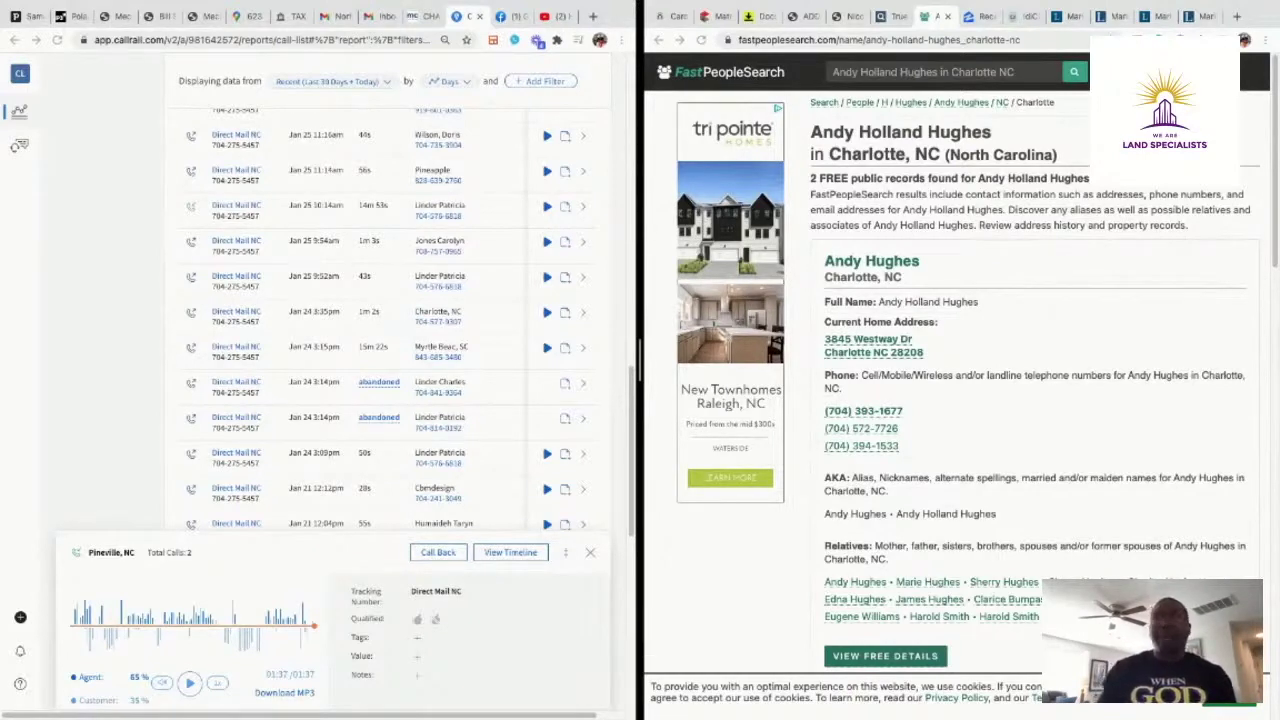
{"action": "left_click", "coordinate": [77, 16]}
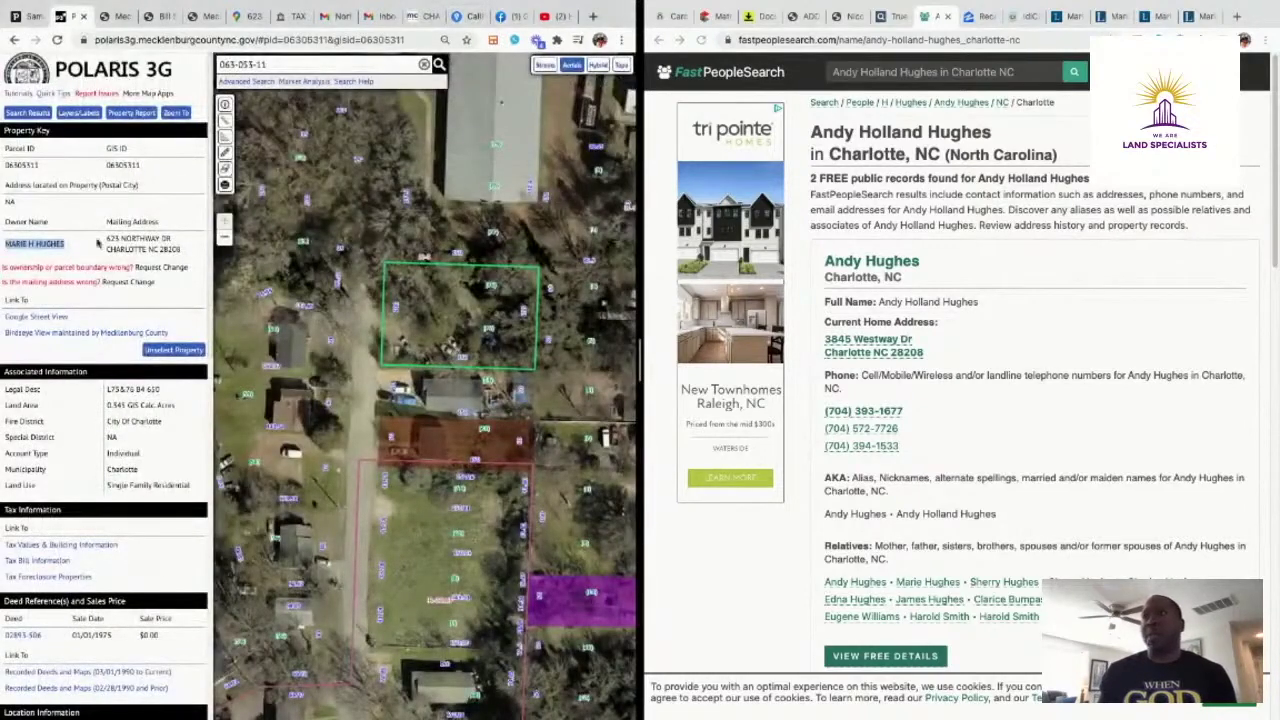
Open Tax Foreclosure Properties from the parcel panel, then close the deed, tax bill, record card and Street View tabs
{"action": "scroll", "coordinate": [97, 243], "scroll_direction": "down", "scroll_amount": 3}
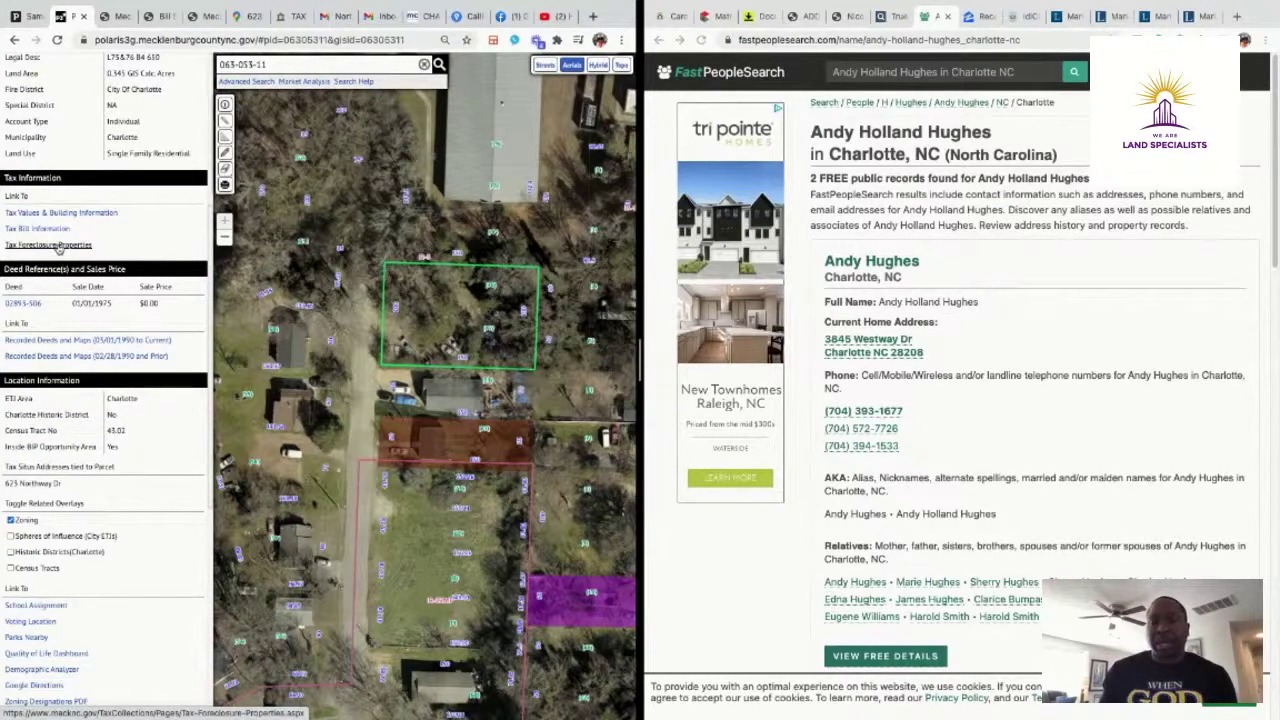
{"action": "left_click", "coordinate": [57, 247]}
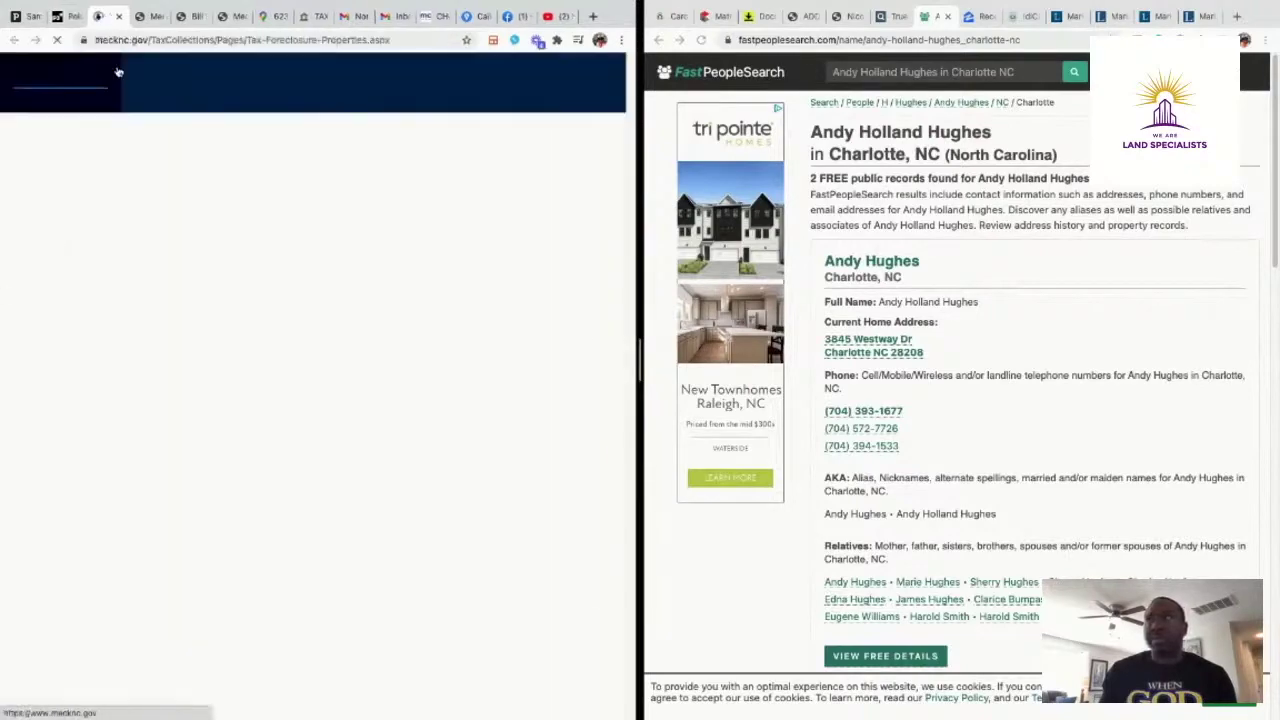
{"action": "left_click", "coordinate": [148, 16]}
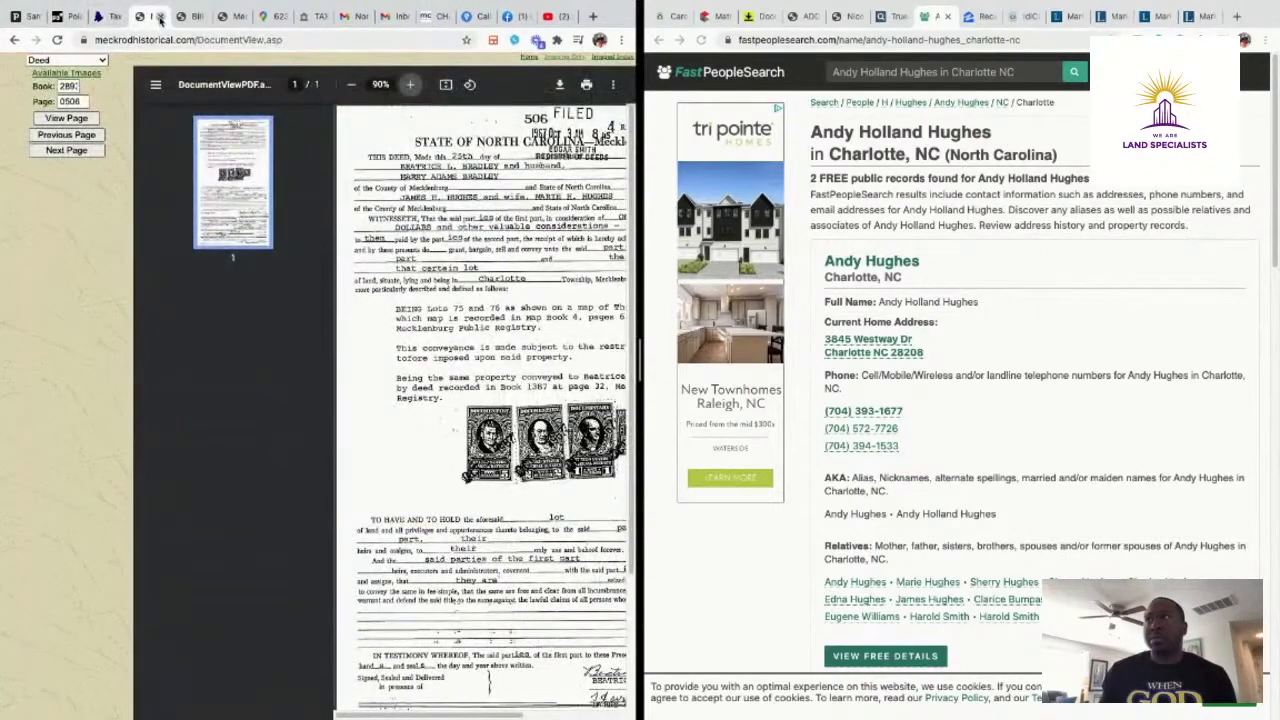
{"action": "left_click", "coordinate": [160, 18]}
{"action": "left_click", "coordinate": [160, 18]}
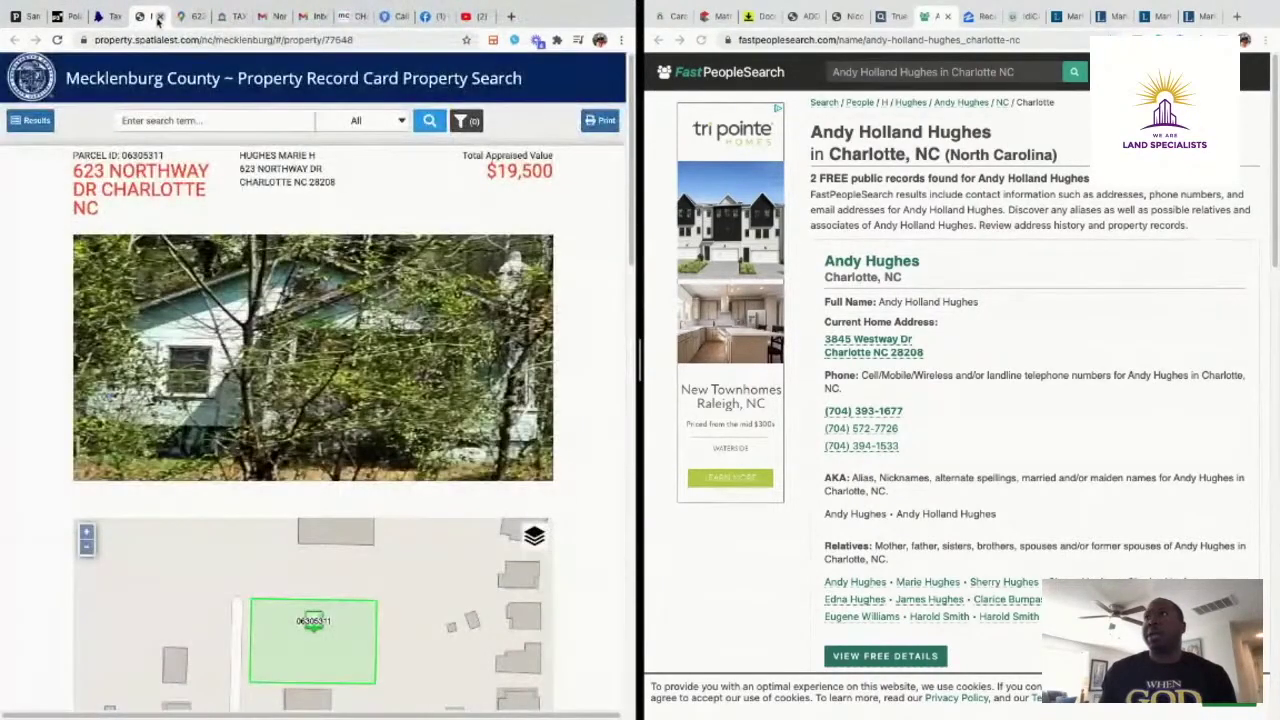
{"action": "left_click", "coordinate": [157, 18]}
{"action": "left_click", "coordinate": [157, 18]}
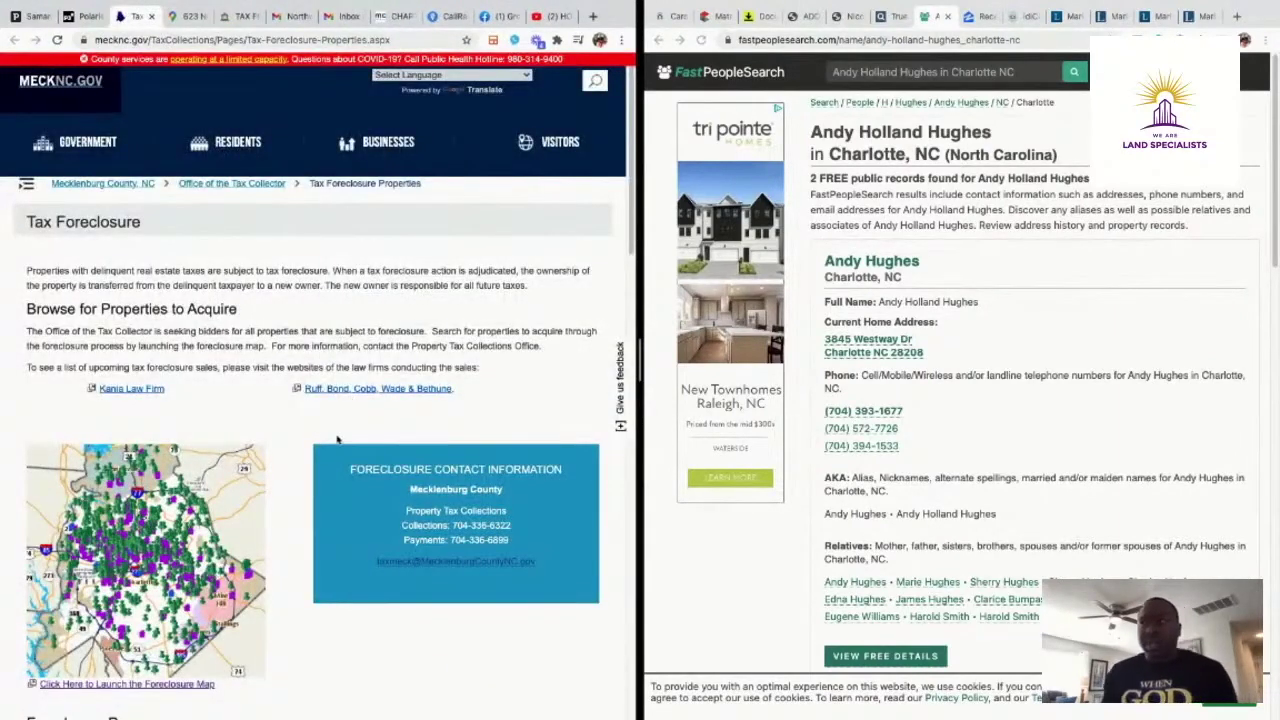
Browse the Tax Foreclosure page and follow the Ruff, Bond, Cobb, Wade & Bethune law firm link
{"action": "scroll", "coordinate": [395, 352], "scroll_direction": "down", "scroll_amount": 1}
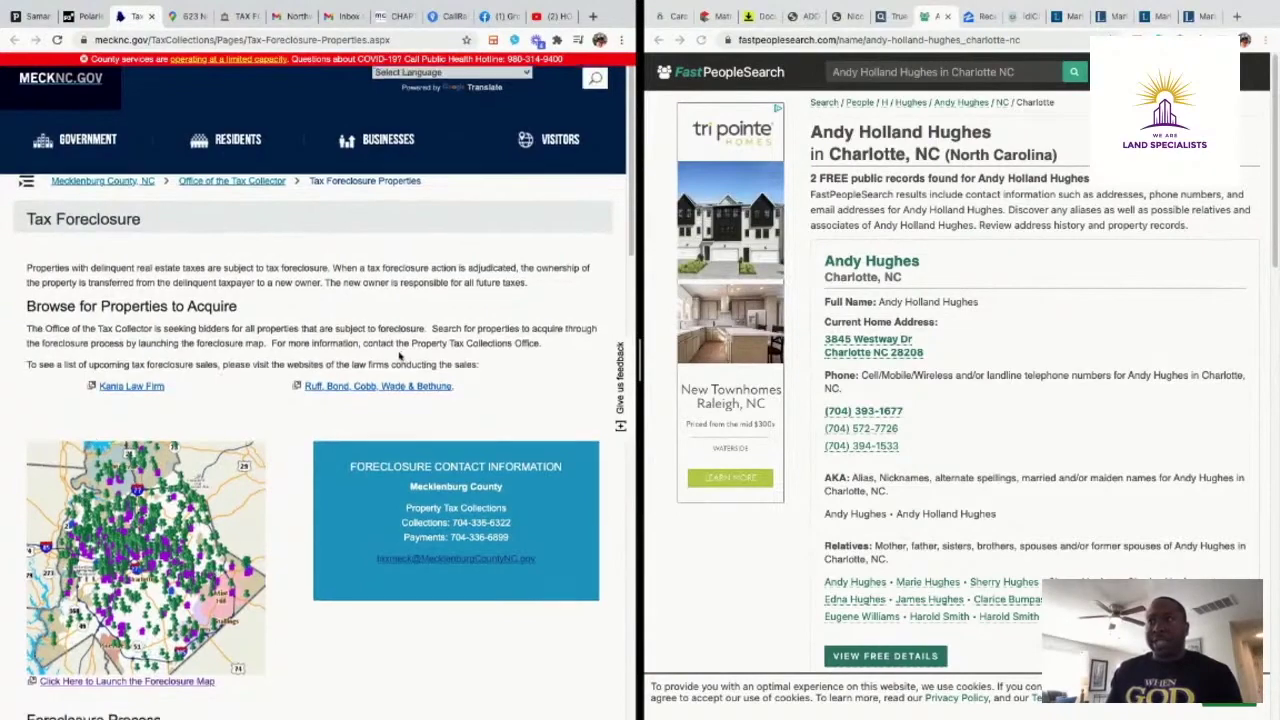
{"action": "scroll", "coordinate": [400, 355], "scroll_direction": "down", "scroll_amount": 3}
{"action": "scroll", "coordinate": [405, 402], "scroll_direction": "up", "scroll_amount": 3}
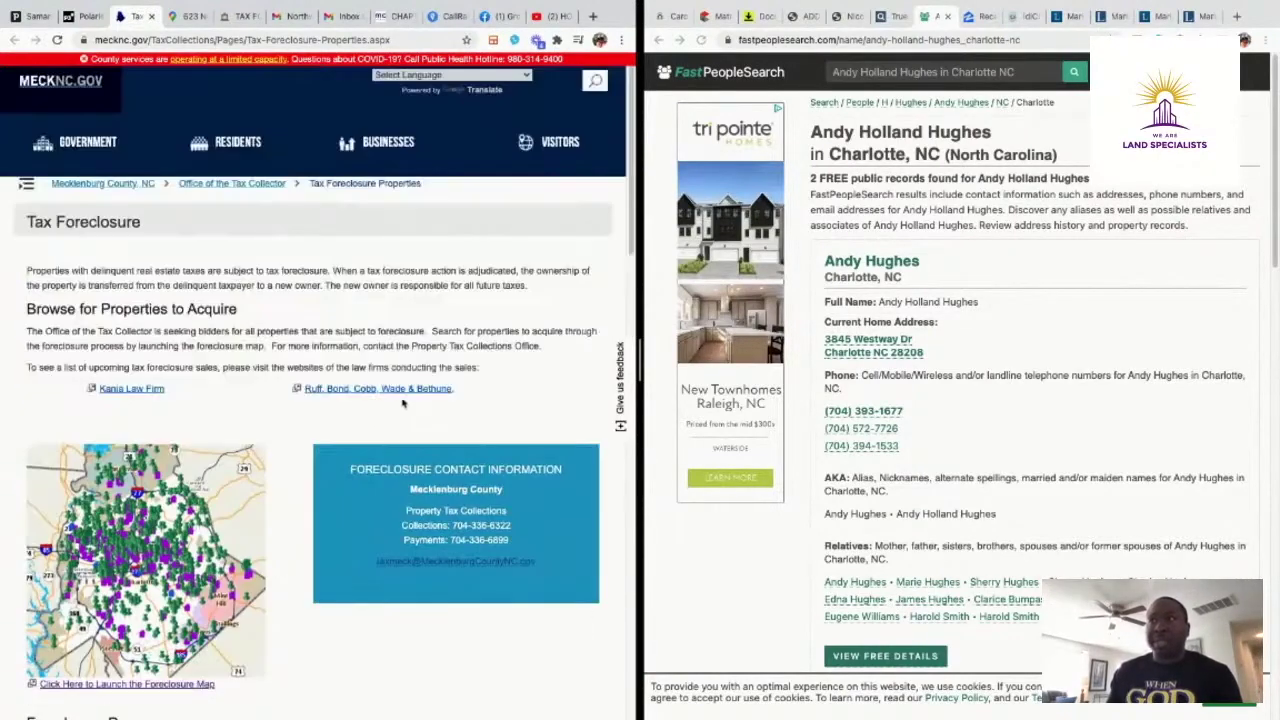
{"action": "scroll", "coordinate": [391, 405], "scroll_direction": "down", "scroll_amount": 2}
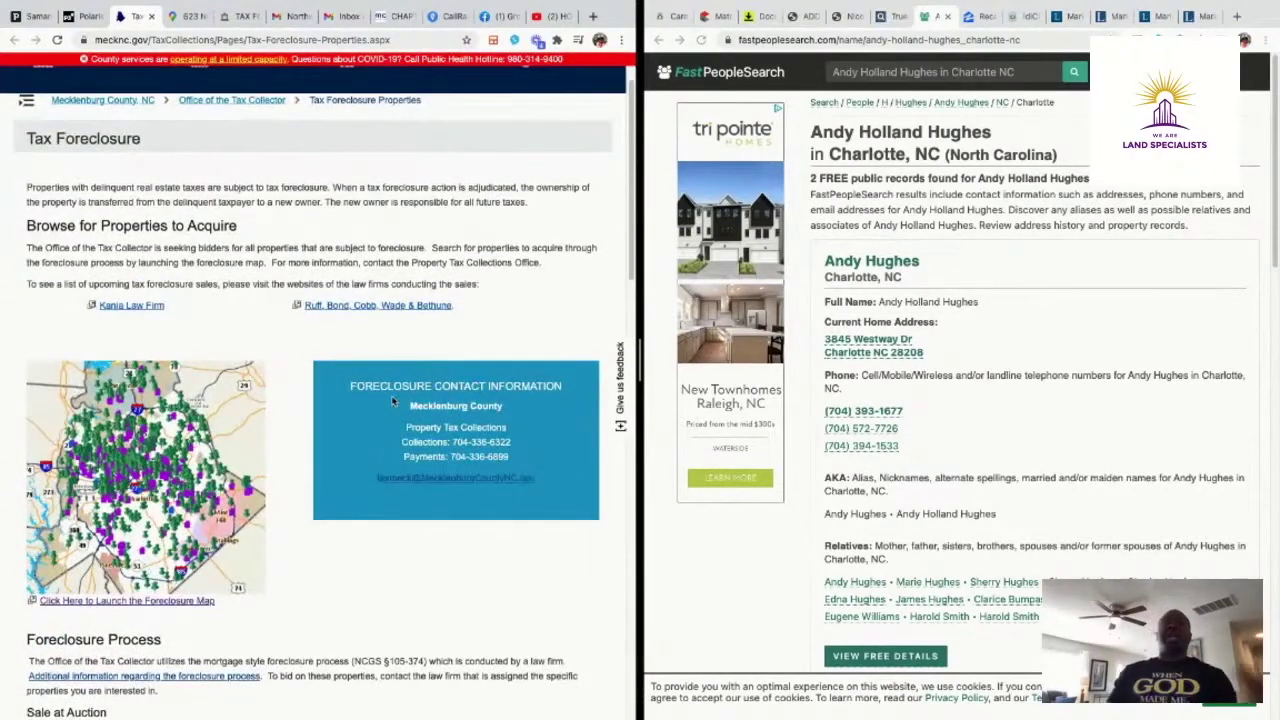
{"action": "scroll", "coordinate": [395, 399], "scroll_direction": "up", "scroll_amount": 2}
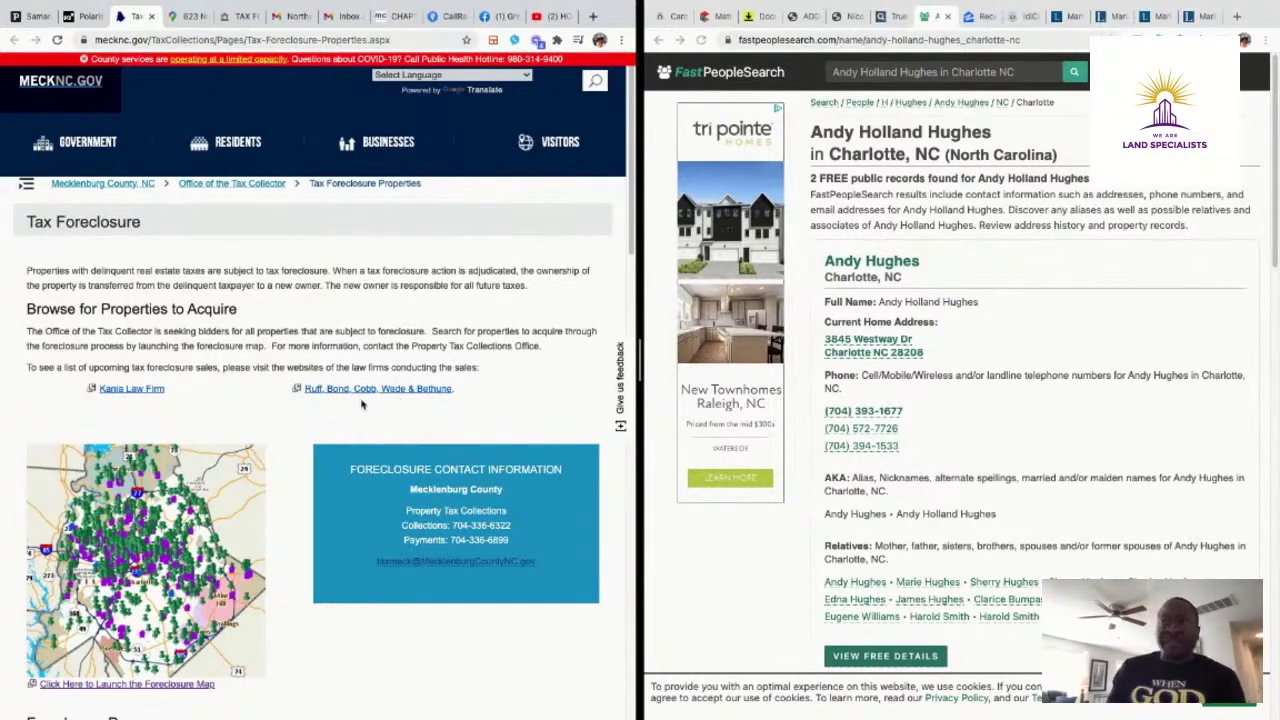
{"action": "left_click", "coordinate": [378, 391]}
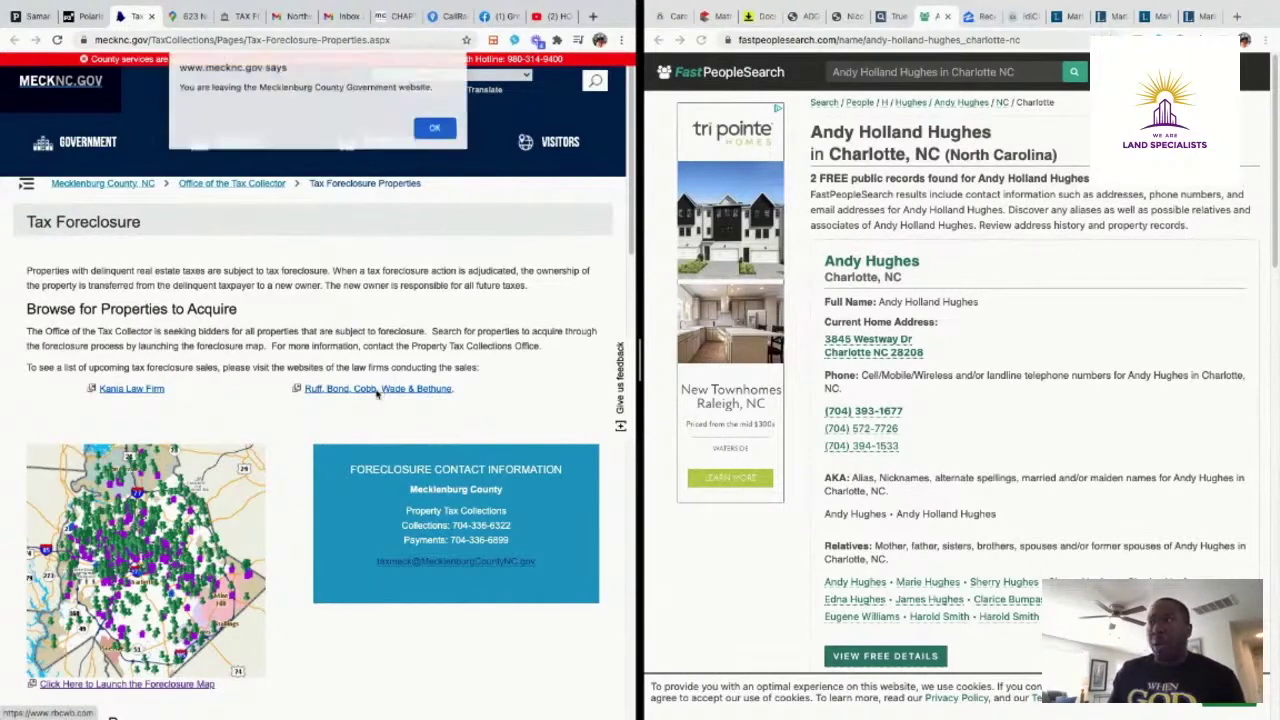
Accept leaving the county site and open the firm's Tax Foreclosure Listings
{"action": "left_click", "coordinate": [437, 130]}
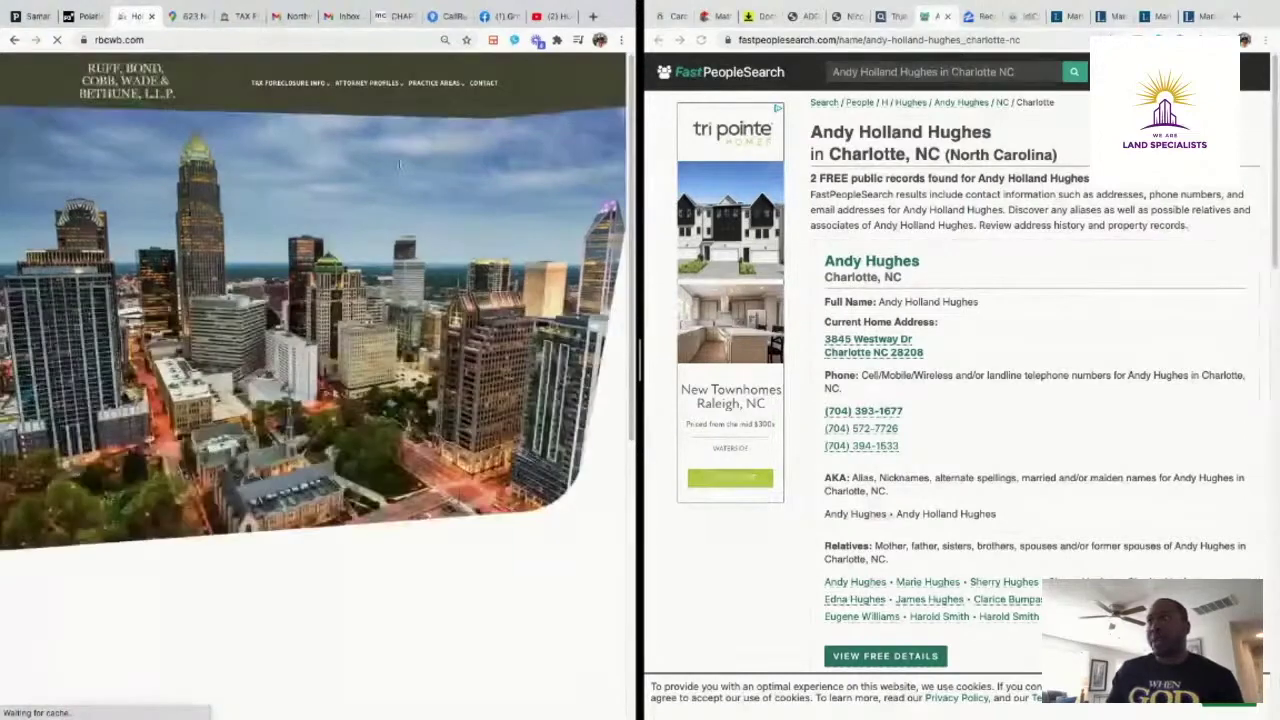
{"action": "mouse_move", "coordinate": [310, 84]}
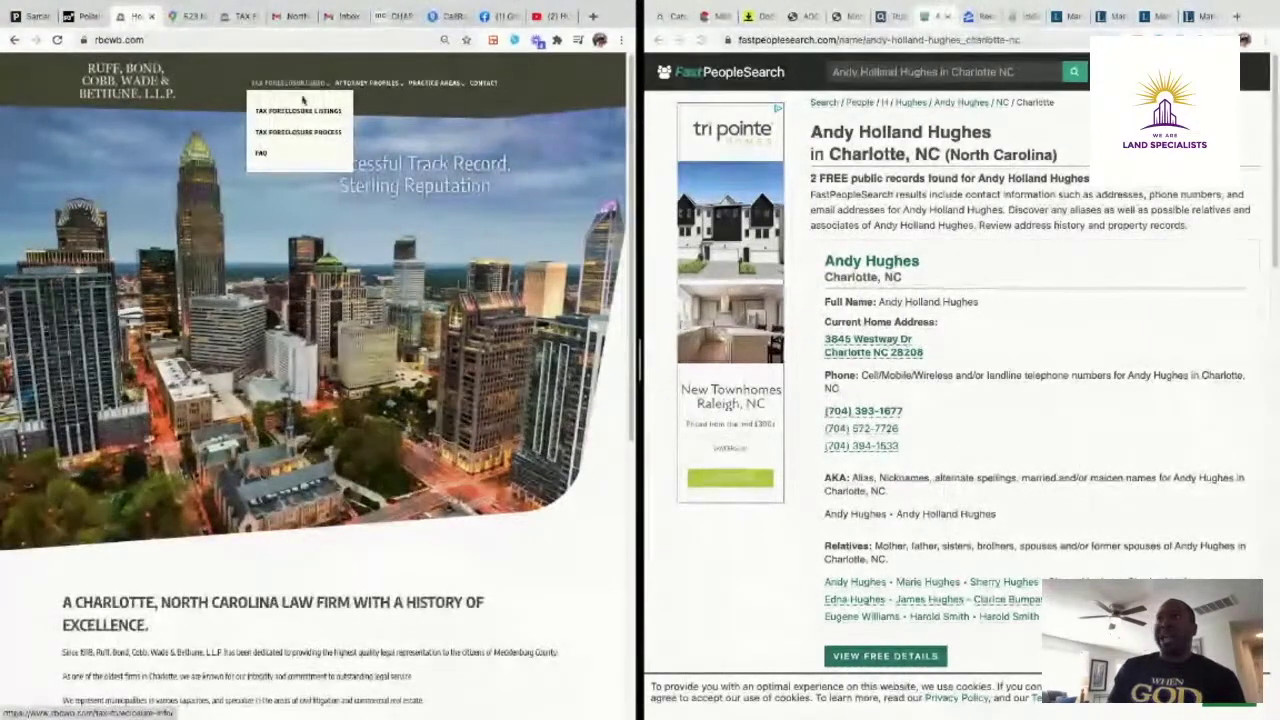
{"action": "left_click", "coordinate": [298, 112]}
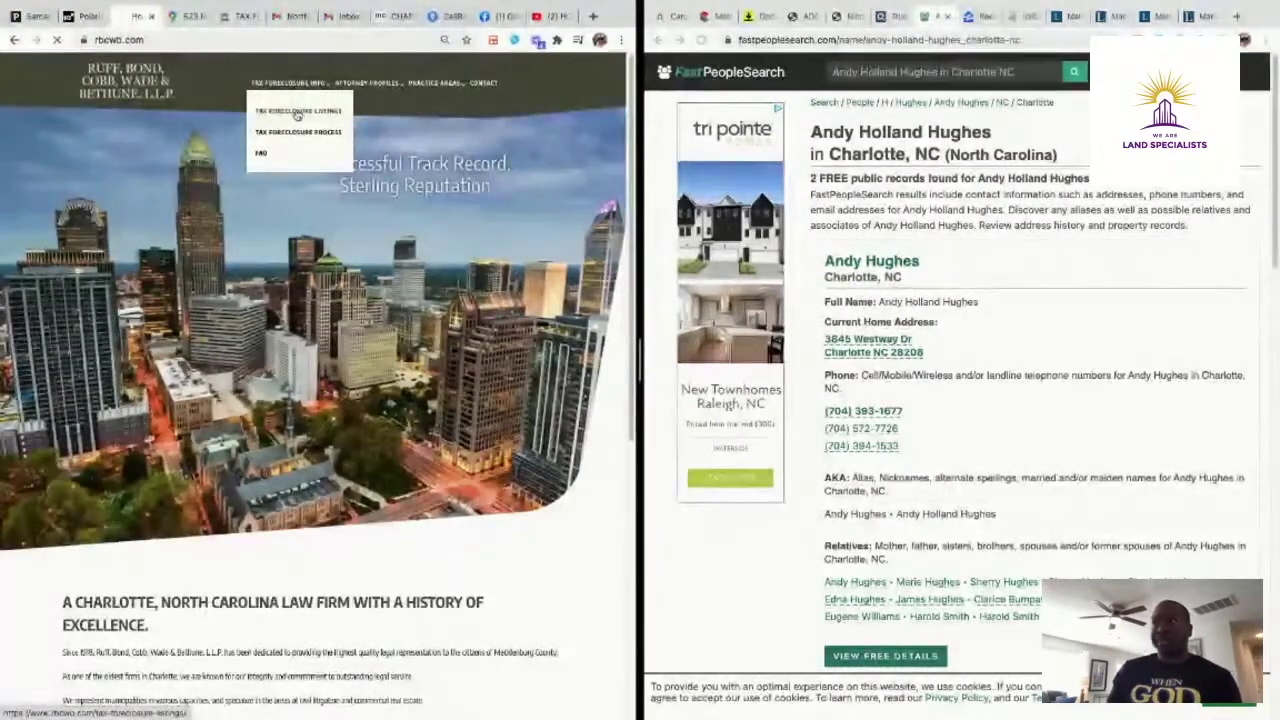
{"action": "scroll", "coordinate": [338, 565], "scroll_direction": "down", "scroll_amount": 2}
{"action": "scroll", "coordinate": [338, 556], "scroll_direction": "down", "scroll_amount": 15}
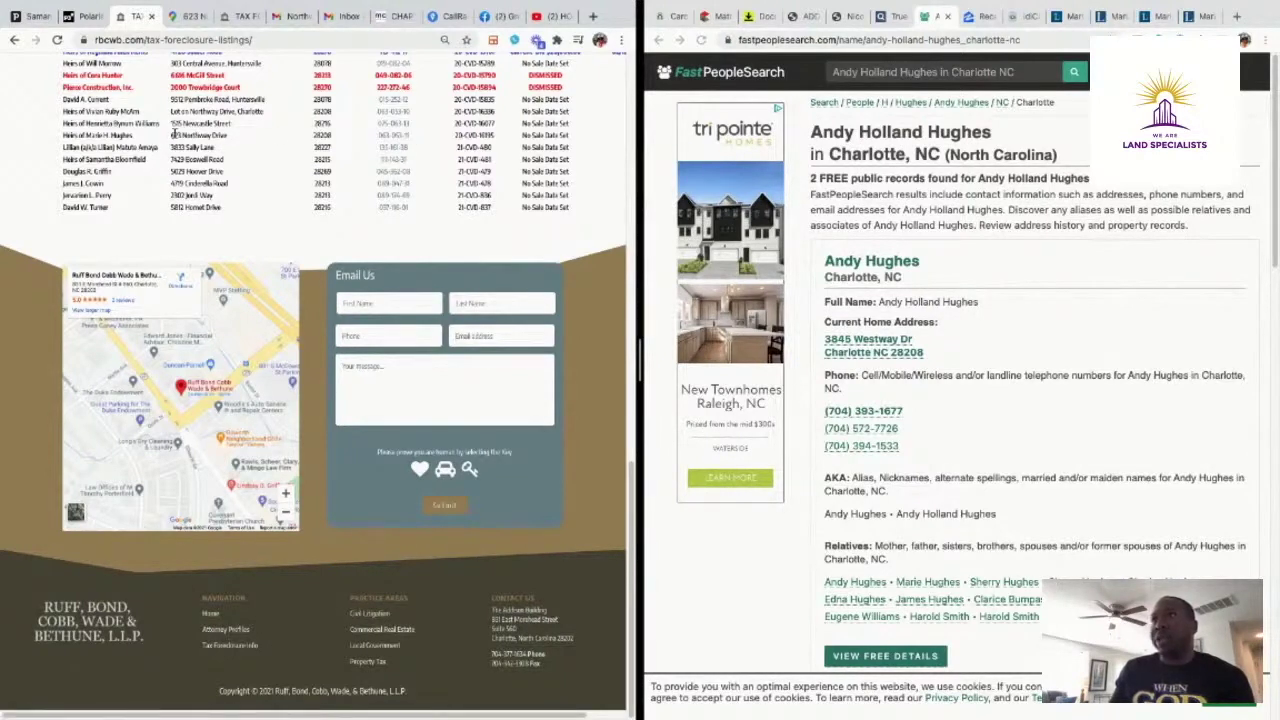
{"action": "left_click_drag", "start_coordinate": [171, 134], "coordinate": [236, 139]}
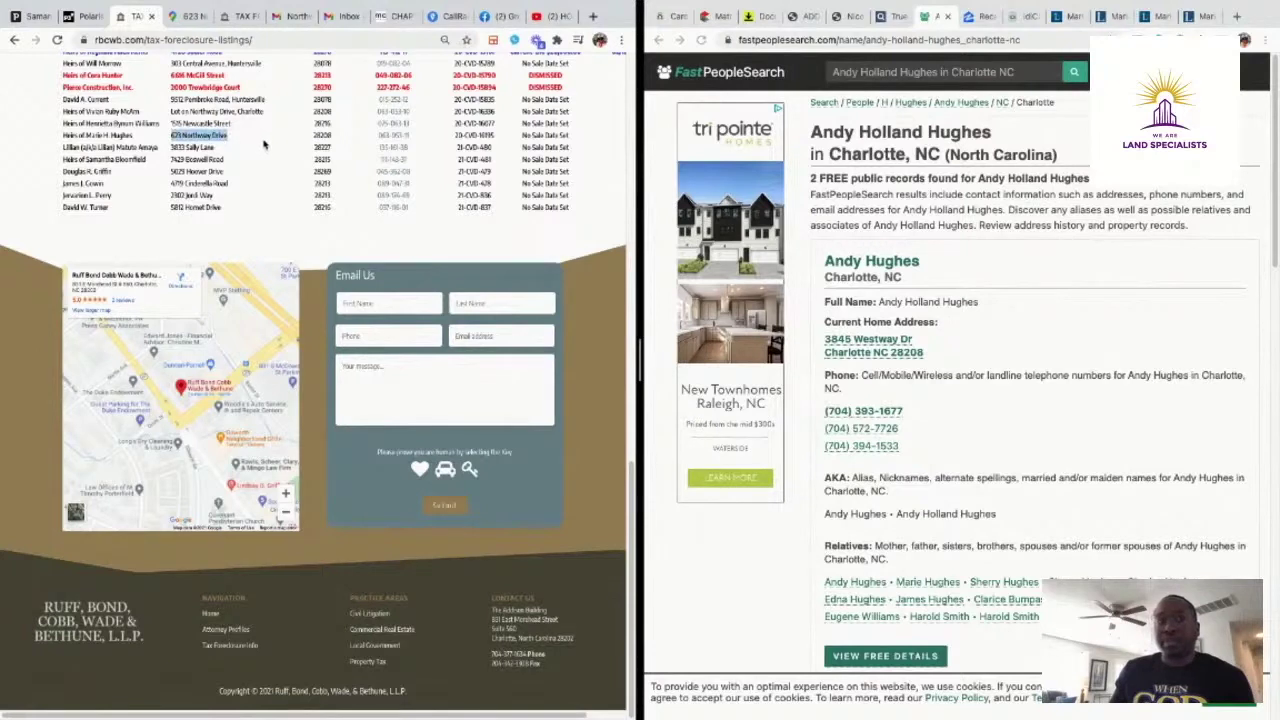
{"action": "left_click", "coordinate": [265, 145]}
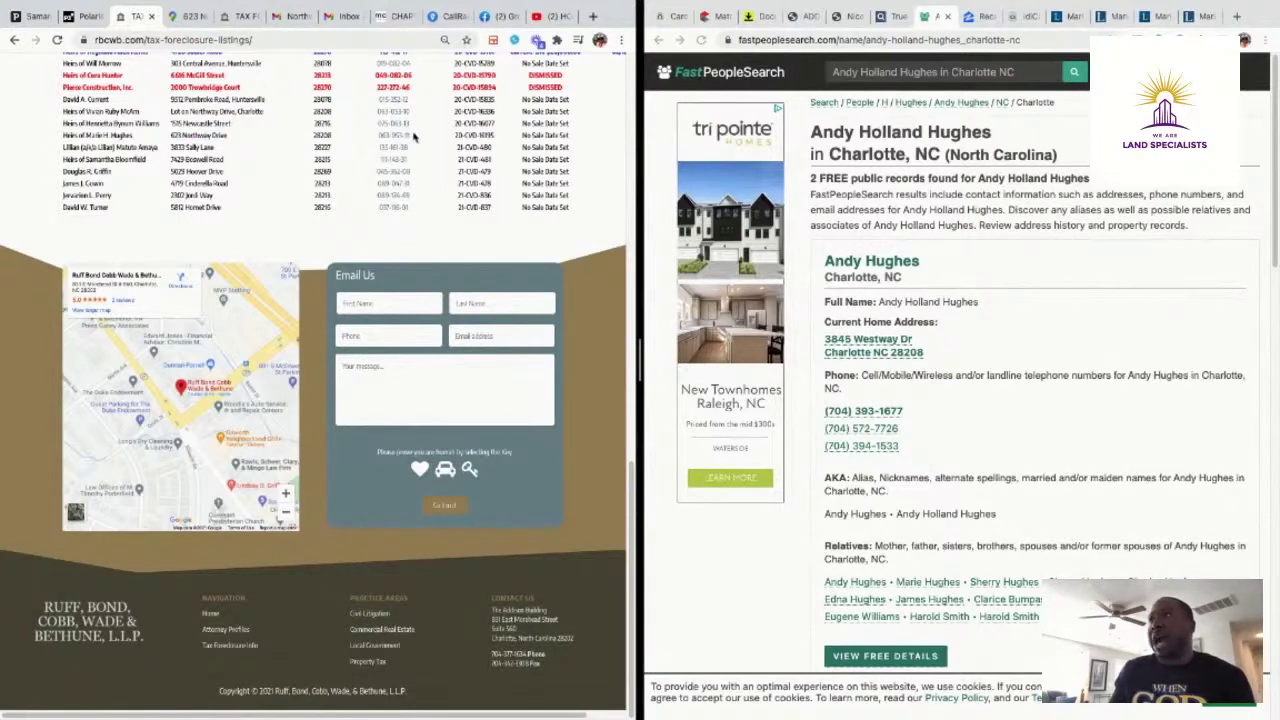
{"action": "right_click", "coordinate": [386, 133]}
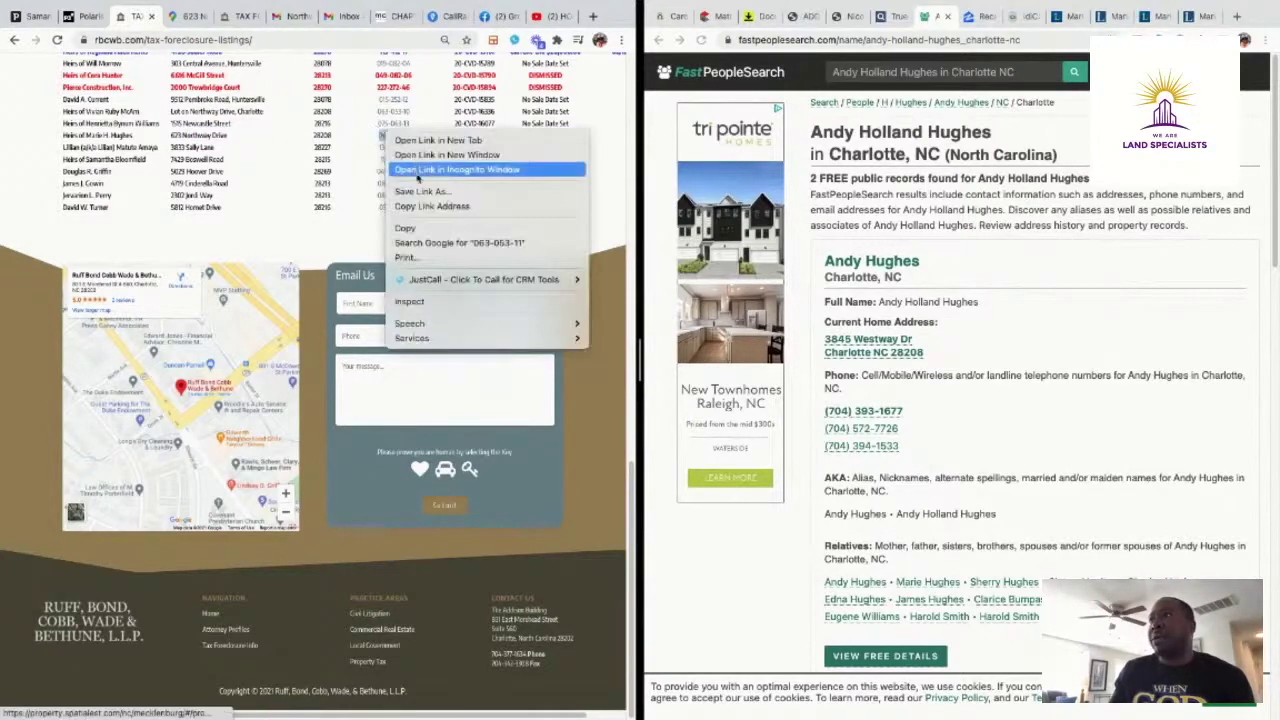
{"action": "left_click", "coordinate": [405, 228]}
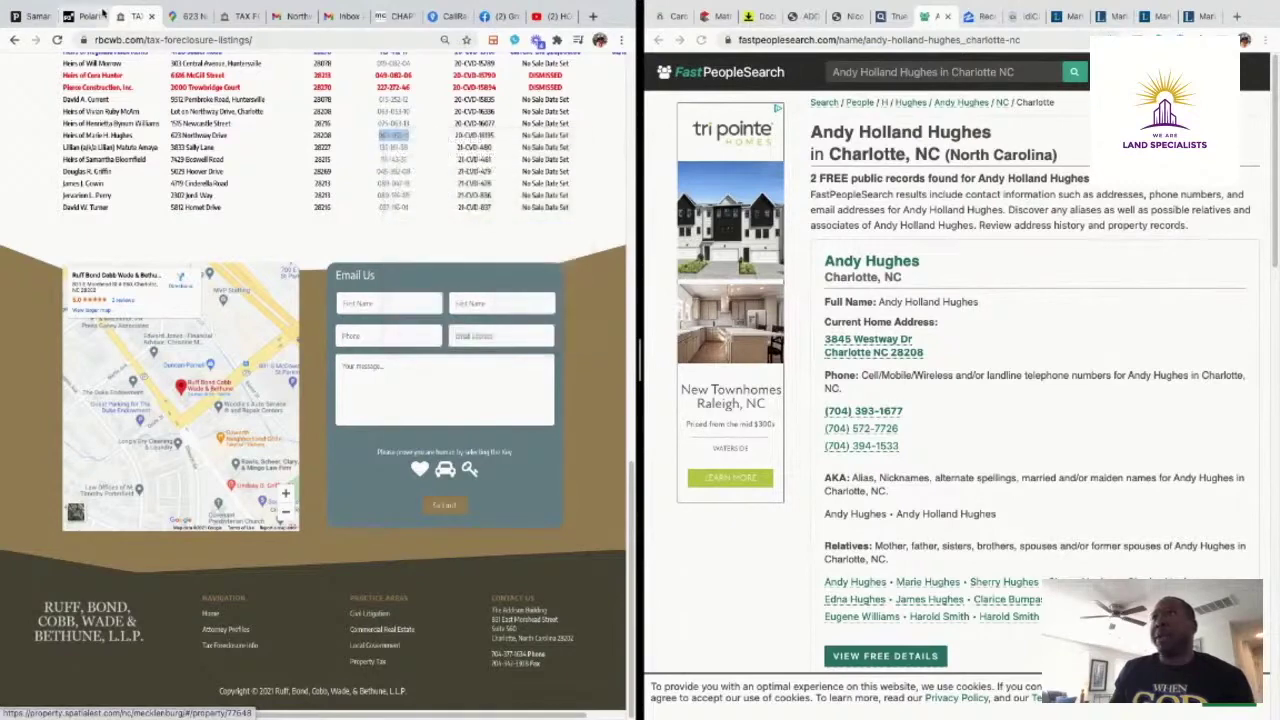
{"action": "left_click", "coordinate": [104, 12]}
{"action": "scroll", "coordinate": [78, 203], "scroll_direction": "up", "scroll_amount": 5}
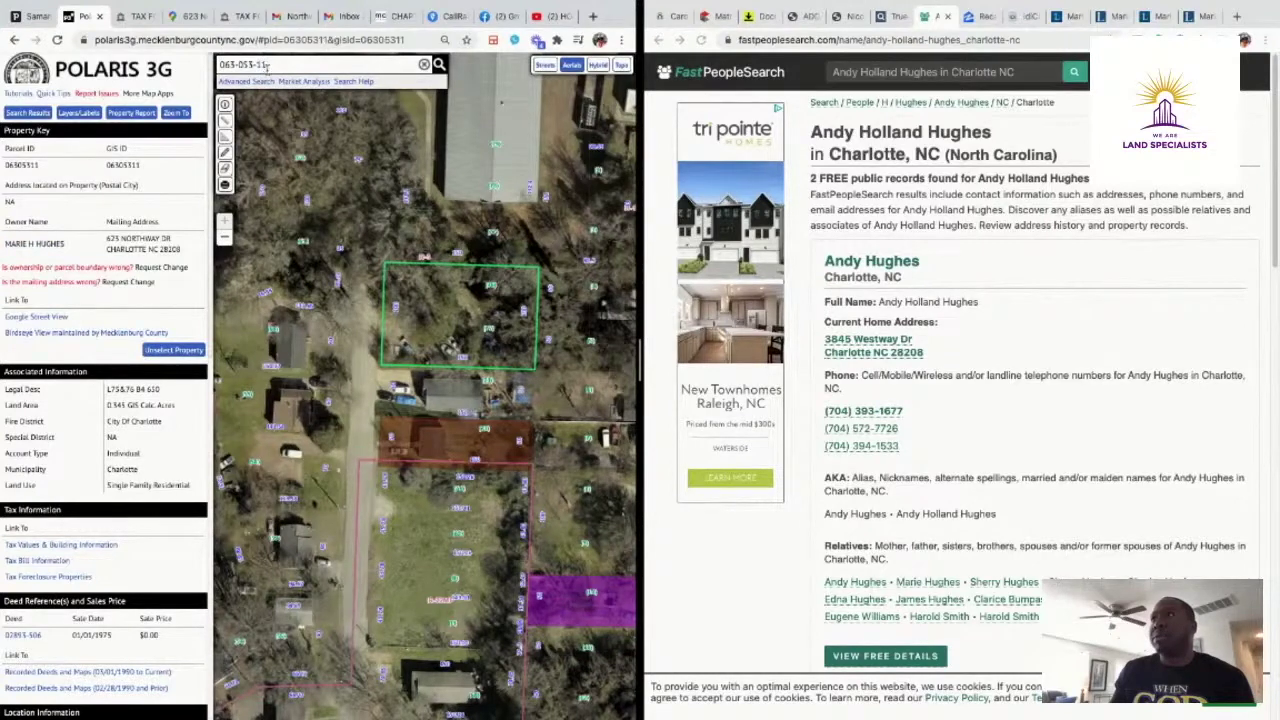
{"action": "left_click_drag", "start_coordinate": [268, 66], "coordinate": [232, 62]}
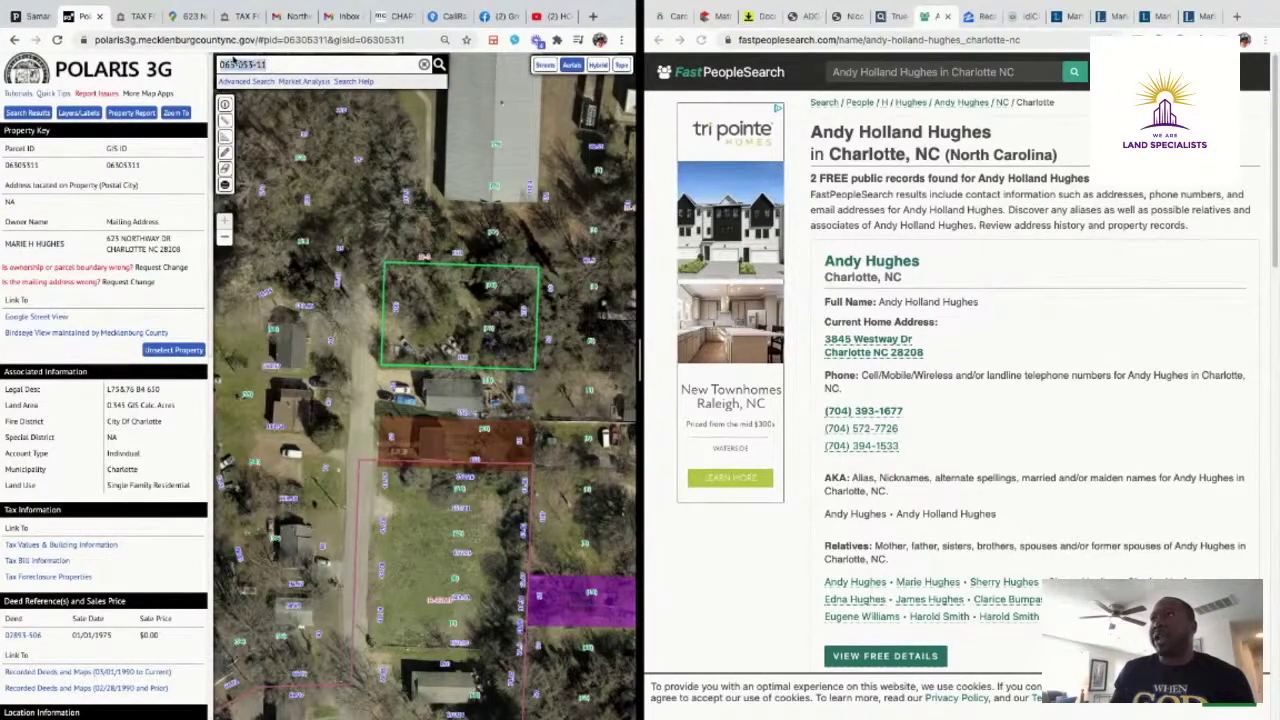
{"action": "right_click", "coordinate": [250, 64]}
{"action": "left_click", "coordinate": [290, 178]}
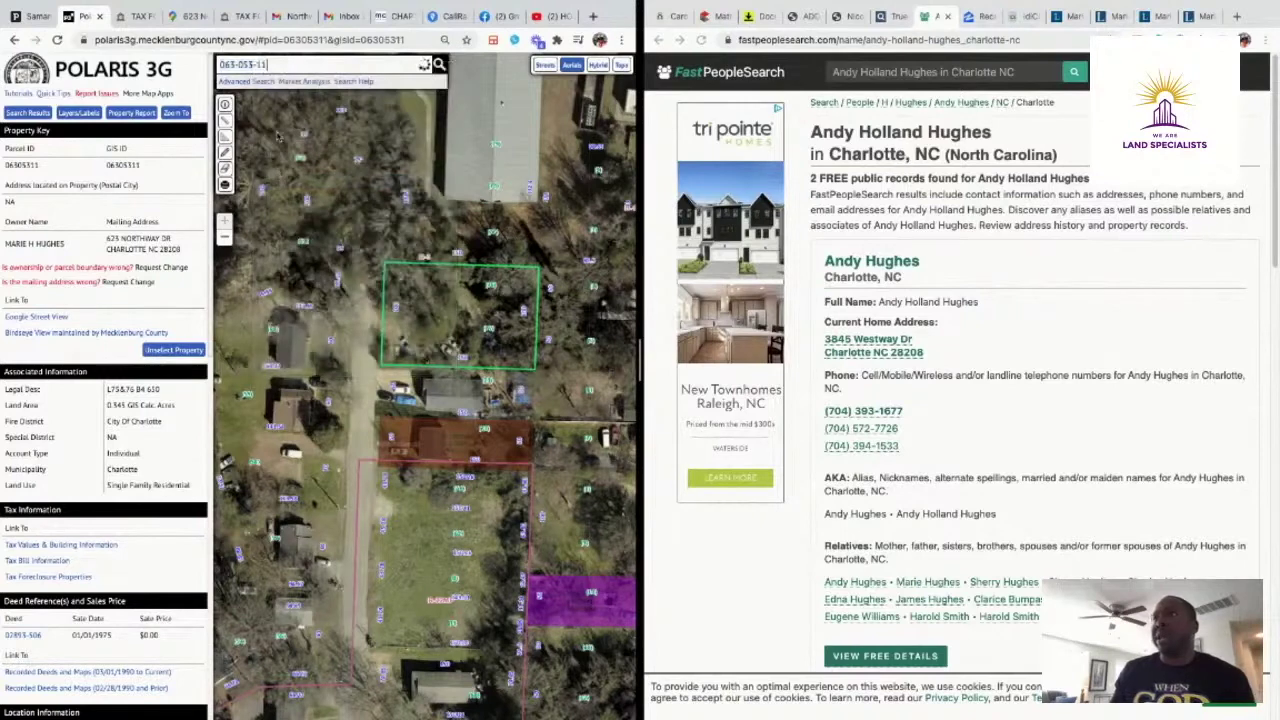
{"action": "key", "text": "Return"}
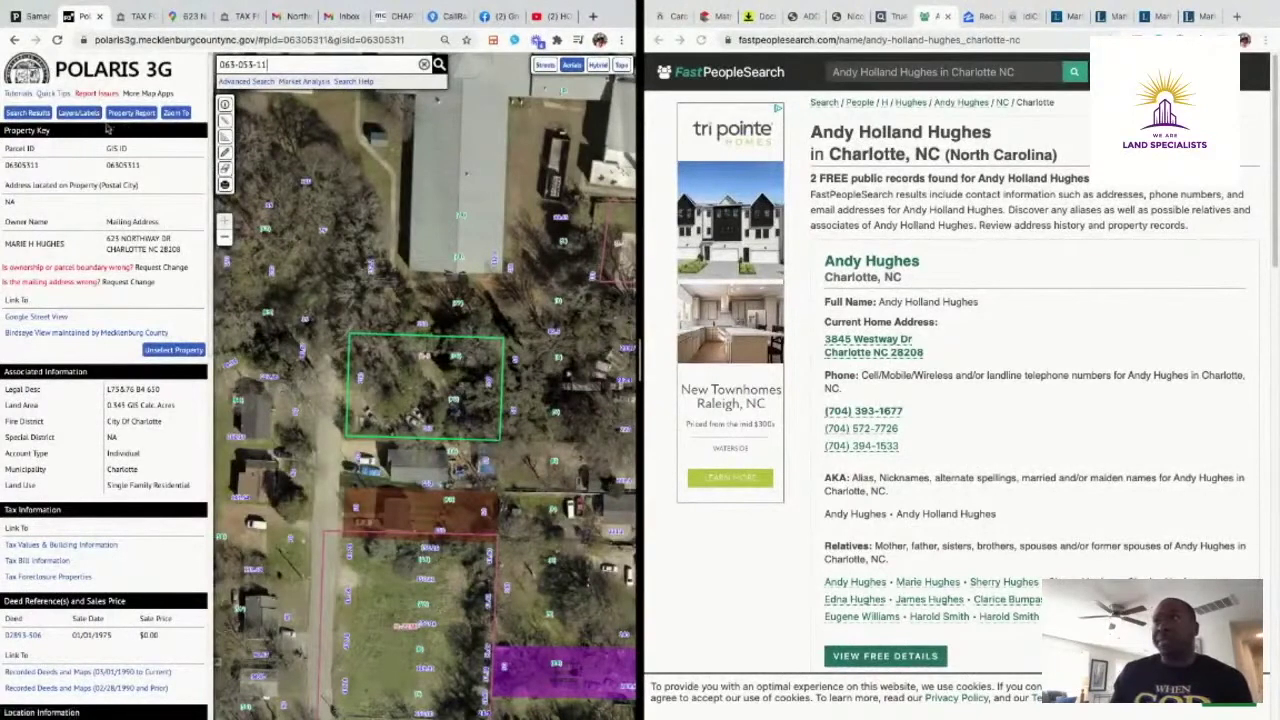
Turn on the Zoning, Post Construction Buffers, Water Quality Buffers, 2020 Sales and 2019 Sales overlays
{"action": "left_click", "coordinate": [80, 115]}
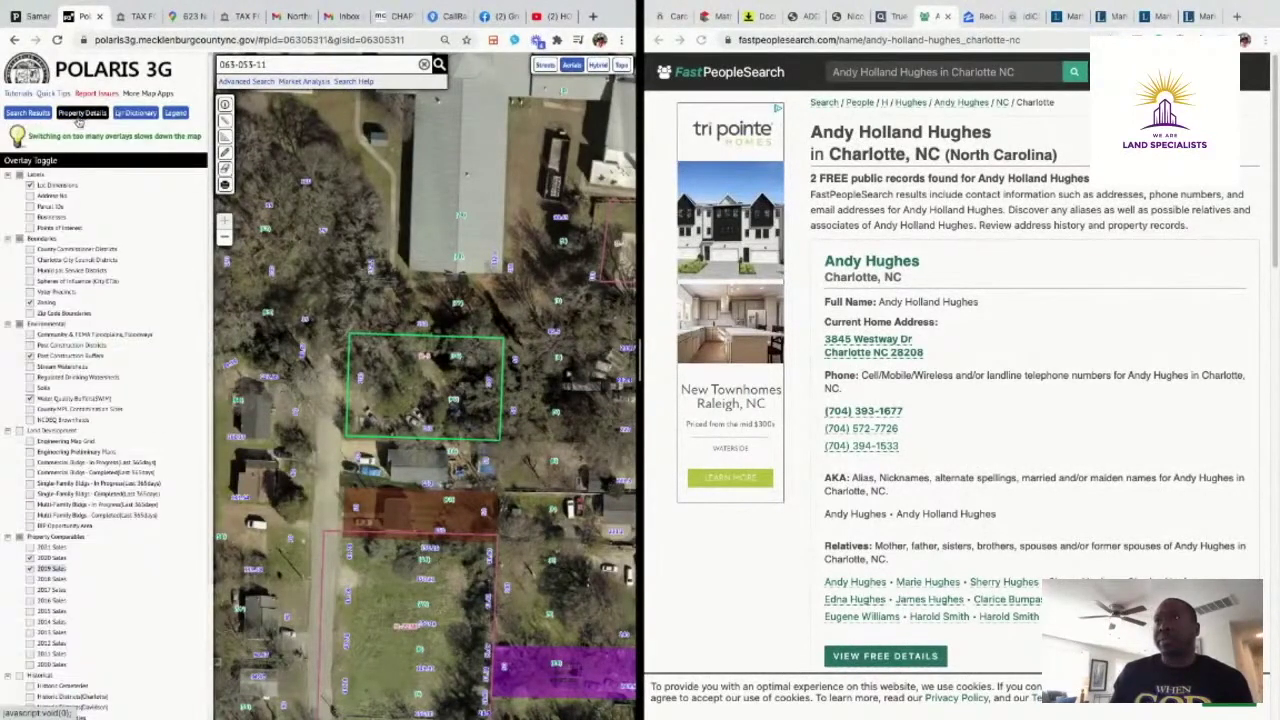
{"action": "left_click", "coordinate": [30, 186]}
{"action": "left_click", "coordinate": [30, 186]}
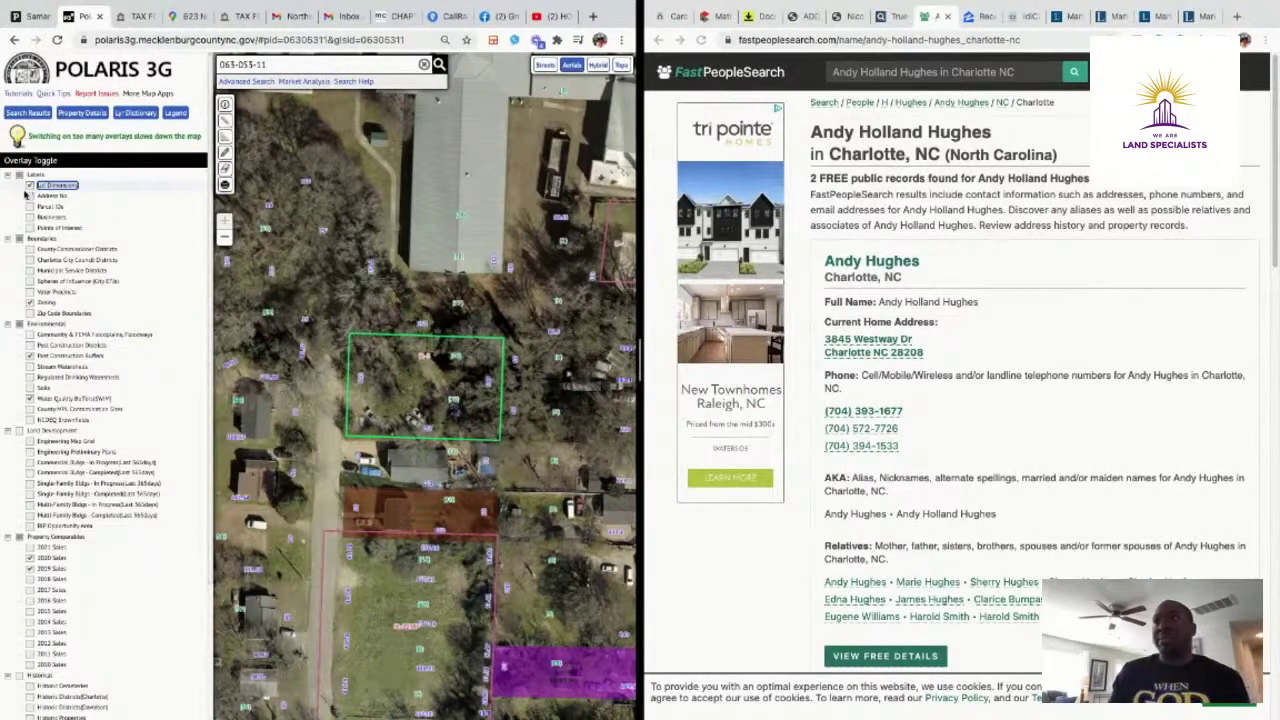
{"action": "left_click", "coordinate": [30, 303]}
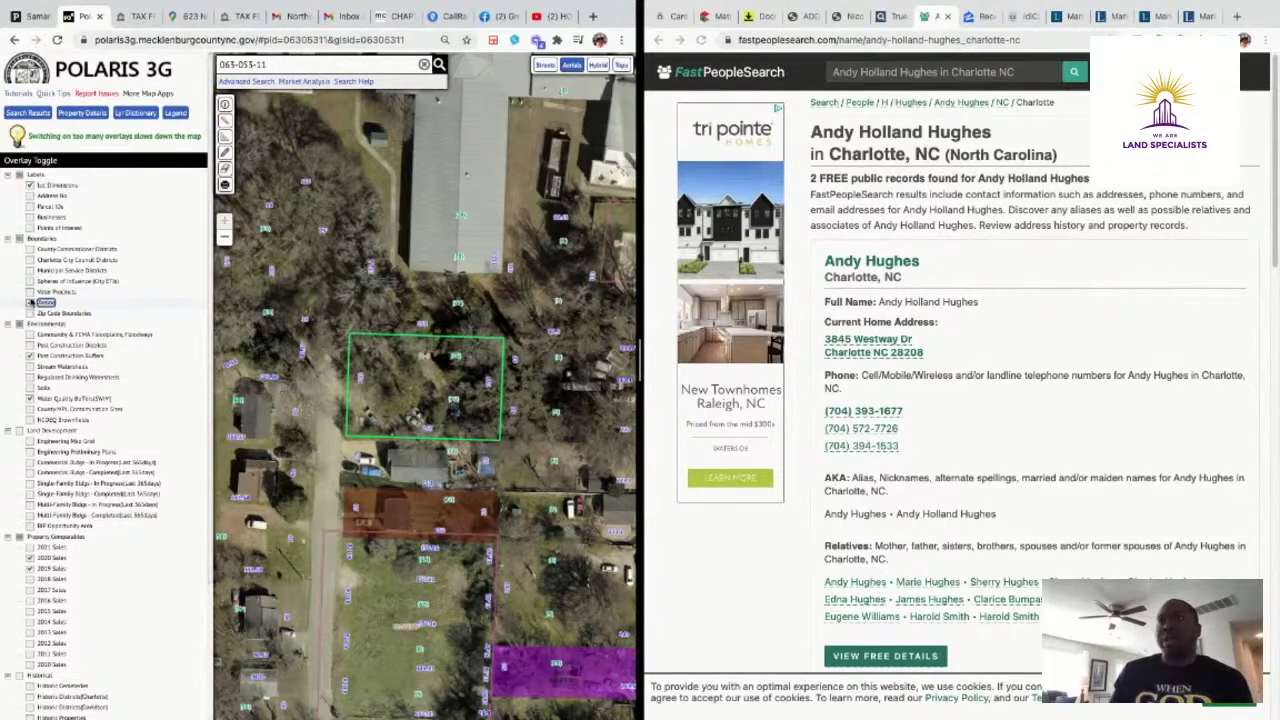
{"action": "left_click", "coordinate": [30, 357]}
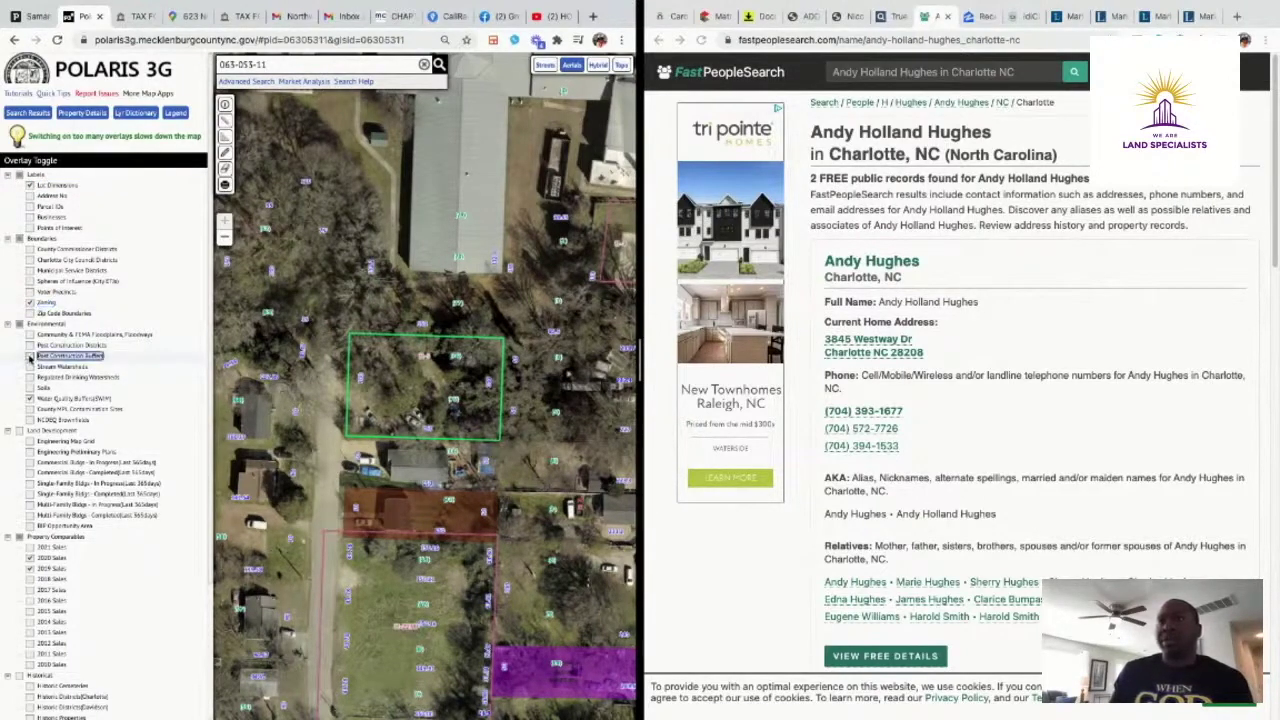
{"action": "left_click", "coordinate": [29, 399]}
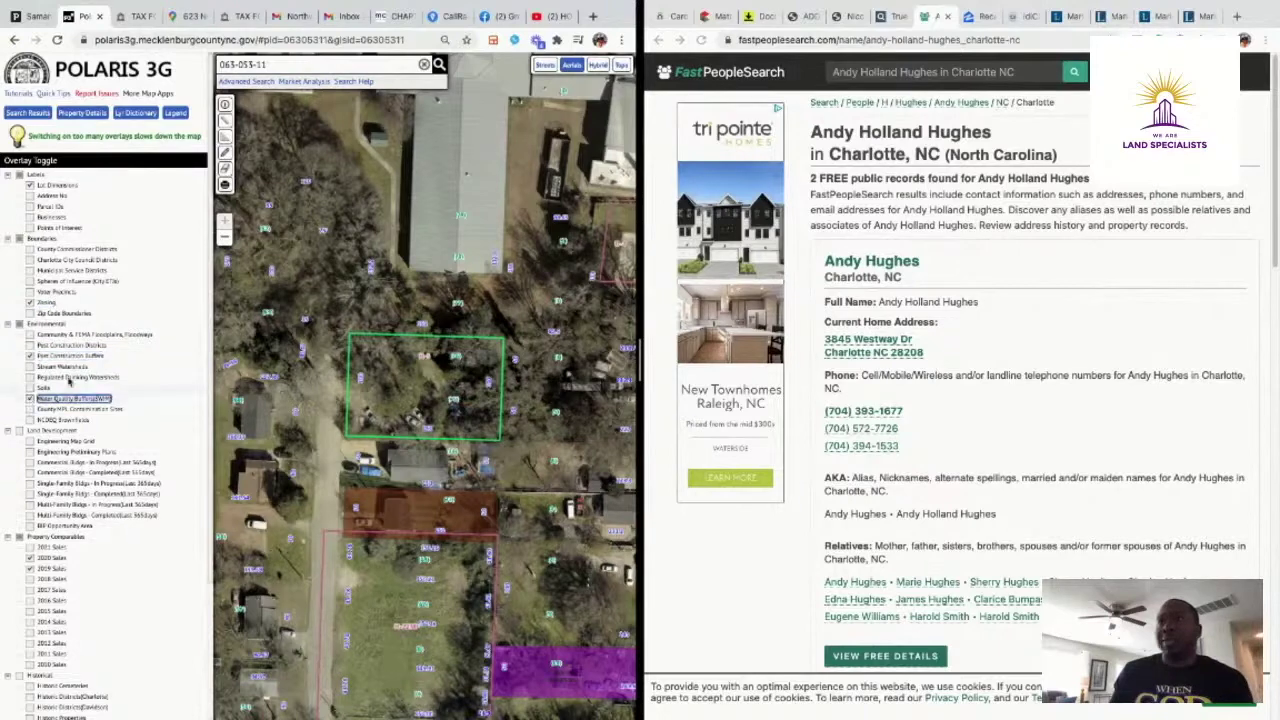
{"action": "scroll", "coordinate": [110, 355], "scroll_direction": "down", "scroll_amount": 3}
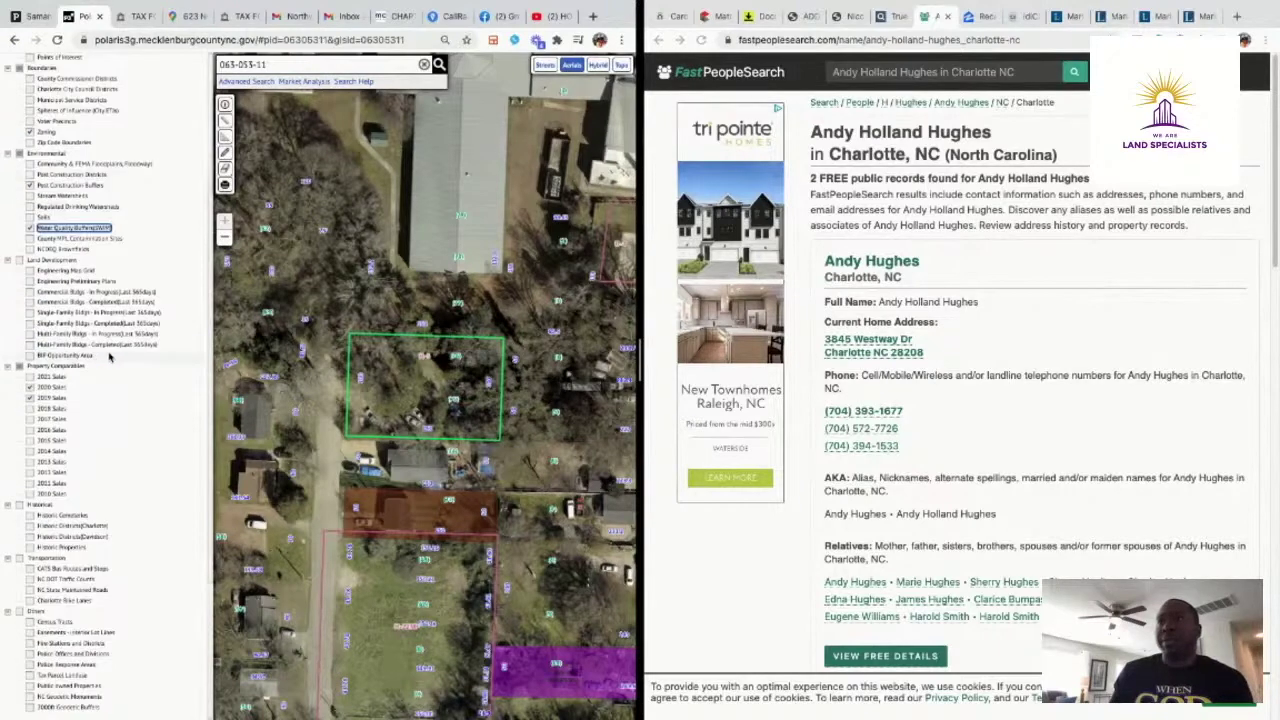
{"action": "left_click", "coordinate": [30, 388]}
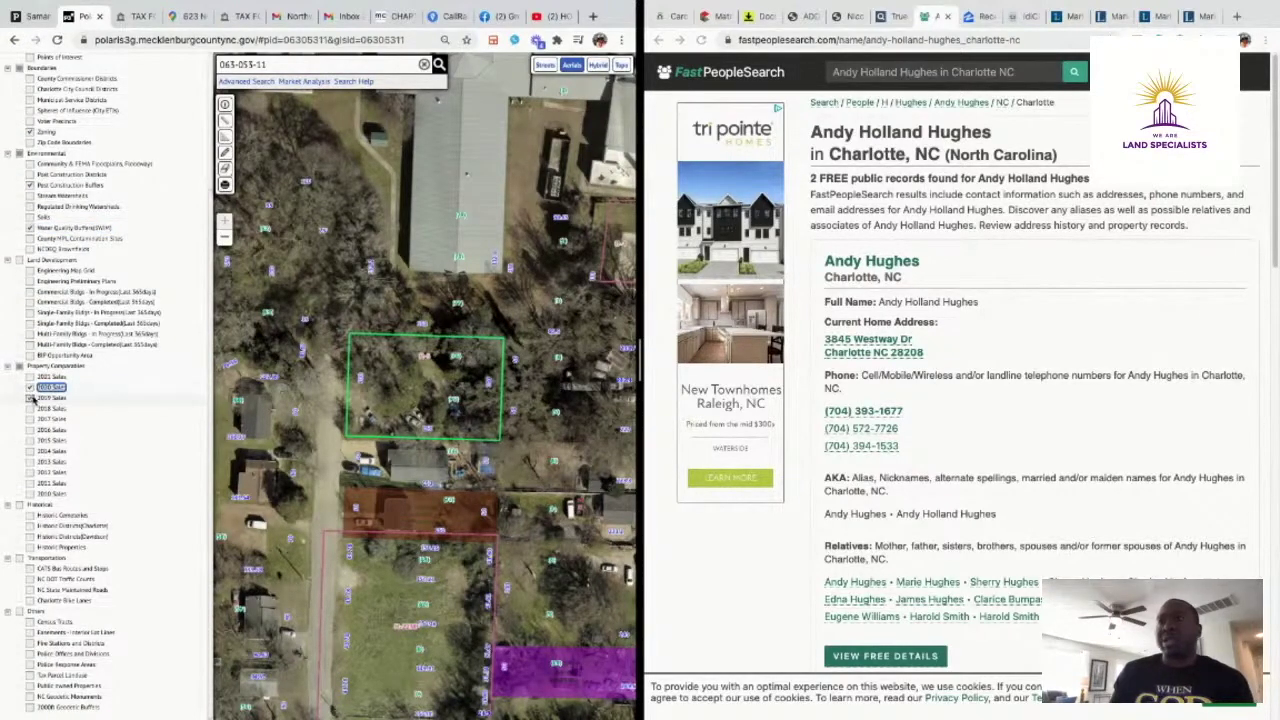
{"action": "left_click", "coordinate": [30, 398]}
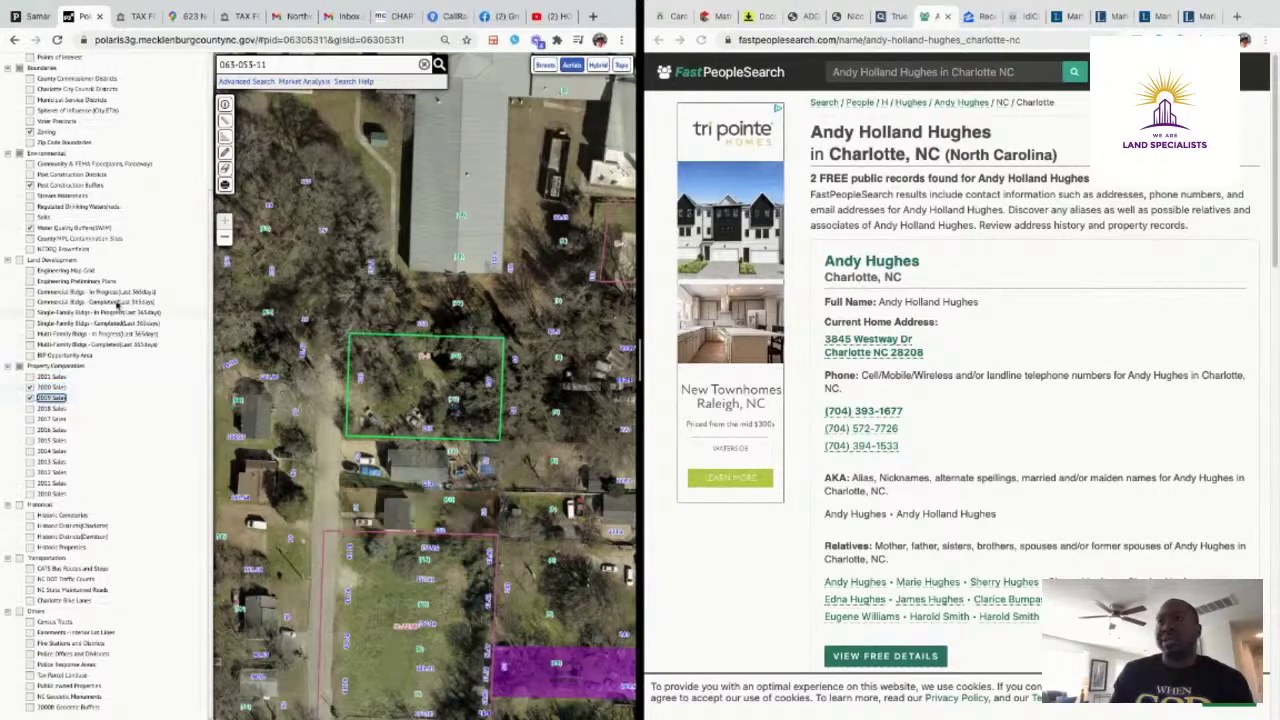
{"action": "scroll", "coordinate": [91, 323], "scroll_direction": "up", "scroll_amount": 3}
Show the parcel's property details: 0.345 acres, single-family residential
{"action": "left_click", "coordinate": [72, 114]}
{"action": "scroll", "coordinate": [128, 285], "scroll_direction": "down", "scroll_amount": 6}
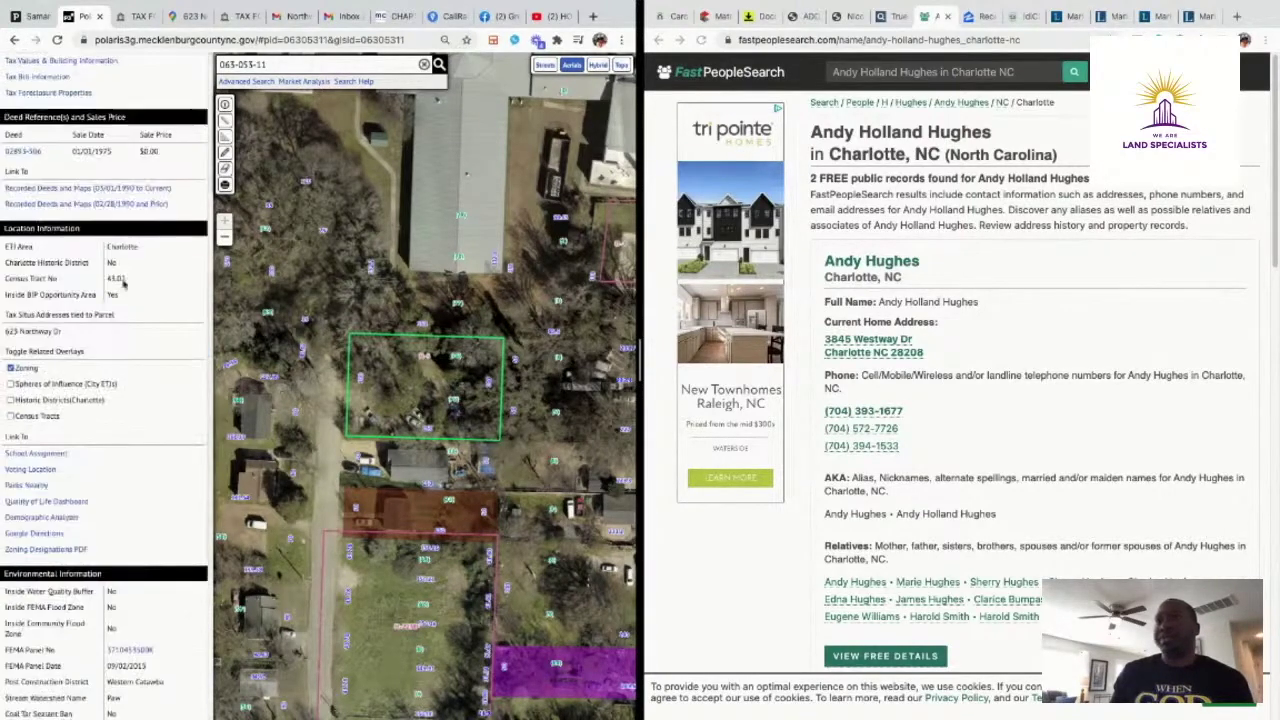
{"action": "scroll", "coordinate": [130, 287], "scroll_direction": "up", "scroll_amount": 6}
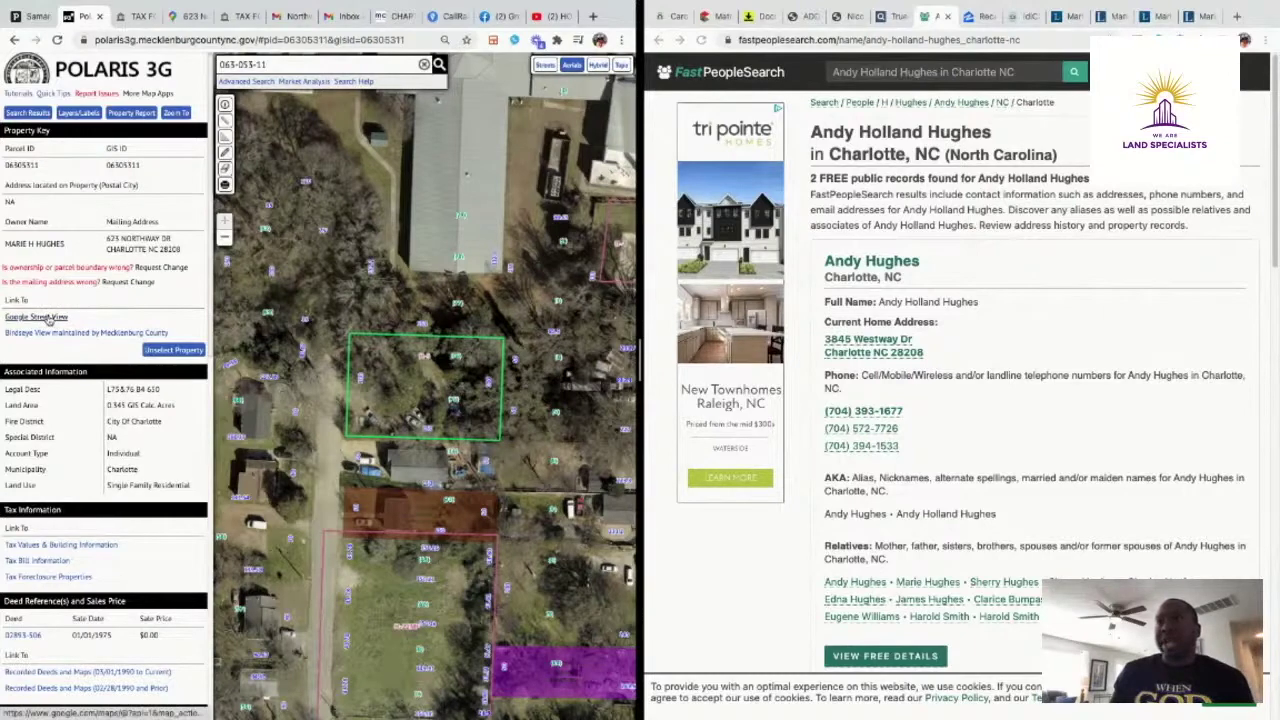
Open Google Street View of the parcel and move toward the wooded lot's driveway and white car
{"action": "left_click", "coordinate": [52, 318]}
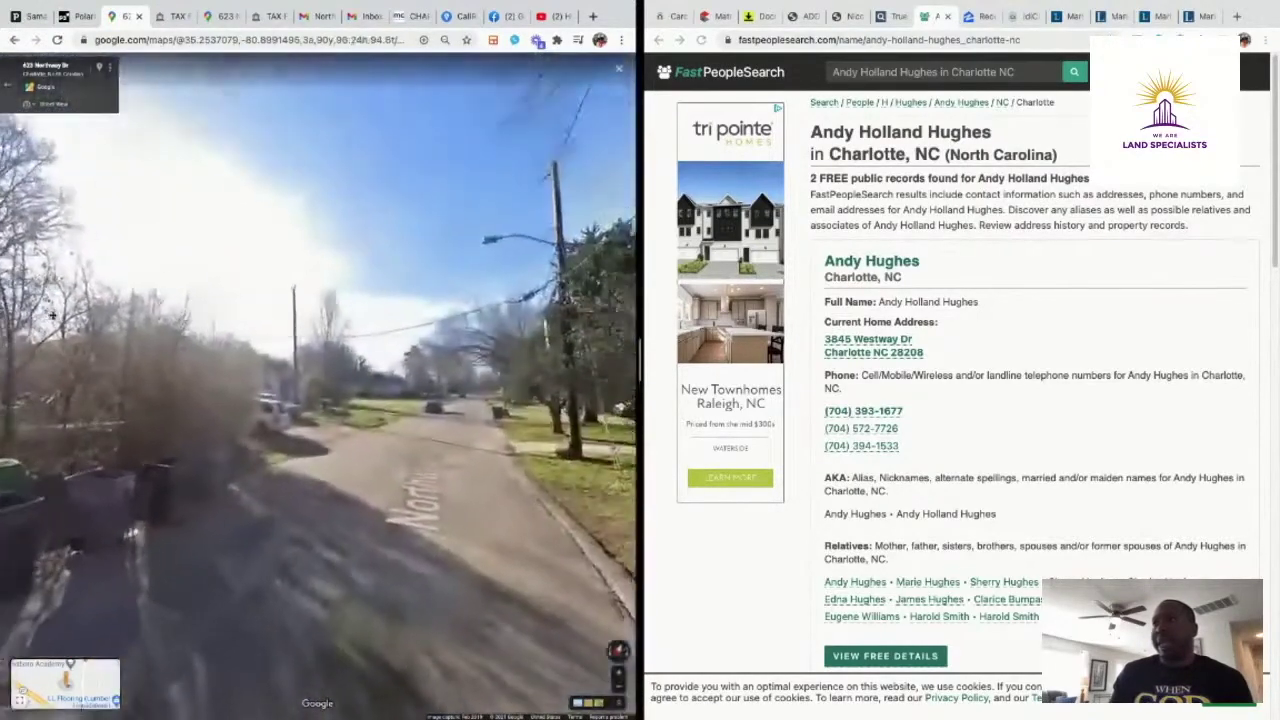
{"action": "left_click_drag", "start_coordinate": [52, 316], "coordinate": [275, 572]}
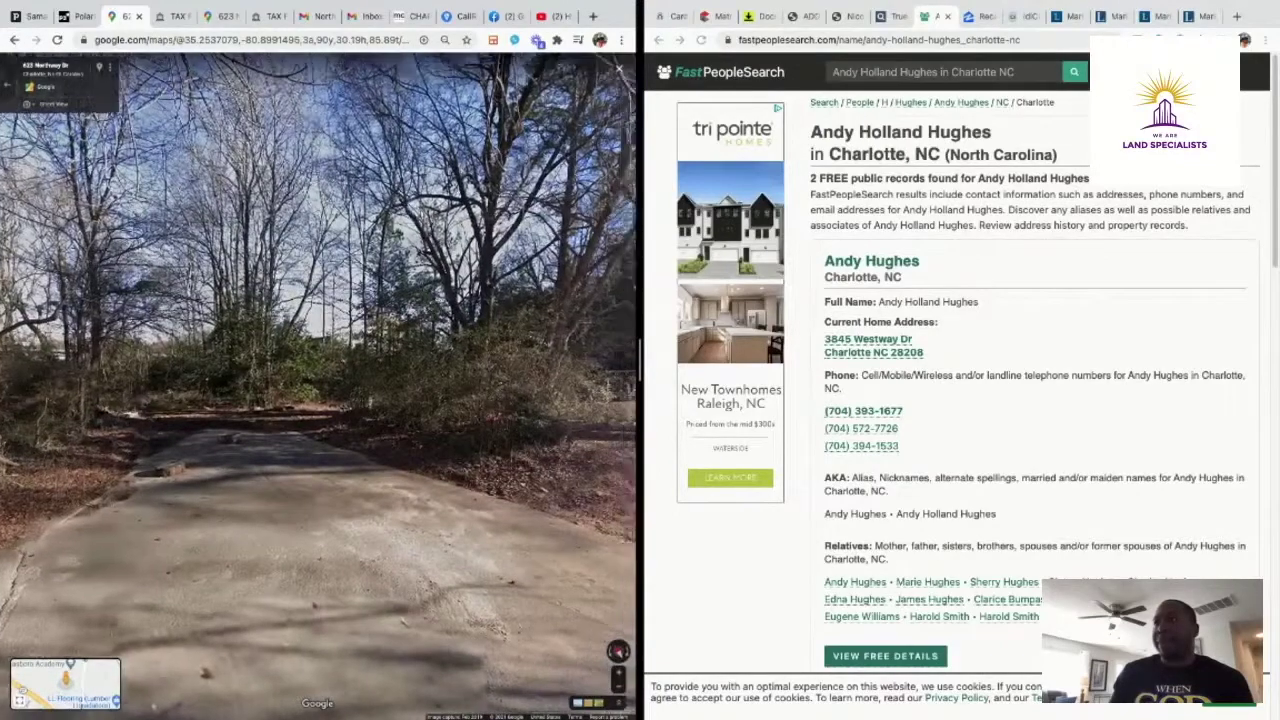
{"action": "left_click_drag", "start_coordinate": [480, 420], "coordinate": [185, 415]}
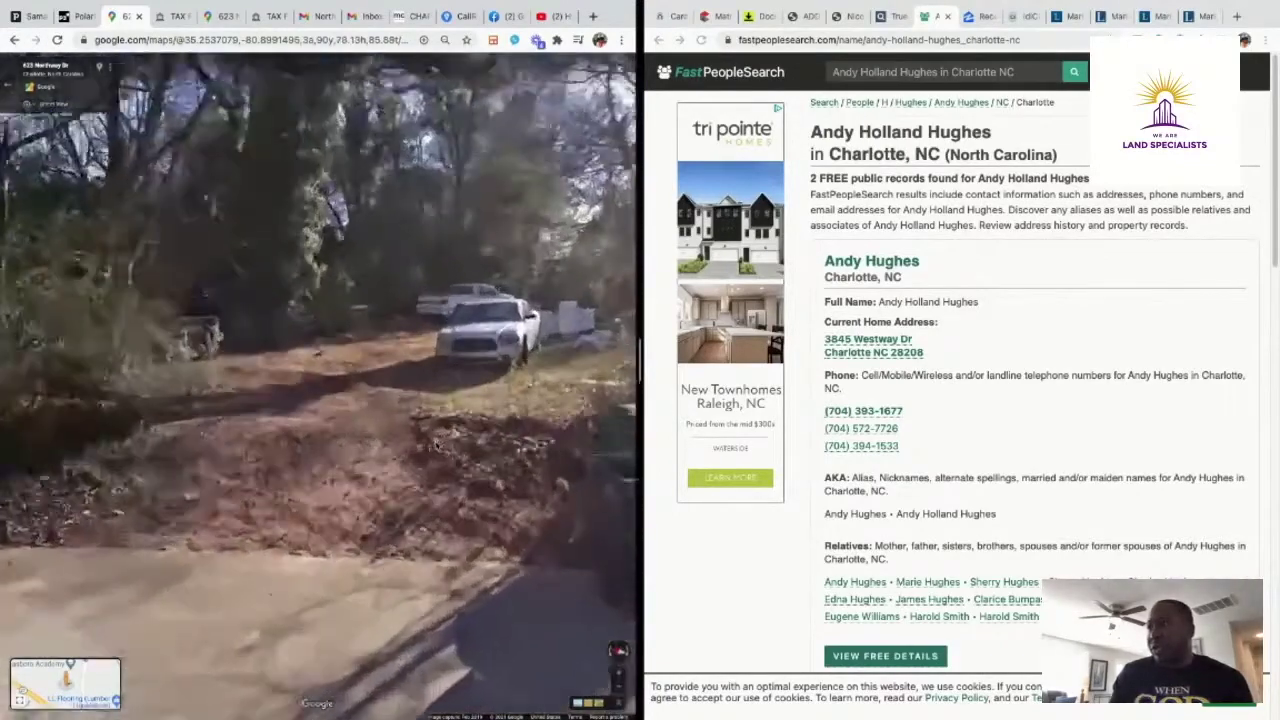
{"action": "left_click", "coordinate": [435, 447]}
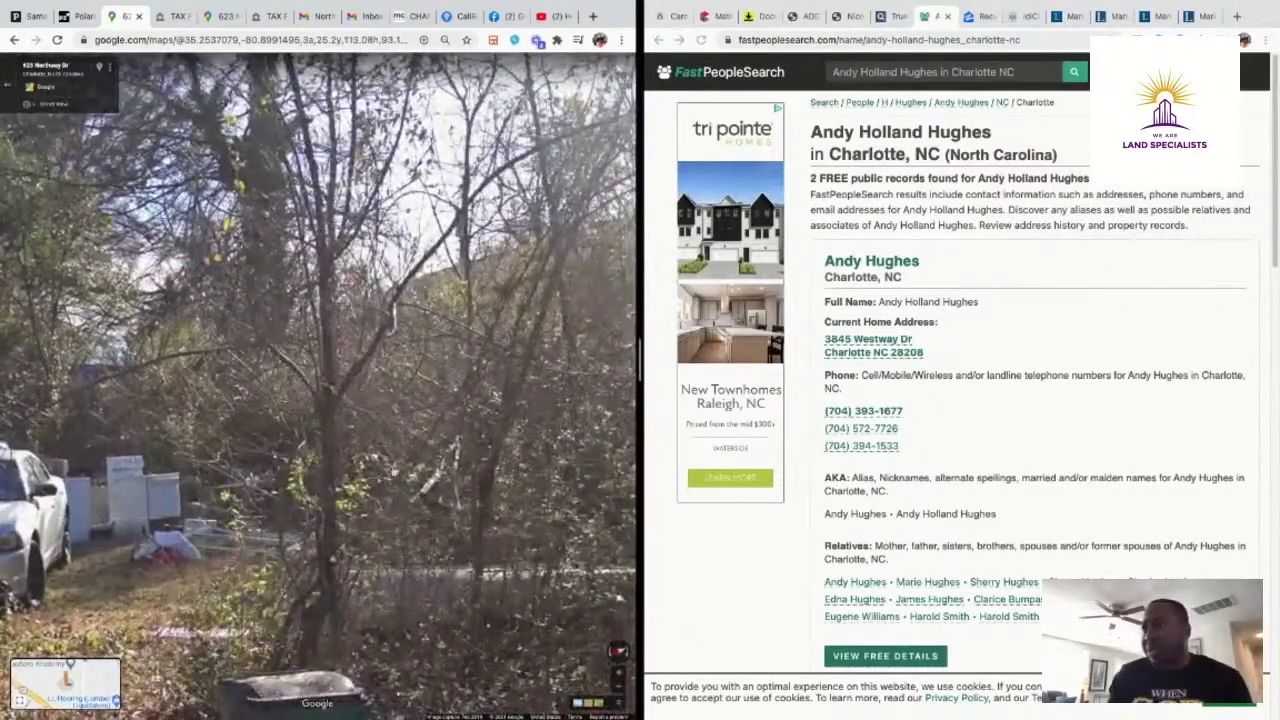
{"action": "left_click", "coordinate": [380, 367]}
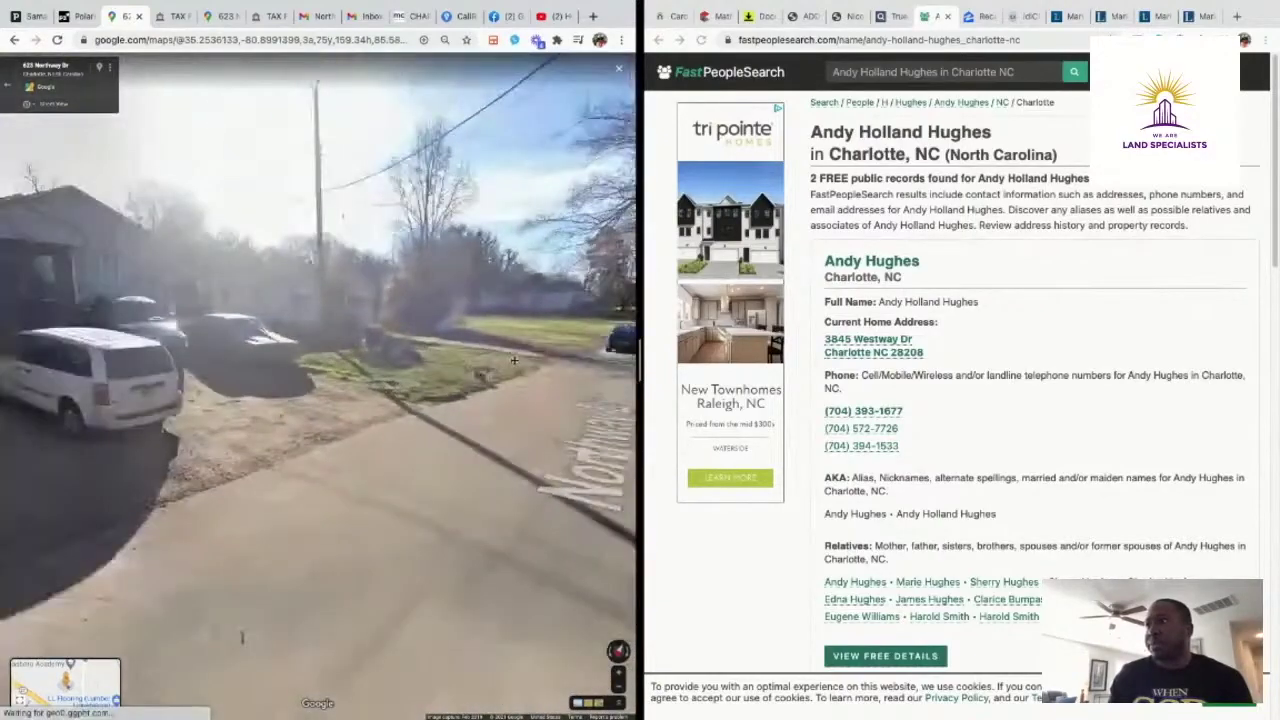
Turn back to Northway Dr and move along the road past the white house and blue car
{"action": "left_click_drag", "start_coordinate": [260, 385], "coordinate": [514, 345]}
{"action": "left_click_drag", "start_coordinate": [309, 334], "coordinate": [587, 367]}
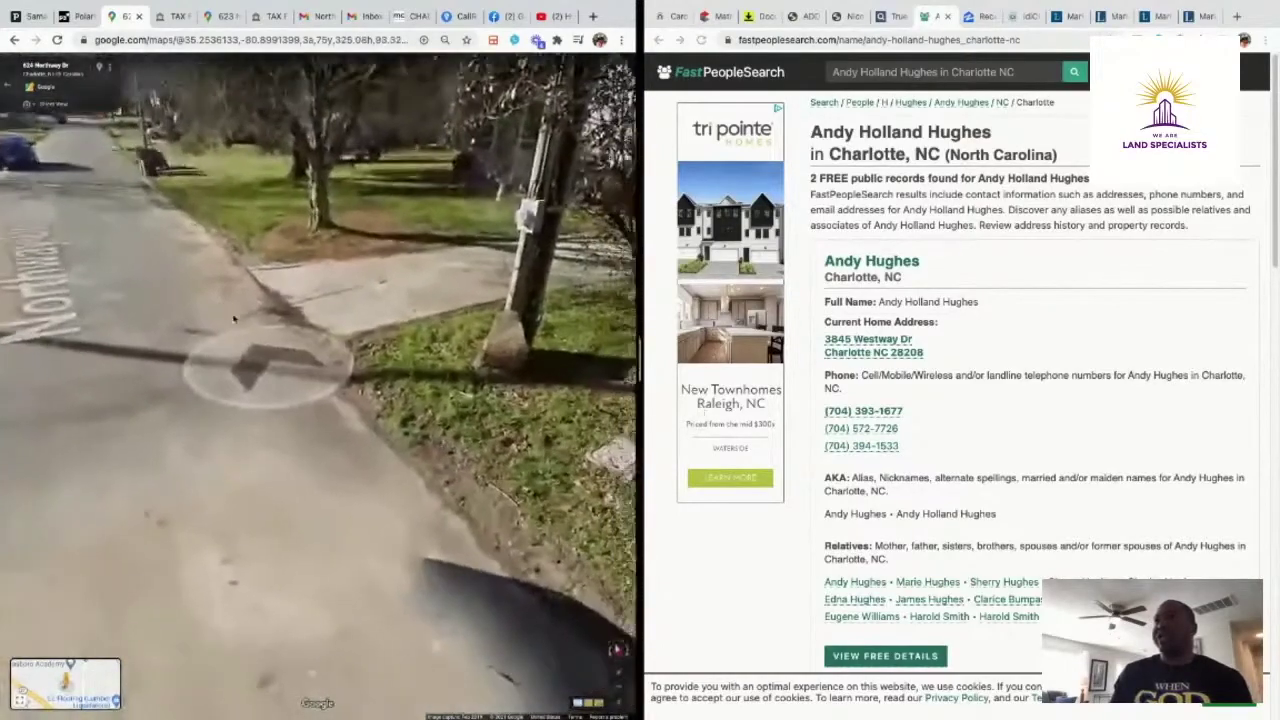
{"action": "left_click_drag", "start_coordinate": [234, 318], "coordinate": [329, 535]}
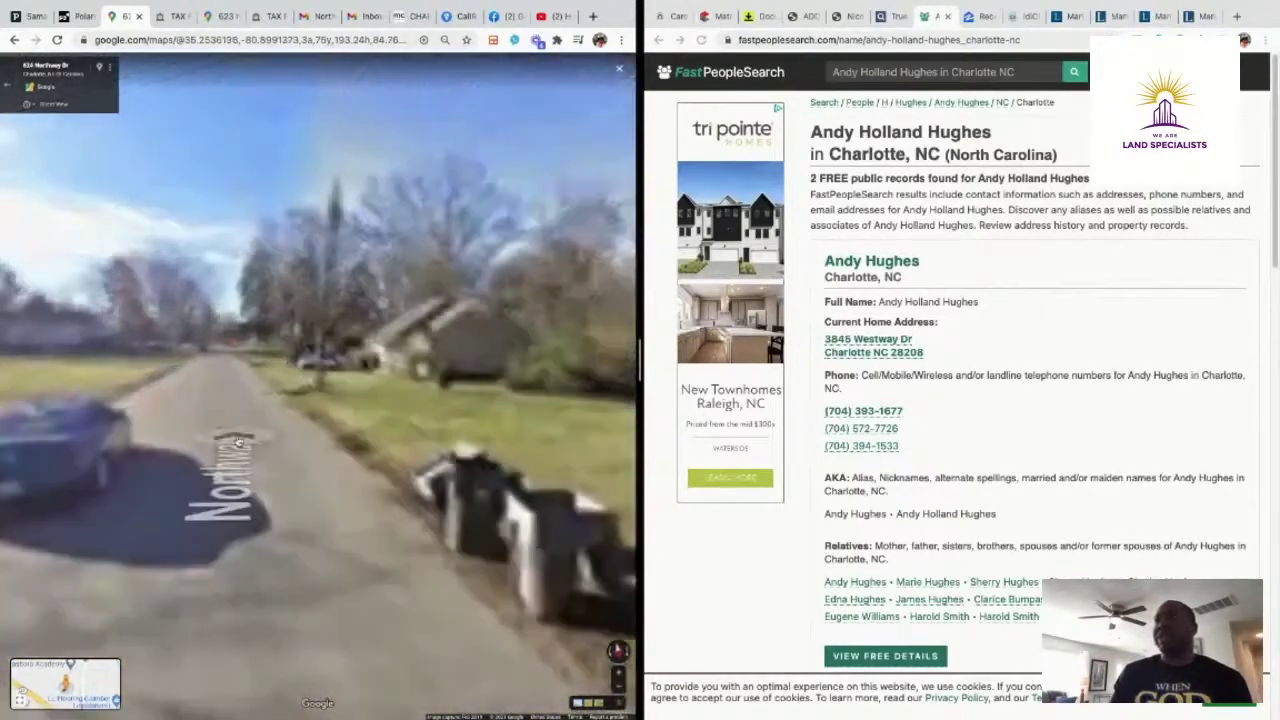
{"action": "left_click_drag", "start_coordinate": [78, 375], "coordinate": [598, 198]}
{"action": "left_click", "coordinate": [190, 424]}
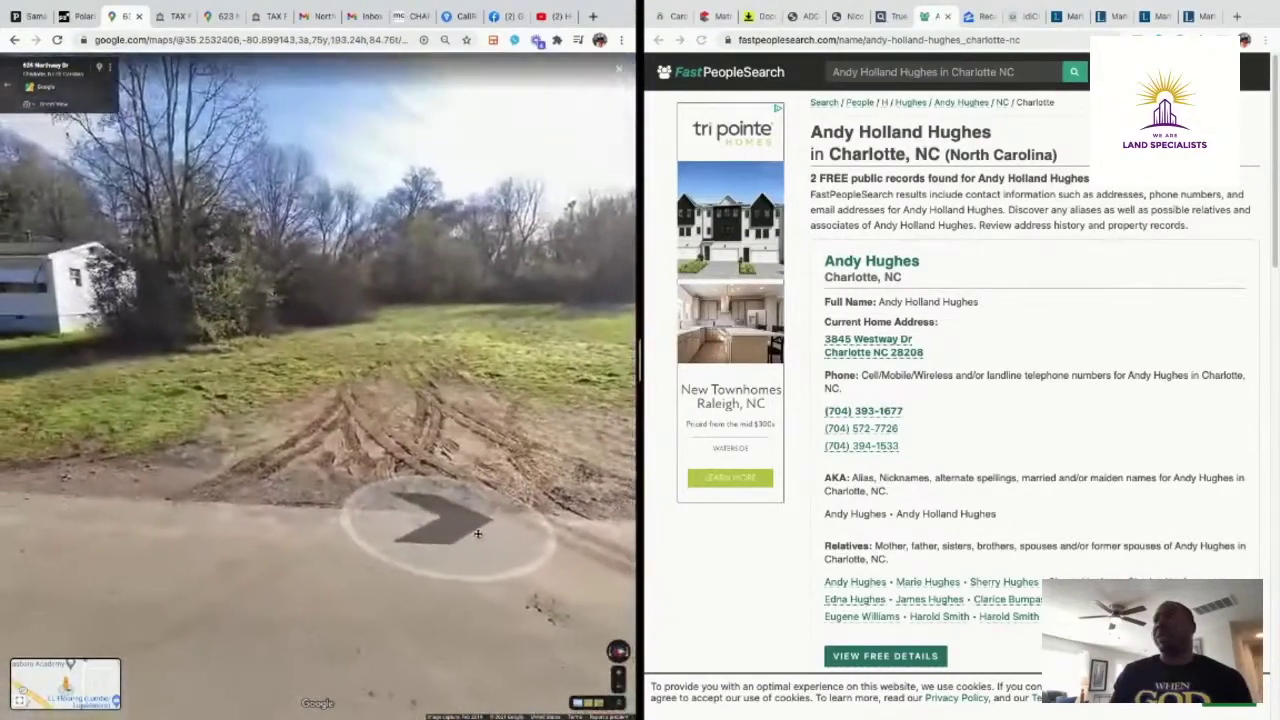
{"action": "left_click", "coordinate": [41, 544]}
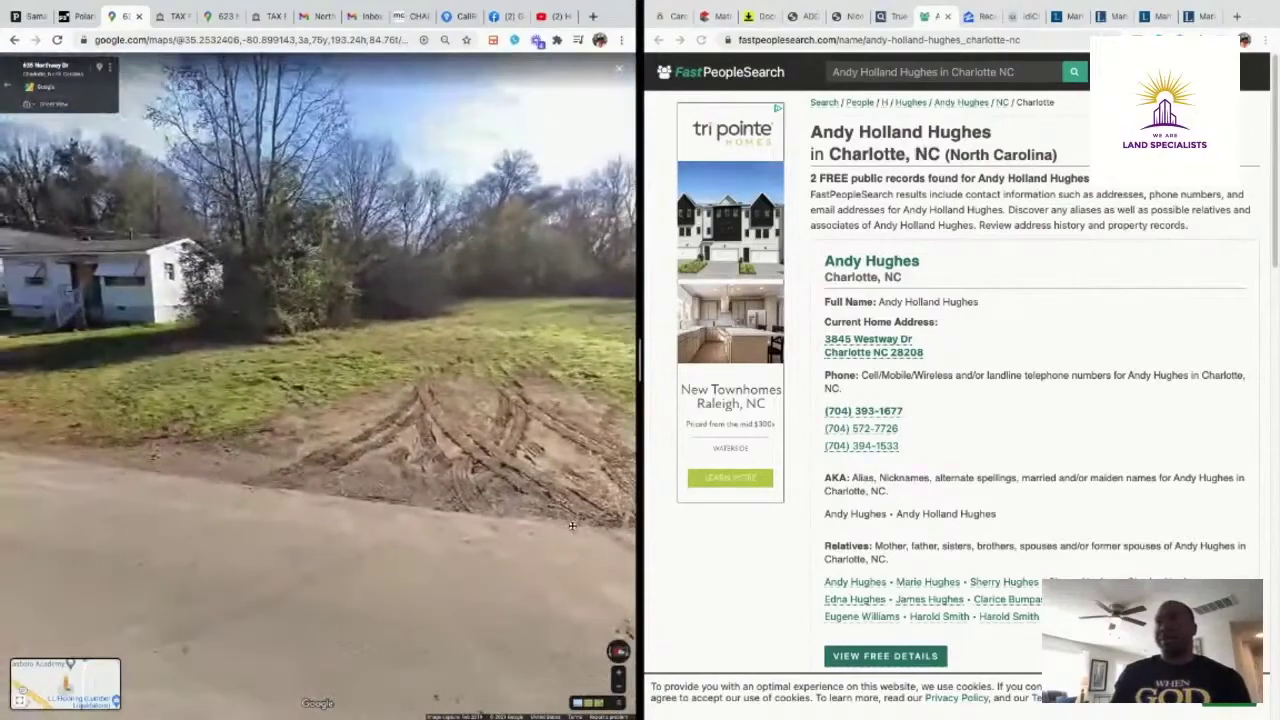
{"action": "left_click_drag", "start_coordinate": [572, 525], "coordinate": [214, 471]}
{"action": "left_click", "coordinate": [214, 471]}
{"action": "left_click", "coordinate": [237, 385]}
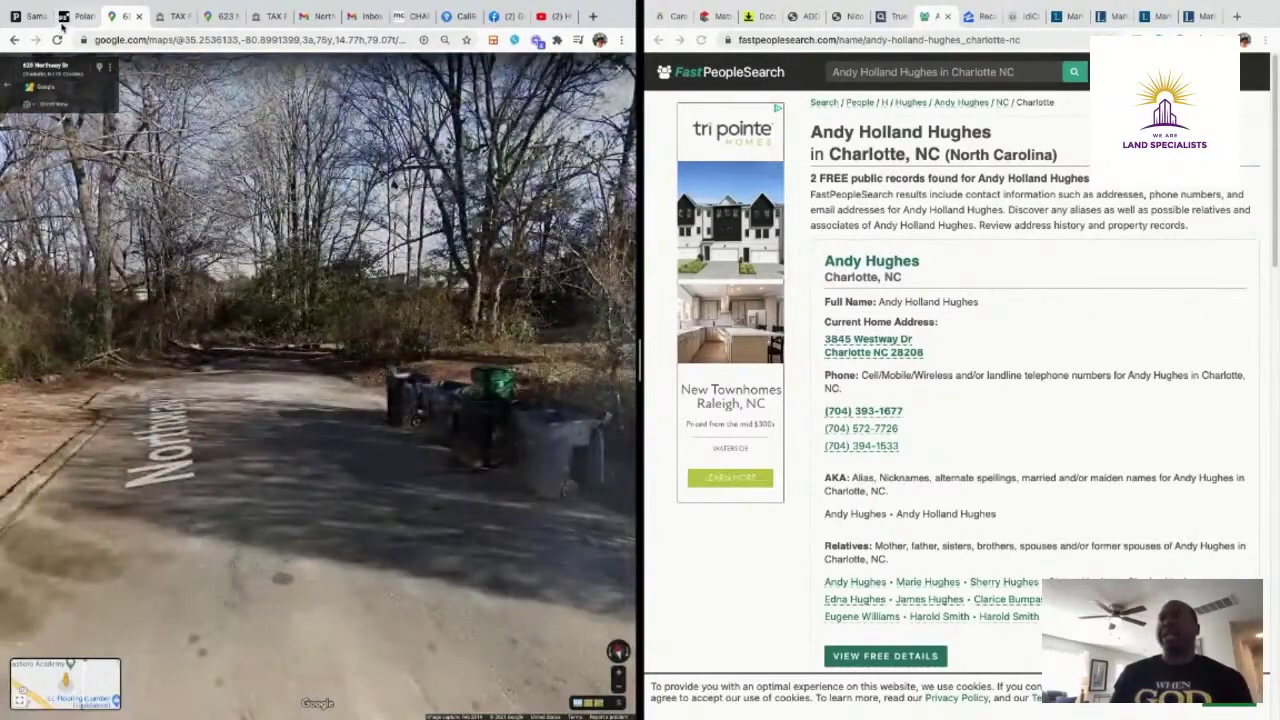
Read the property record card's $19,500 appraised value, then pan the Polaris map to the neighbouring lots
{"action": "left_click", "coordinate": [70, 16]}
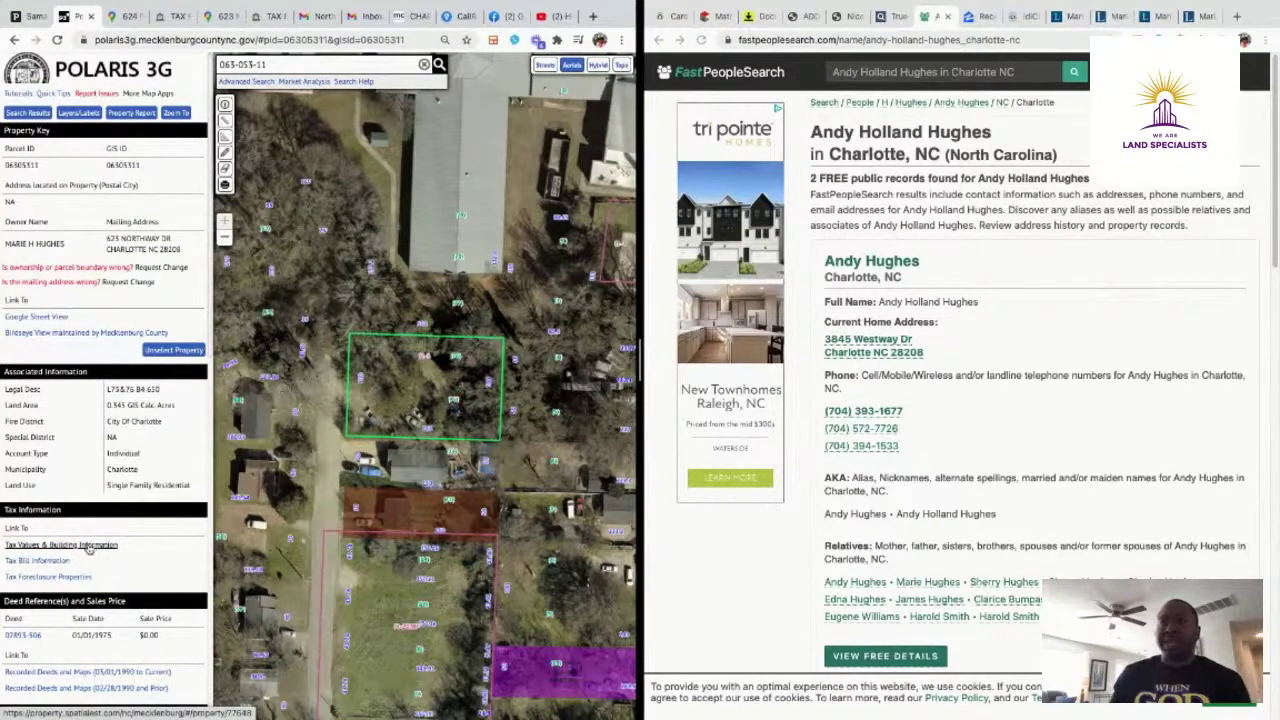
{"action": "left_click", "coordinate": [88, 546]}
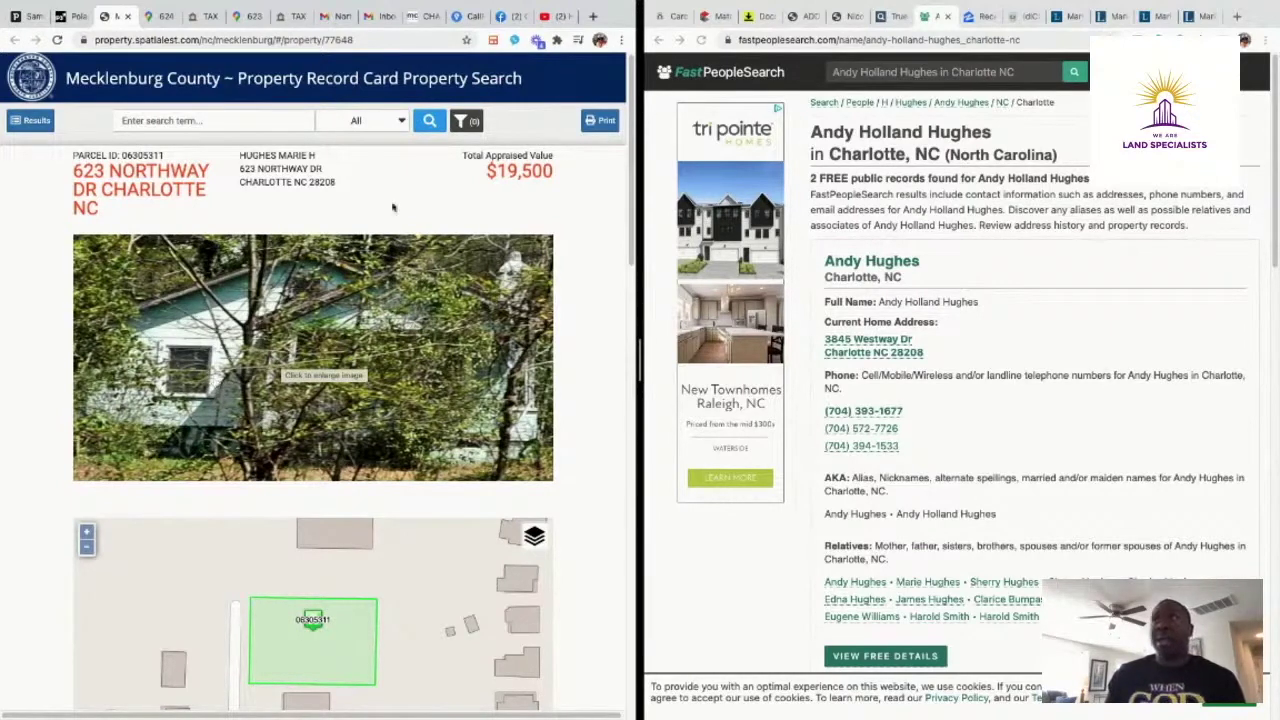
{"action": "left_click", "coordinate": [68, 17]}
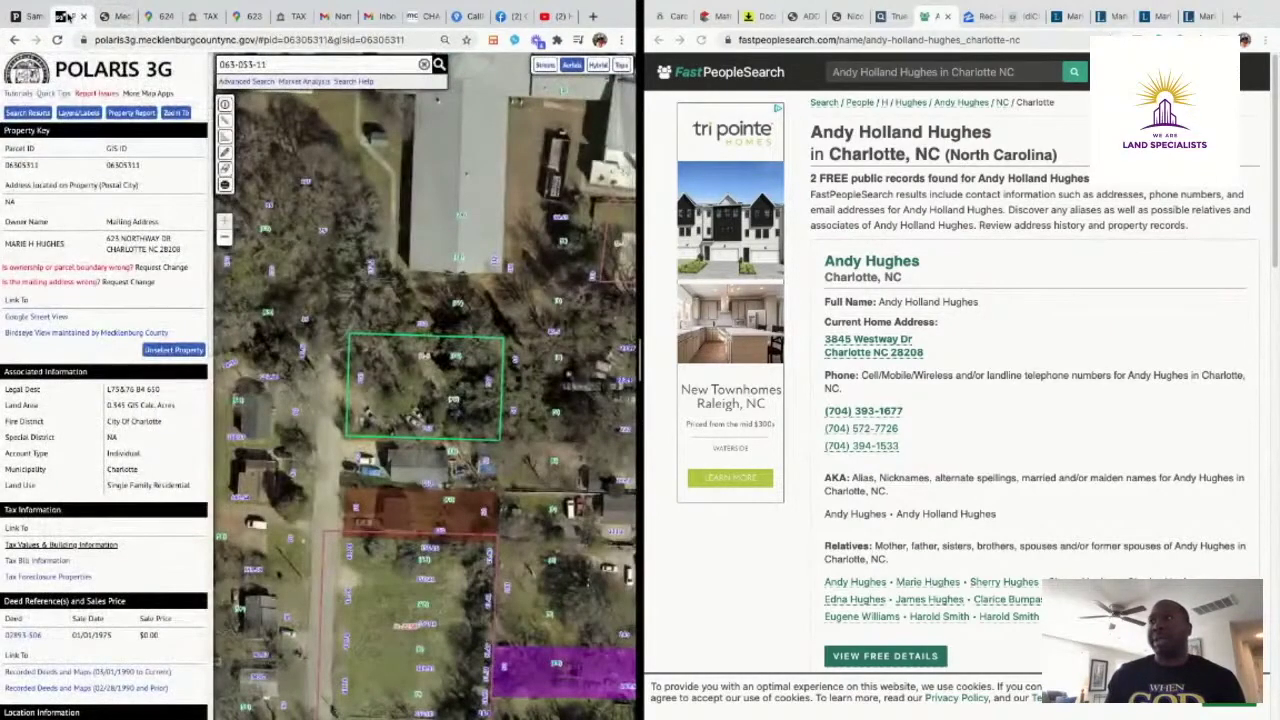
{"action": "left_click_drag", "start_coordinate": [344, 331], "coordinate": [360, 294]}
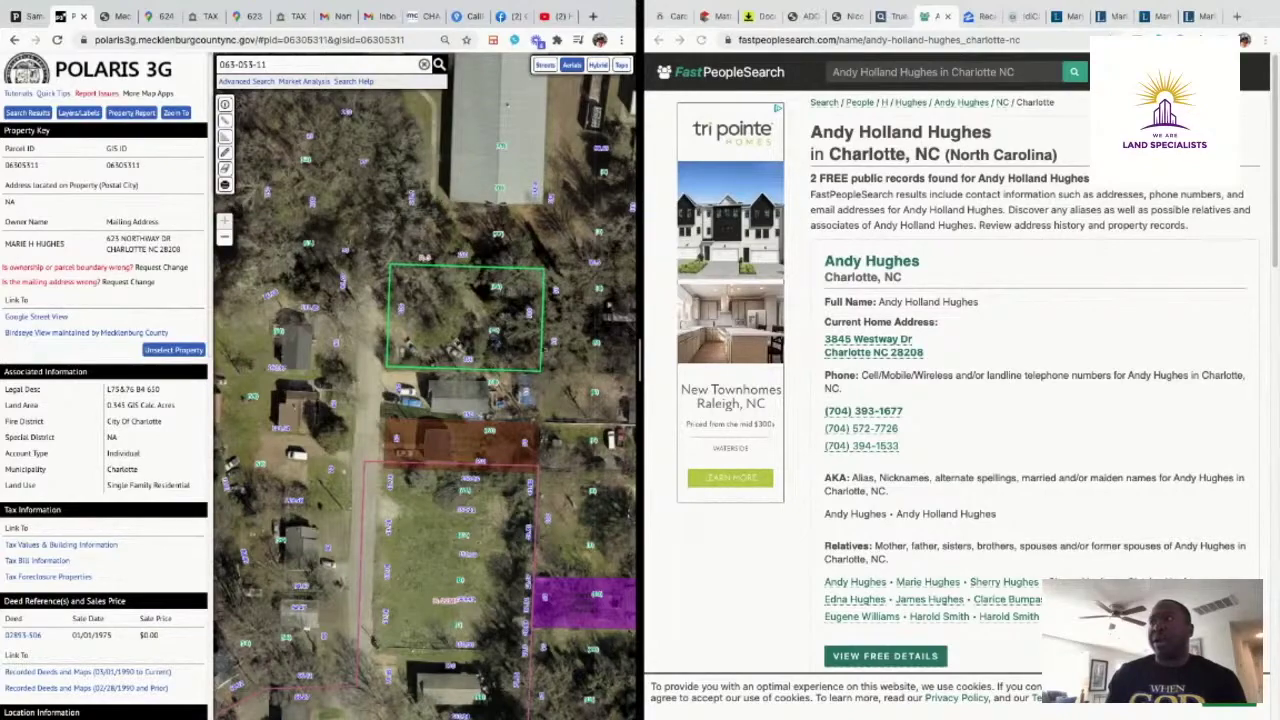
{"action": "left_click", "coordinate": [424, 16]}
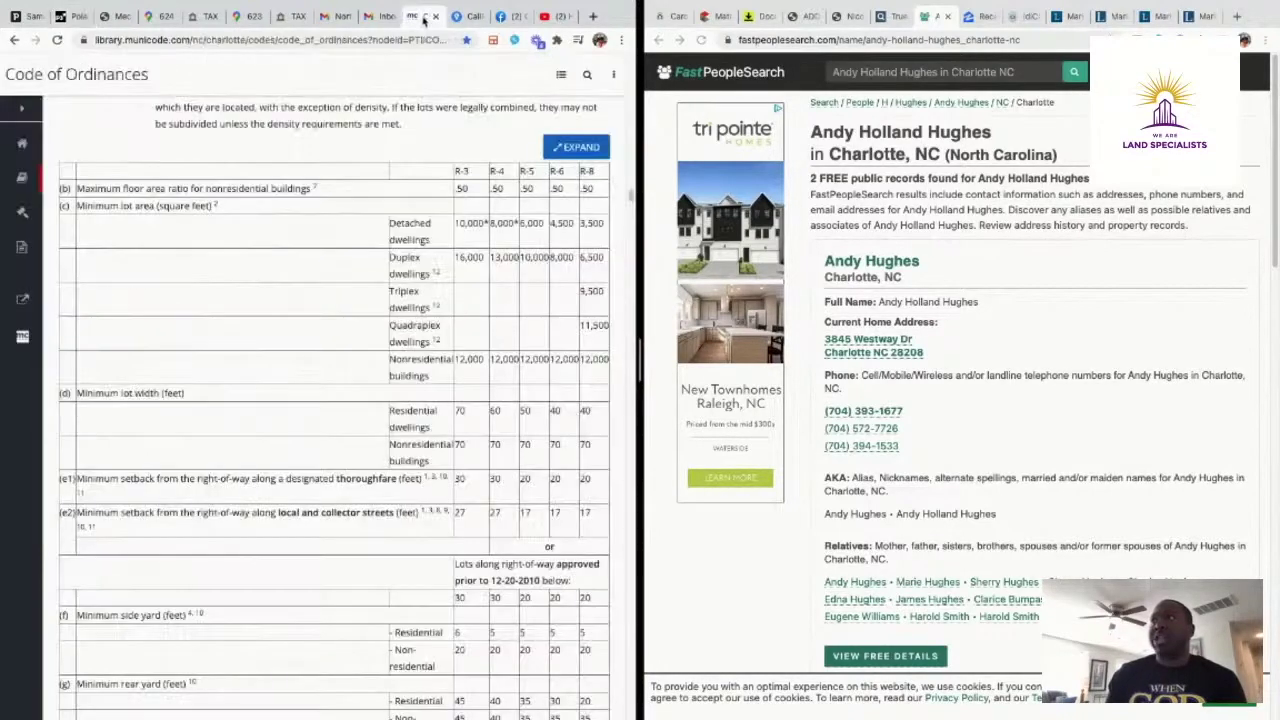
{"action": "scroll", "coordinate": [430, 272], "scroll_direction": "up", "scroll_amount": 3}
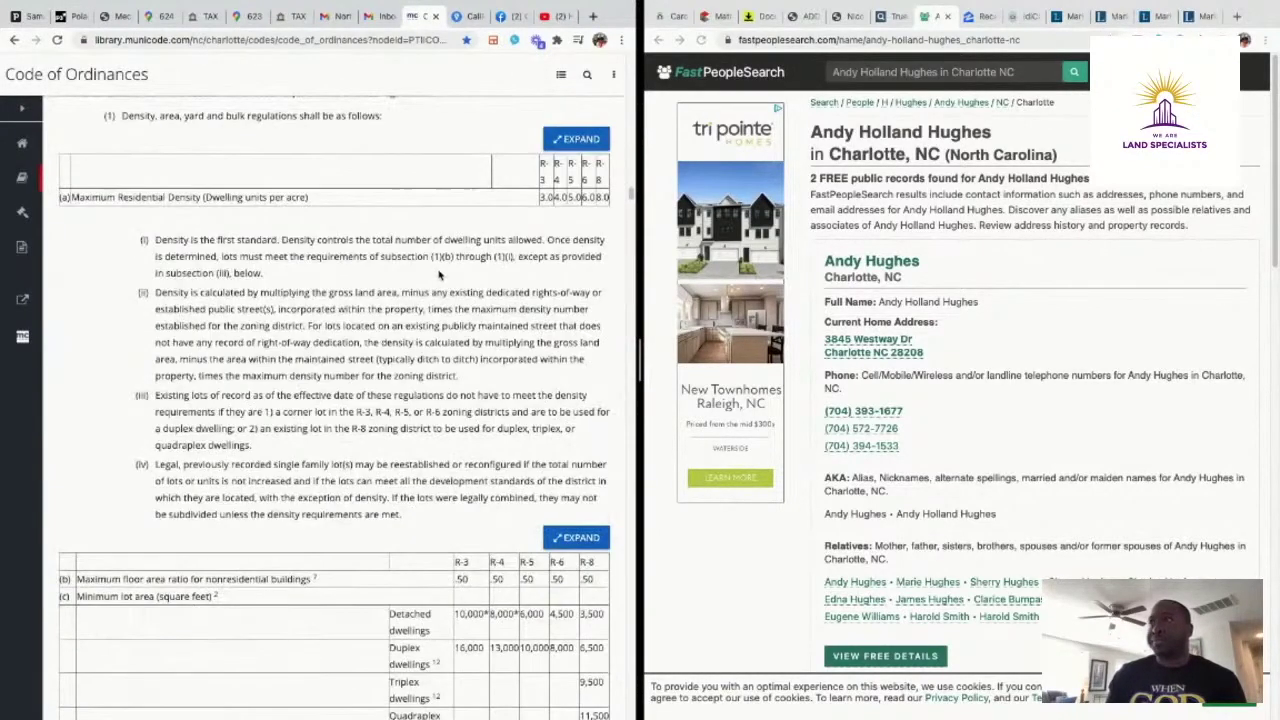
{"action": "scroll", "coordinate": [444, 278], "scroll_direction": "down", "scroll_amount": 3}
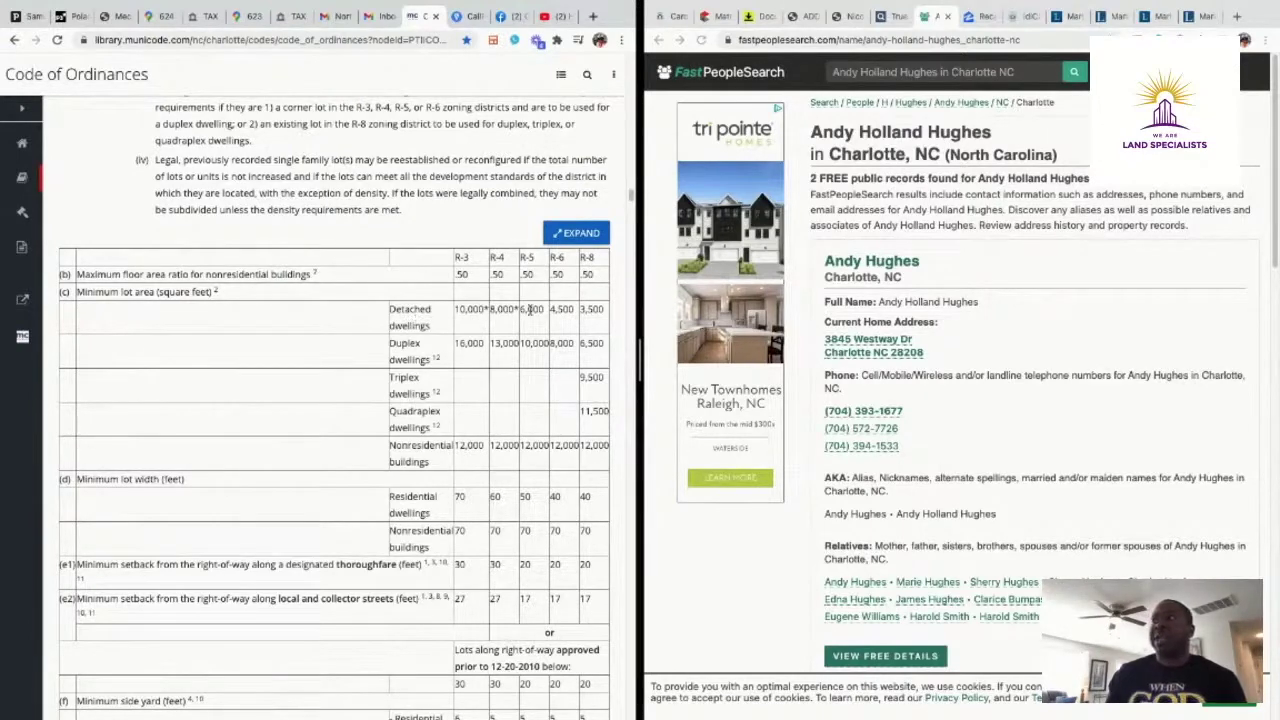
{"action": "left_click", "coordinate": [72, 16]}
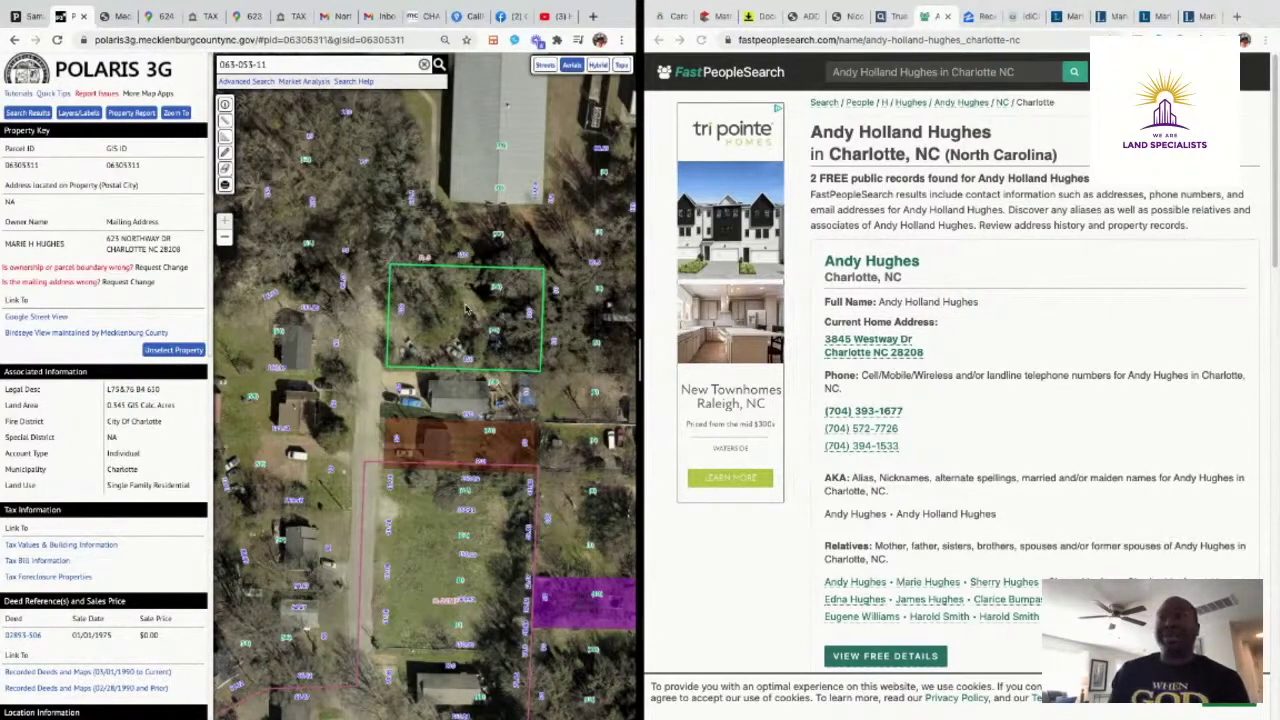
{"action": "left_click", "coordinate": [445, 405]}
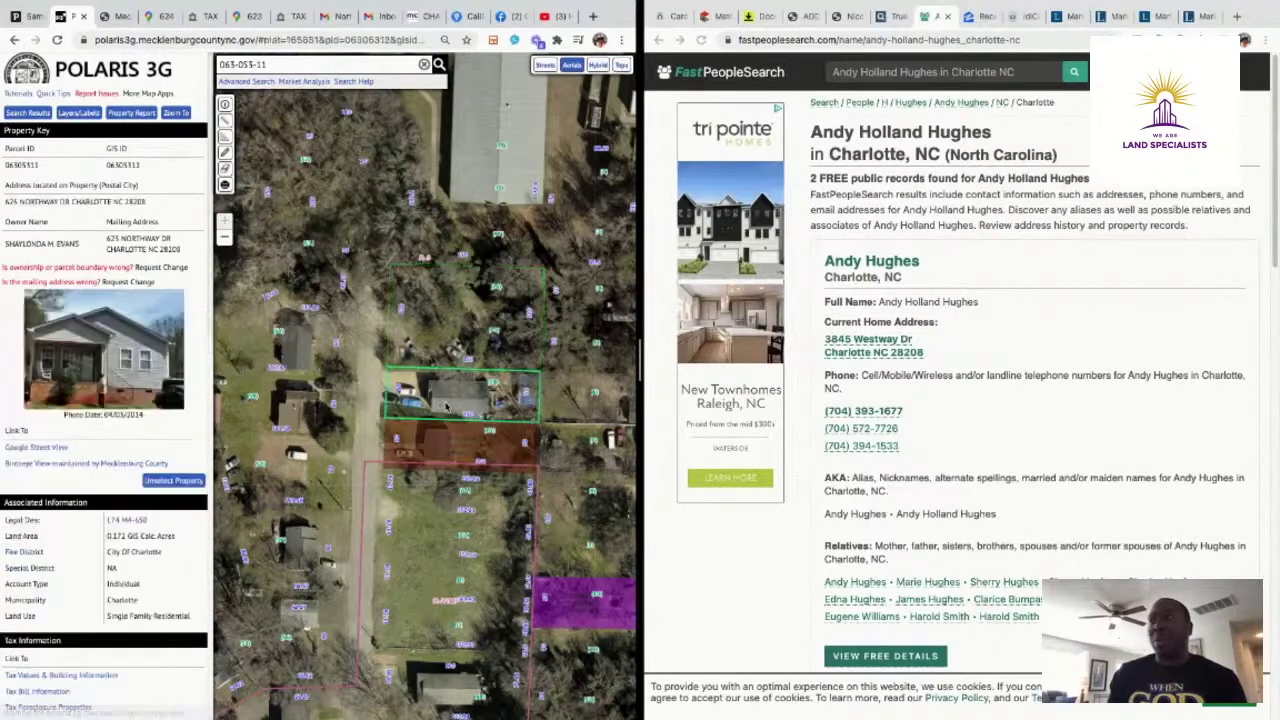
{"action": "left_click_drag", "start_coordinate": [153, 203], "coordinate": [8, 203]}
{"action": "right_click", "coordinate": [12, 202]}
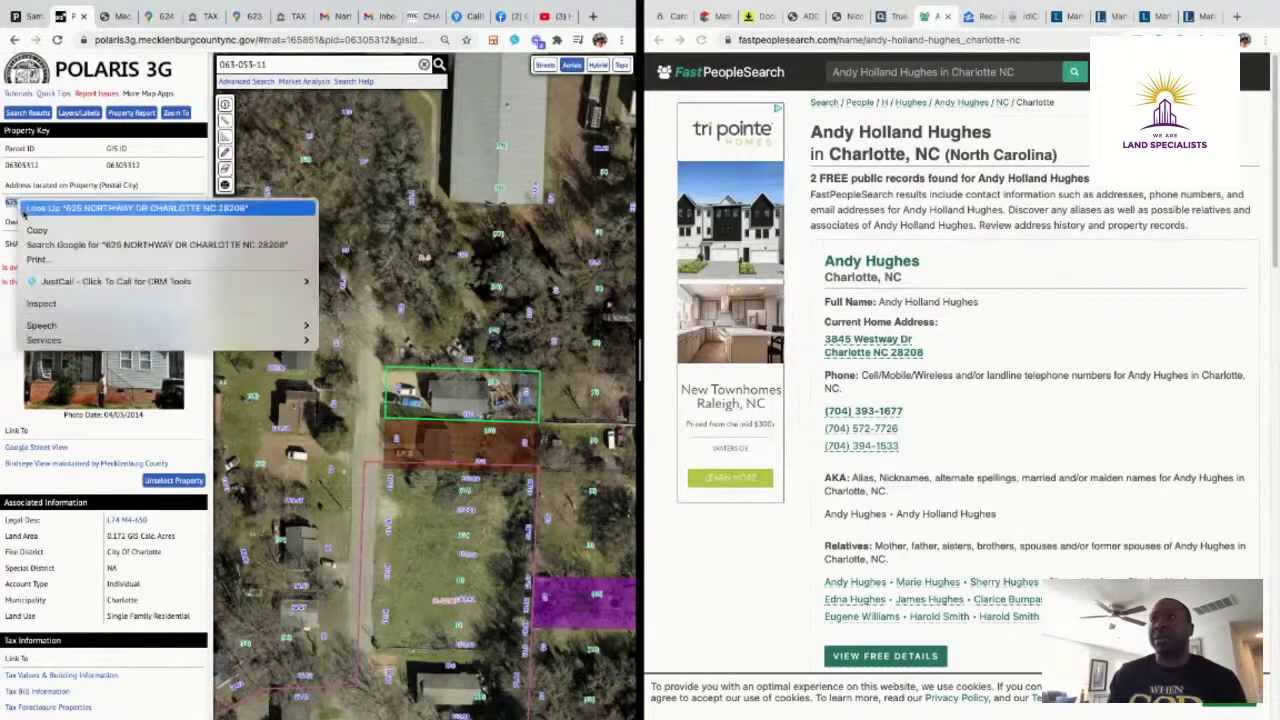
{"action": "left_click", "coordinate": [35, 231]}
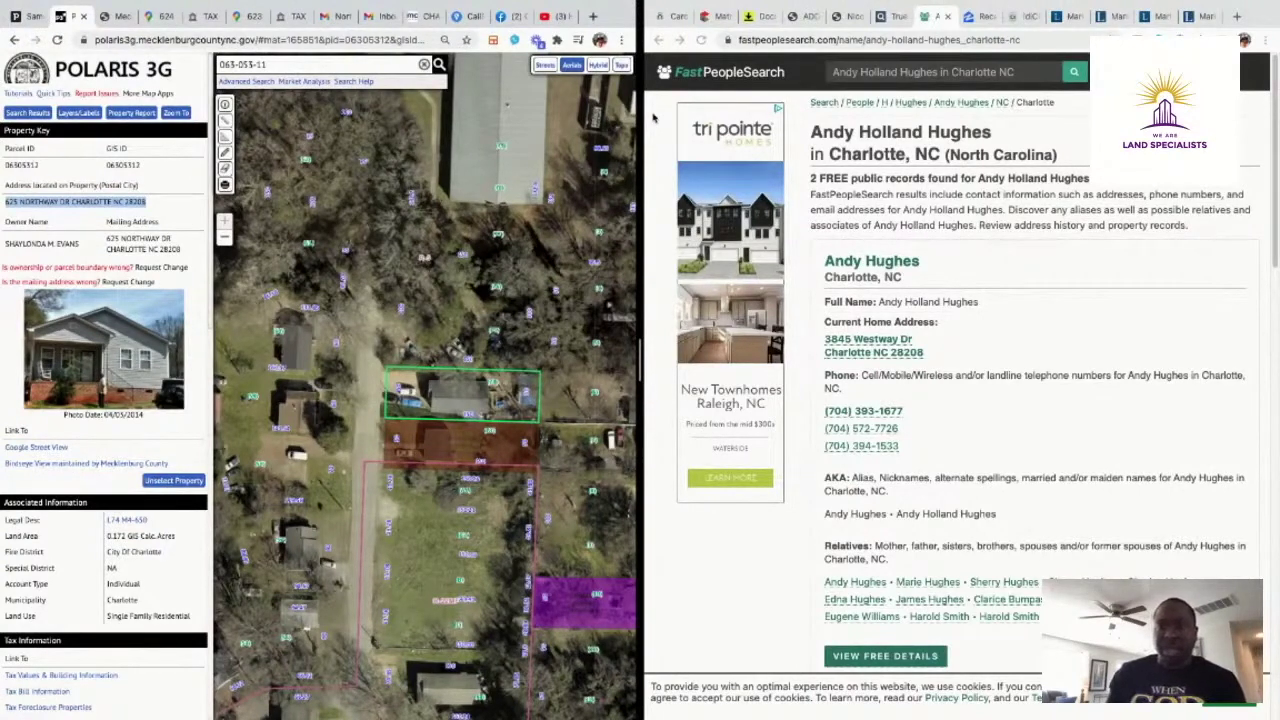
{"action": "left_click", "coordinate": [666, 16]}
Run a Lots/Acres/Farms detailed search including Under Contract-No Show and Closed listings, shown on the map
{"action": "left_click", "coordinate": [705, 16]}
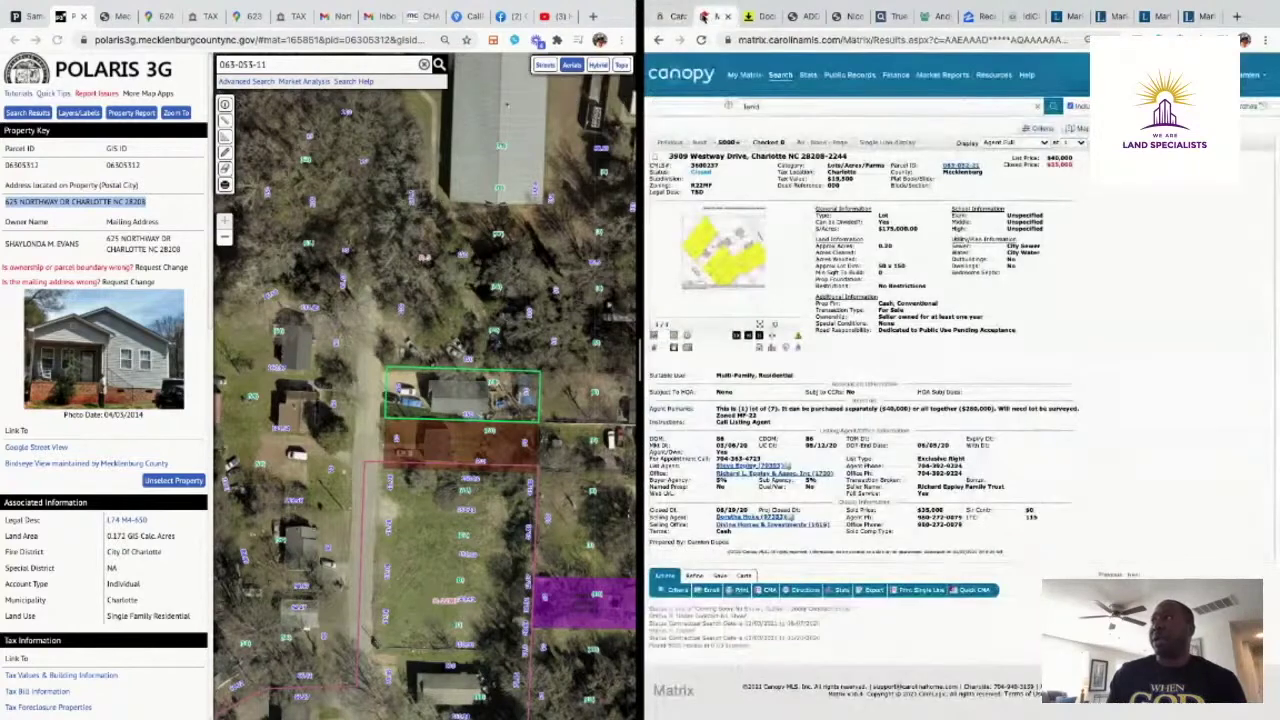
{"action": "mouse_move", "coordinate": [783, 74]}
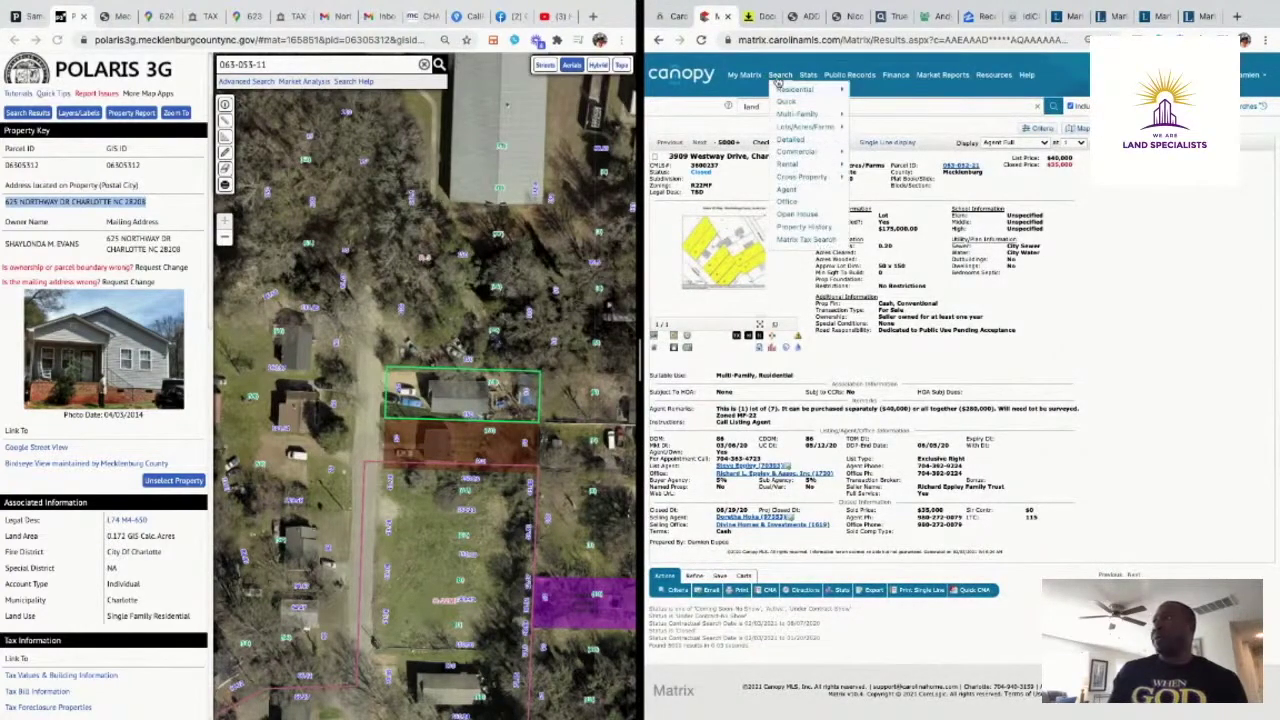
{"action": "mouse_move", "coordinate": [792, 128]}
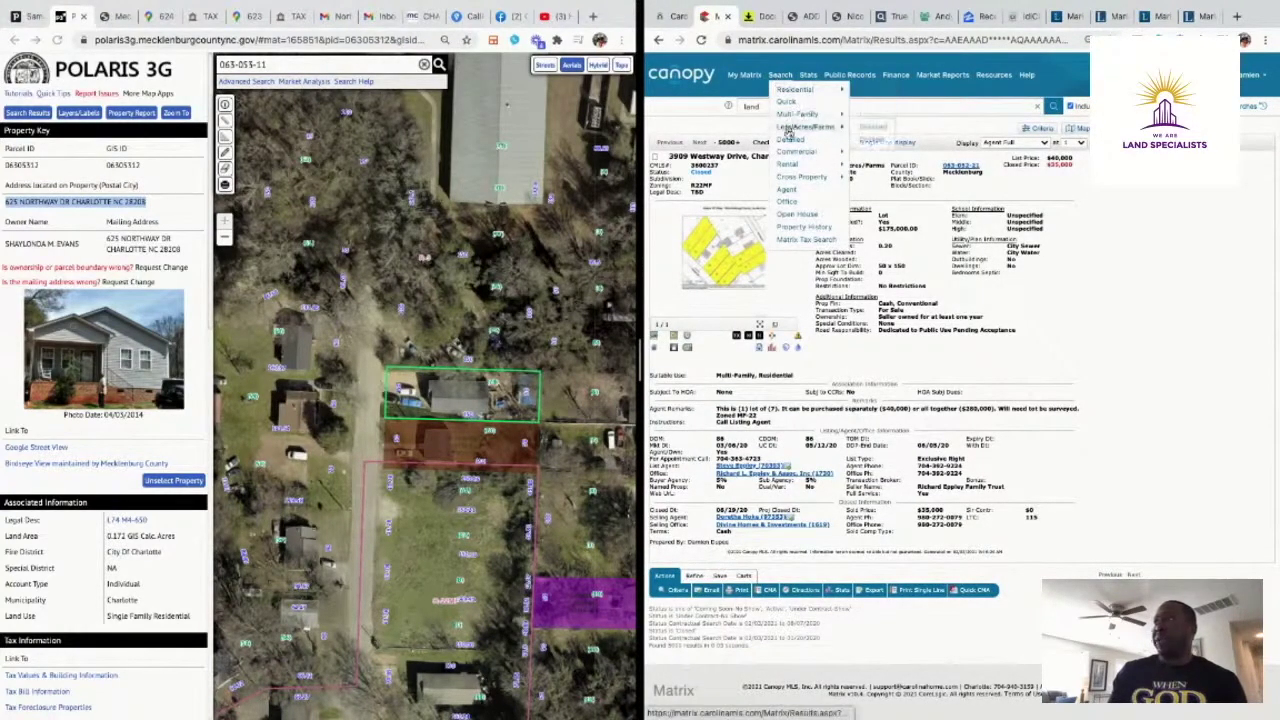
{"action": "left_click", "coordinate": [865, 129]}
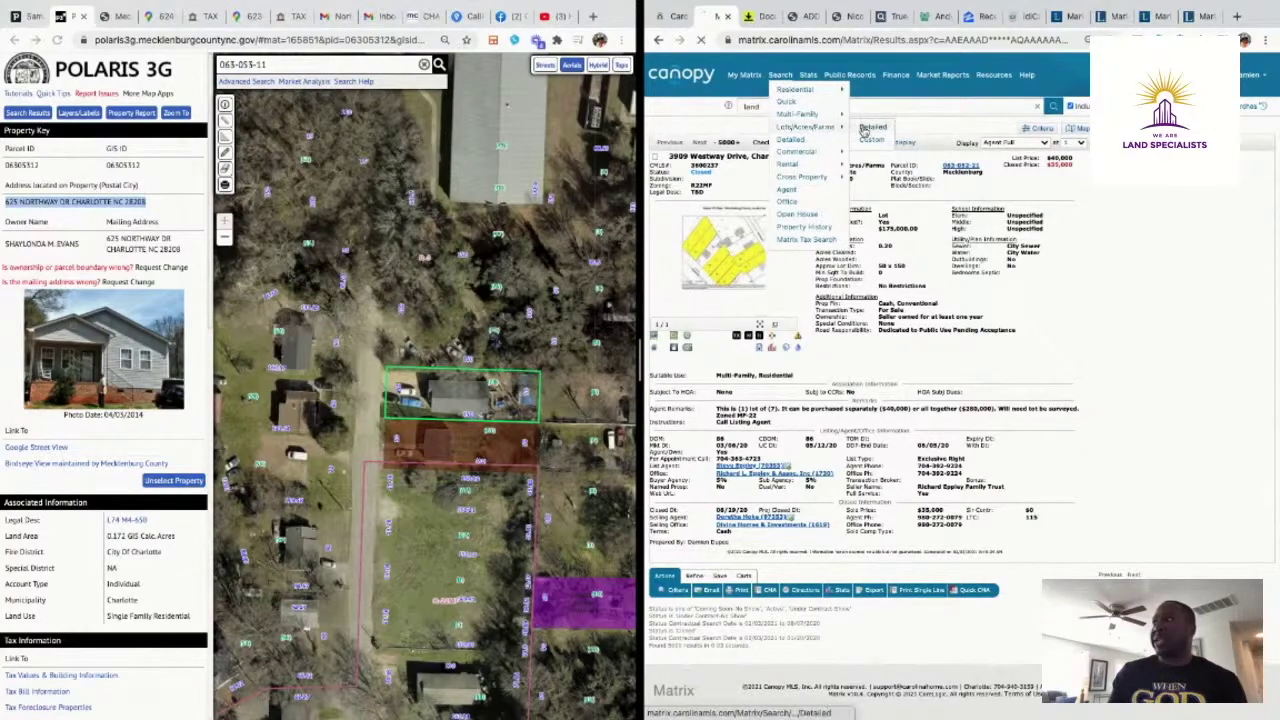
{"action": "left_click", "coordinate": [665, 212]}
{"action": "left_click", "coordinate": [665, 222]}
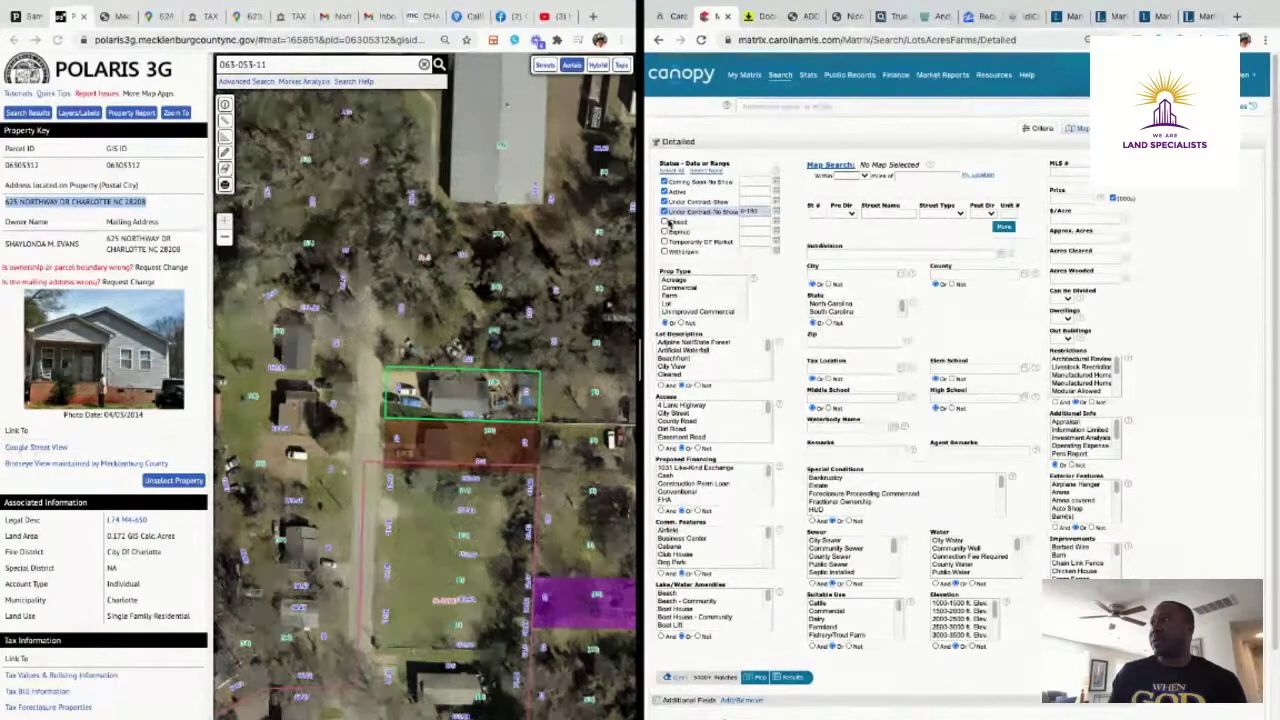
{"action": "left_click", "coordinate": [750, 222]}
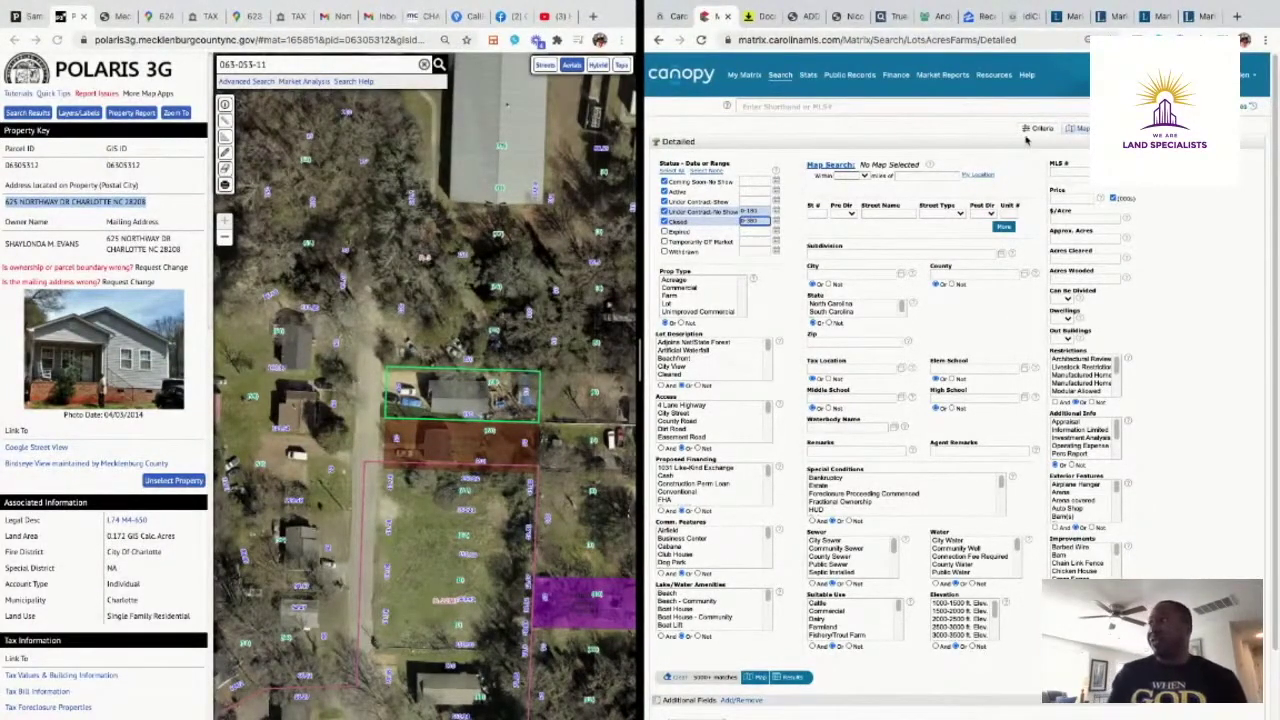
{"action": "left_click", "coordinate": [1082, 131]}
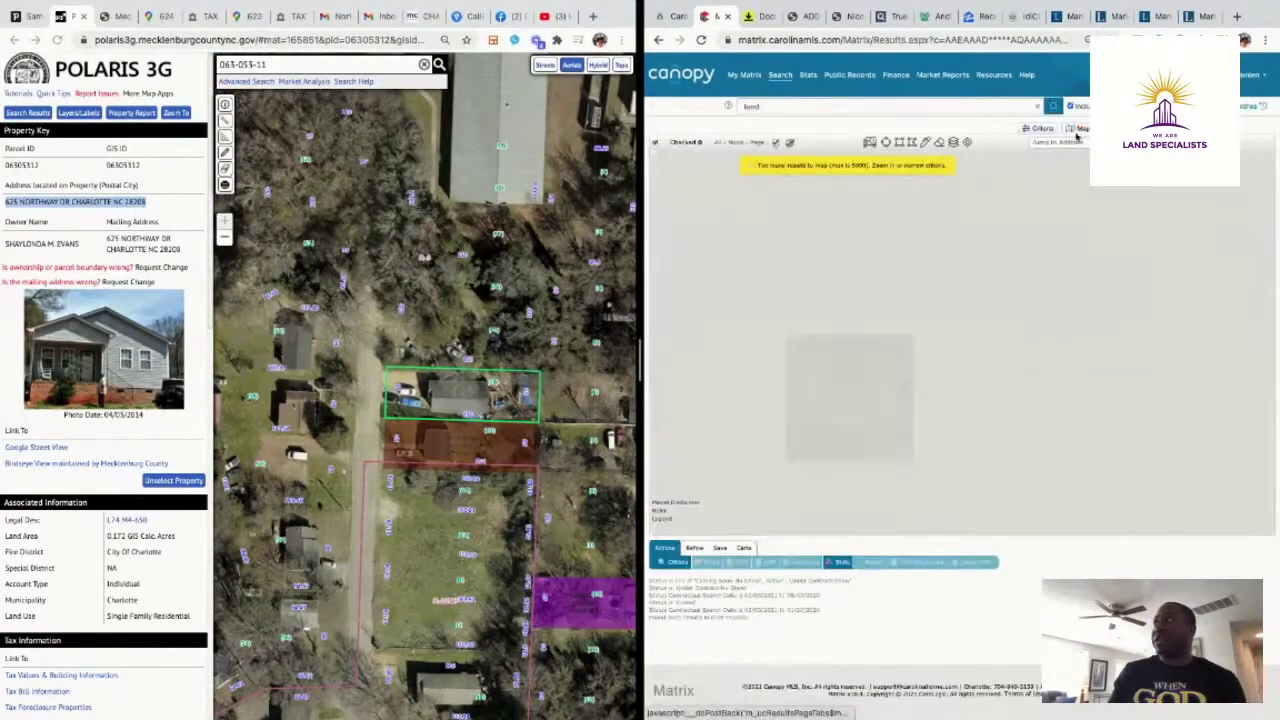
{"action": "left_click", "coordinate": [1068, 142]}
{"action": "key", "text": "ctrl+v"}
{"action": "key", "text": "Return"}
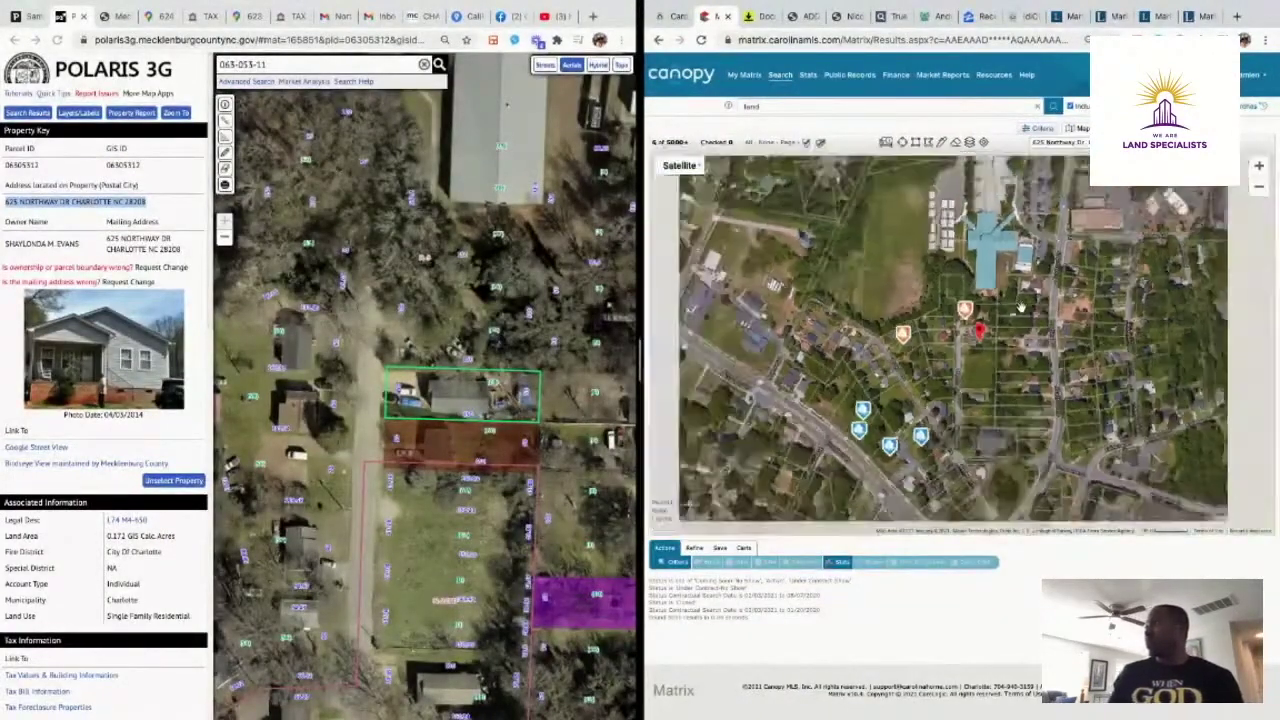
{"action": "mouse_move", "coordinate": [835, 510]}
{"action": "left_mouse_down"}
{"action": "mouse_move", "coordinate": [955, 235]}
{"action": "mouse_move", "coordinate": [825, 400]}
{"action": "left_mouse_up"}
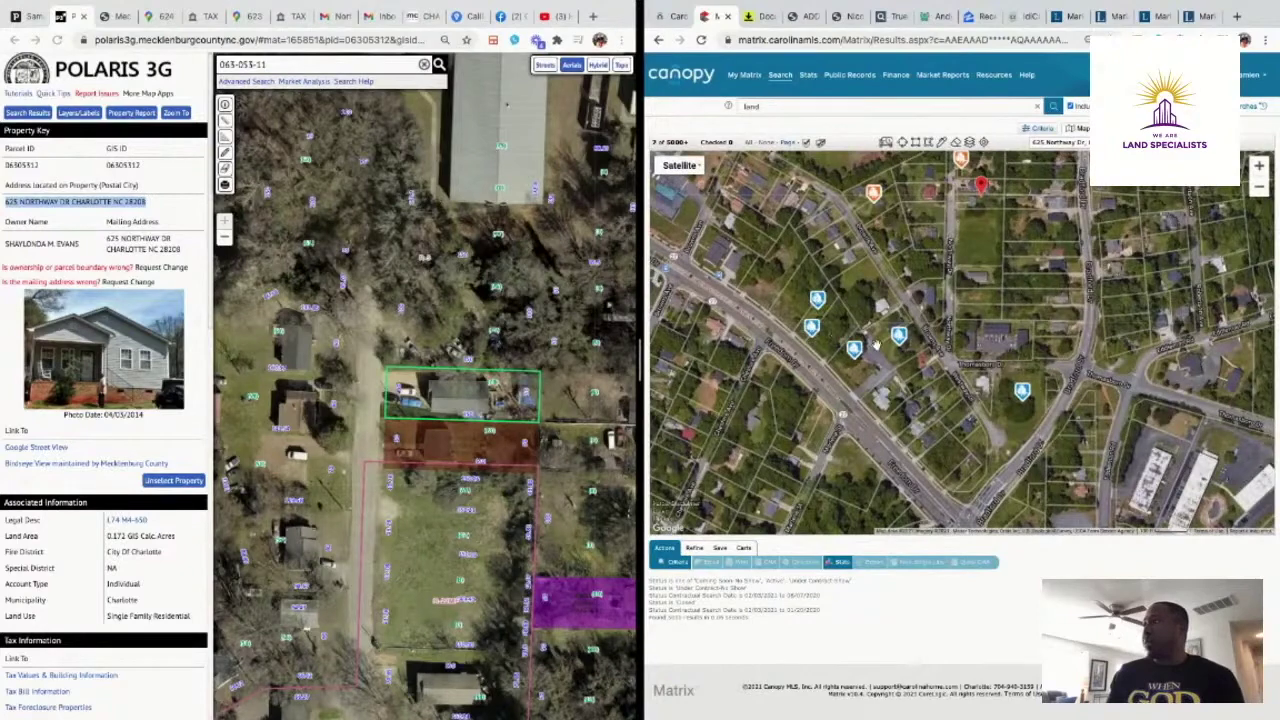
{"action": "mouse_move", "coordinate": [818, 306]}
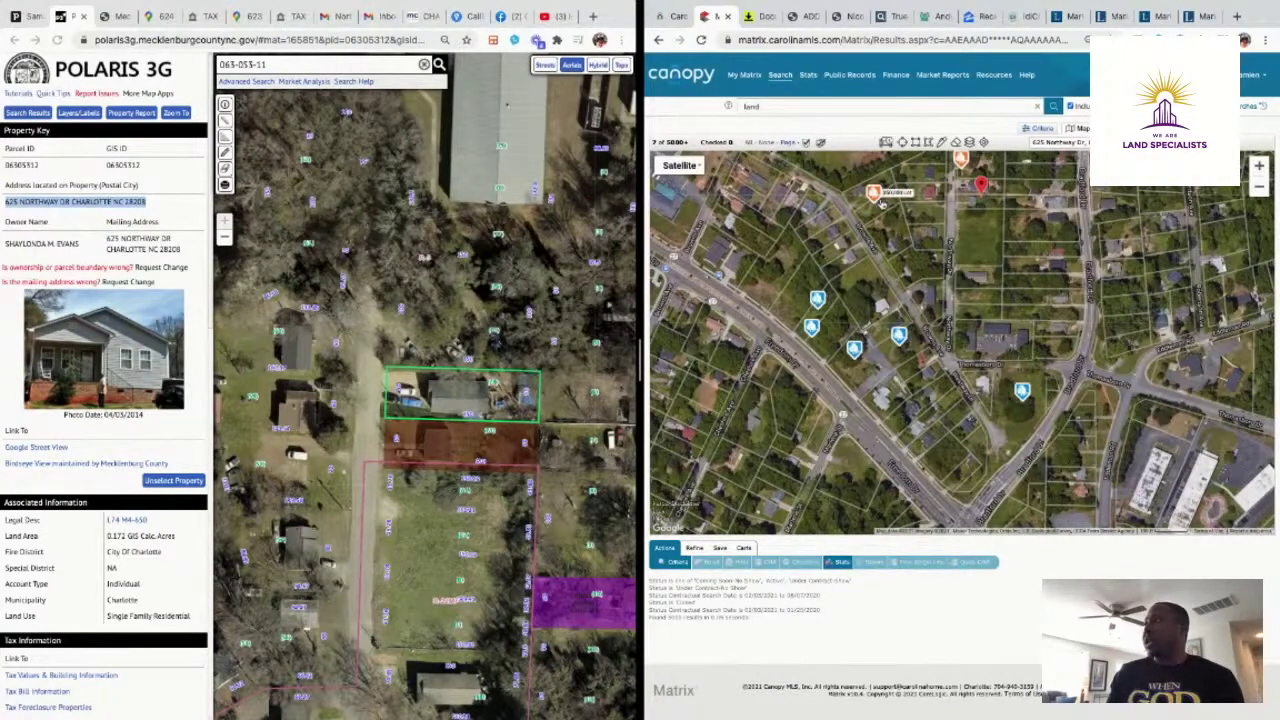
{"action": "mouse_move", "coordinate": [811, 329]}
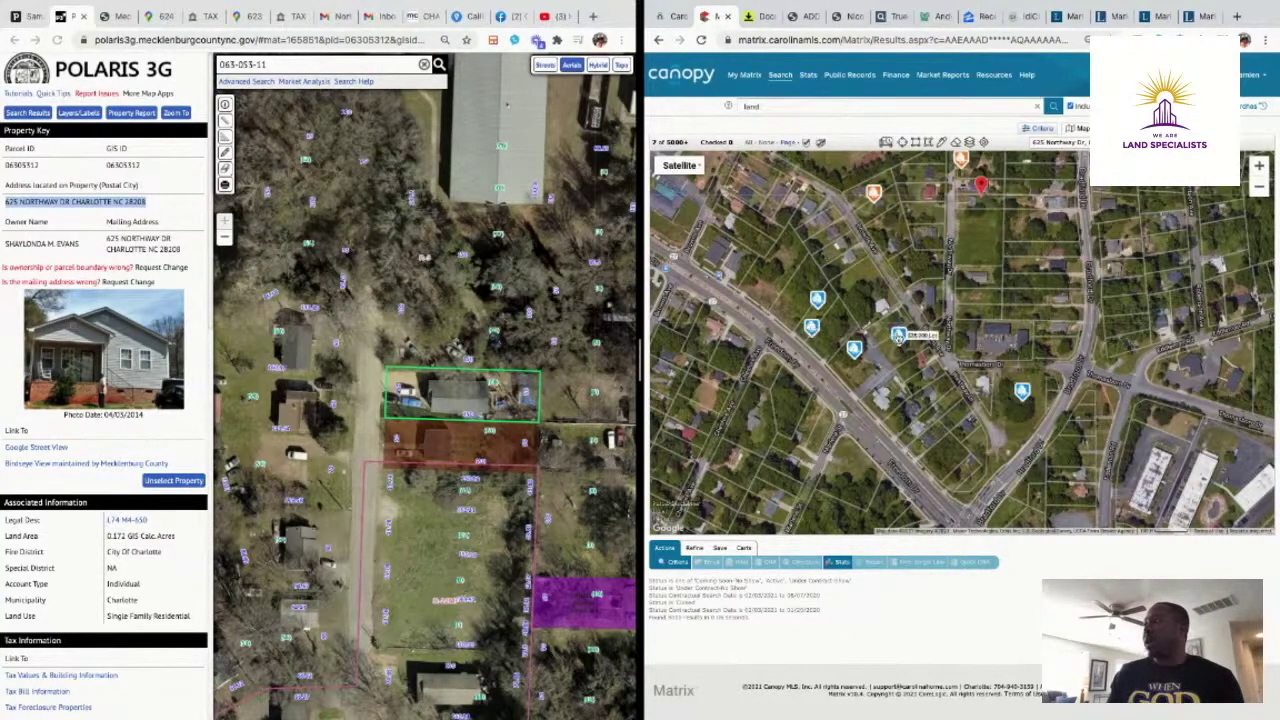
{"action": "left_click", "coordinate": [898, 336]}
{"action": "left_click", "coordinate": [876, 286]}
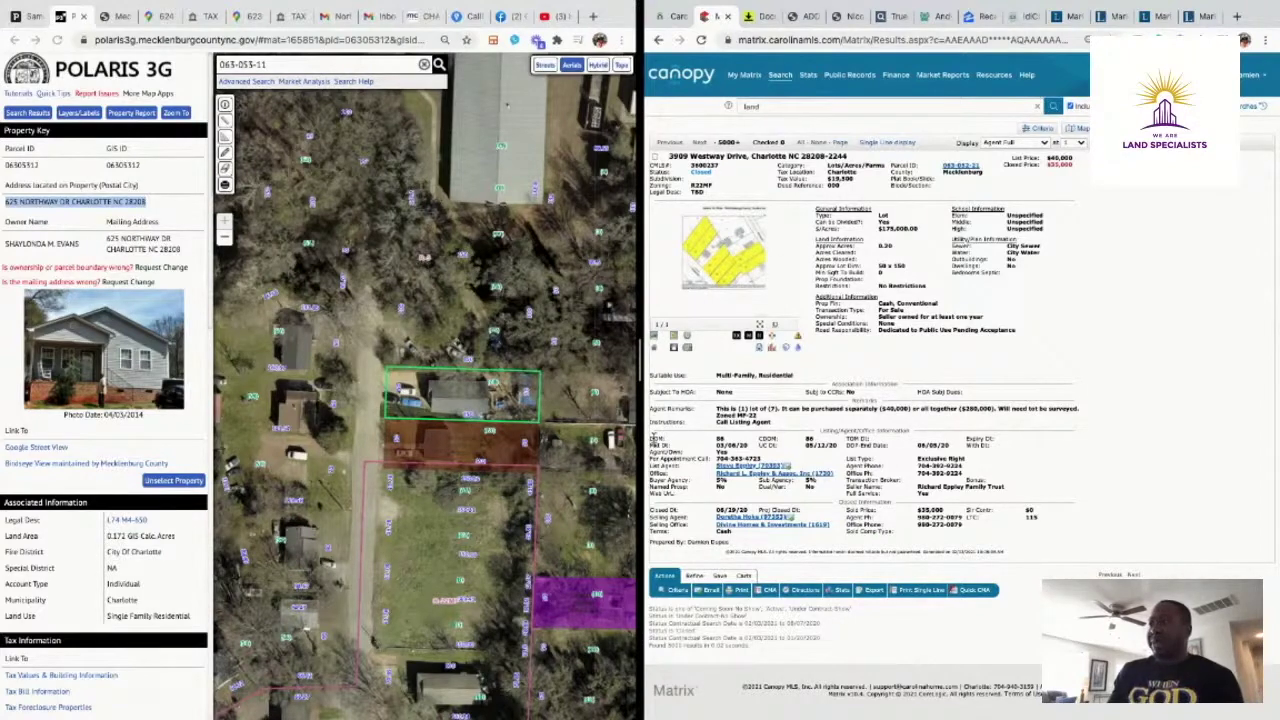
Check the Westway listing's days-on-market figure, then select neighbouring parcel 063-053-11 on the Polaris 3G map
{"action": "left_click_drag", "start_coordinate": [651, 439], "coordinate": [738, 444]}
{"action": "left_click", "coordinate": [745, 432]}
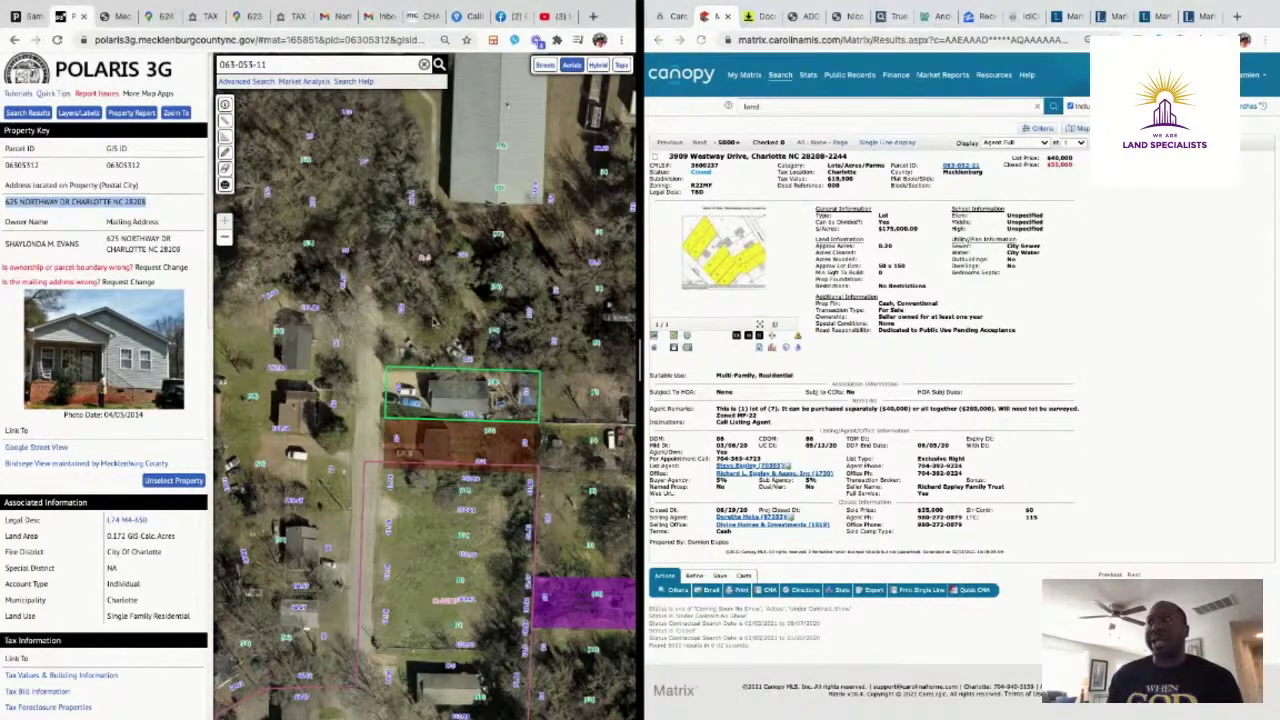
{"action": "left_click", "coordinate": [434, 322]}
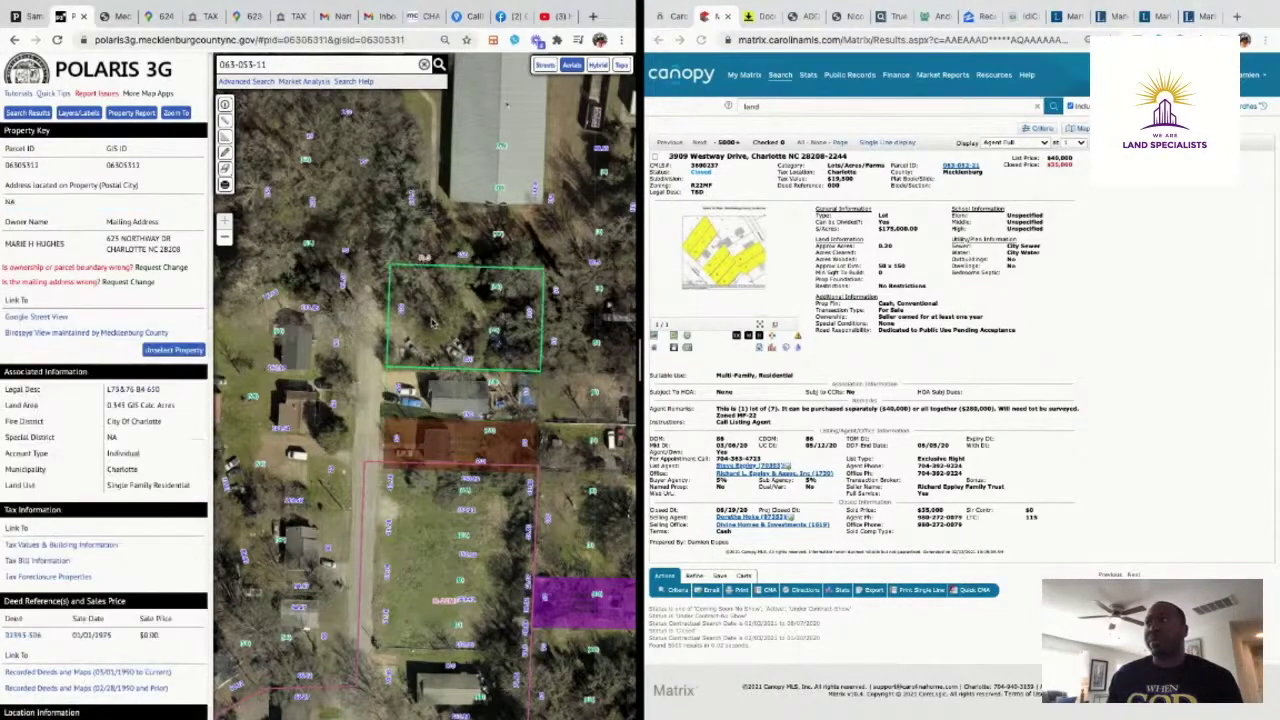
{"action": "left_click", "coordinate": [115, 16]}
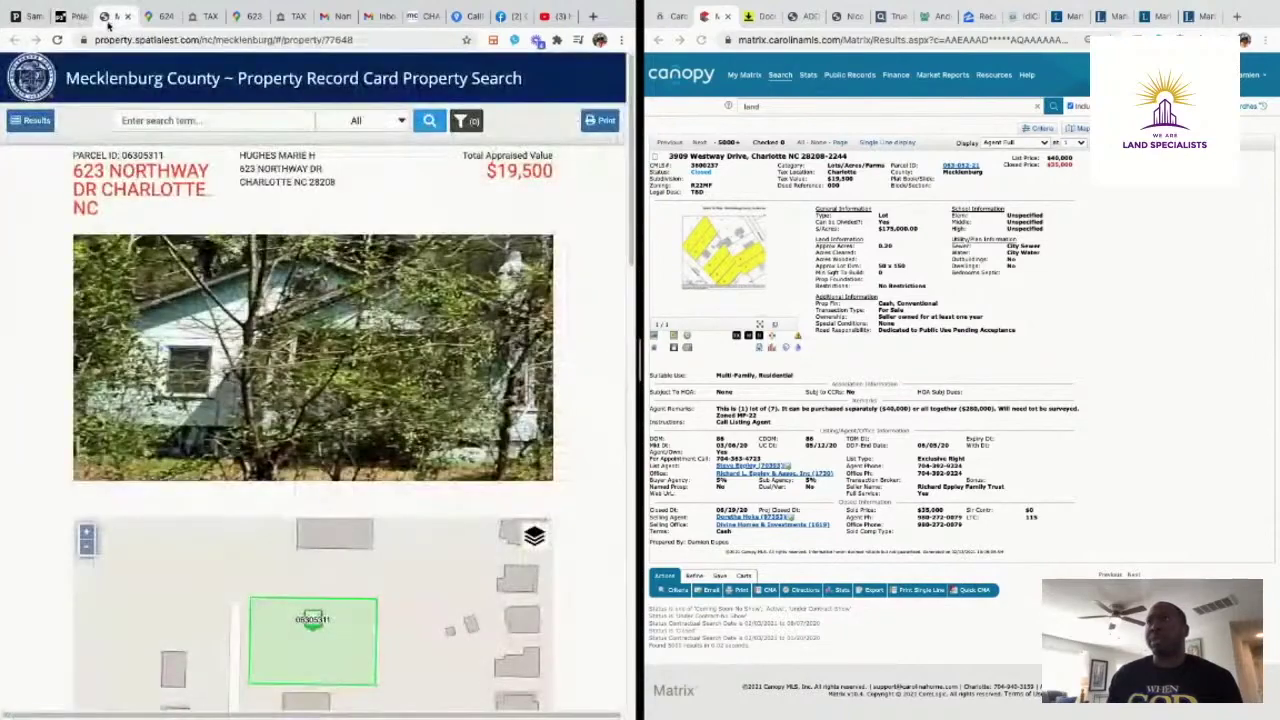
{"action": "left_click", "coordinate": [62, 17]}
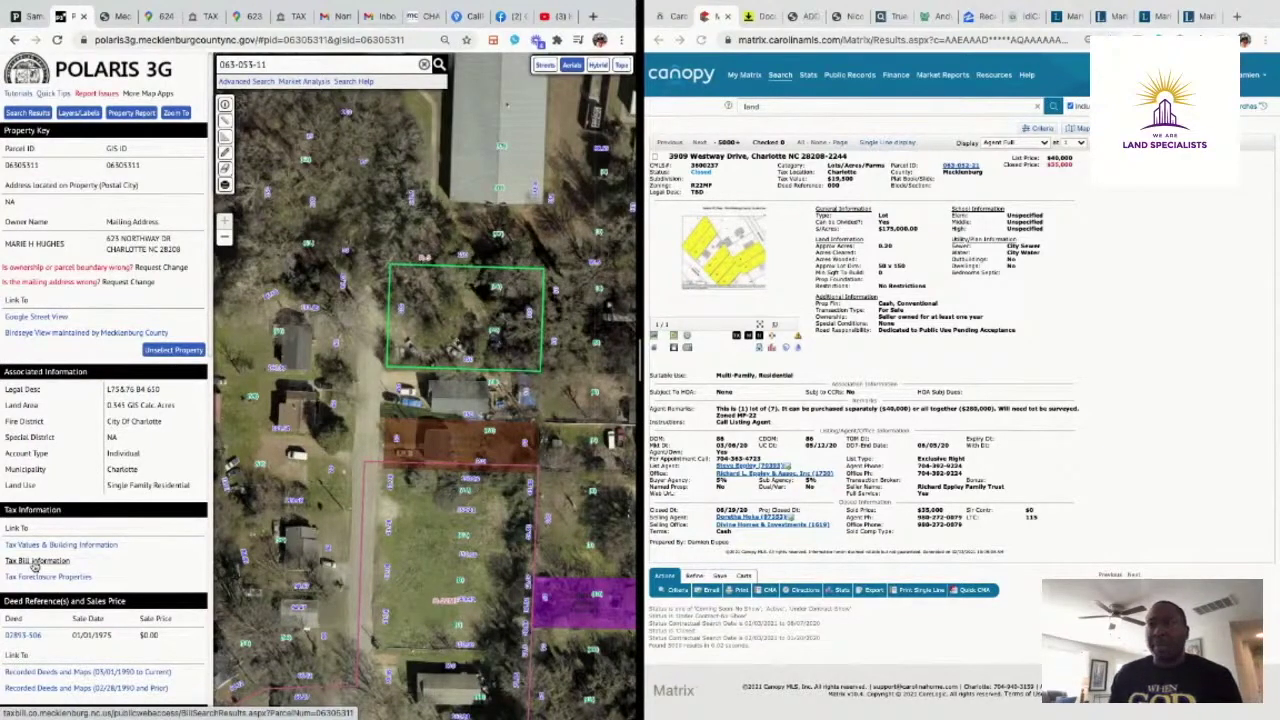
{"action": "left_click", "coordinate": [36, 561]}
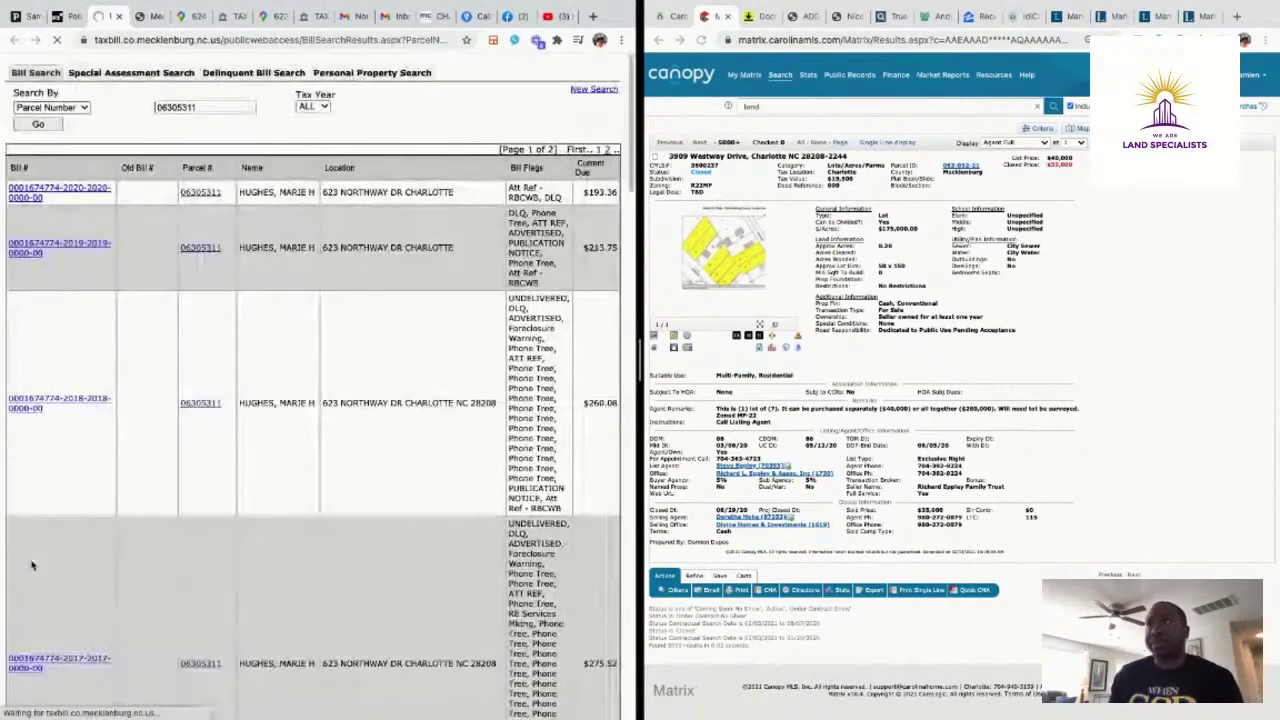
{"action": "scroll", "coordinate": [378, 470], "scroll_direction": "down", "scroll_amount": 15}
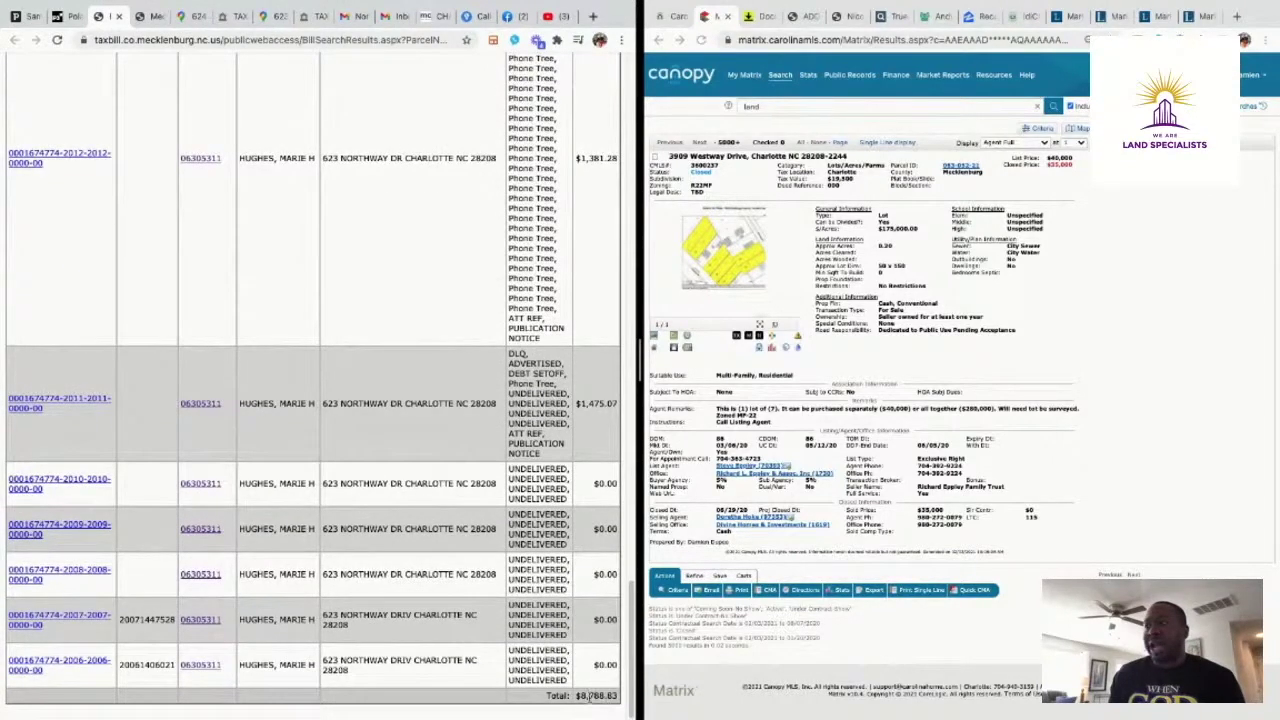
{"action": "scroll", "coordinate": [245, 255], "scroll_direction": "up", "scroll_amount": 15}
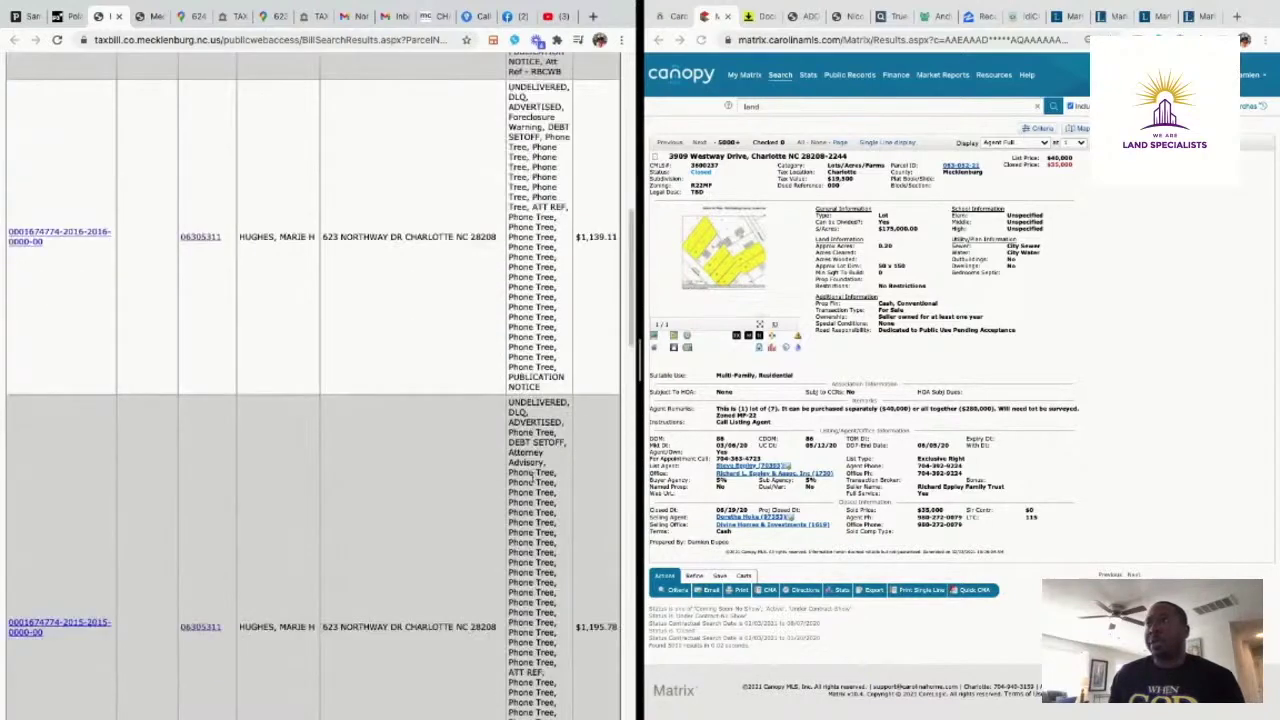
{"action": "left_click", "coordinate": [150, 16]}
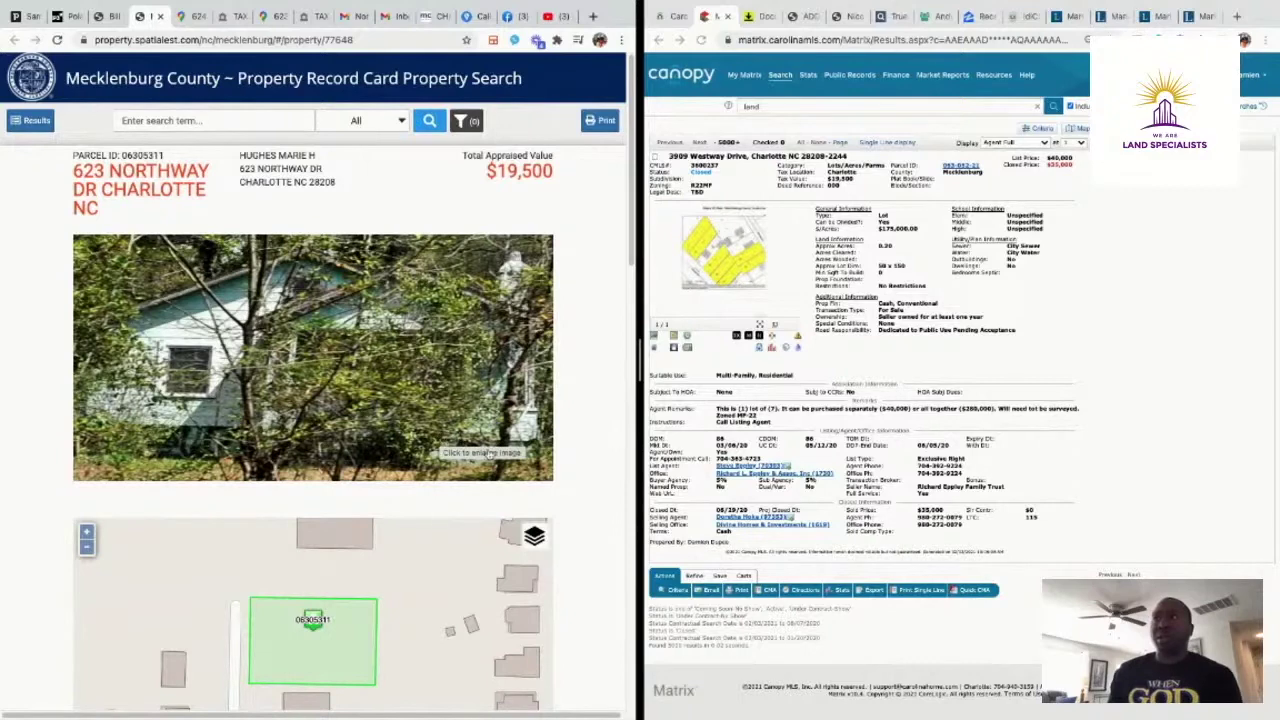
Glance at the Northway street views, then preview and close the thread's attached city statement PDF
{"action": "left_click", "coordinate": [183, 17]}
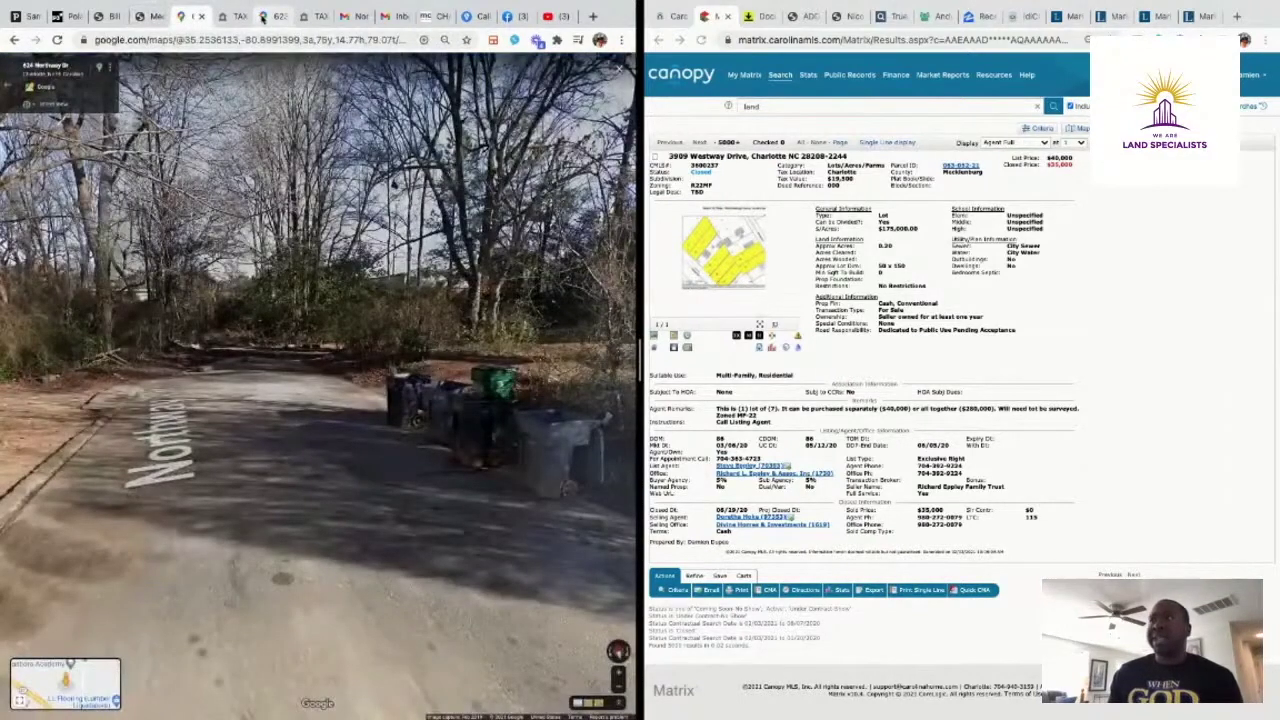
{"action": "left_click", "coordinate": [265, 16]}
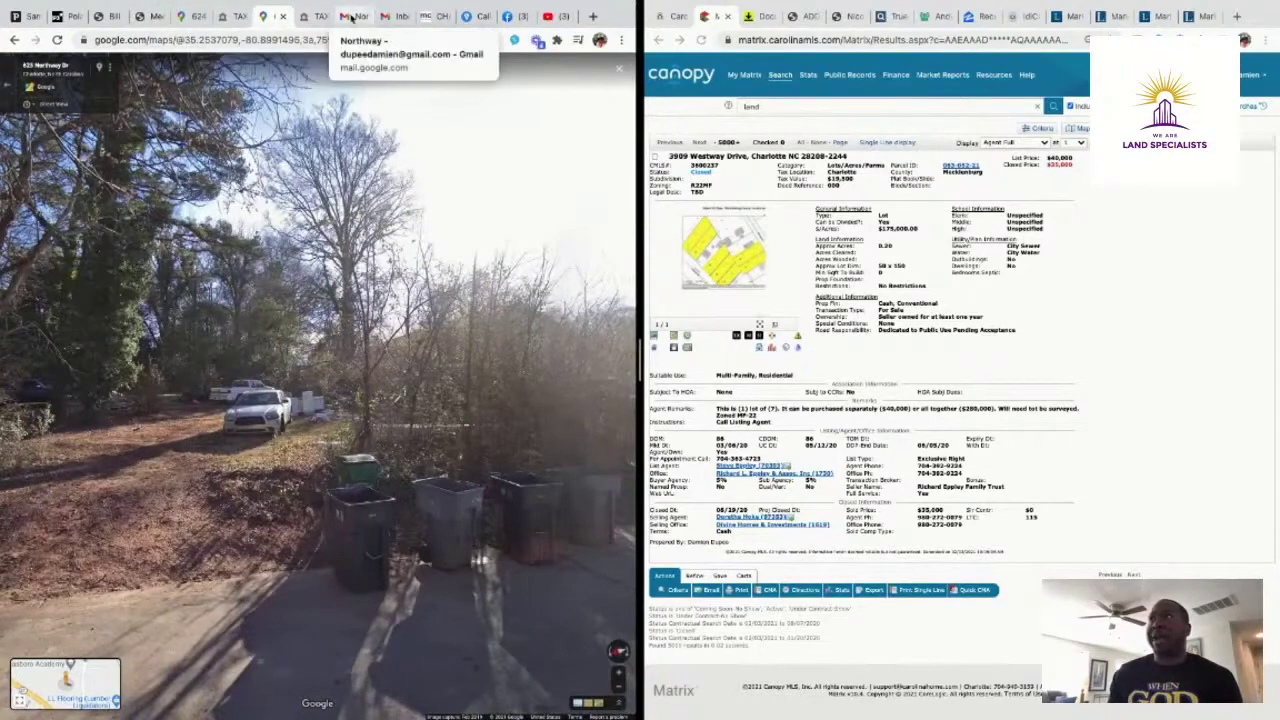
{"action": "left_click", "coordinate": [347, 18]}
{"action": "scroll", "coordinate": [300, 220], "scroll_direction": "up", "scroll_amount": 5}
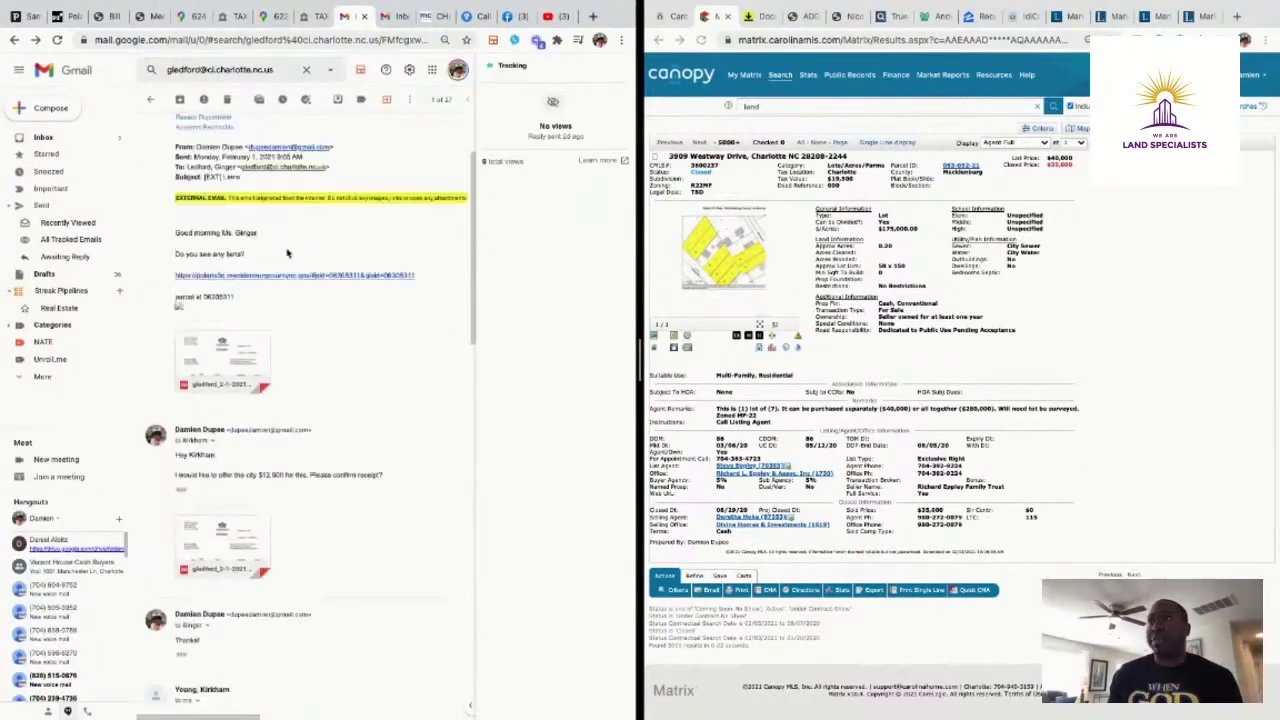
{"action": "left_click", "coordinate": [231, 357]}
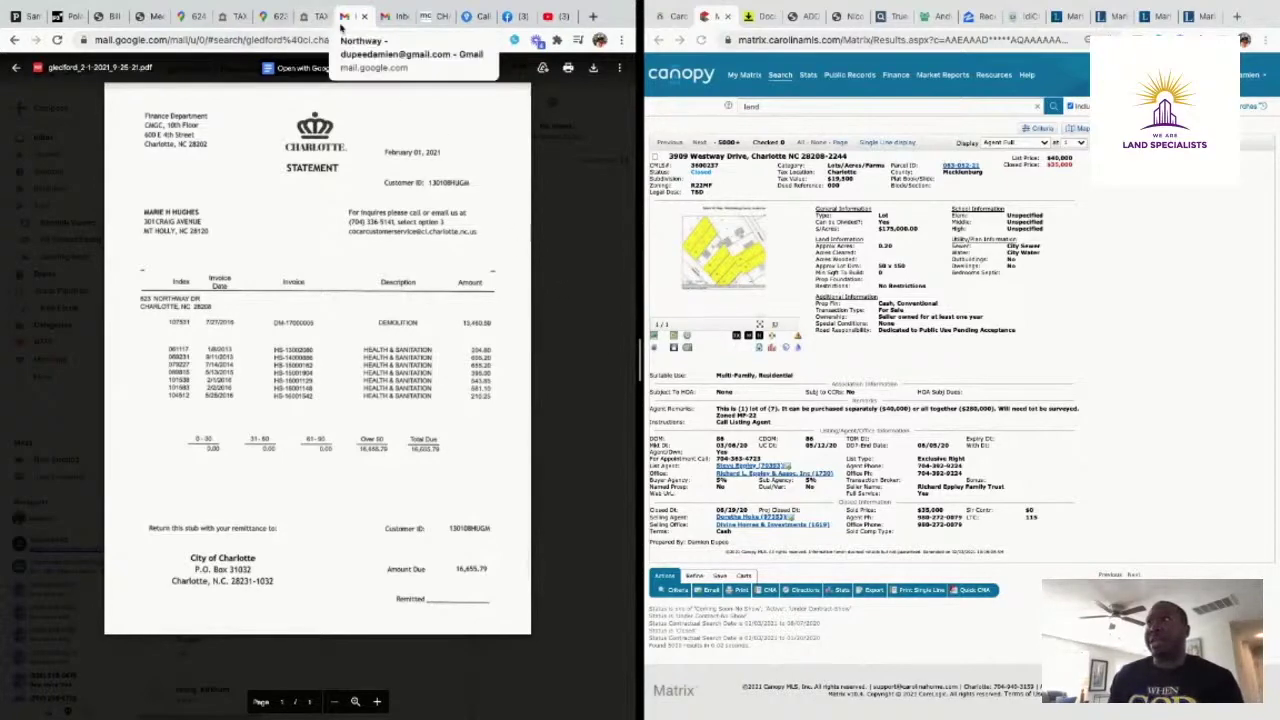
{"action": "left_click", "coordinate": [13, 68]}
Read the $12,500 offer and the city's reply, checking each message's sender and recipient details
{"action": "scroll", "coordinate": [355, 365], "scroll_direction": "down", "scroll_amount": 2}
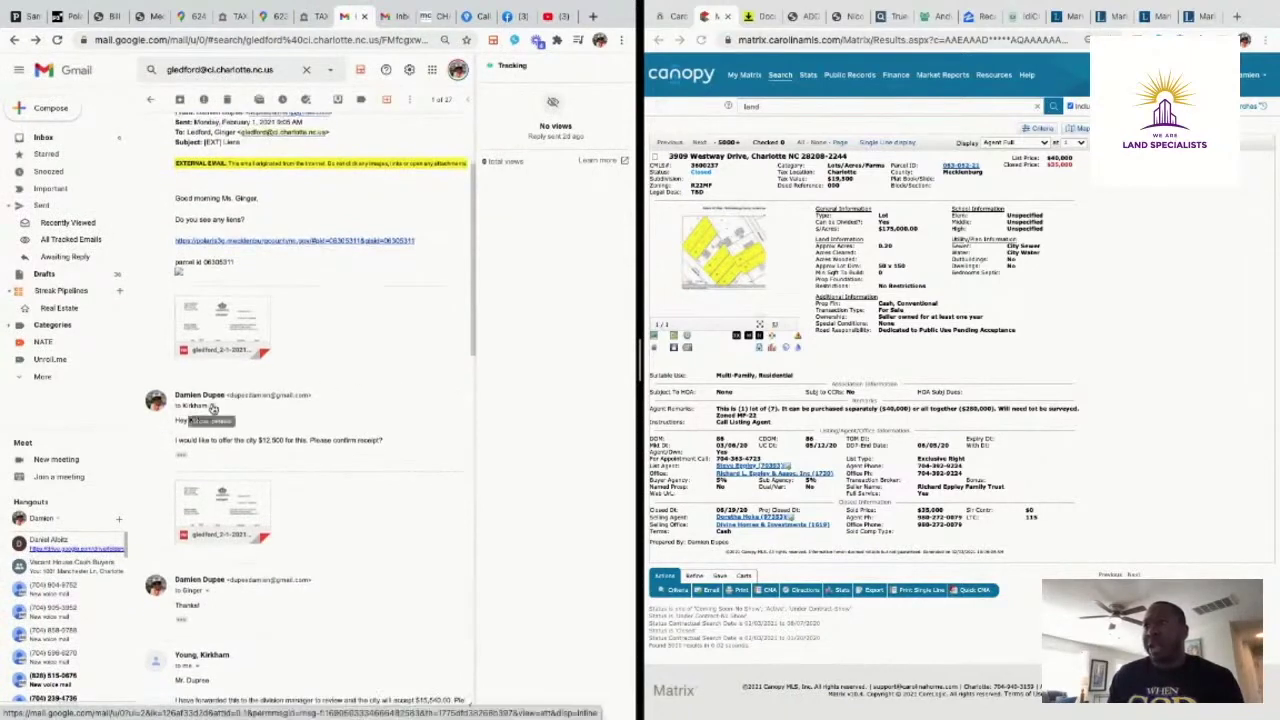
{"action": "left_click", "coordinate": [211, 406]}
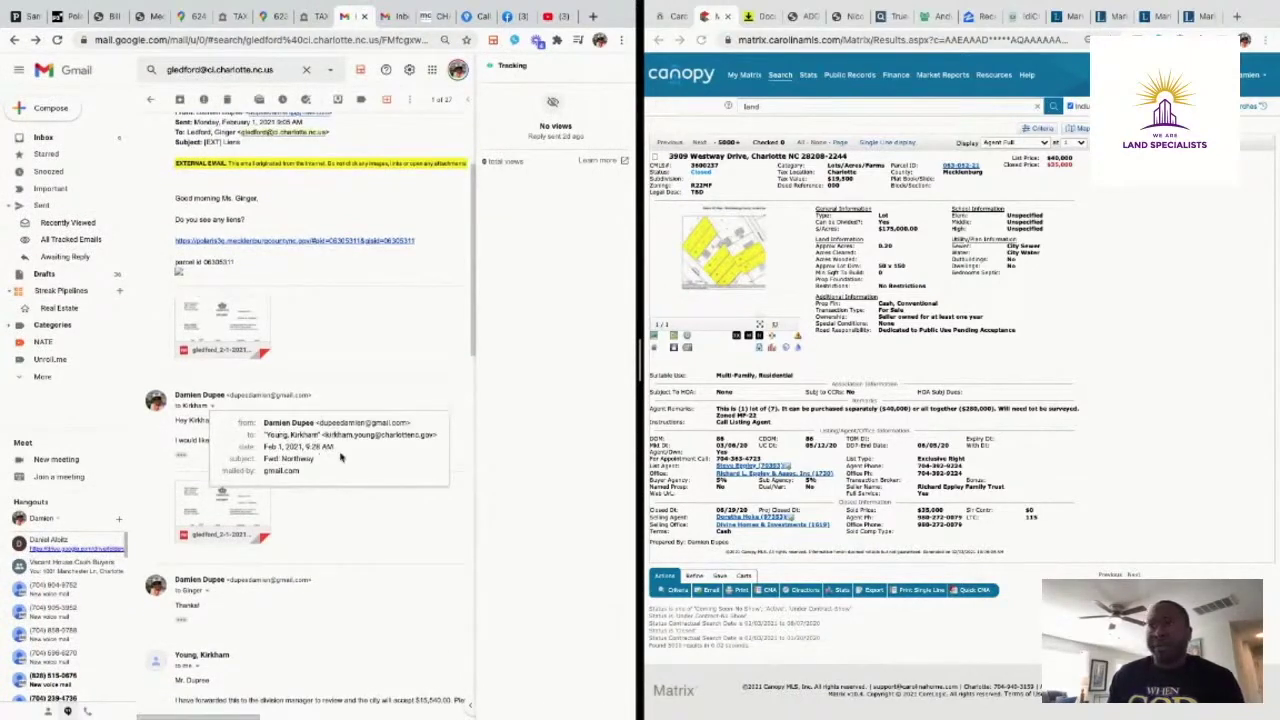
{"action": "left_click", "coordinate": [380, 503]}
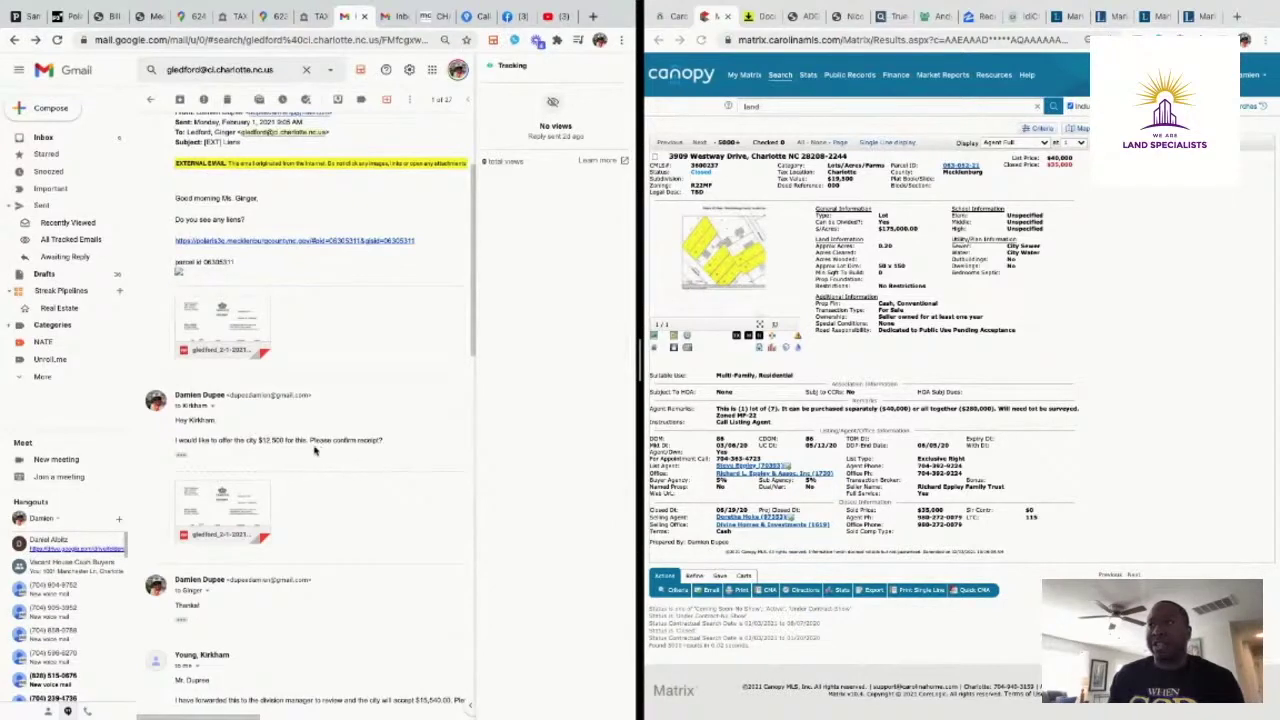
{"action": "scroll", "coordinate": [329, 449], "scroll_direction": "down", "scroll_amount": 2}
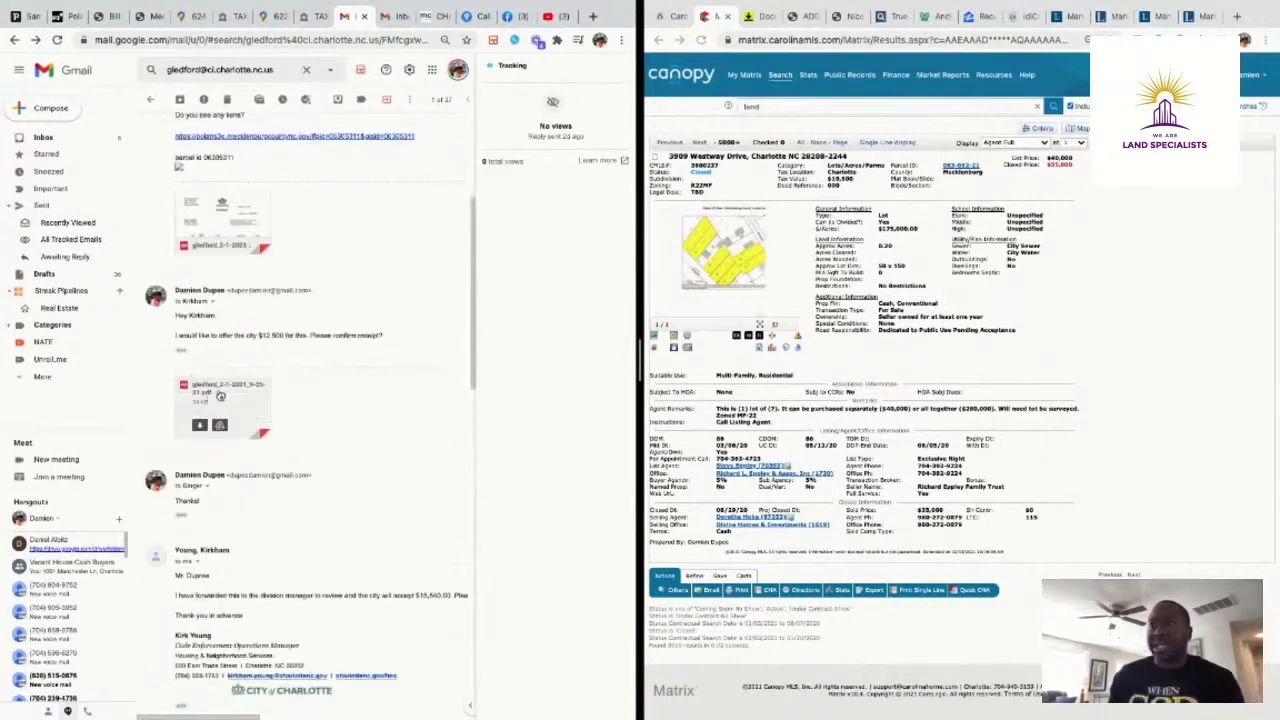
{"action": "scroll", "coordinate": [331, 406], "scroll_direction": "down", "scroll_amount": 3}
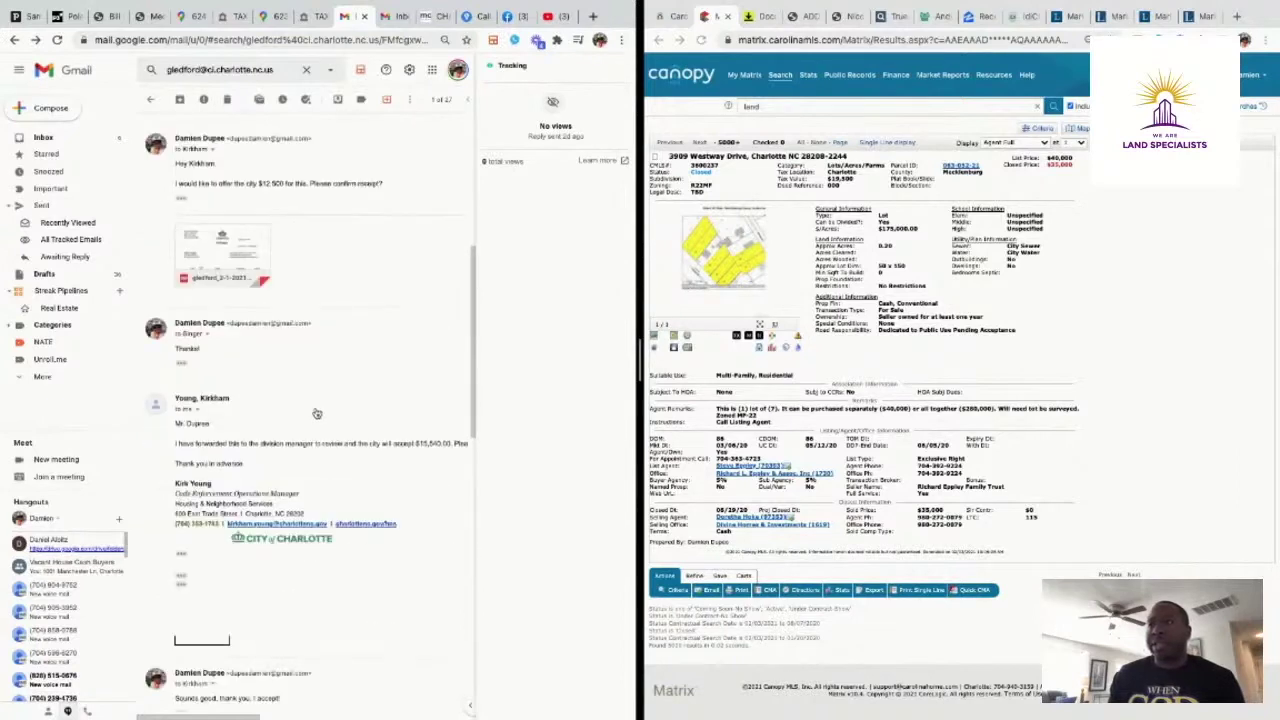
{"action": "left_click", "coordinate": [193, 410]}
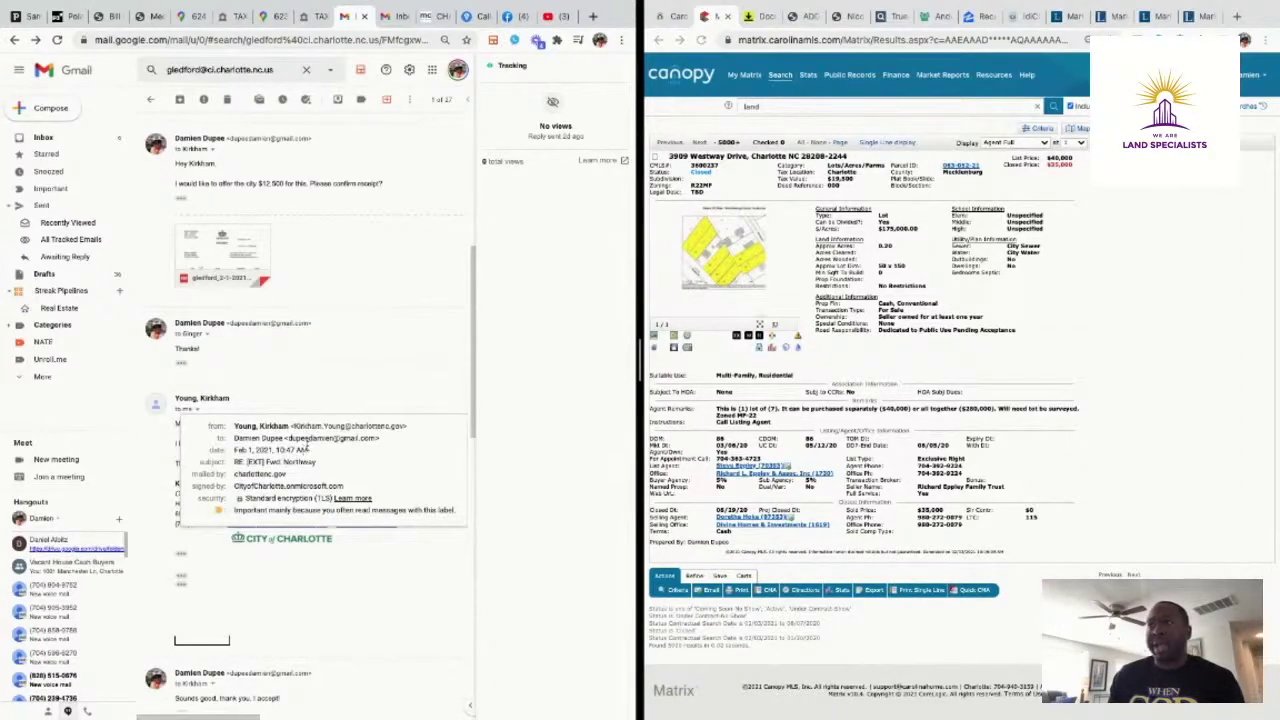
{"action": "left_click", "coordinate": [326, 389]}
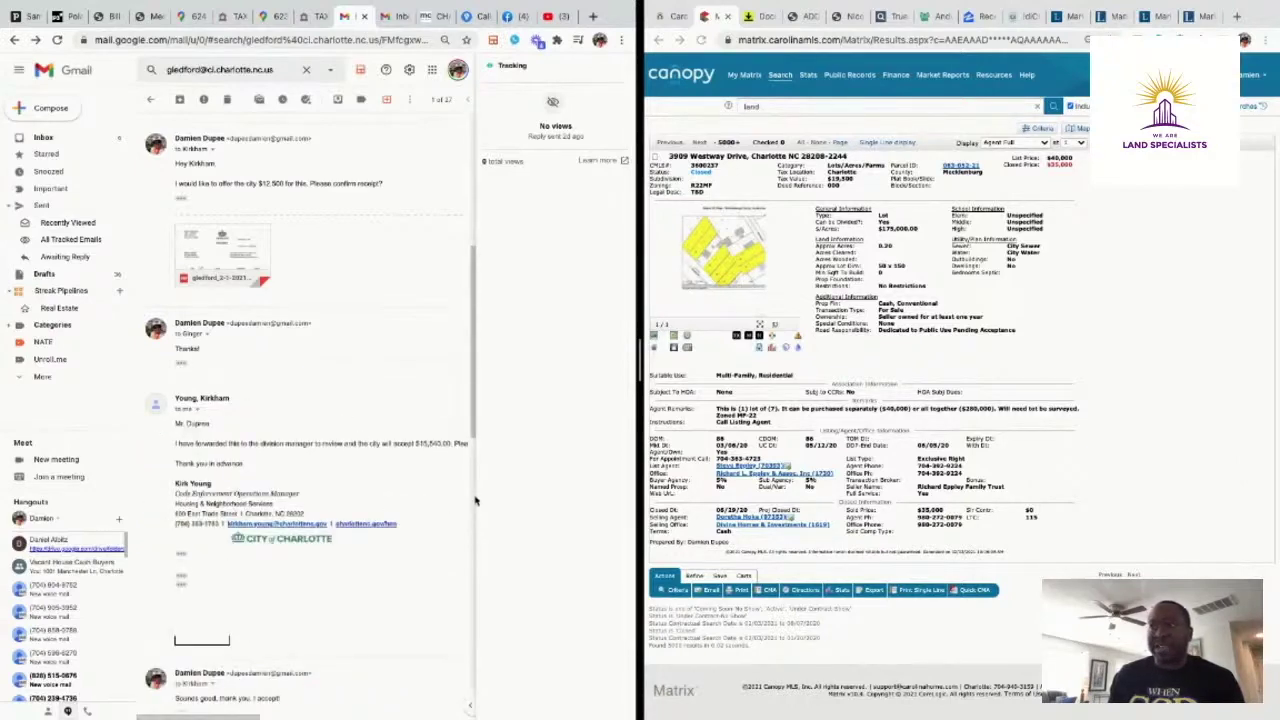
Recheck the statement PDF, then scroll through the city's $15,540.00 counter and back up
{"action": "left_click", "coordinate": [236, 255]}
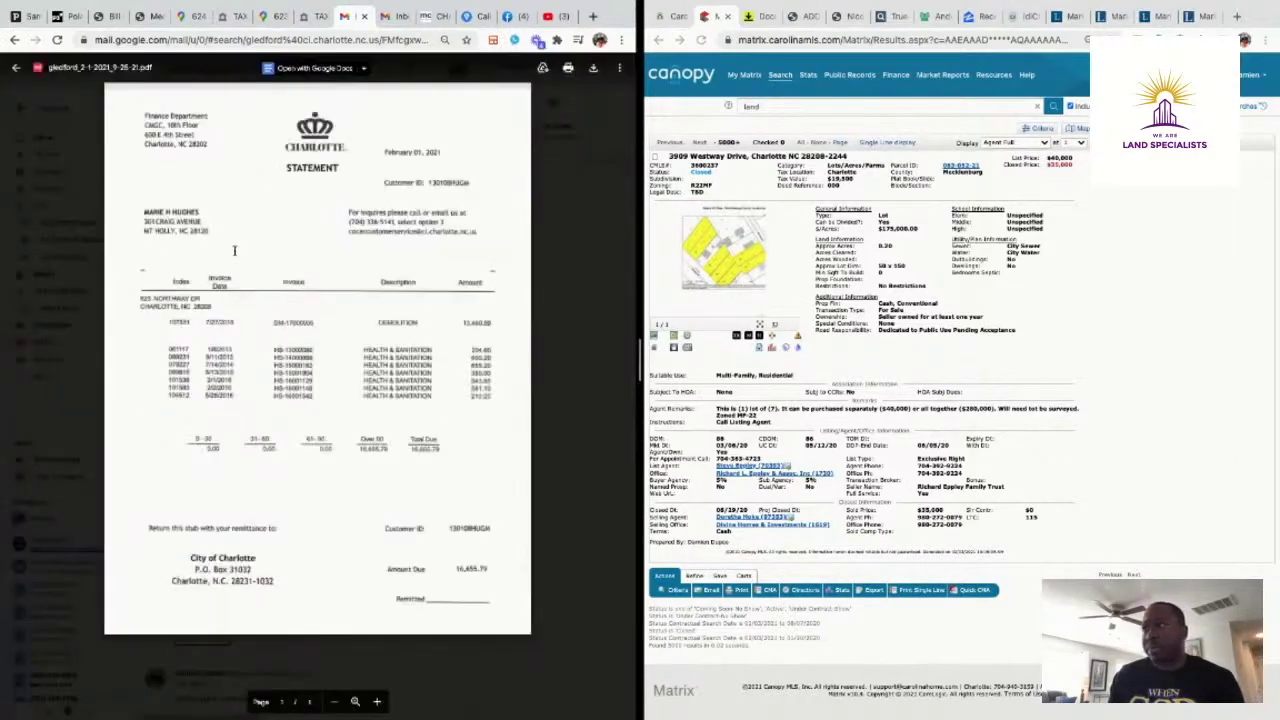
{"action": "left_click", "coordinate": [548, 246]}
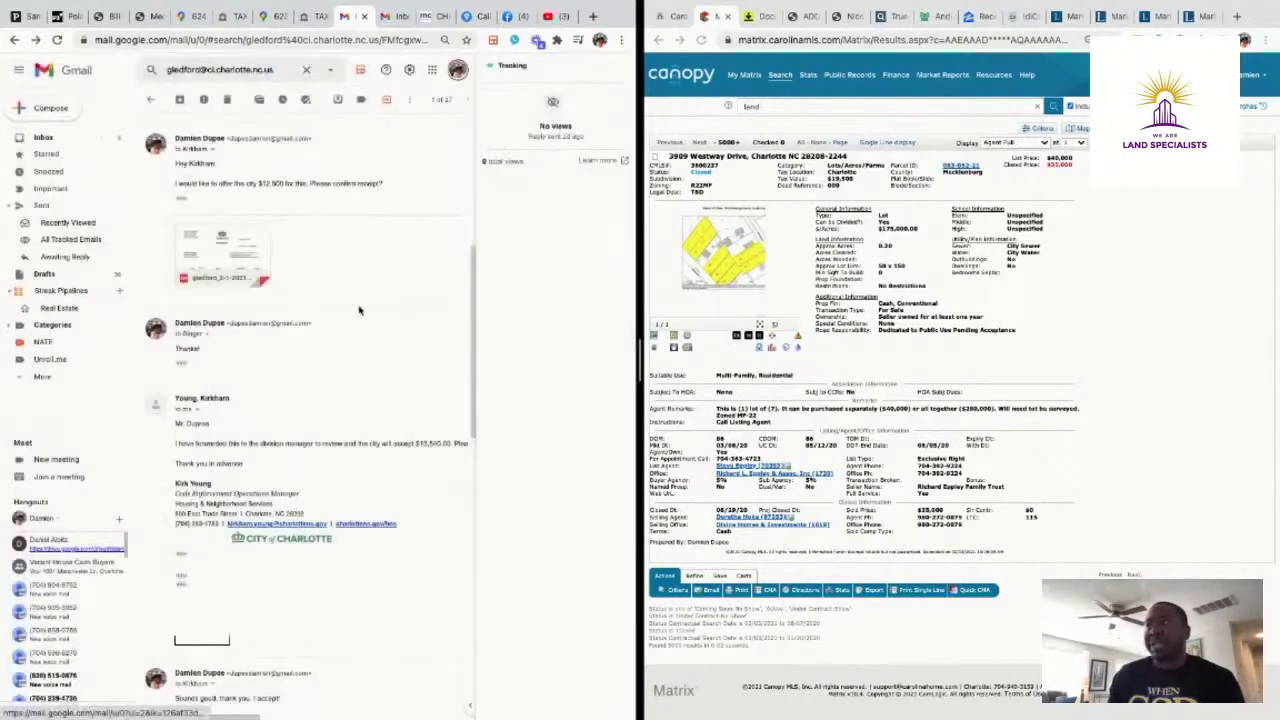
{"action": "scroll", "coordinate": [342, 430], "scroll_direction": "down", "scroll_amount": 3}
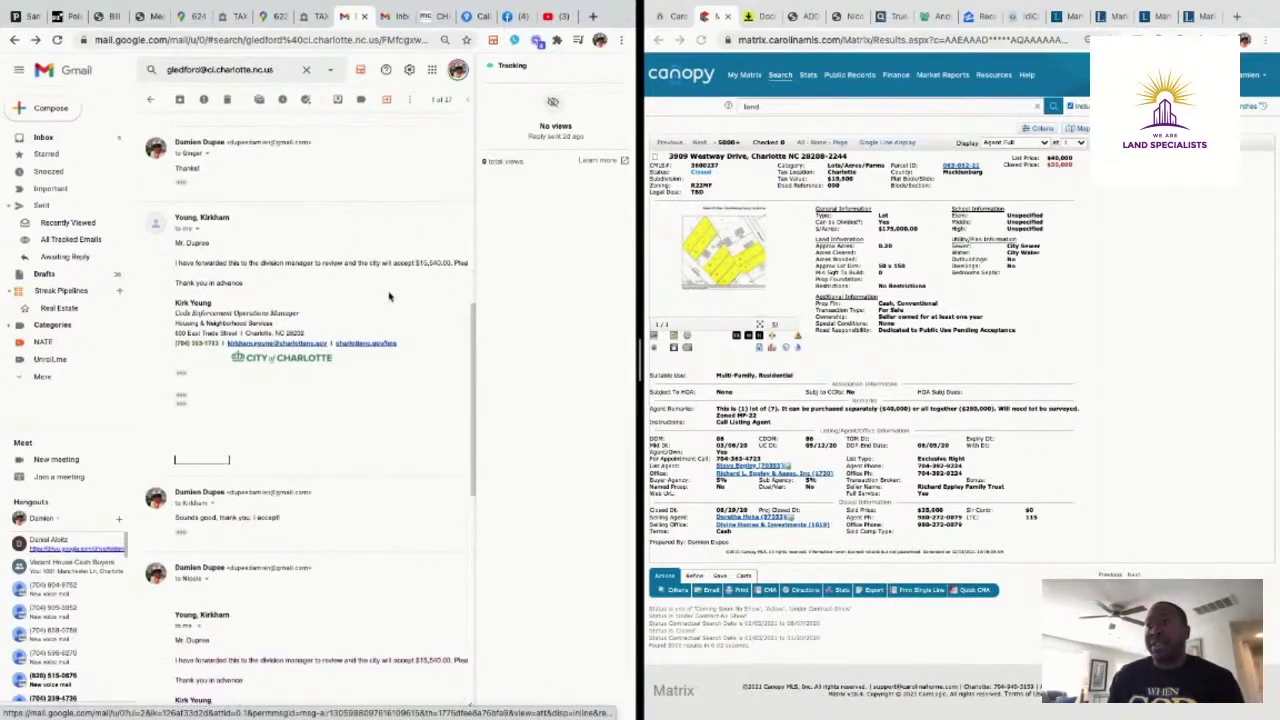
{"action": "scroll", "coordinate": [390, 296], "scroll_direction": "down", "scroll_amount": 7}
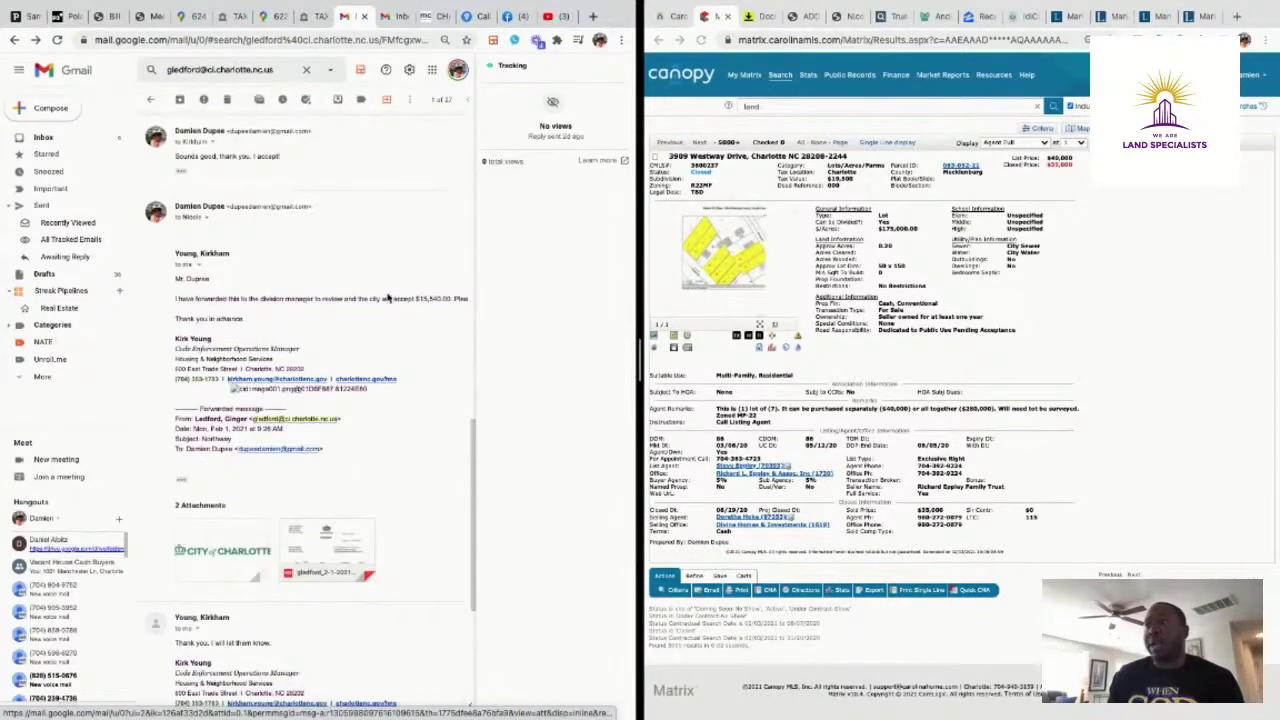
{"action": "scroll", "coordinate": [386, 298], "scroll_direction": "up", "scroll_amount": 15}
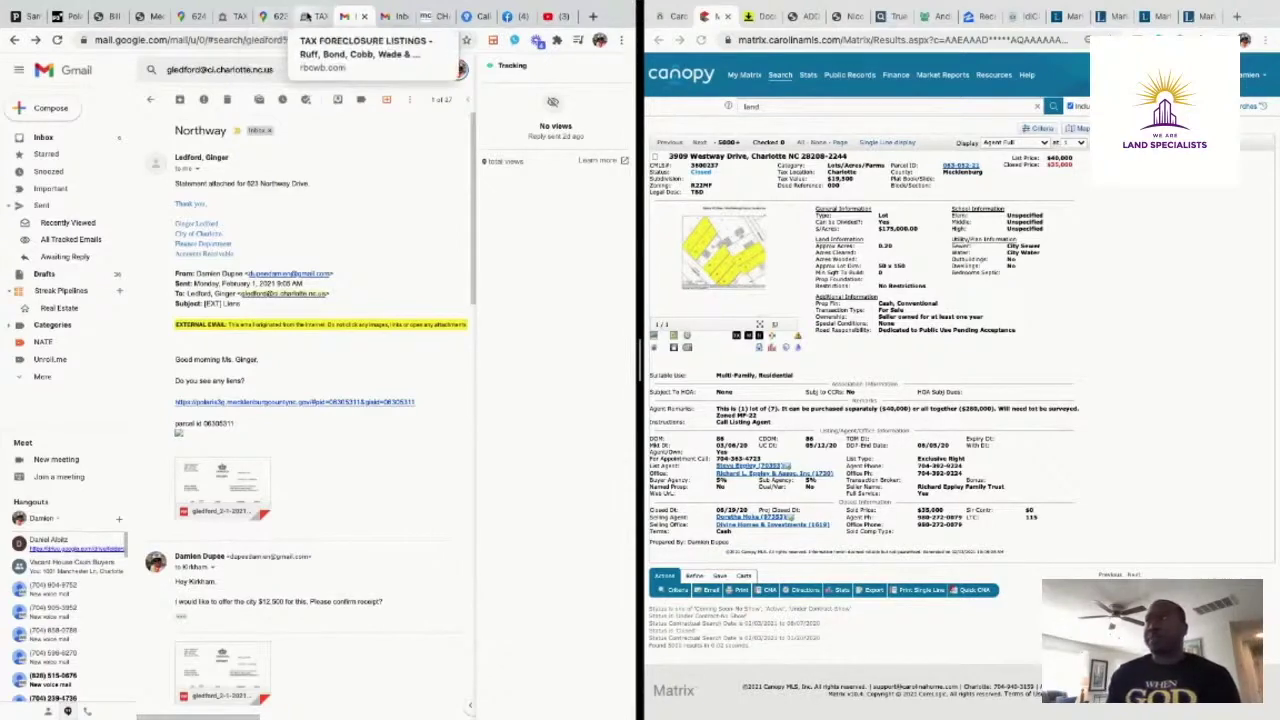
Move through the foreclosure listings, tax bill results and Polaris 3G map to the $19,500-appraised record card
{"action": "left_click", "coordinate": [305, 17]}
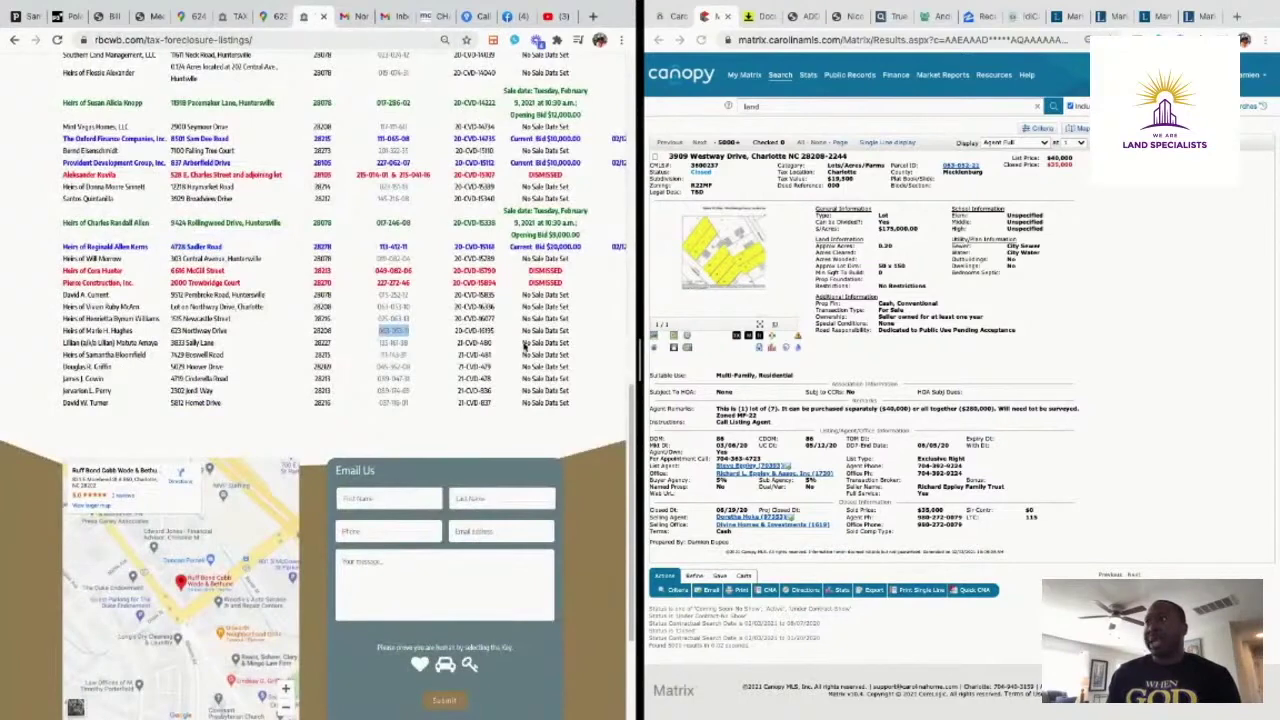
{"action": "left_click", "coordinate": [113, 24]}
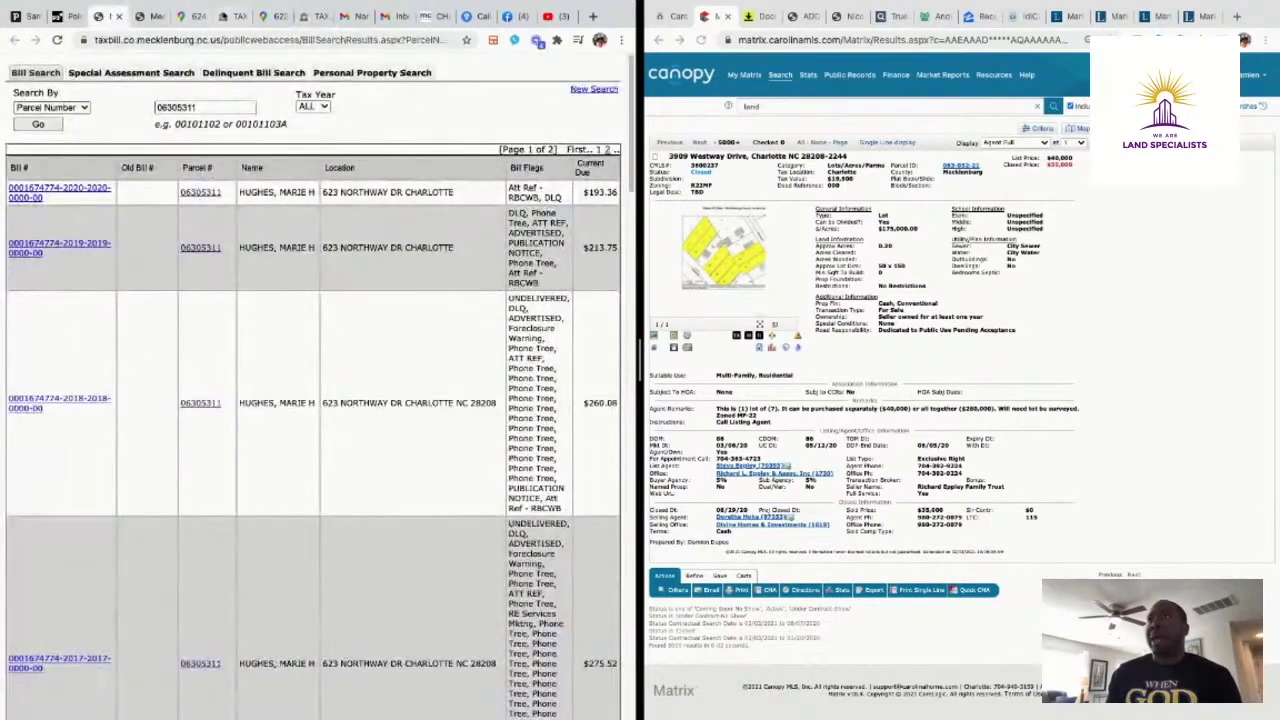
{"action": "left_click", "coordinate": [314, 18]}
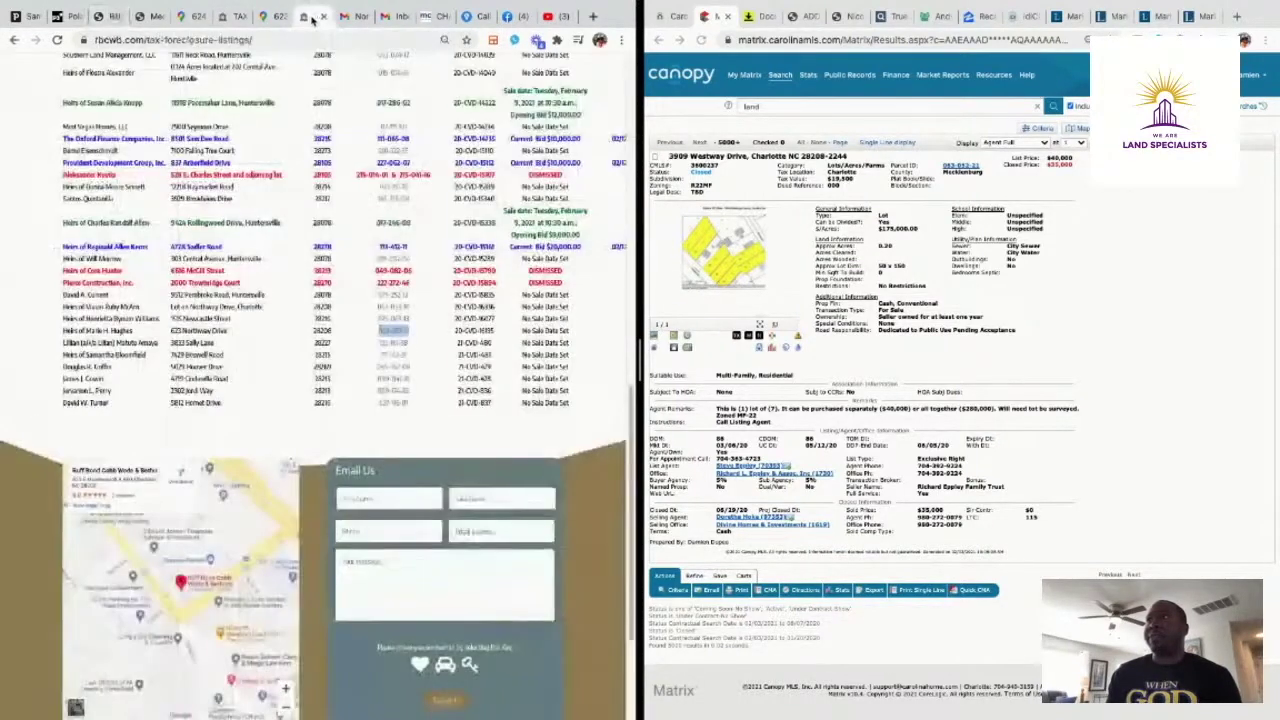
{"action": "left_click", "coordinate": [106, 17]}
{"action": "left_click", "coordinate": [66, 17]}
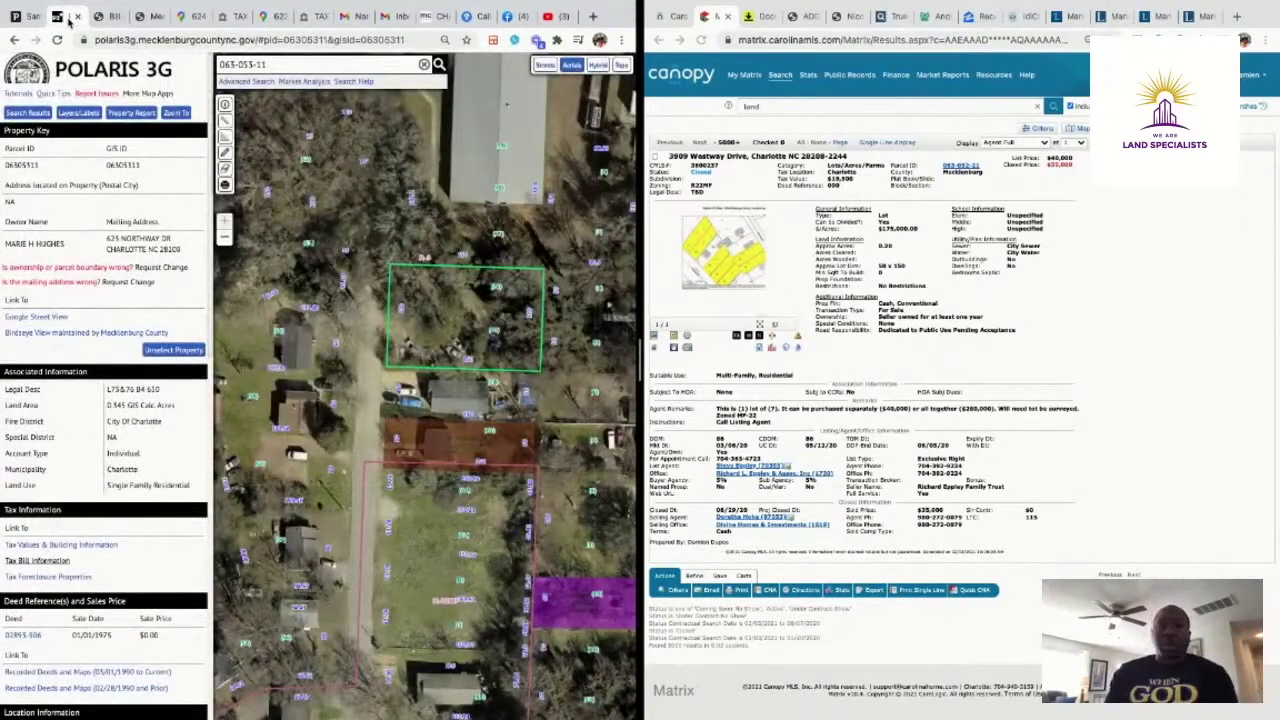
{"action": "left_click", "coordinate": [151, 18]}
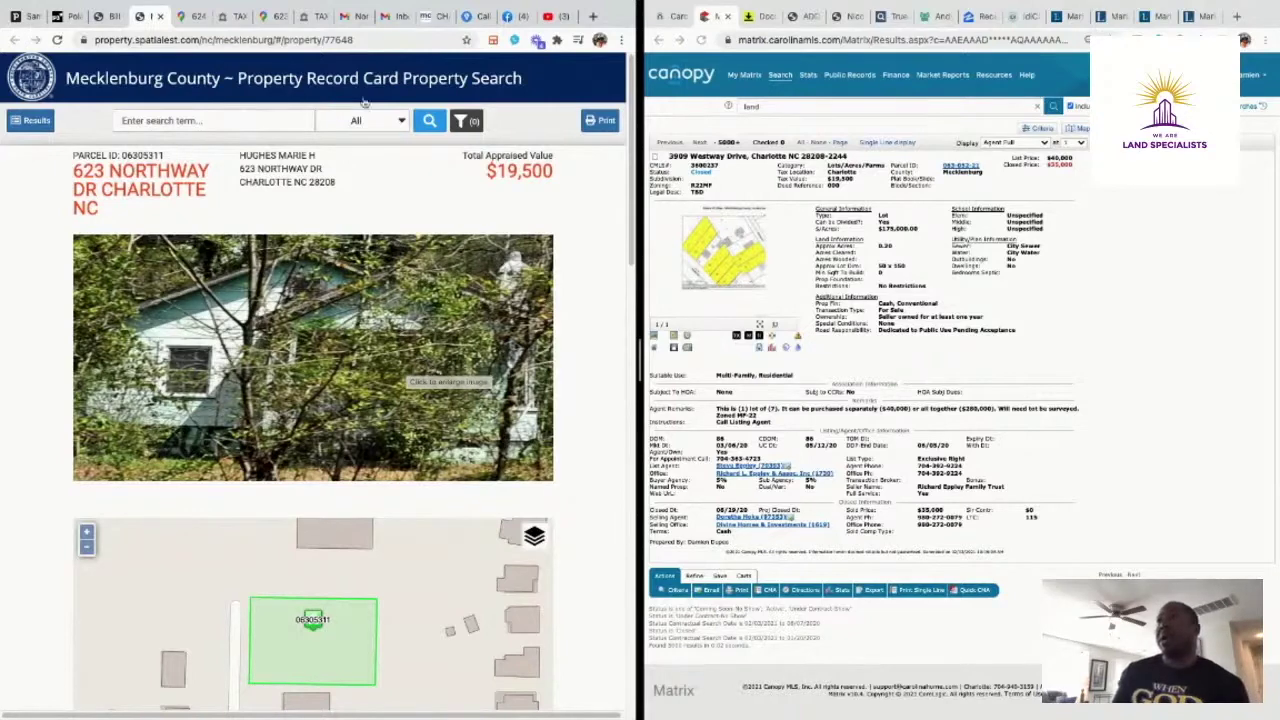
Check the parcel's tax bill total of $8,788.83, then return to the property record card
{"action": "left_click", "coordinate": [101, 16]}
{"action": "scroll", "coordinate": [405, 431], "scroll_direction": "down", "scroll_amount": 15}
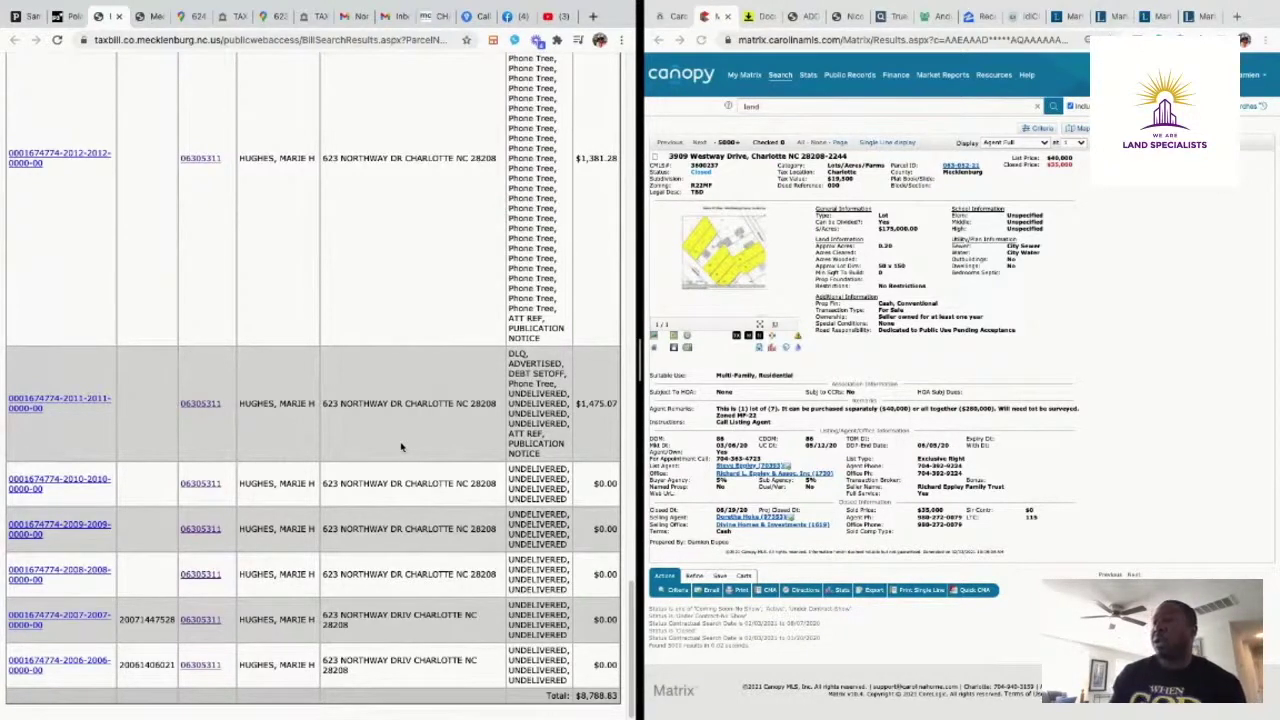
{"action": "left_click", "coordinate": [228, 18]}
{"action": "left_click", "coordinate": [143, 20]}
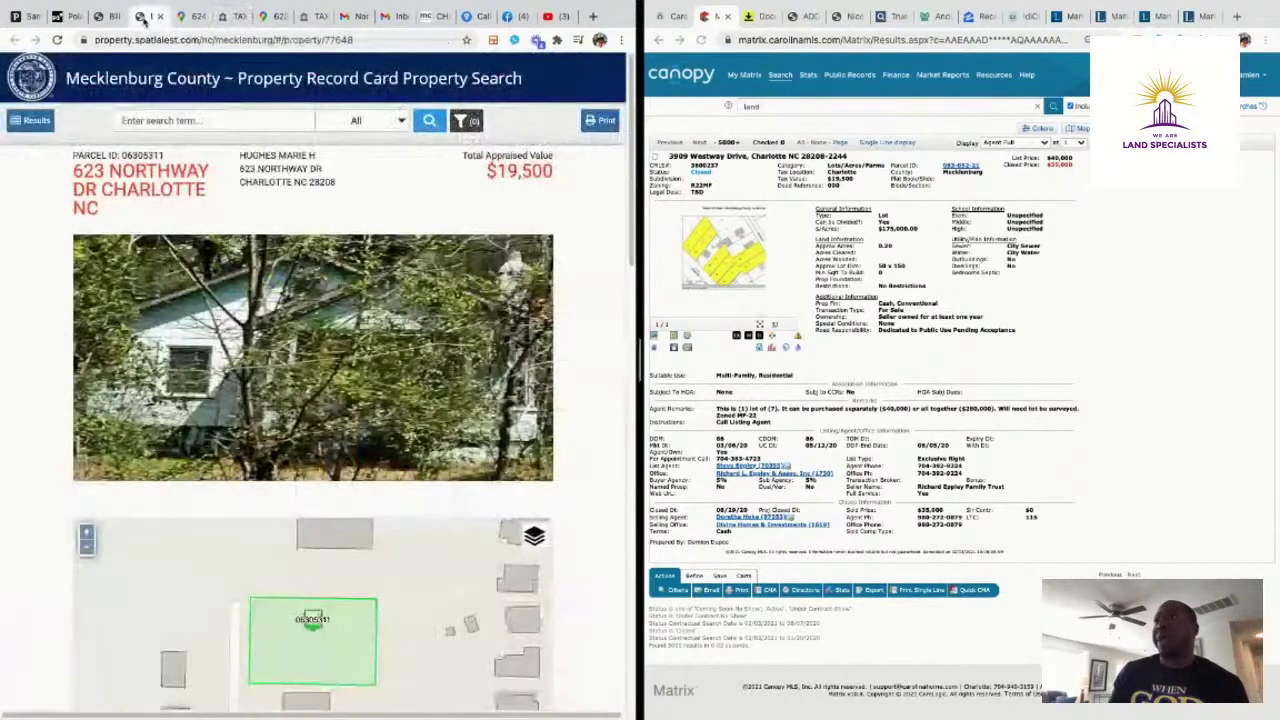
View two Street View spots on Northway Dr, then return to the email thread
{"action": "left_click", "coordinate": [190, 17]}
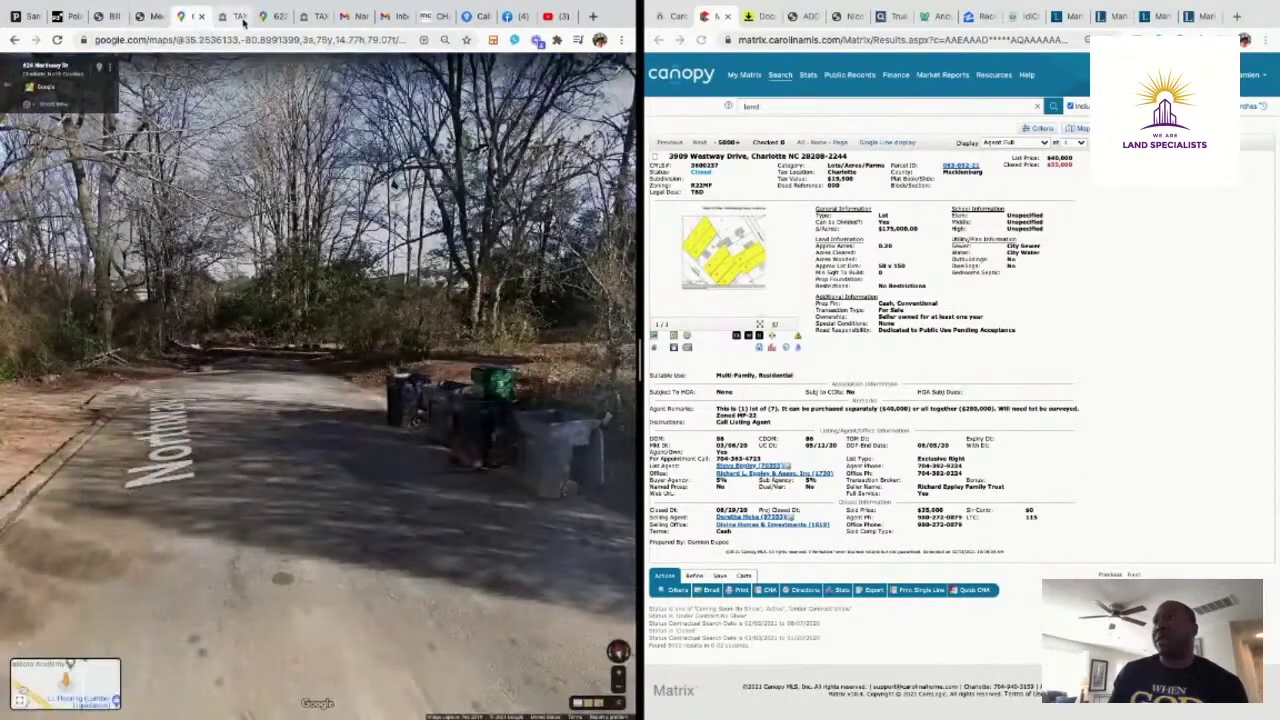
{"action": "left_click", "coordinate": [266, 17]}
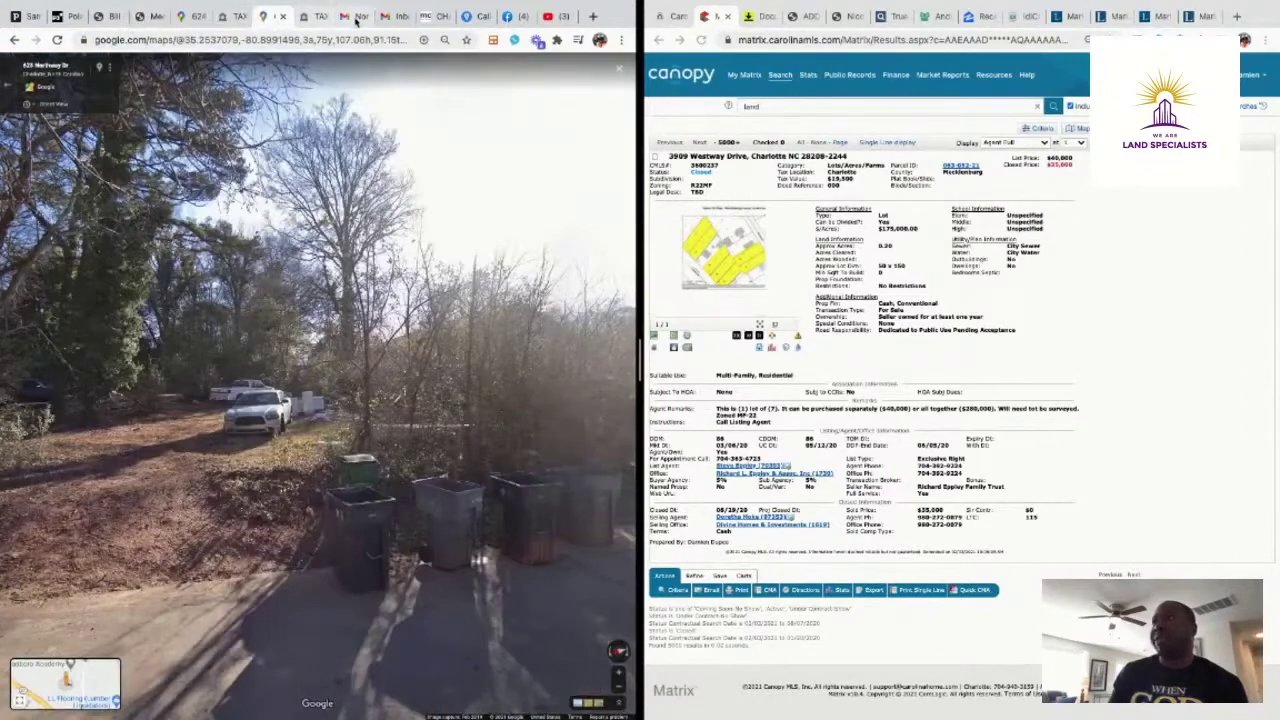
{"action": "left_click", "coordinate": [356, 20]}
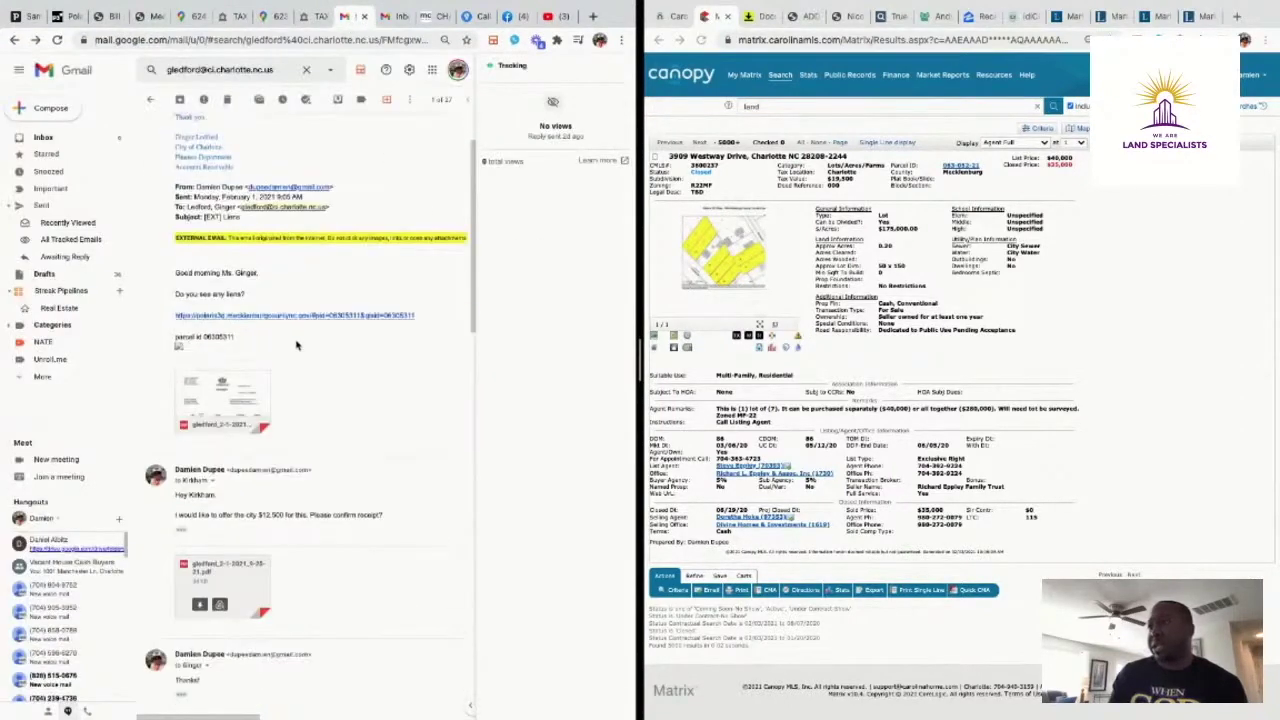
Reread the offer and the city's acceptance further down the thread, then switch to CallRail
{"action": "scroll", "coordinate": [296, 350], "scroll_direction": "down", "scroll_amount": 3}
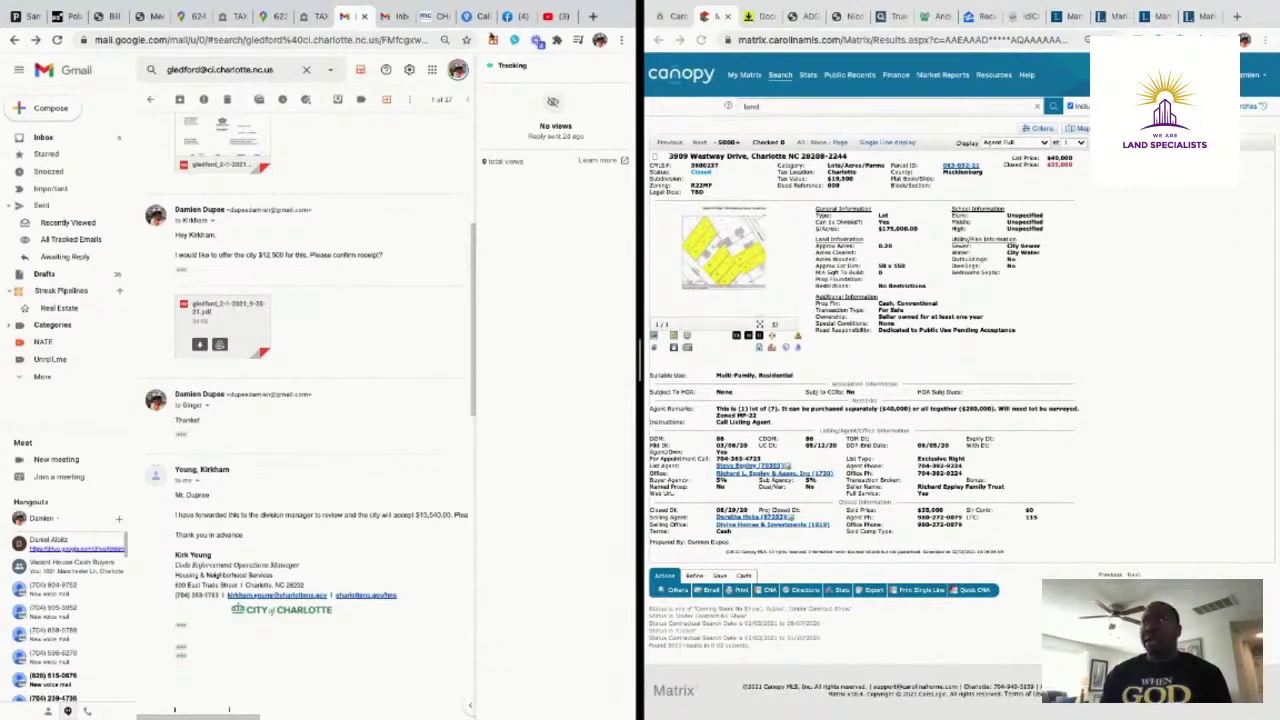
{"action": "left_click", "coordinate": [479, 16]}
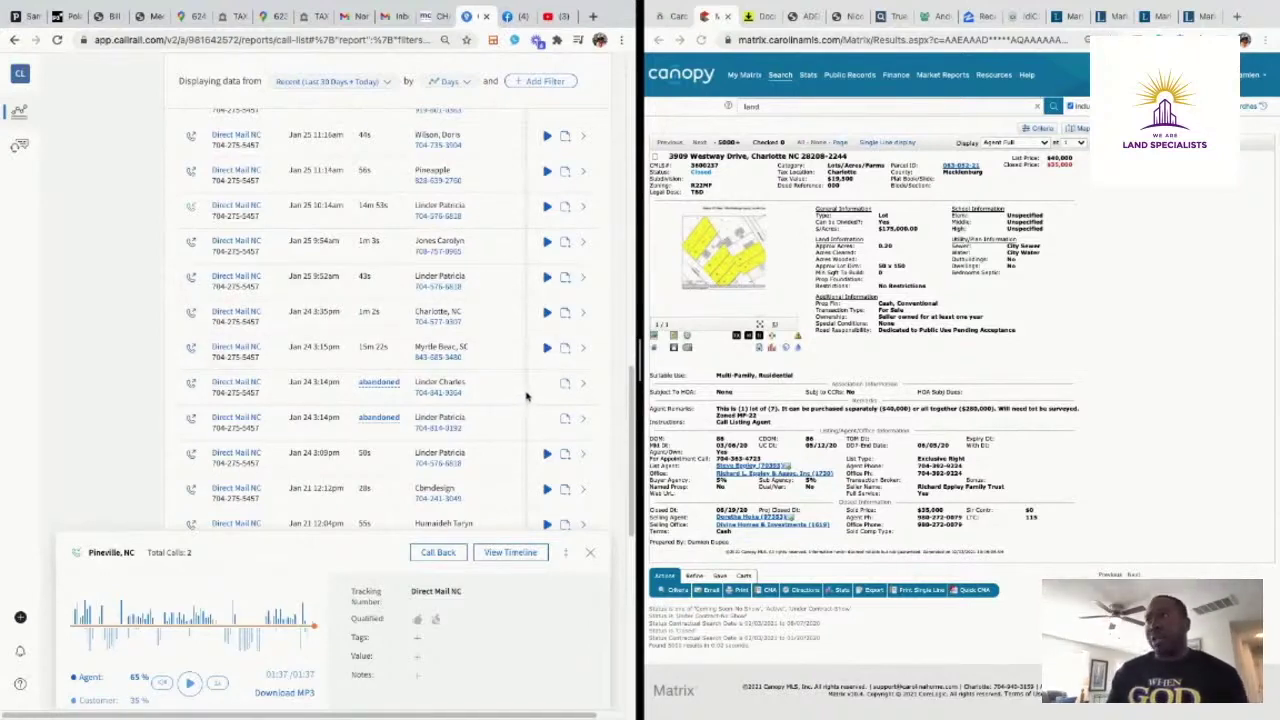
Play the Jan 30 Pineville, NC Direct Mail NC call recording and pause it at 0:07
{"action": "scroll", "coordinate": [529, 395], "scroll_direction": "up", "scroll_amount": 1}
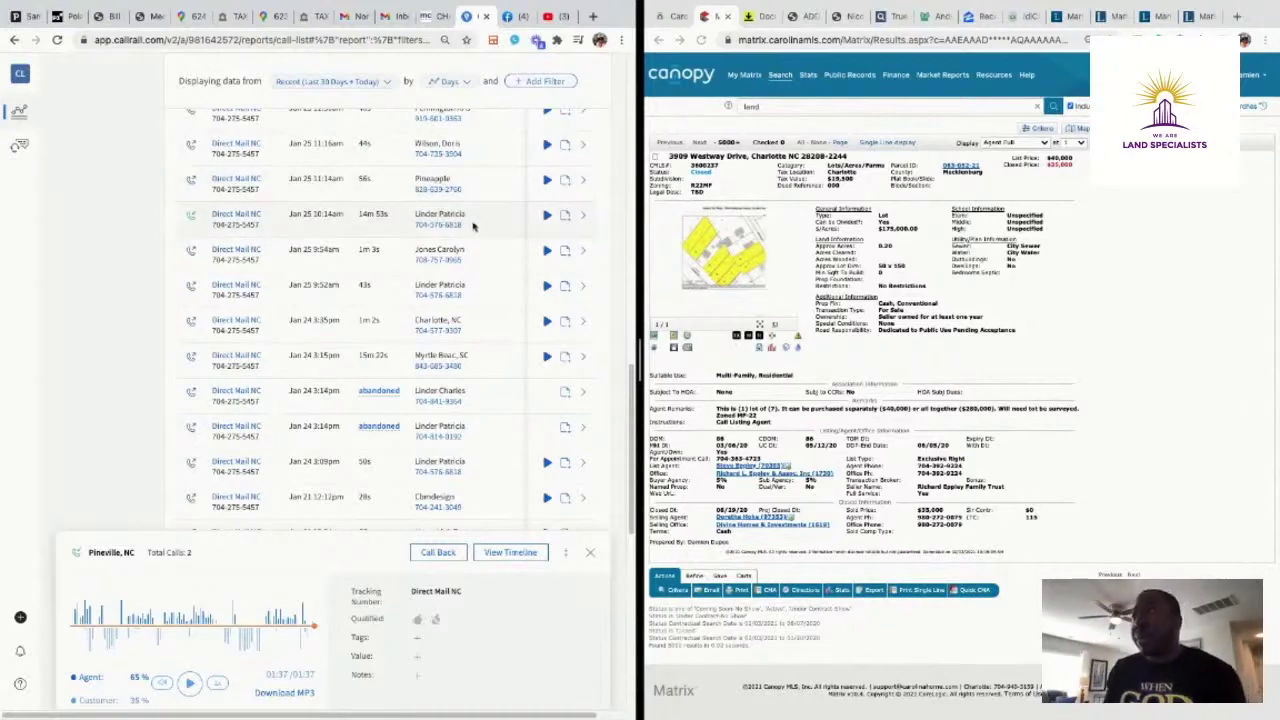
{"action": "scroll", "coordinate": [473, 230], "scroll_direction": "up", "scroll_amount": 2}
{"action": "scroll", "coordinate": [473, 230], "scroll_direction": "up", "scroll_amount": 2}
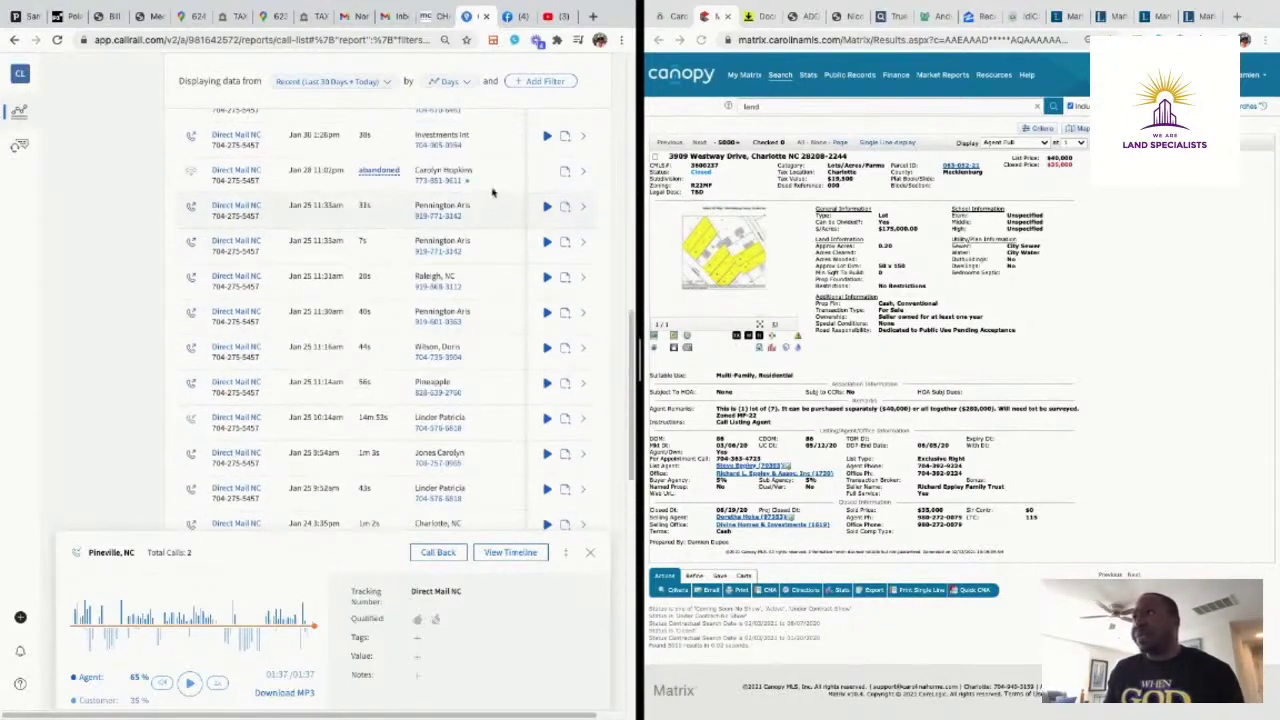
{"action": "scroll", "coordinate": [490, 180], "scroll_direction": "up", "scroll_amount": 1}
{"action": "scroll", "coordinate": [492, 180], "scroll_direction": "up", "scroll_amount": 1}
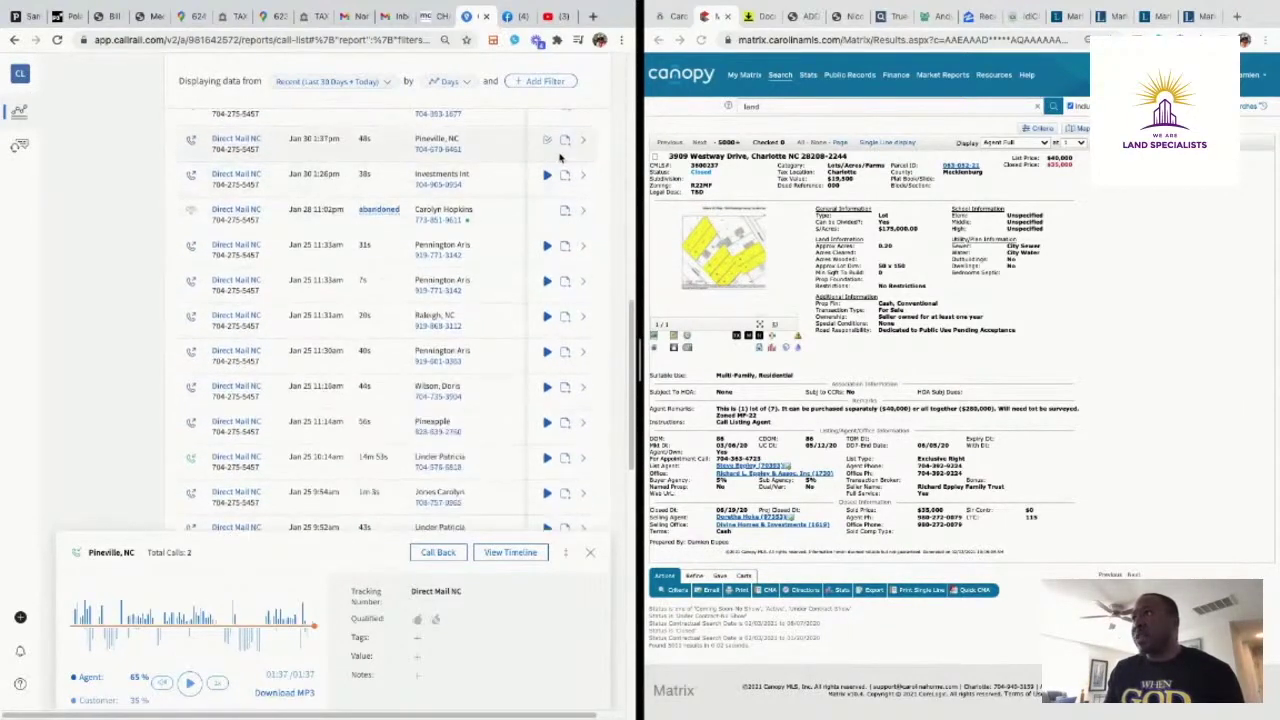
{"action": "left_click", "coordinate": [548, 143]}
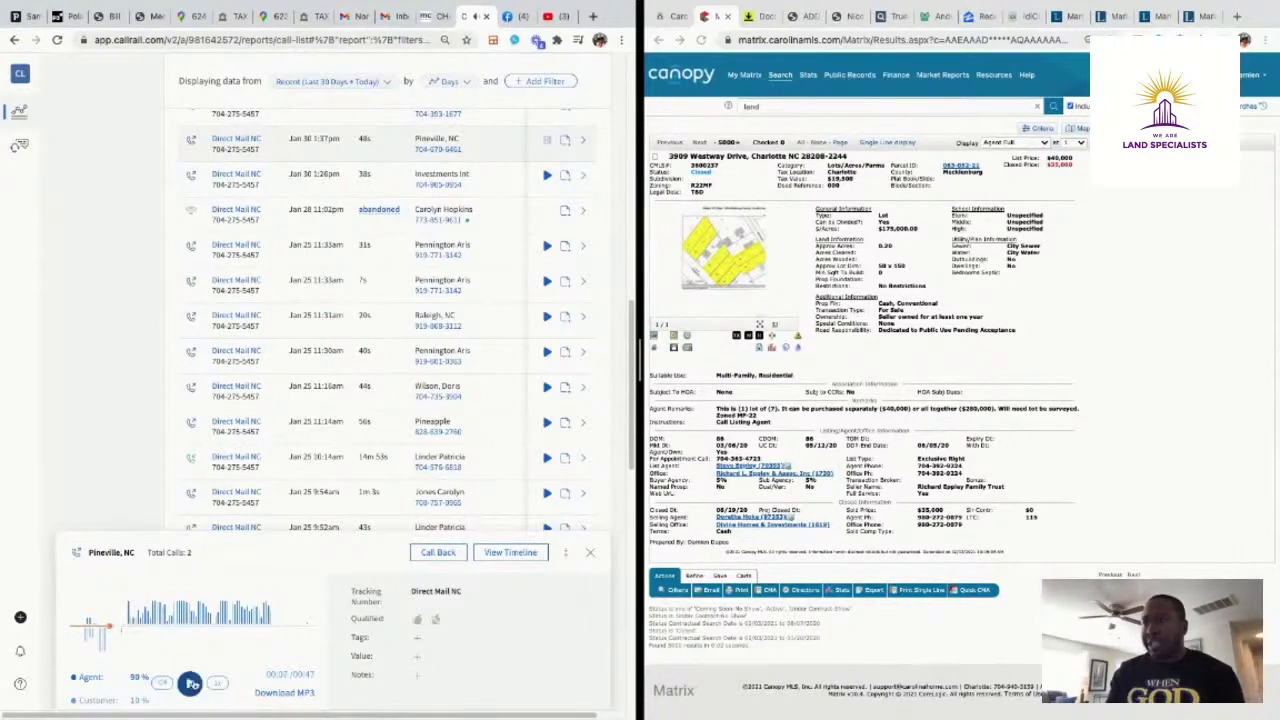
{"action": "left_click", "coordinate": [190, 683]}
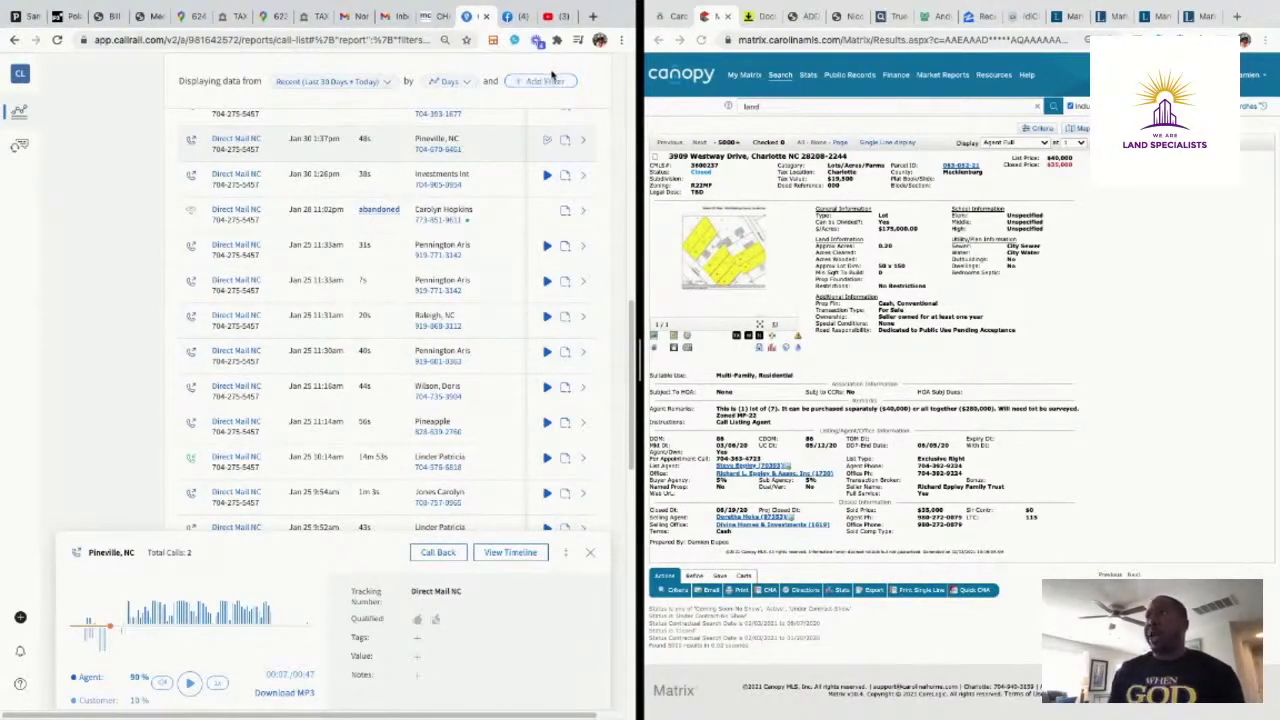
Search through the foreclosure listings and tax bill tabs, ending on parcel 063-053-11 in Polaris 3G
{"action": "left_click", "coordinate": [228, 18]}
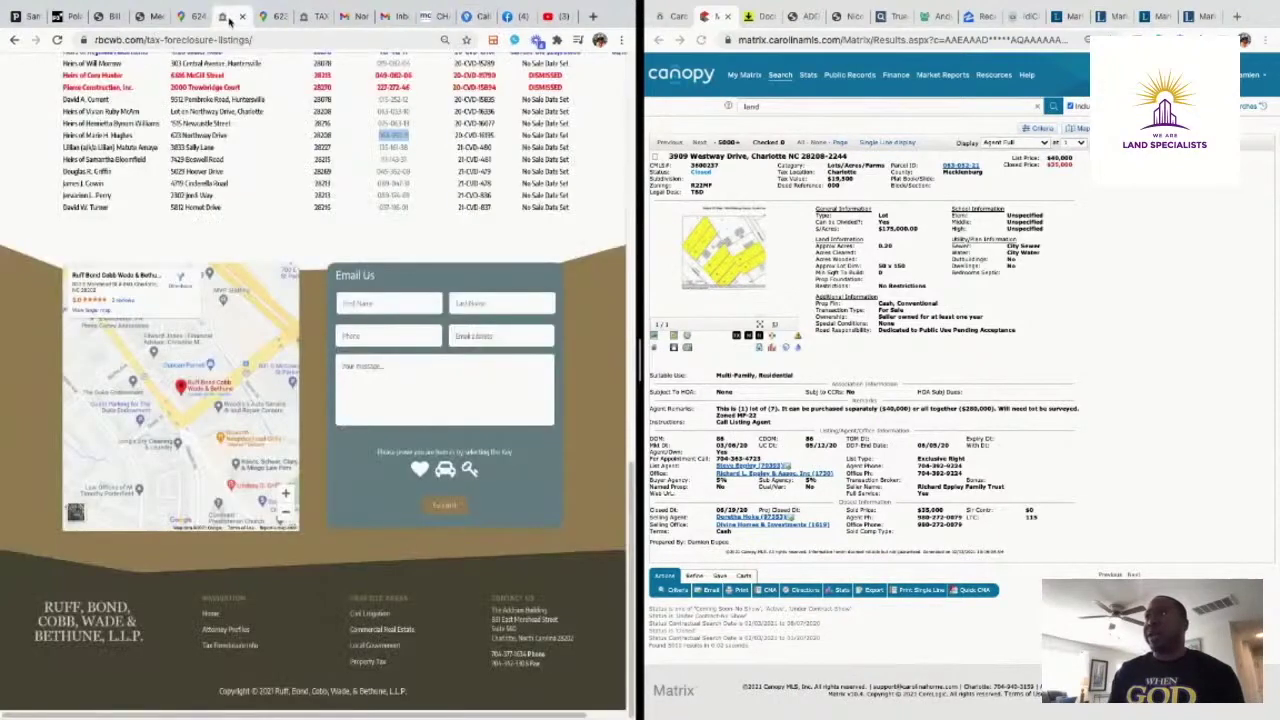
{"action": "left_click", "coordinate": [178, 18]}
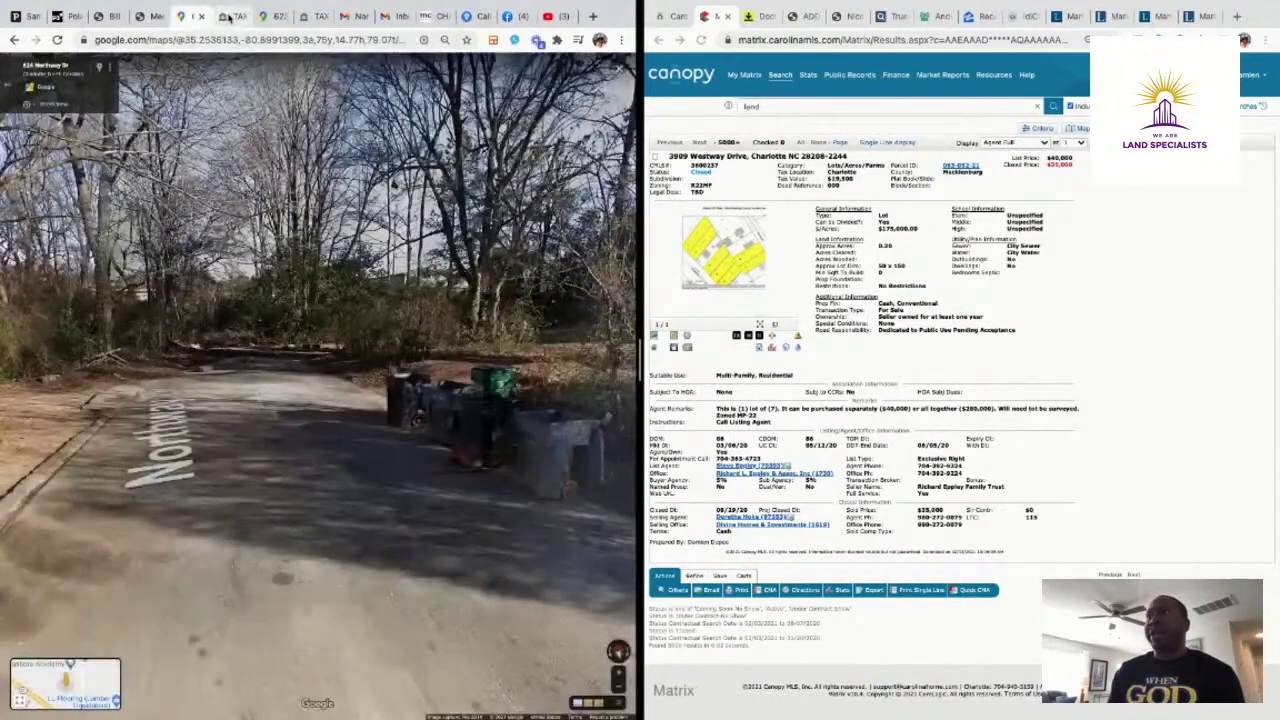
{"action": "left_click", "coordinate": [226, 18]}
{"action": "left_click", "coordinate": [268, 18]}
{"action": "left_click", "coordinate": [304, 18]}
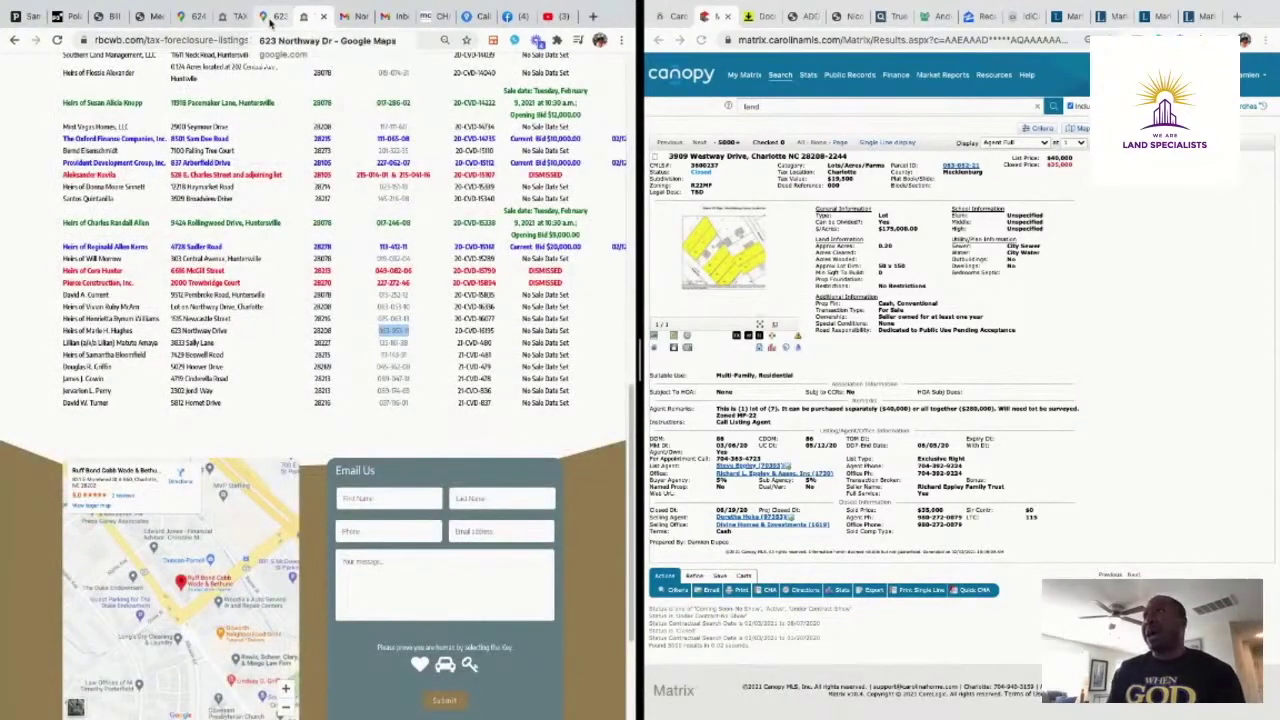
{"action": "left_click", "coordinate": [268, 18]}
{"action": "left_click", "coordinate": [224, 18]}
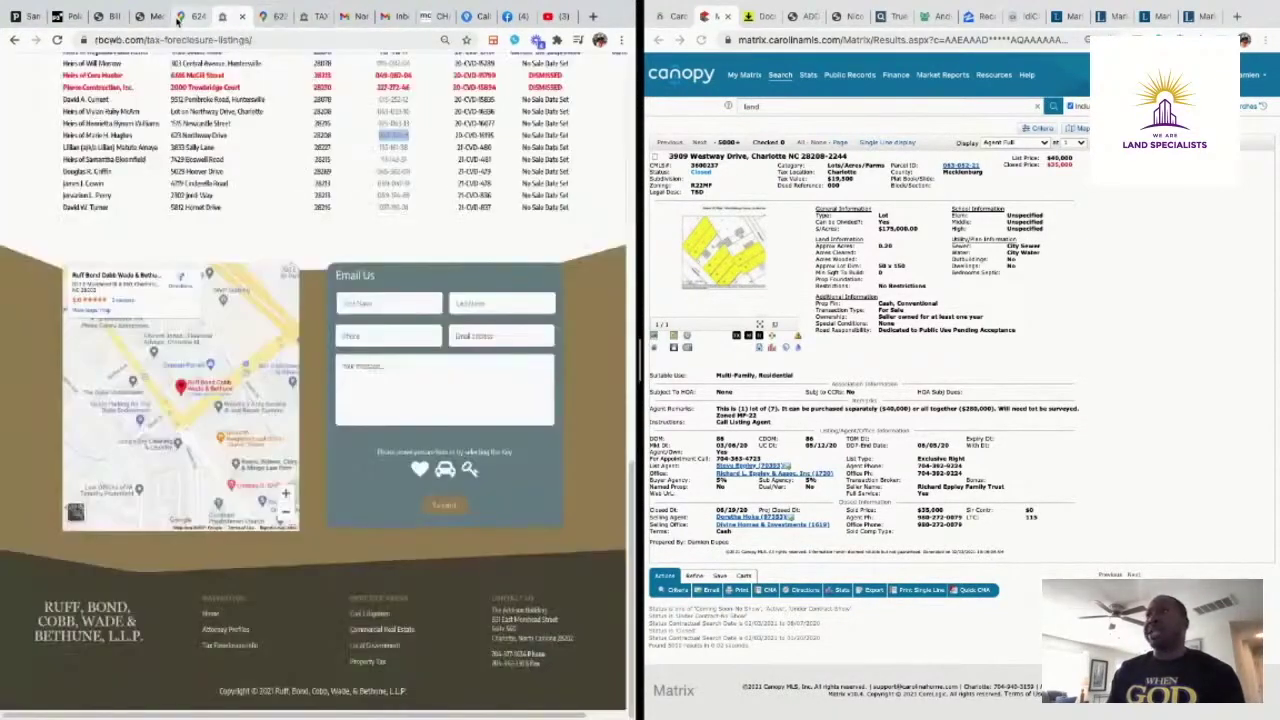
{"action": "left_click", "coordinate": [104, 17]}
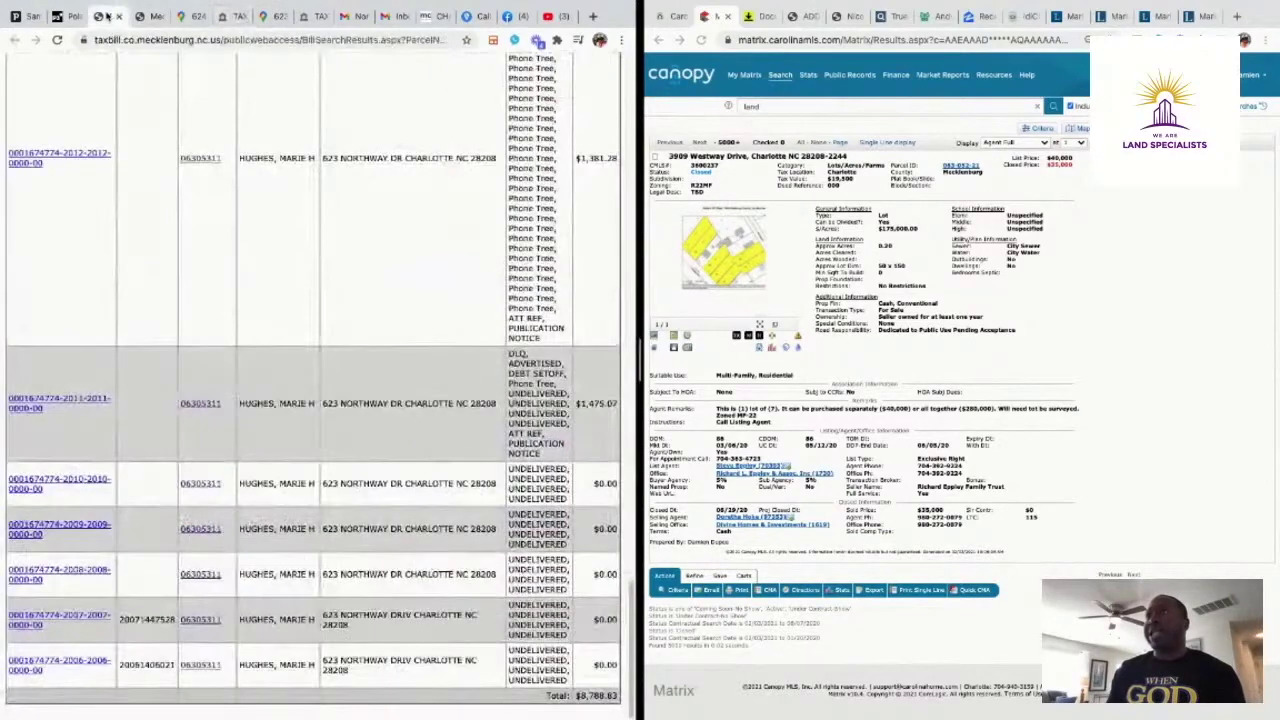
{"action": "left_click", "coordinate": [68, 17]}
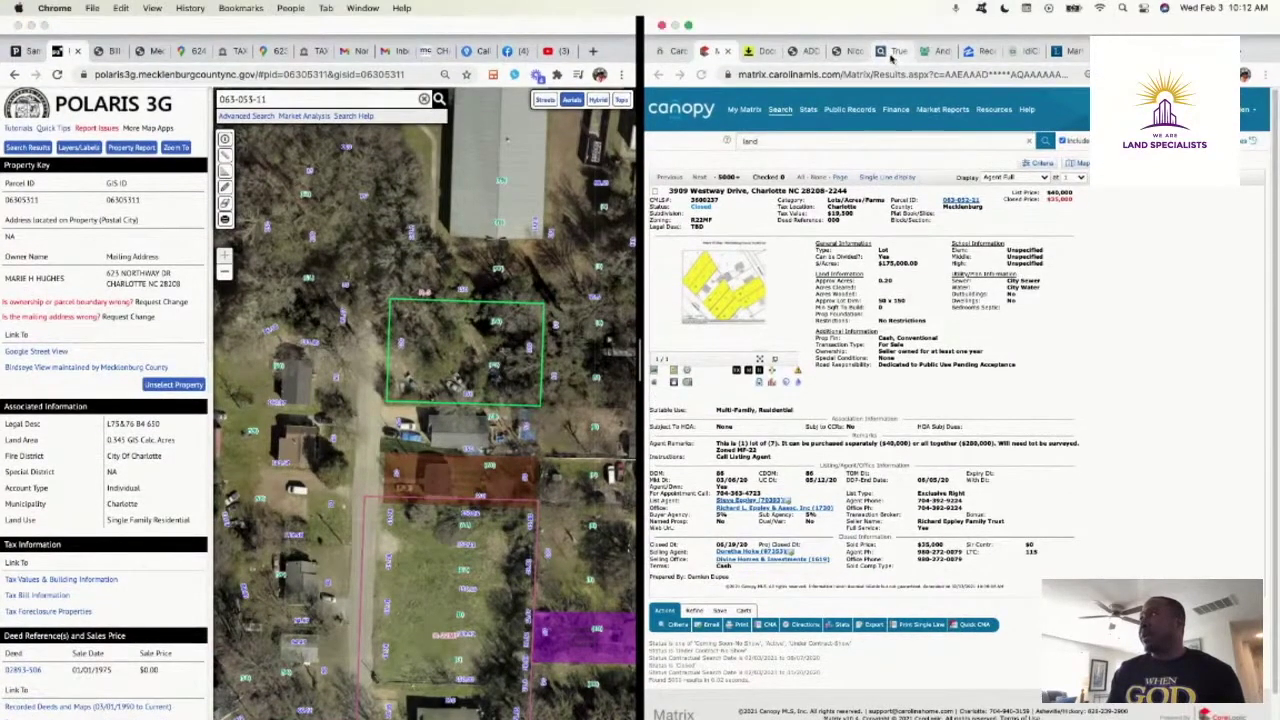
Copy the owner's name from the parcel map, search it for Charlotte, NC, and open the deceased record
{"action": "left_click", "coordinate": [876, 20]}
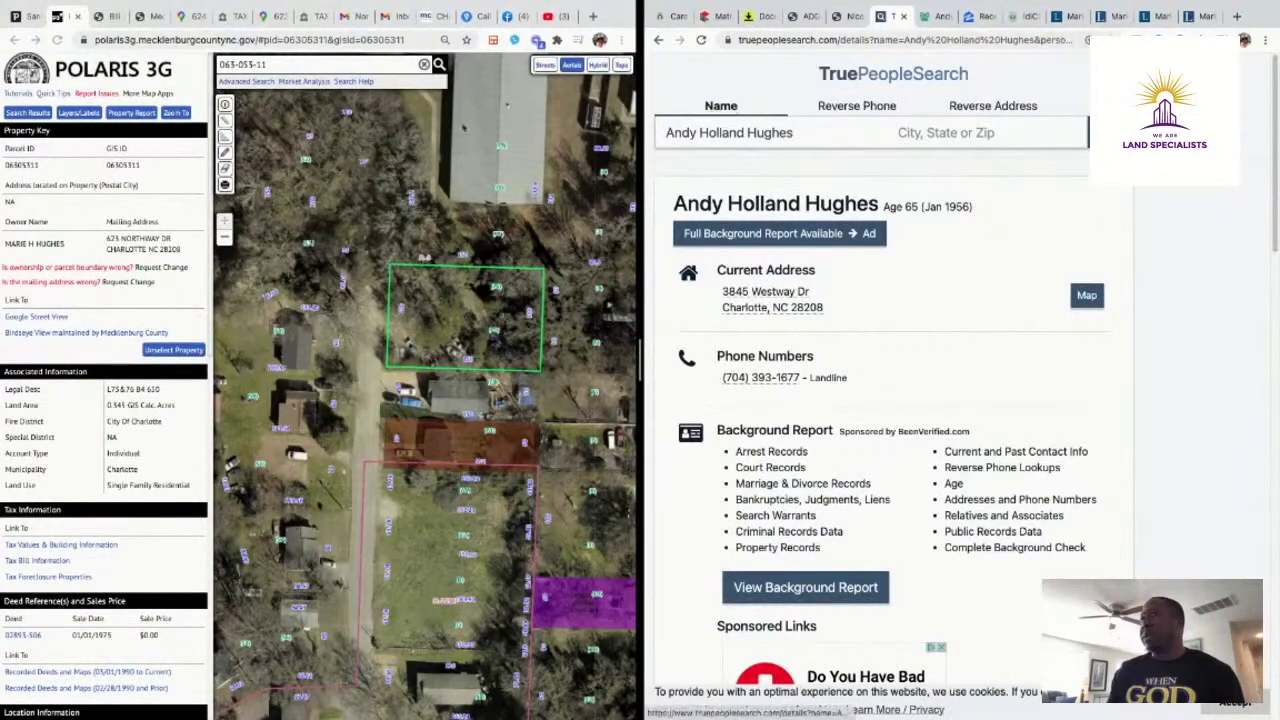
{"action": "left_click", "coordinate": [80, 248]}
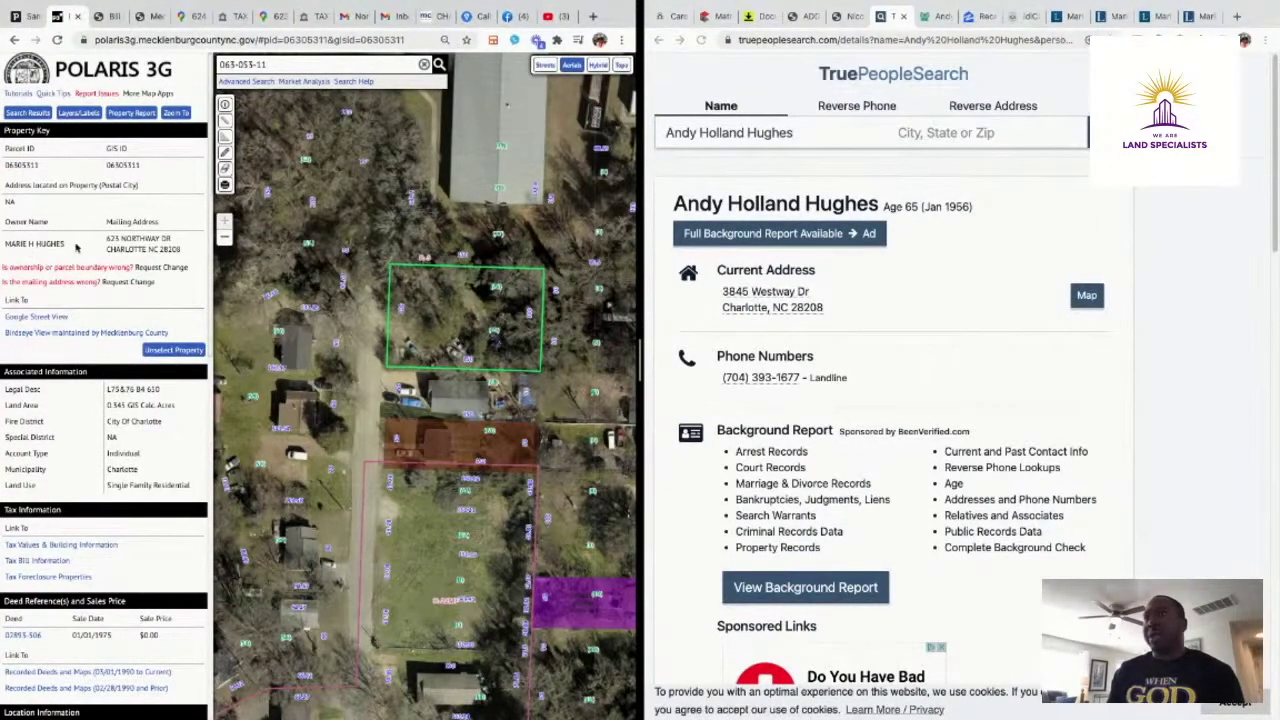
{"action": "left_click_drag", "start_coordinate": [77, 247], "coordinate": [6, 244]}
{"action": "key", "text": "ctrl+c"}
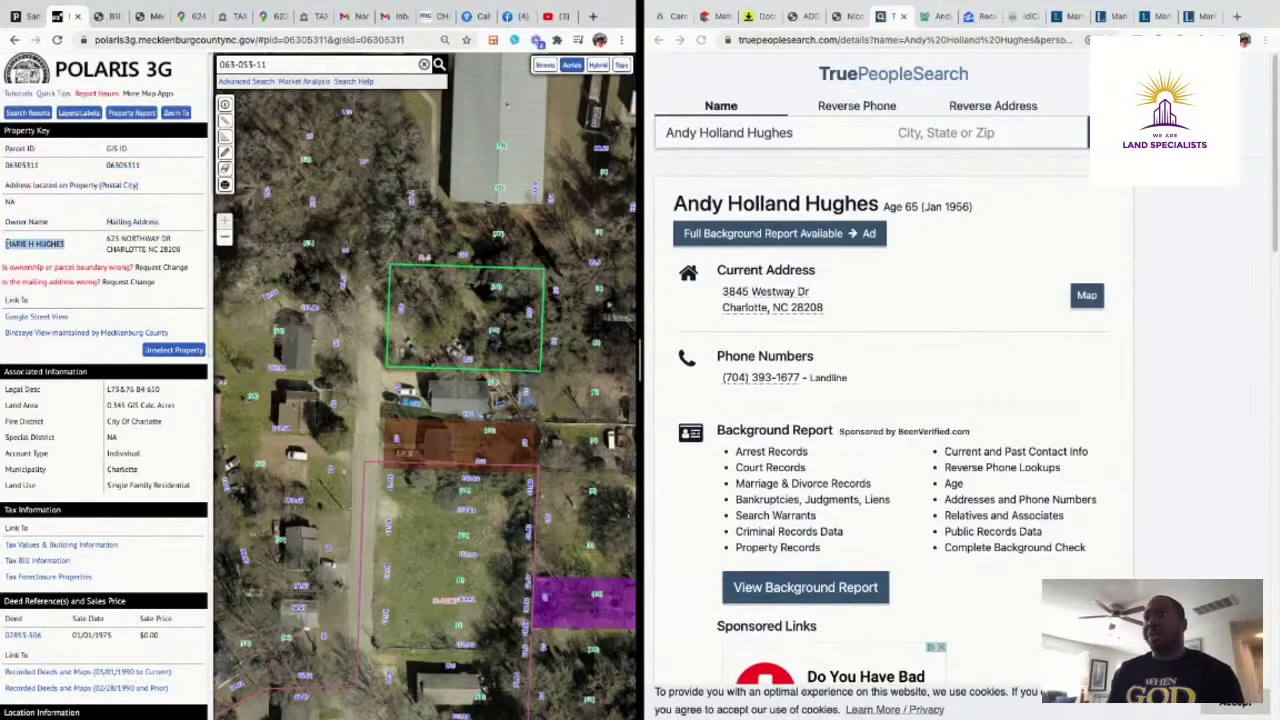
{"action": "triple_click", "coordinate": [797, 134]}
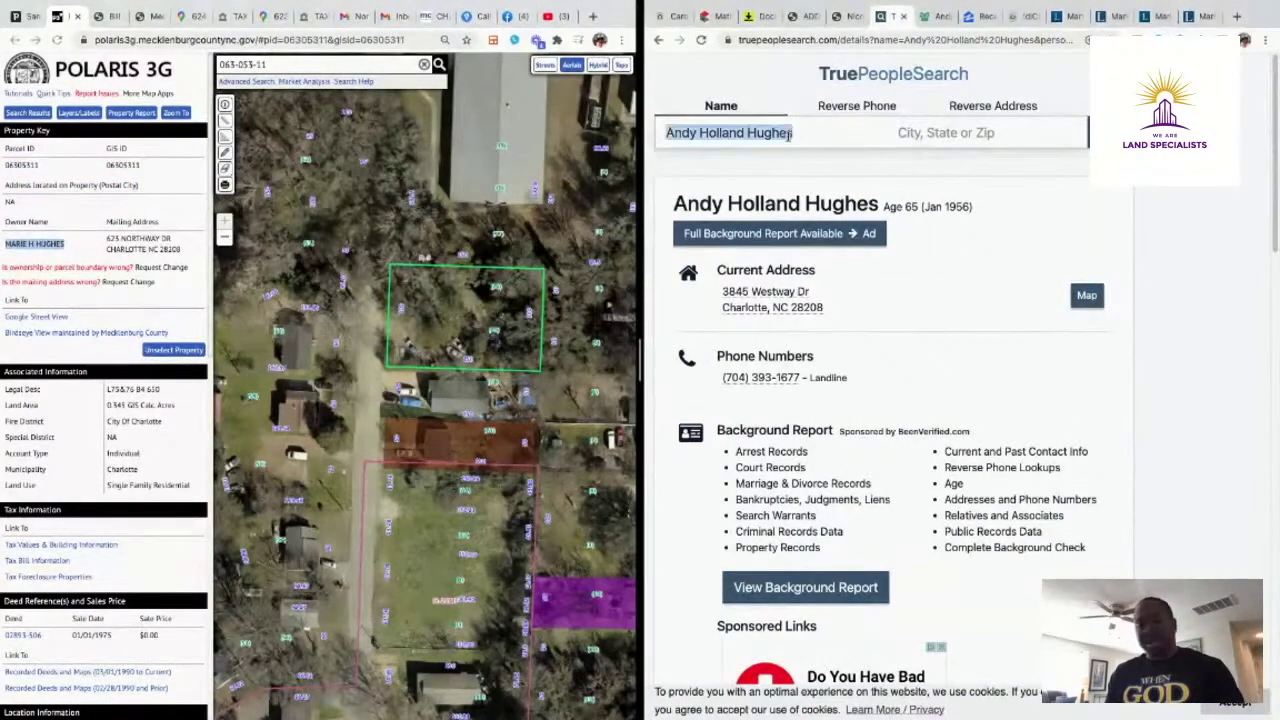
{"action": "left_click", "coordinate": [982, 133]}
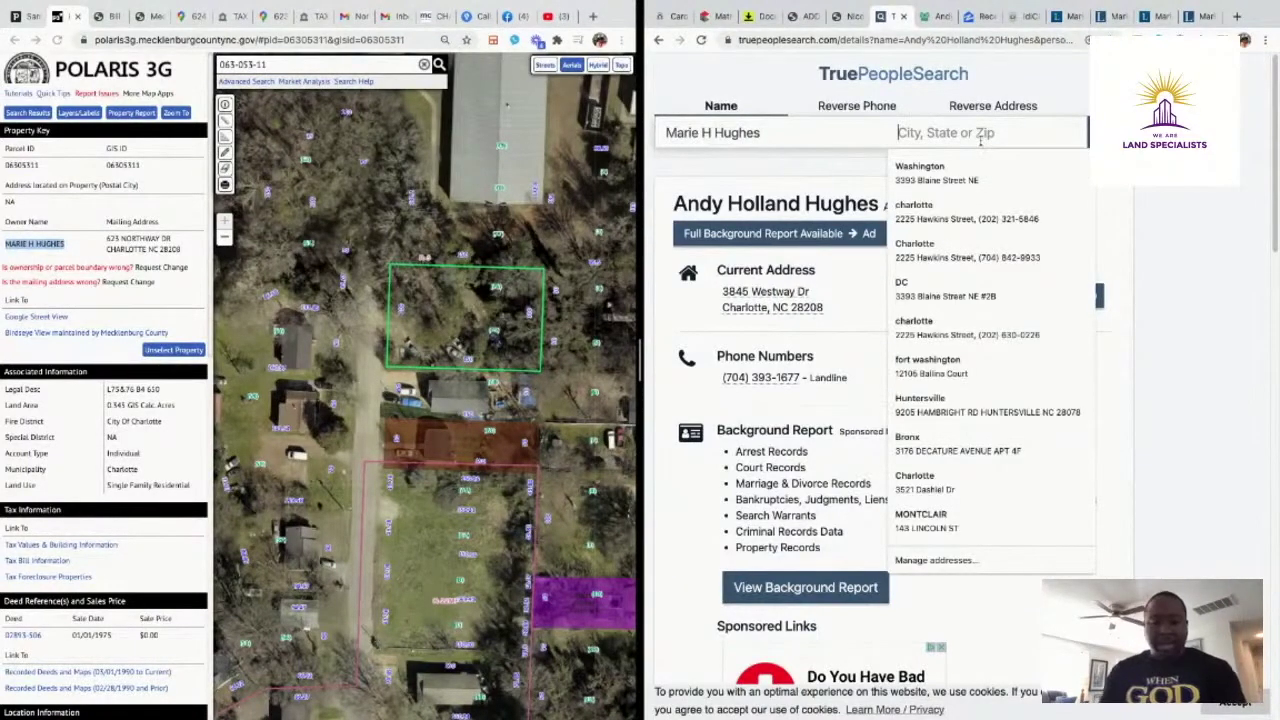
{"action": "type", "text": "charlotte nc"}
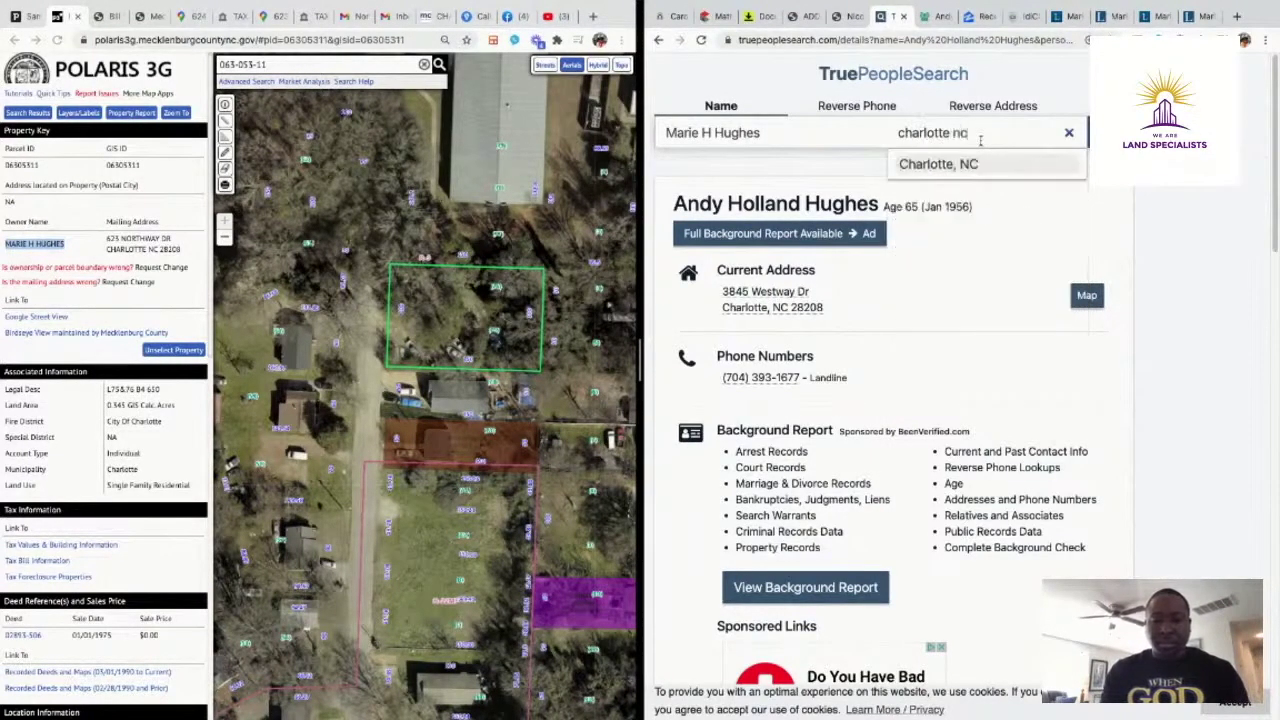
{"action": "key", "text": "Return"}
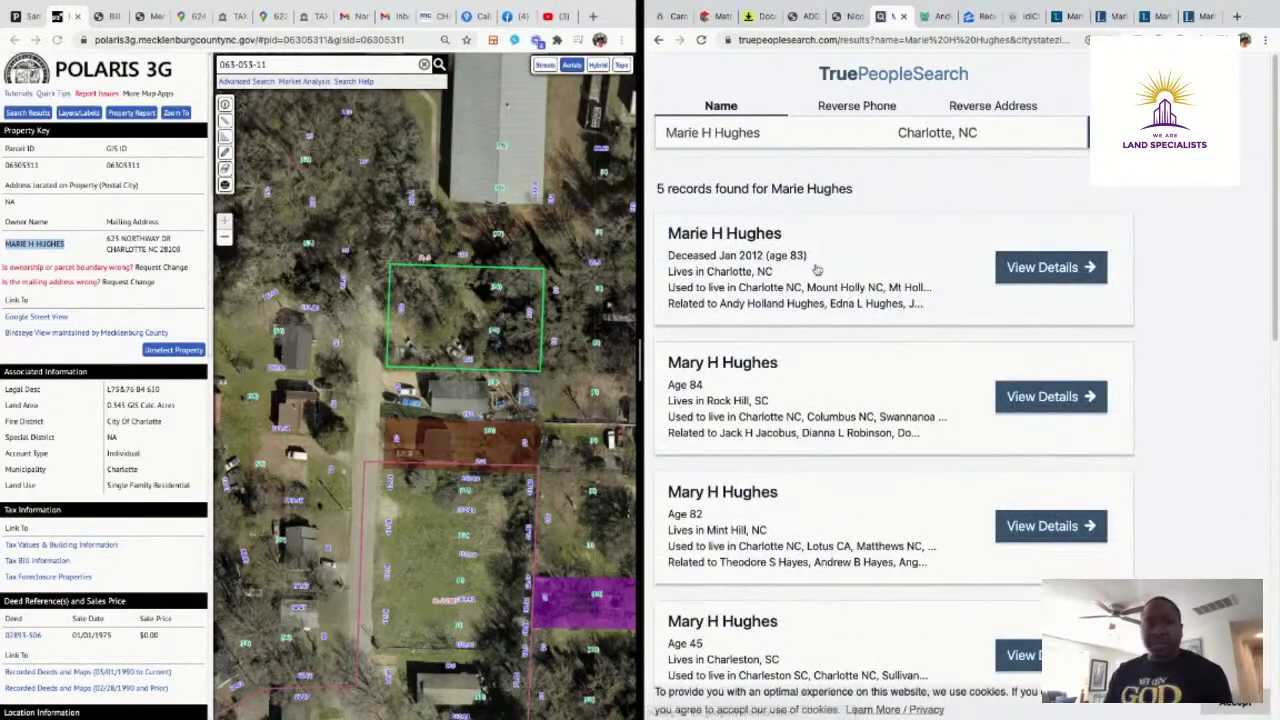
{"action": "left_click", "coordinate": [1055, 267]}
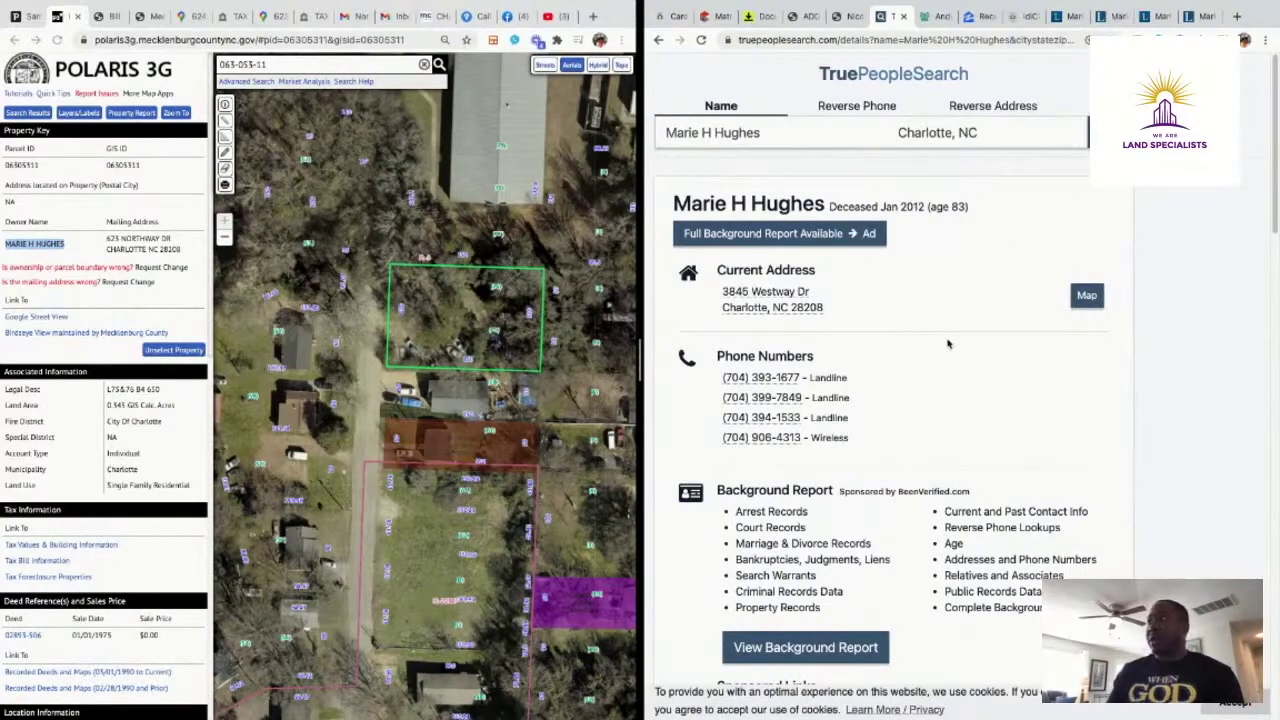
Review the record showing the owner died in 2012, then close the old legacy.com obituary tabs
{"action": "scroll", "coordinate": [950, 346], "scroll_direction": "down", "scroll_amount": 2}
{"action": "scroll", "coordinate": [950, 346], "scroll_direction": "down", "scroll_amount": 5}
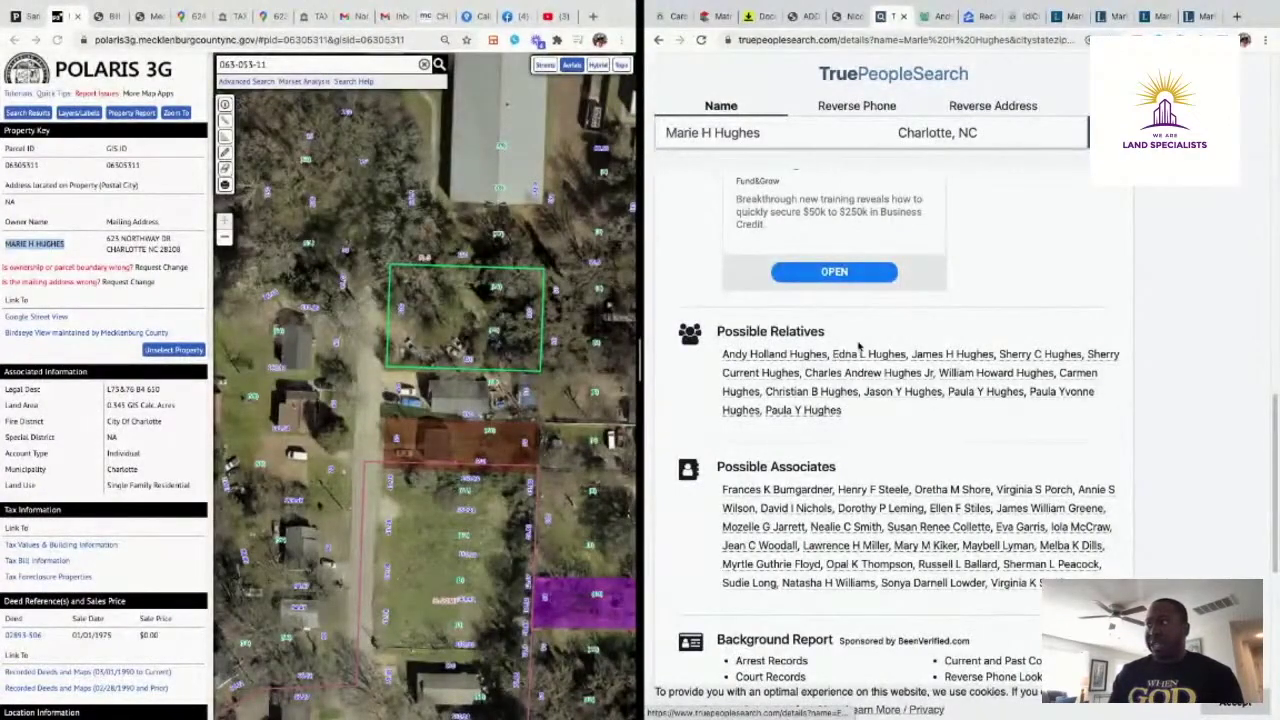
{"action": "scroll", "coordinate": [862, 348], "scroll_direction": "up", "scroll_amount": 7}
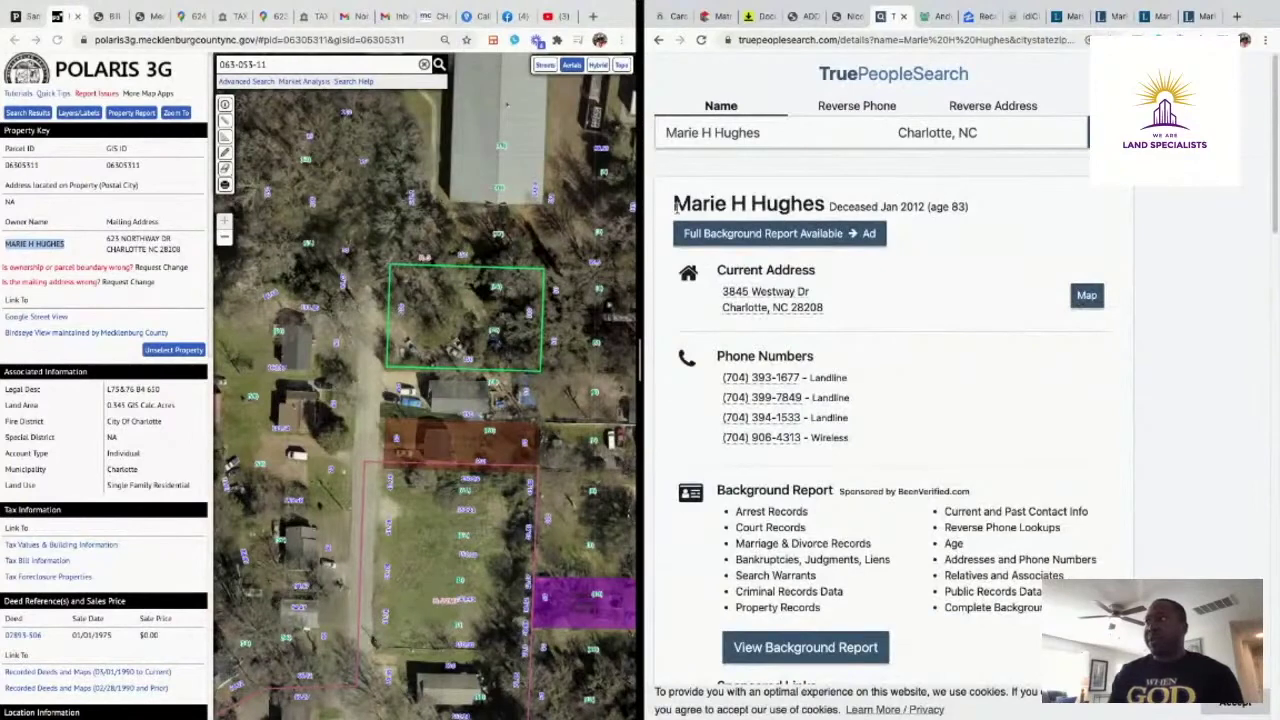
{"action": "left_click_drag", "start_coordinate": [672, 203], "coordinate": [822, 204]}
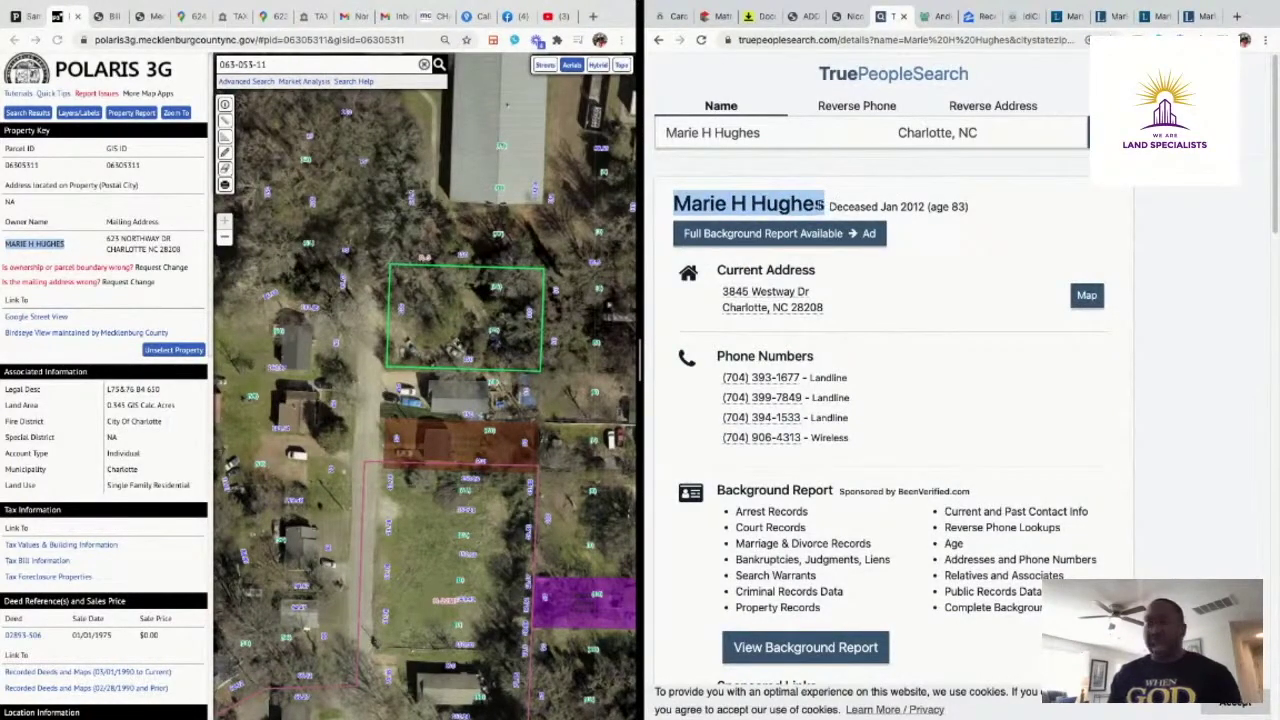
{"action": "left_click", "coordinate": [1083, 18]}
{"action": "left_click", "coordinate": [1081, 18]}
{"action": "left_click", "coordinate": [1081, 18]}
{"action": "left_click", "coordinate": [1081, 18]}
{"action": "left_click", "coordinate": [1081, 18]}
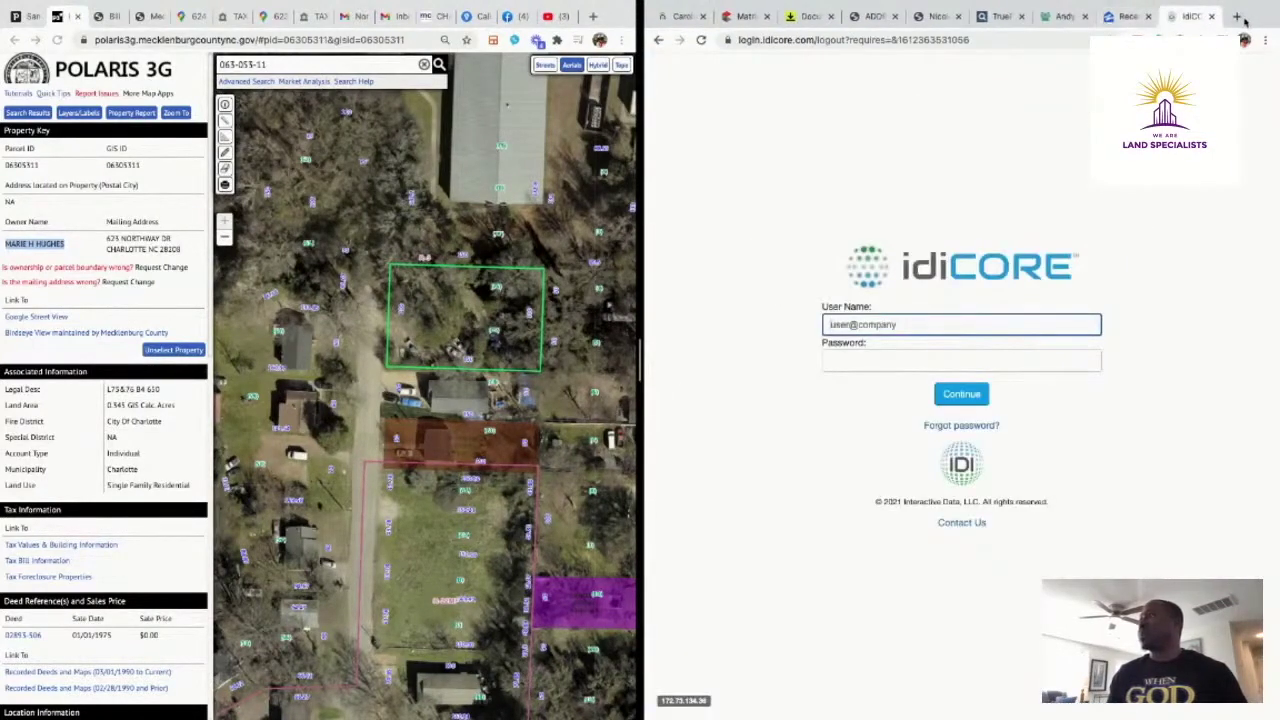
Google the owner's name with 'charlotte nc' and open the top Legacy.com obituary, dated January 5, 2012
{"action": "left_click", "coordinate": [1232, 16]}
{"action": "type", "text": "google"}
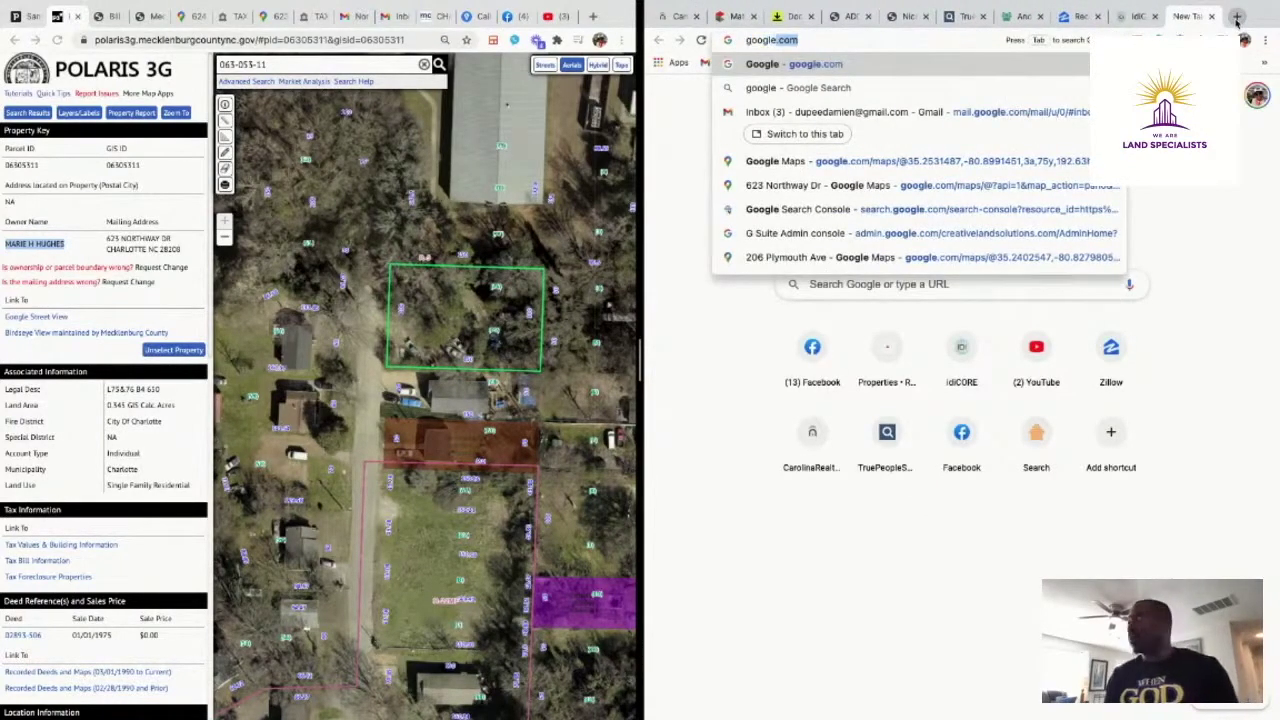
{"action": "key", "text": "Return"}
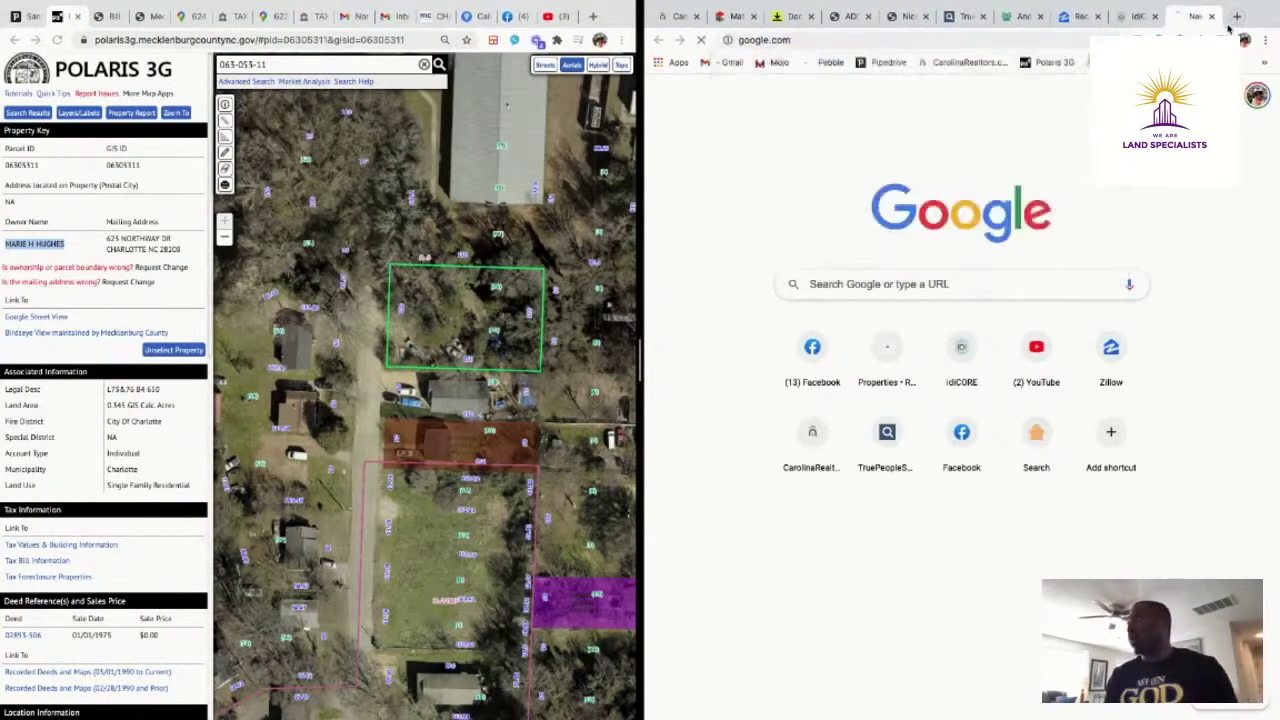
{"action": "left_click", "coordinate": [876, 246]}
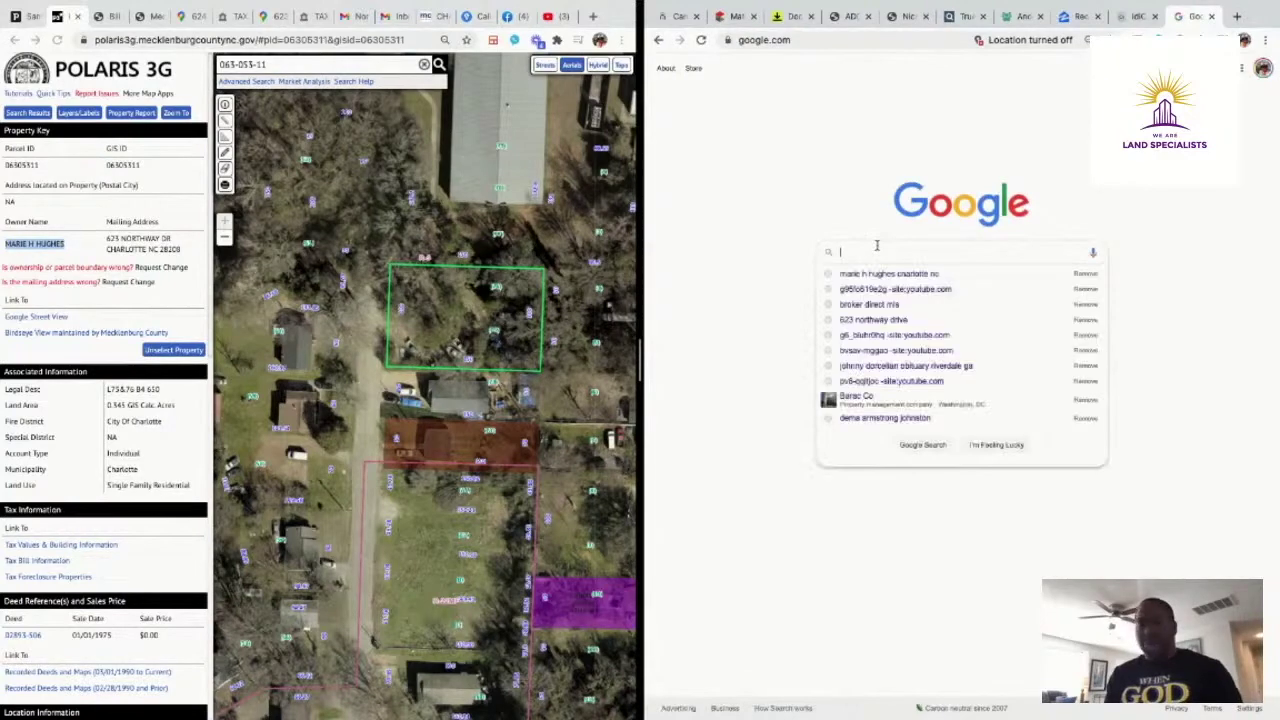
{"action": "key", "text": "ctrl+v"}
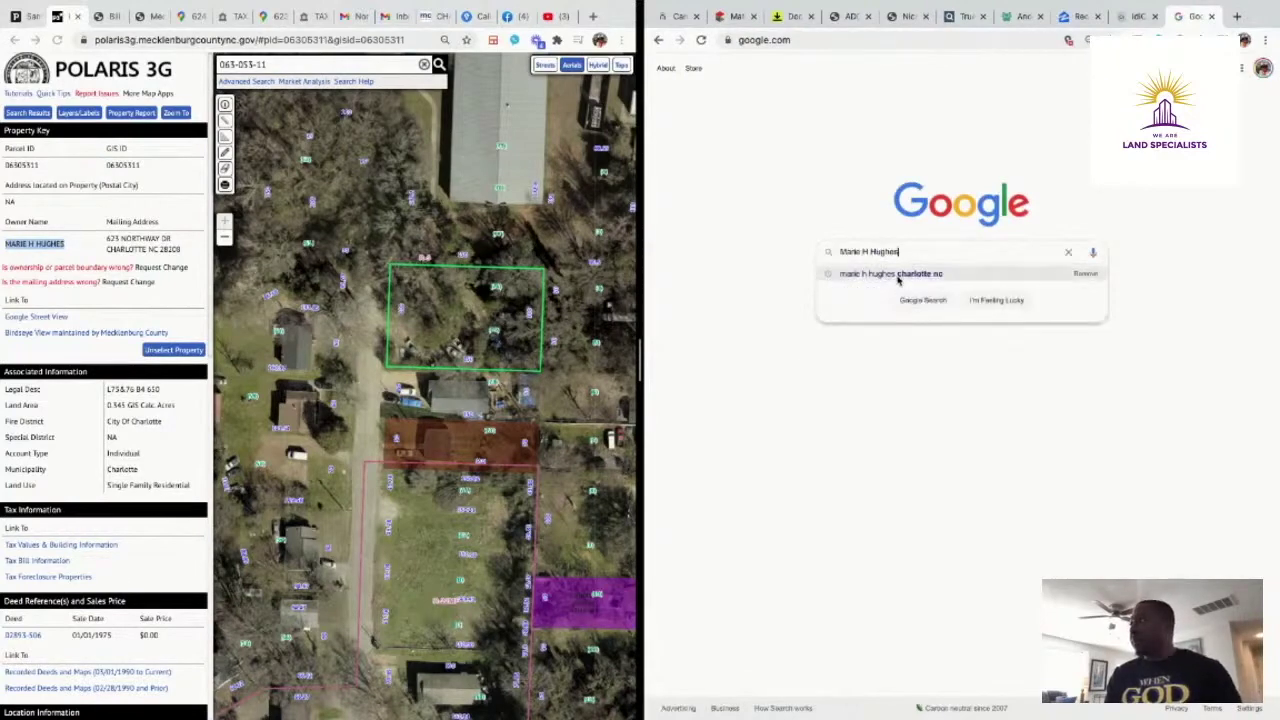
{"action": "left_click", "coordinate": [897, 274]}
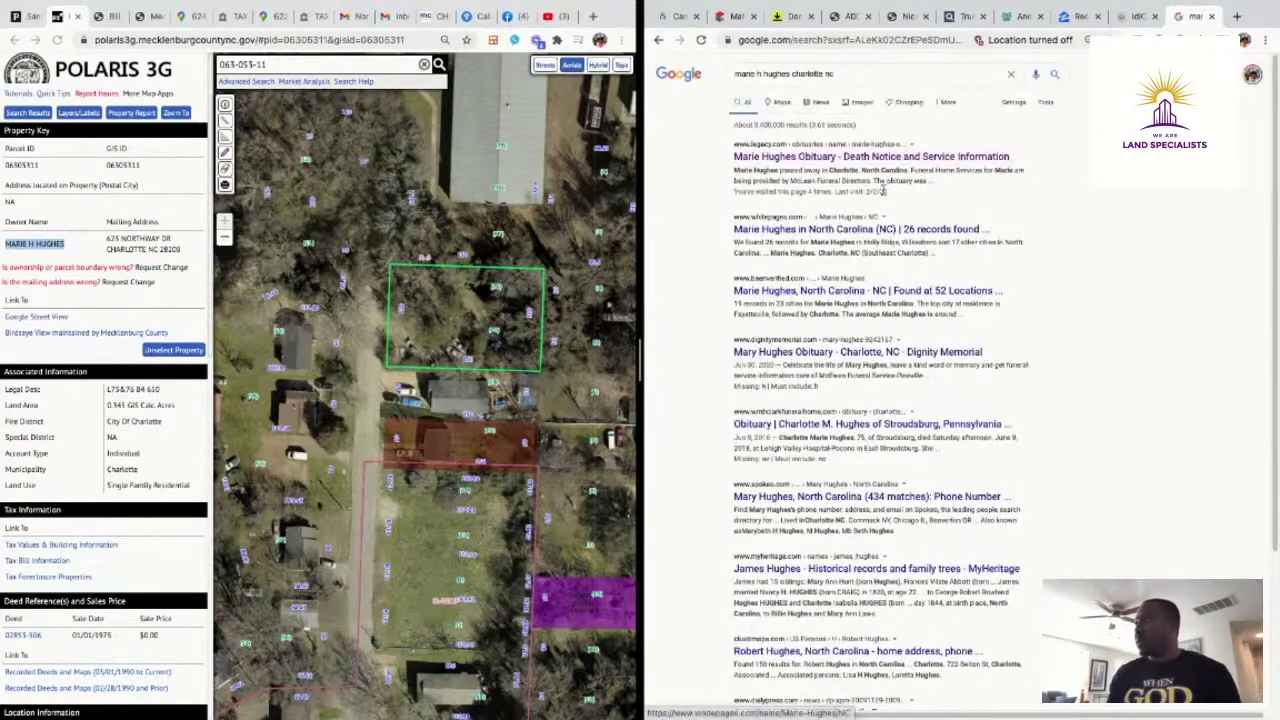
{"action": "left_click", "coordinate": [895, 157]}
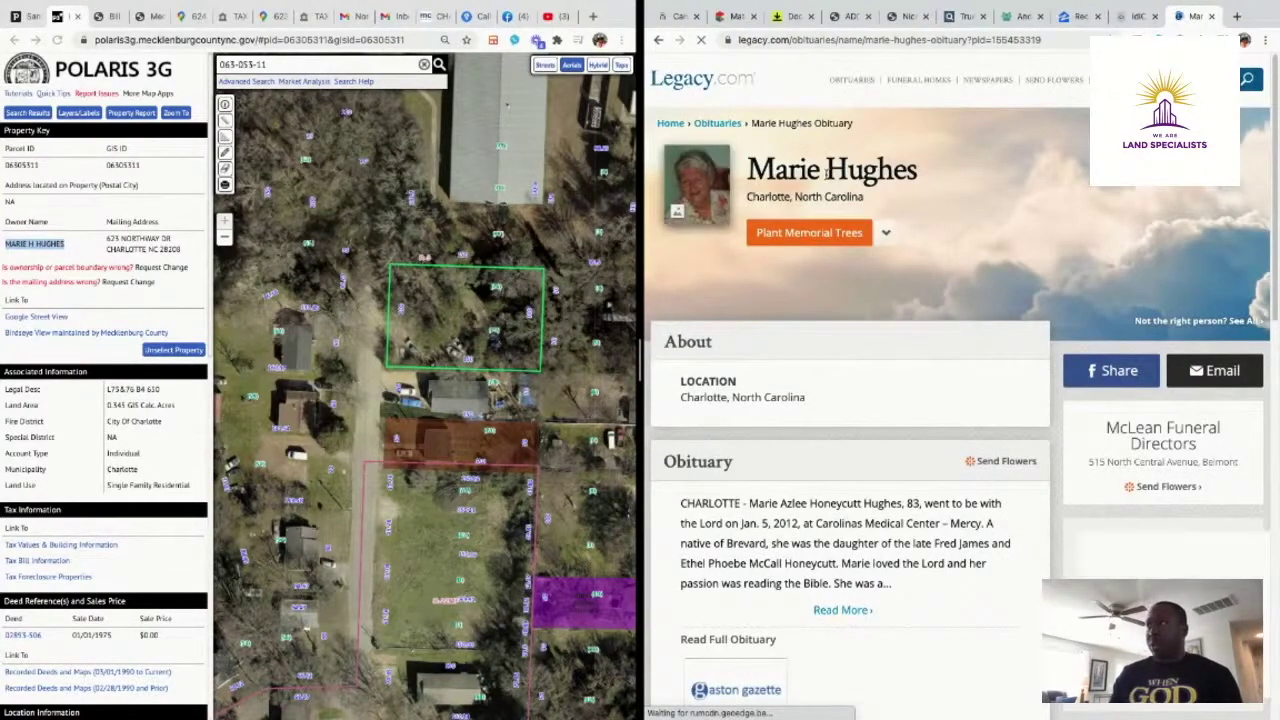
Read the full Gaston Gazette obituary's surviving family, then return to the owner's TruePeopleSearch record
{"action": "scroll", "coordinate": [938, 383], "scroll_direction": "down", "scroll_amount": 3}
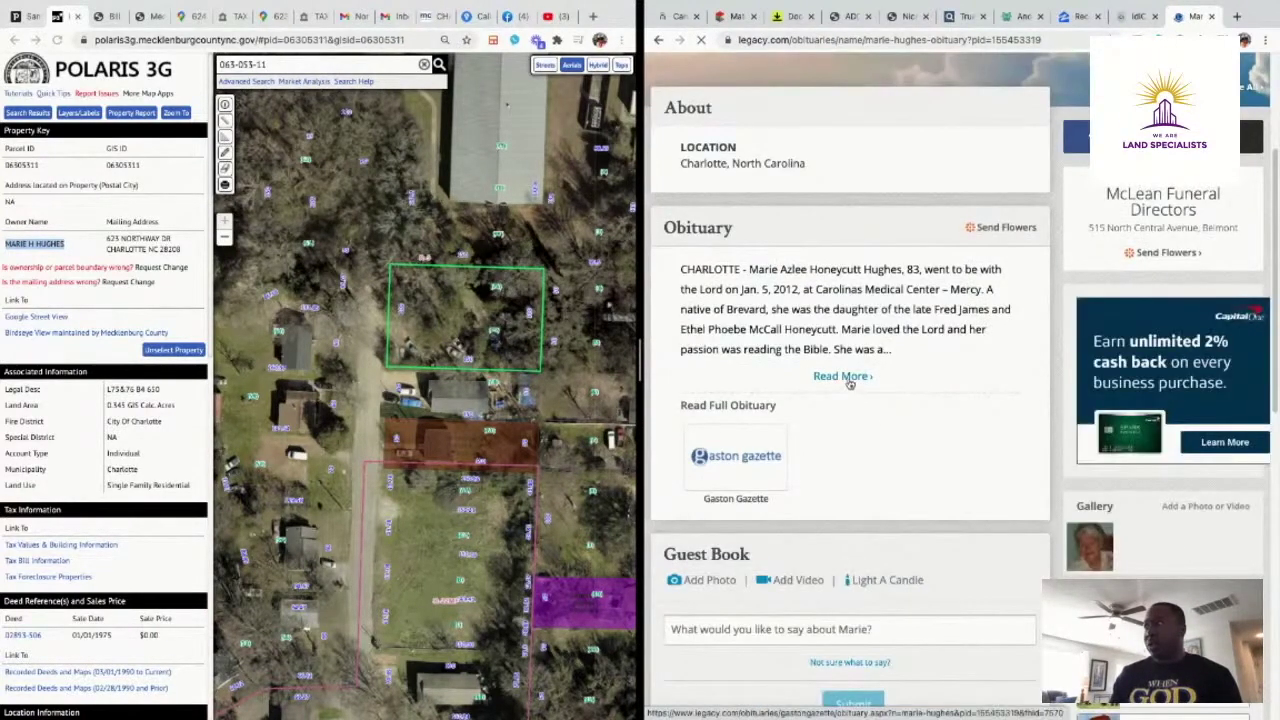
{"action": "left_click", "coordinate": [848, 379]}
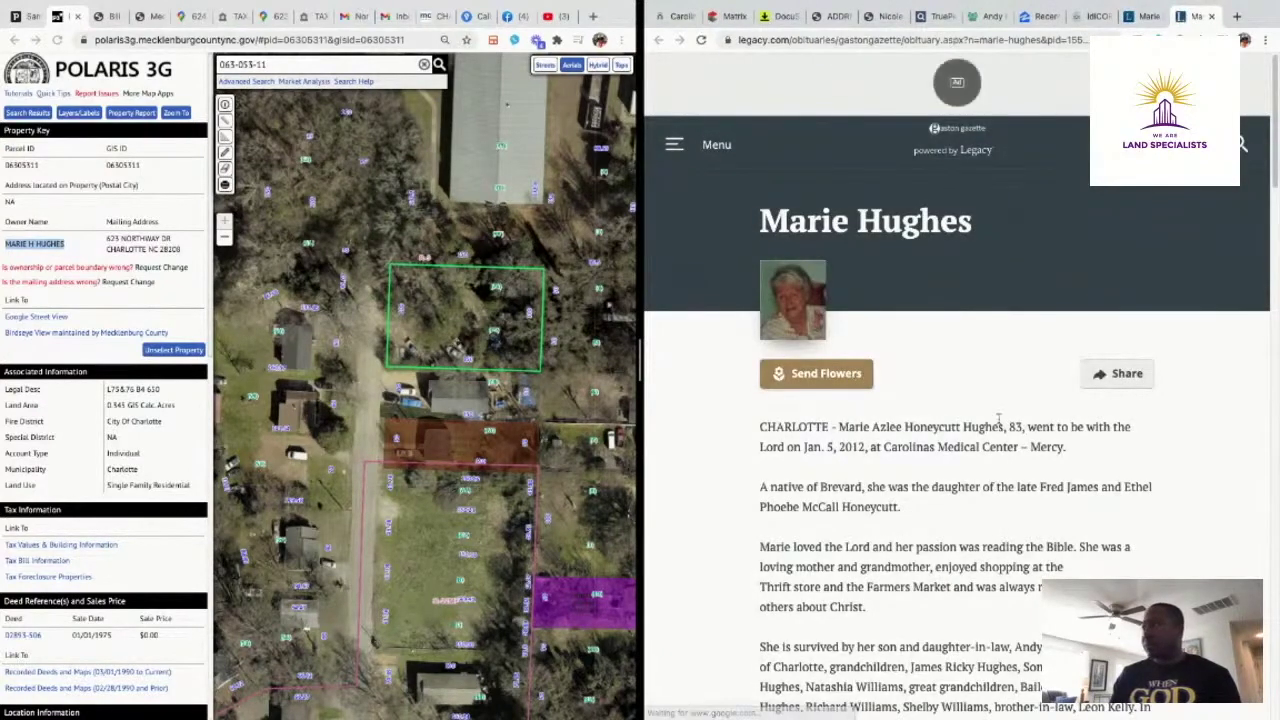
{"action": "scroll", "coordinate": [997, 419], "scroll_direction": "down", "scroll_amount": 3}
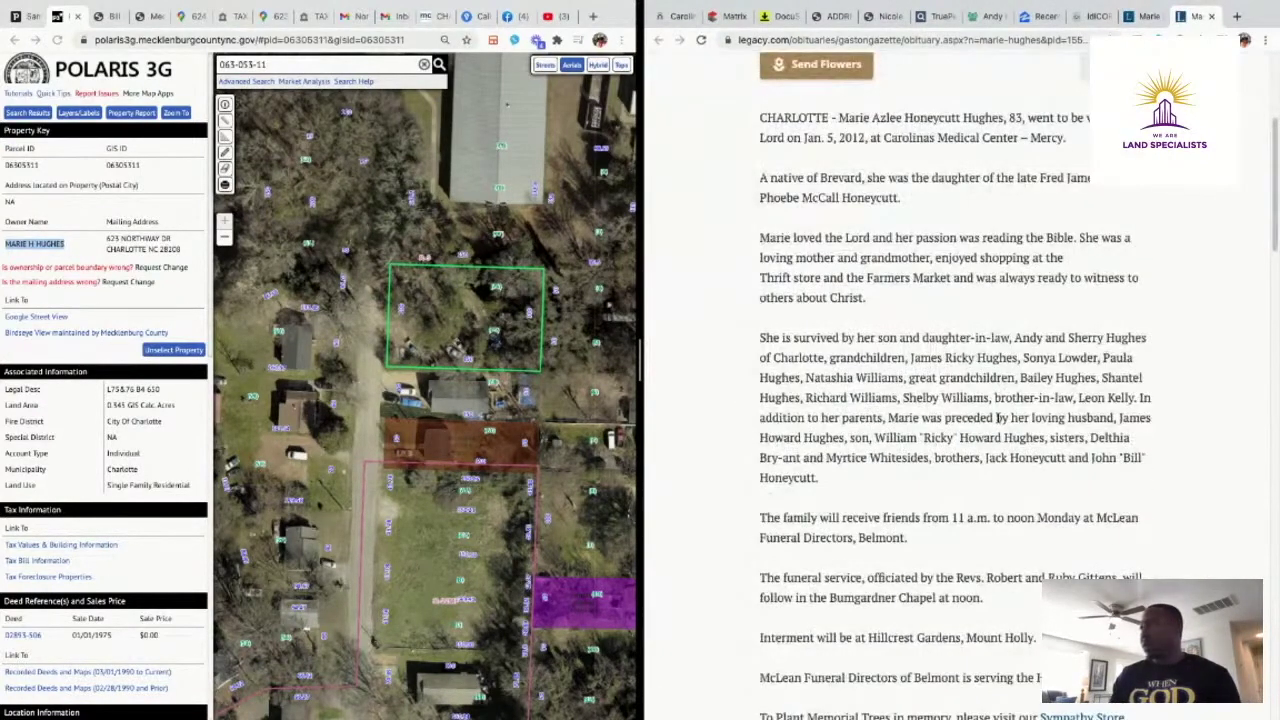
{"action": "scroll", "coordinate": [1000, 418], "scroll_direction": "down", "scroll_amount": 1}
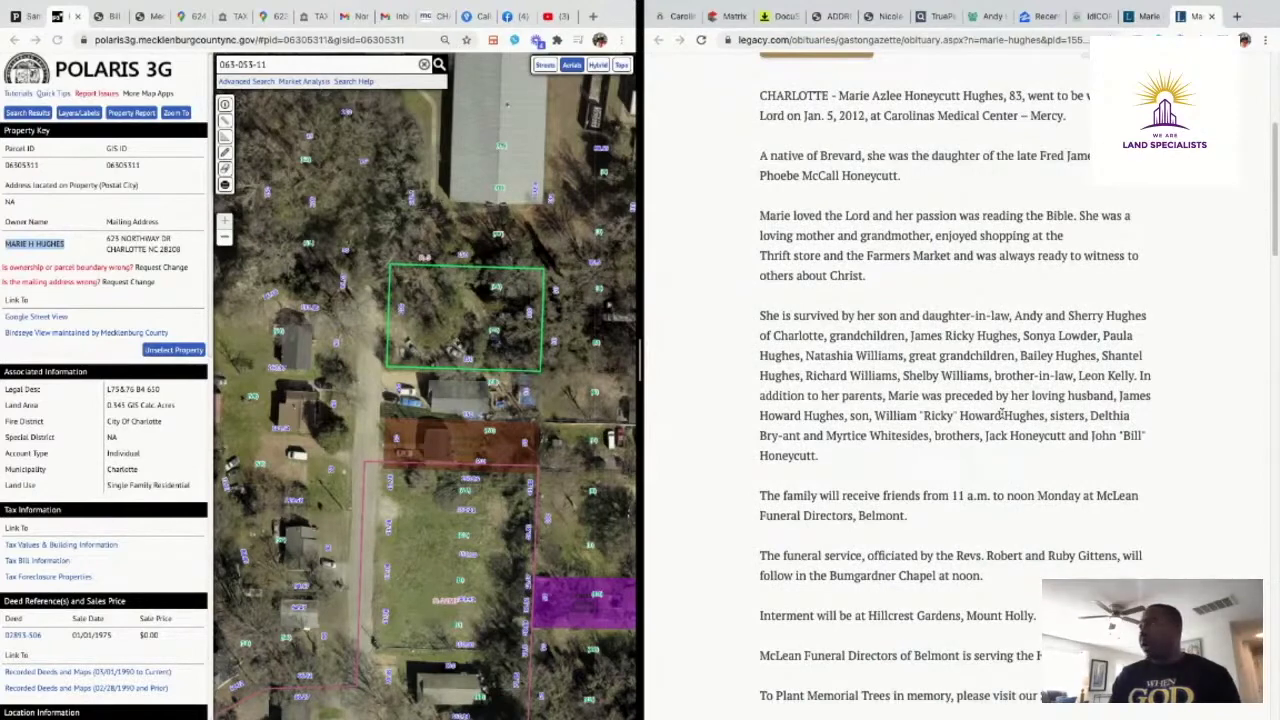
{"action": "scroll", "coordinate": [985, 250], "scroll_direction": "up", "scroll_amount": 3}
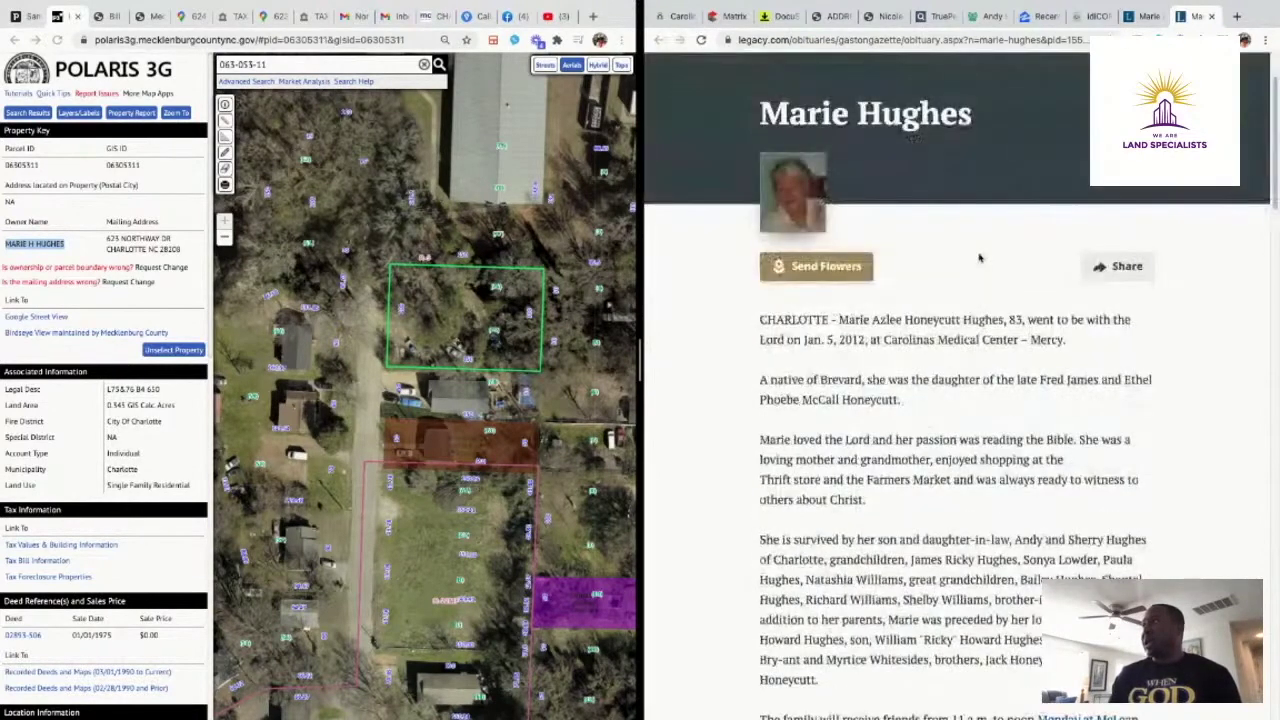
{"action": "scroll", "coordinate": [1136, 425], "scroll_direction": "down", "scroll_amount": 3}
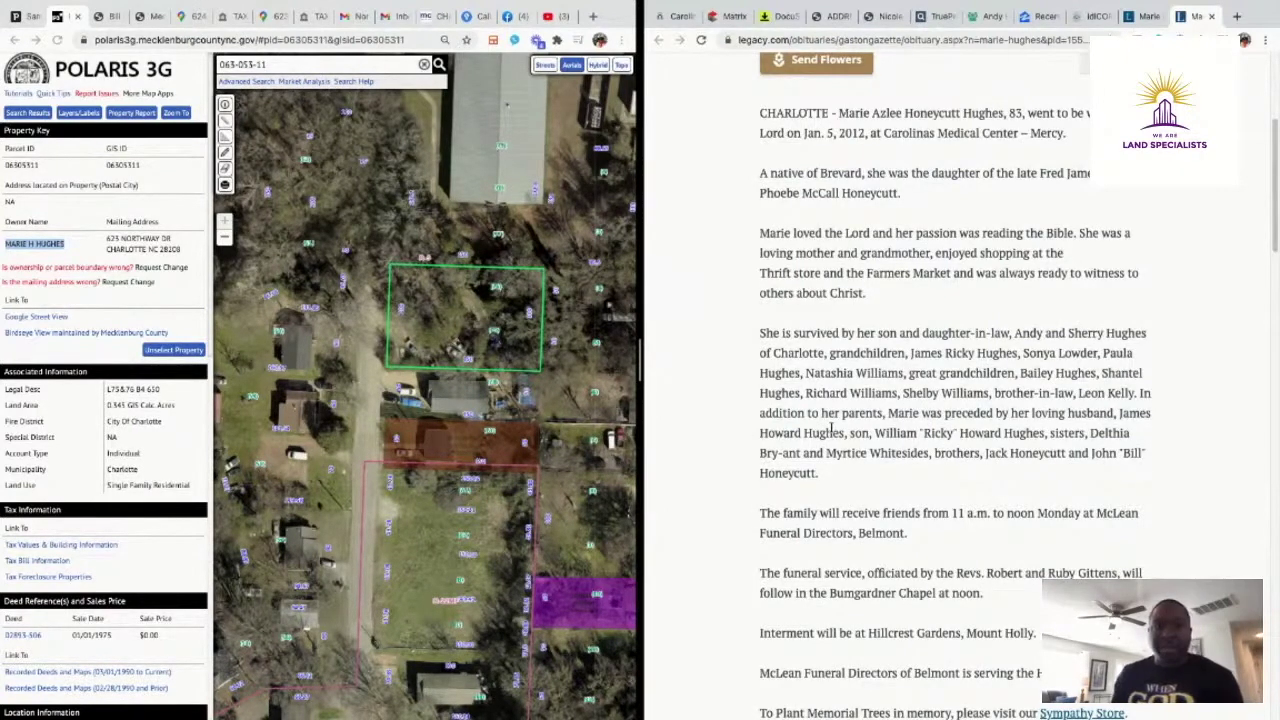
{"action": "scroll", "coordinate": [829, 410], "scroll_direction": "up", "scroll_amount": 3}
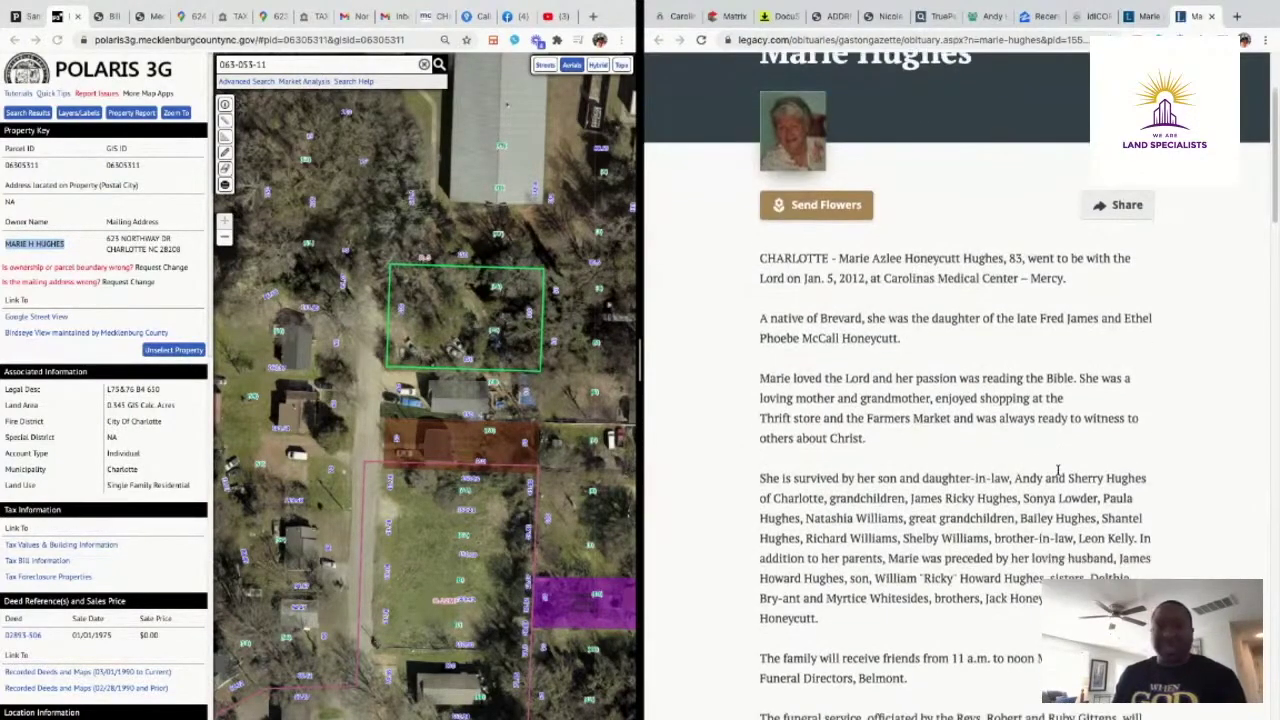
{"action": "scroll", "coordinate": [1055, 470], "scroll_direction": "up", "scroll_amount": 1}
{"action": "scroll", "coordinate": [1048, 466], "scroll_direction": "down", "scroll_amount": 4}
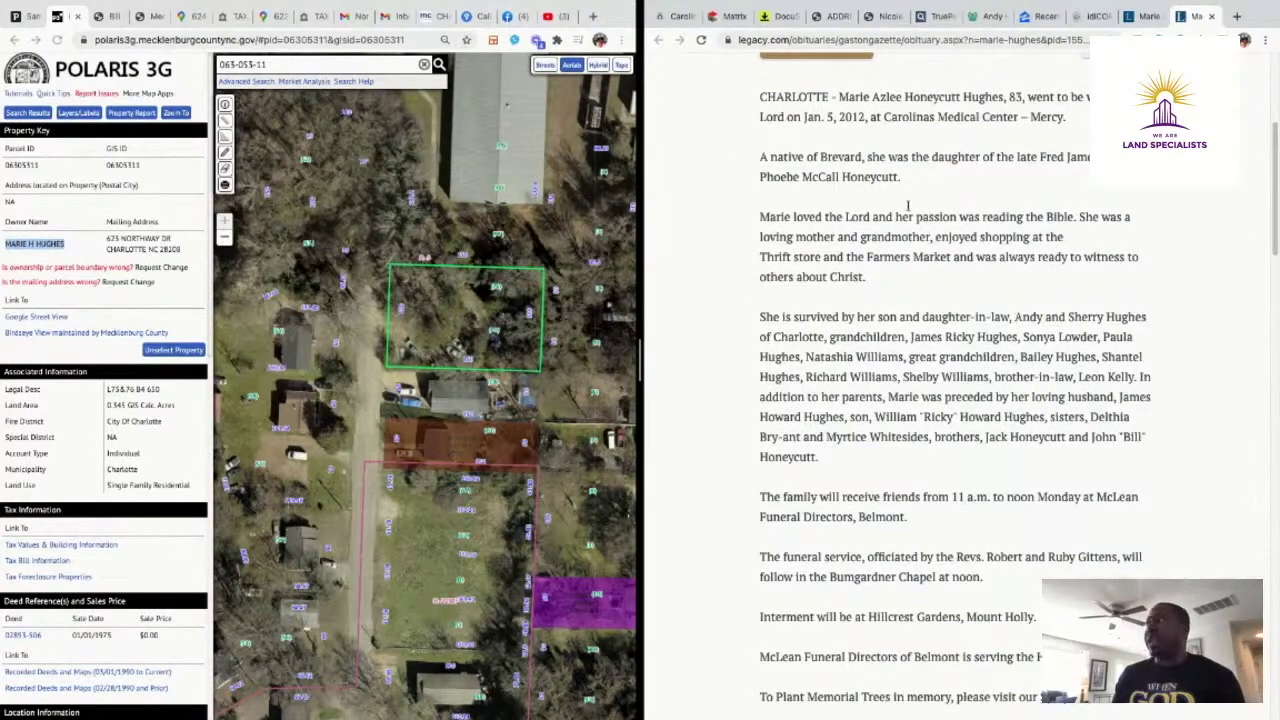
{"action": "left_click", "coordinate": [922, 18]}
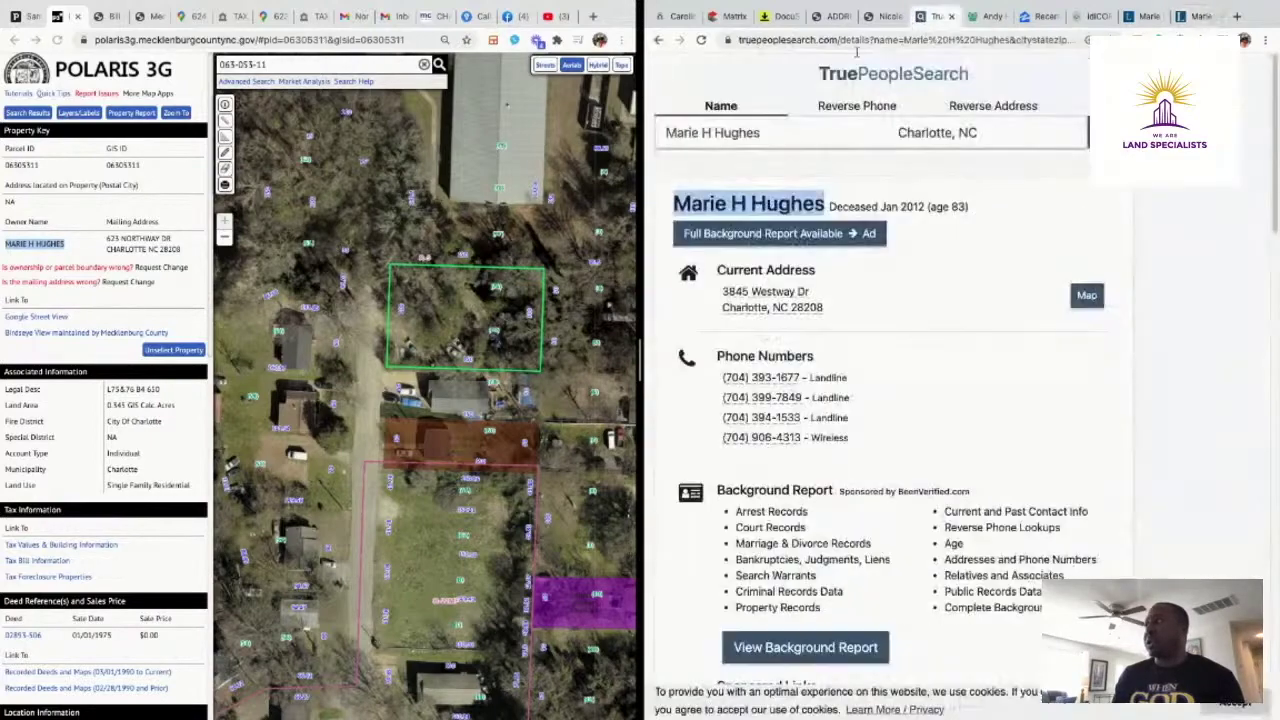
Open the first Possible Relatives entry, the owner's son, showing his Charlotte, NC record
{"action": "scroll", "coordinate": [960, 435], "scroll_direction": "down", "scroll_amount": 10}
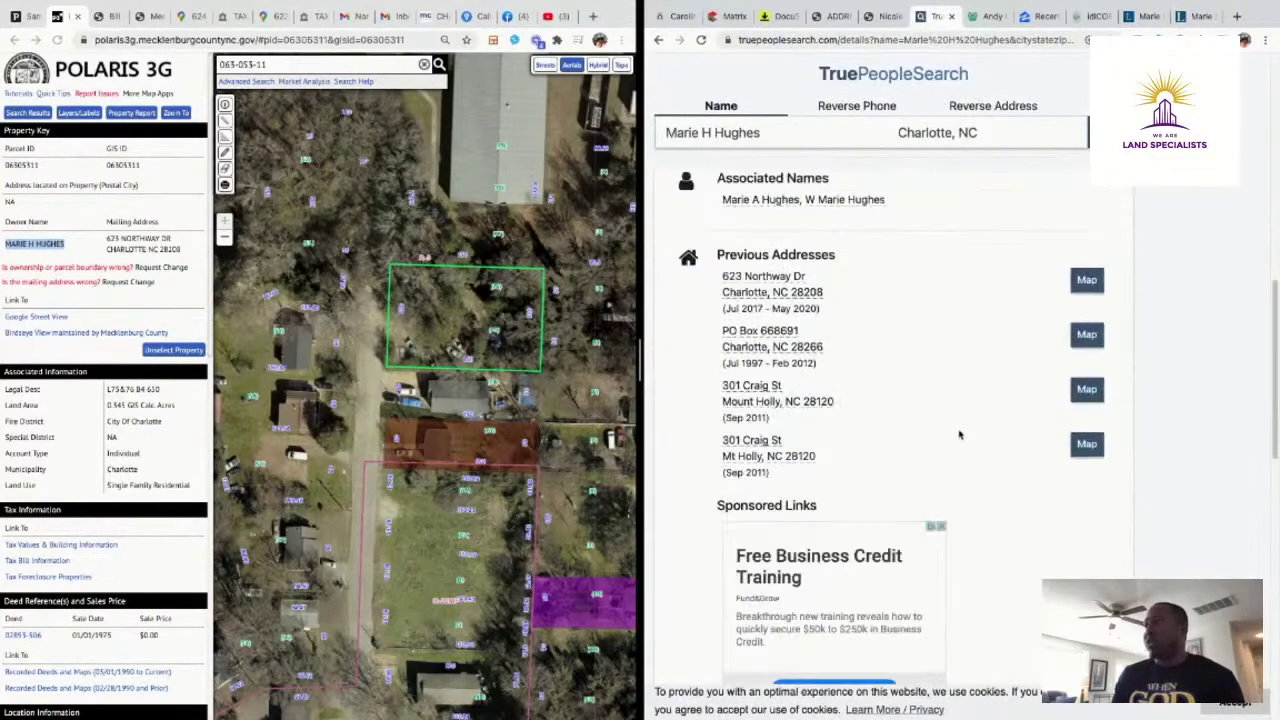
{"action": "scroll", "coordinate": [958, 435], "scroll_direction": "down", "scroll_amount": 2}
{"action": "scroll", "coordinate": [958, 435], "scroll_direction": "up", "scroll_amount": 3}
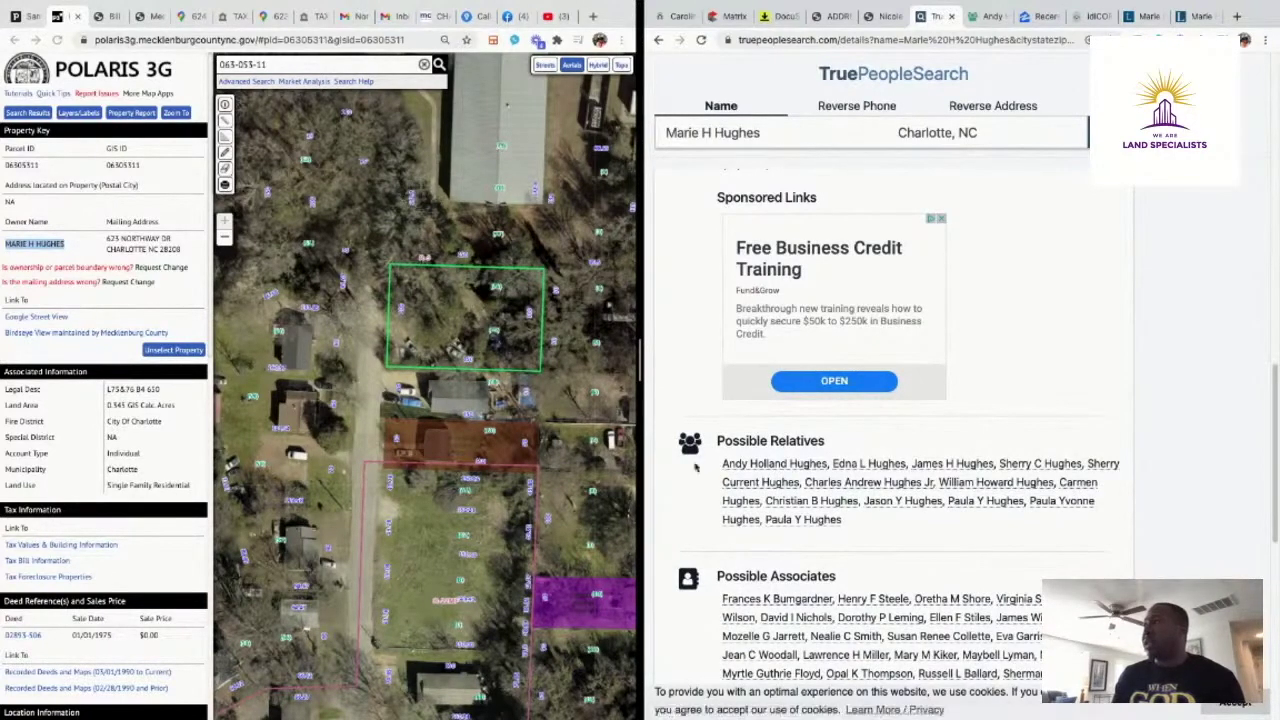
{"action": "left_click", "coordinate": [773, 465]}
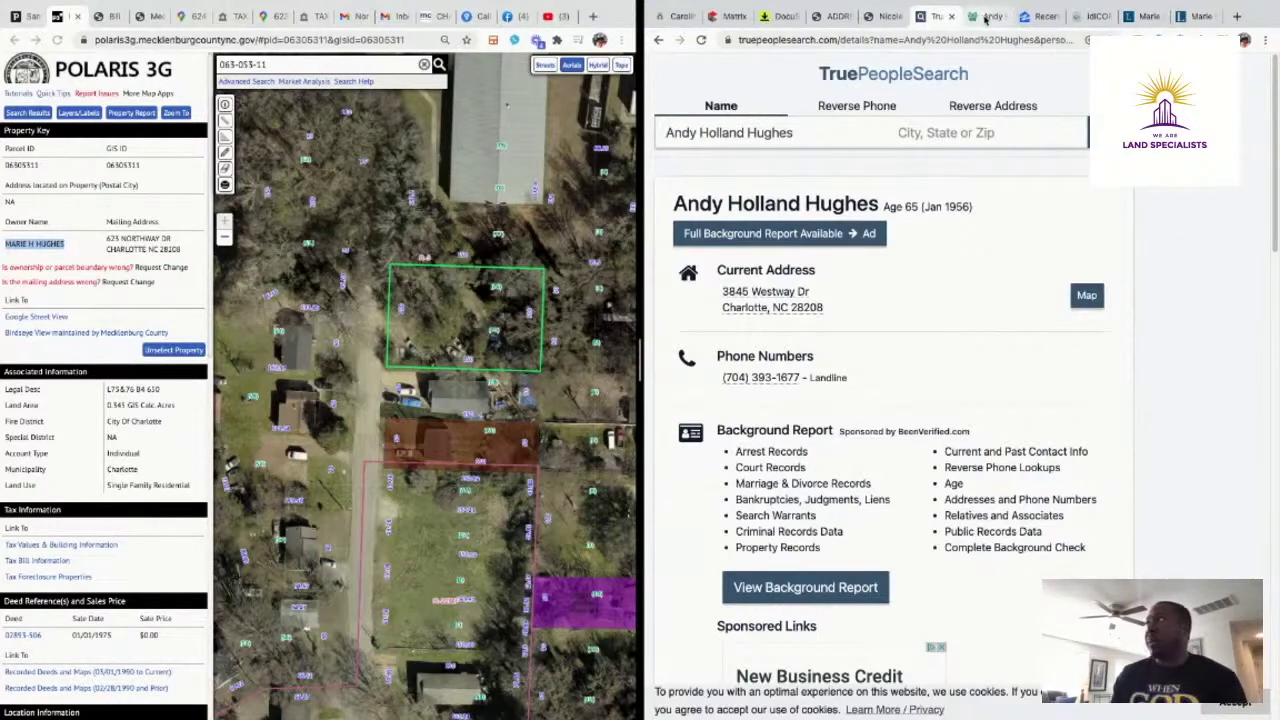
Rerun FastPeopleSearch's free search for the son in Charlotte, NC, with the CallRail log alongside
{"action": "left_click", "coordinate": [987, 17]}
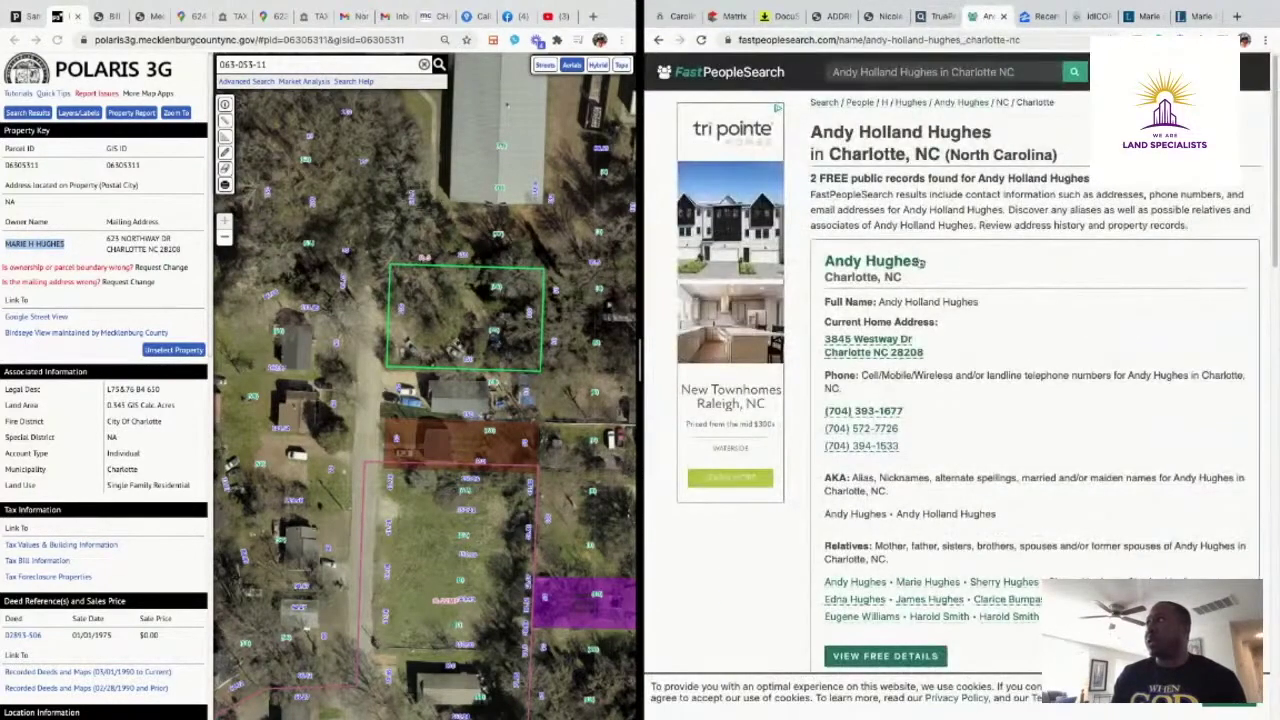
{"action": "scroll", "coordinate": [998, 301], "scroll_direction": "down", "scroll_amount": 5}
{"action": "scroll", "coordinate": [1034, 349], "scroll_direction": "up", "scroll_amount": 5}
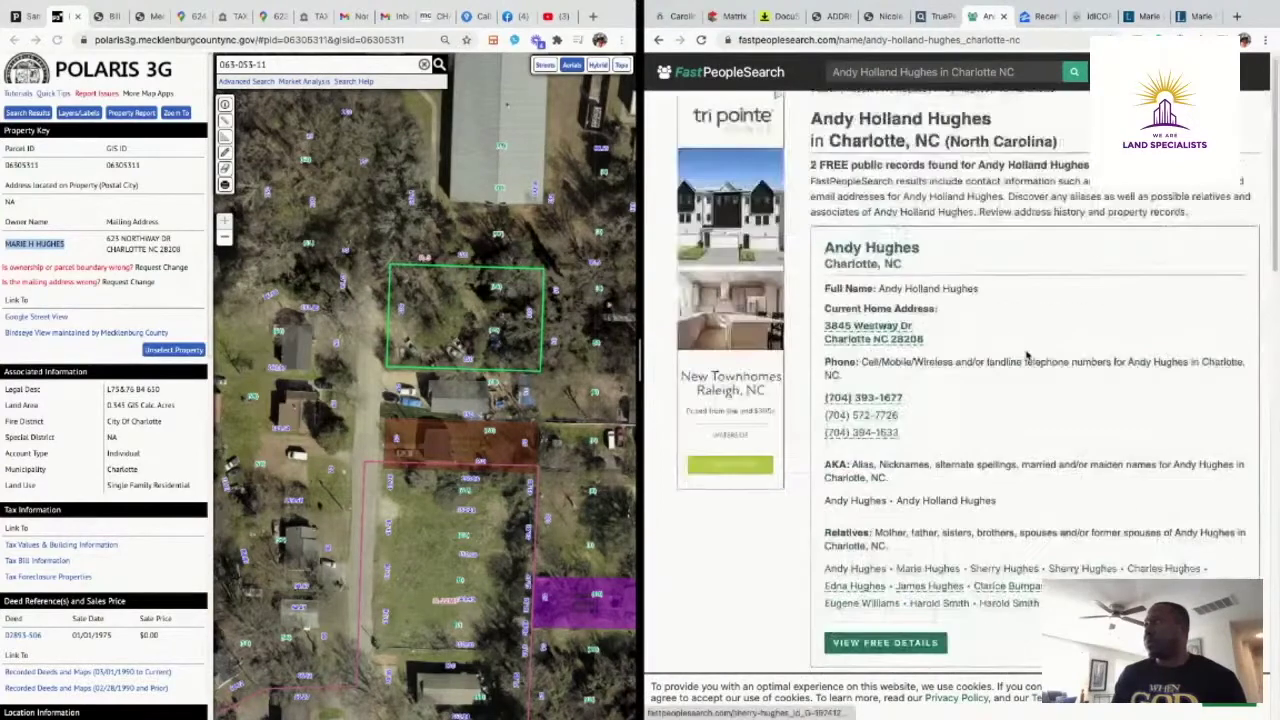
{"action": "left_click", "coordinate": [896, 76]}
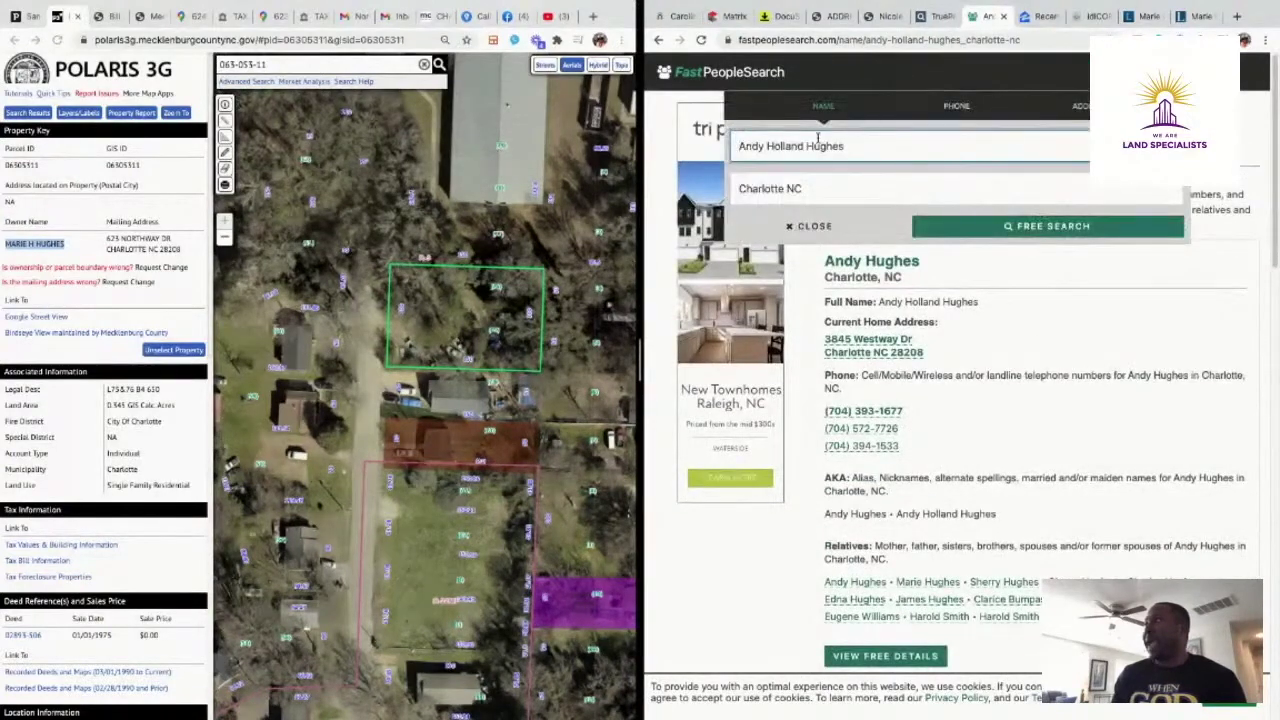
{"action": "left_click", "coordinate": [1015, 227]}
{"action": "scroll", "coordinate": [948, 314], "scroll_direction": "down", "scroll_amount": 2}
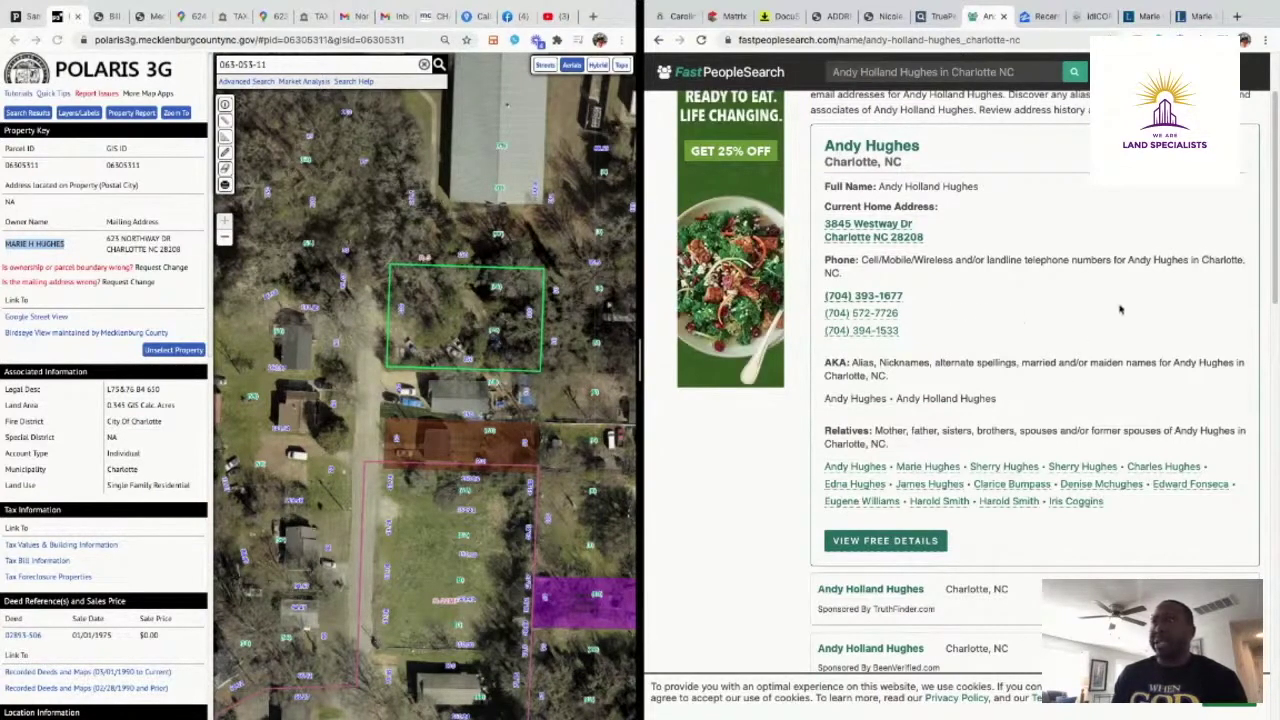
{"action": "left_click", "coordinate": [468, 17]}
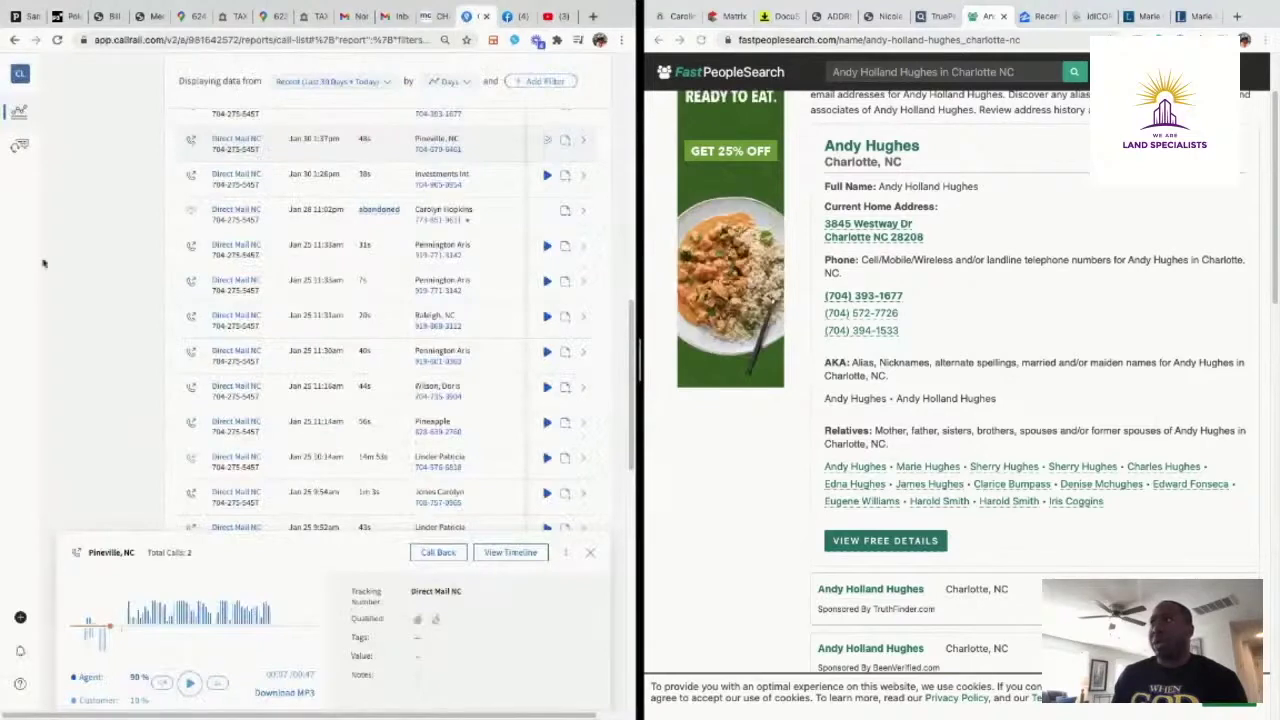
Play the 1m 54s Pineville, NC call from Jan 30 and pause it at 0:22
{"action": "left_click", "coordinate": [128, 630]}
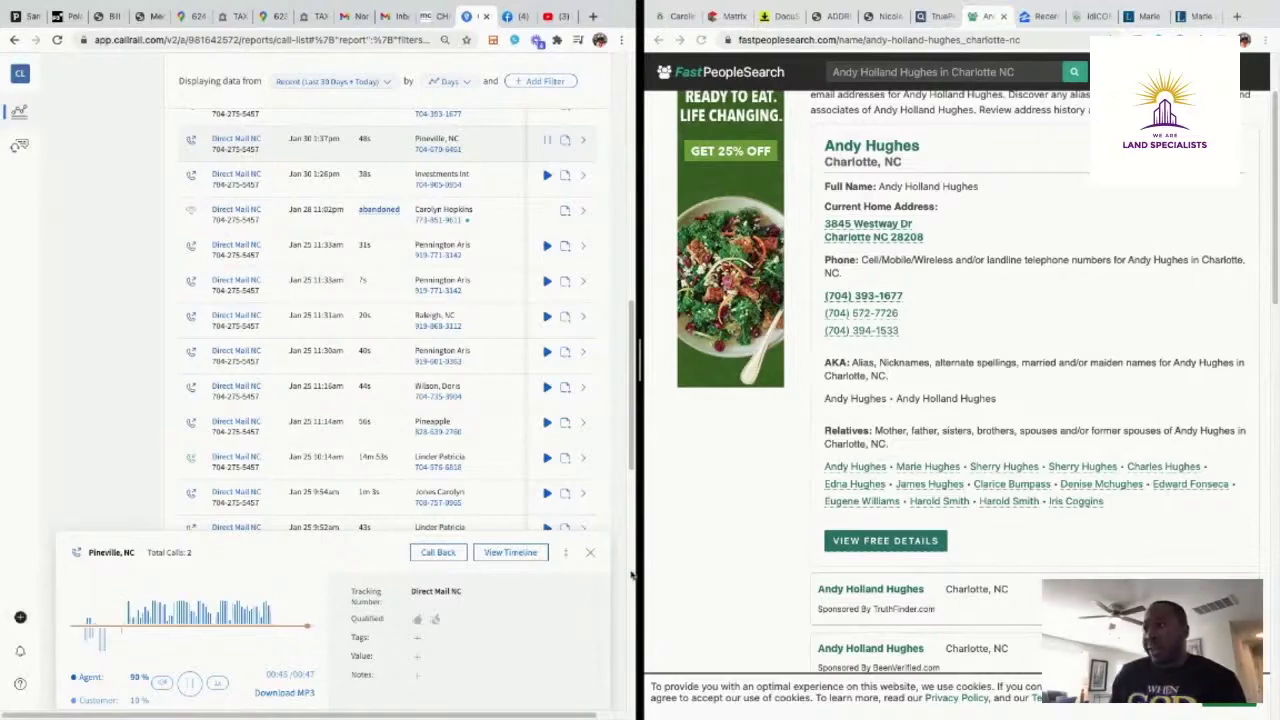
{"action": "left_click", "coordinate": [592, 554]}
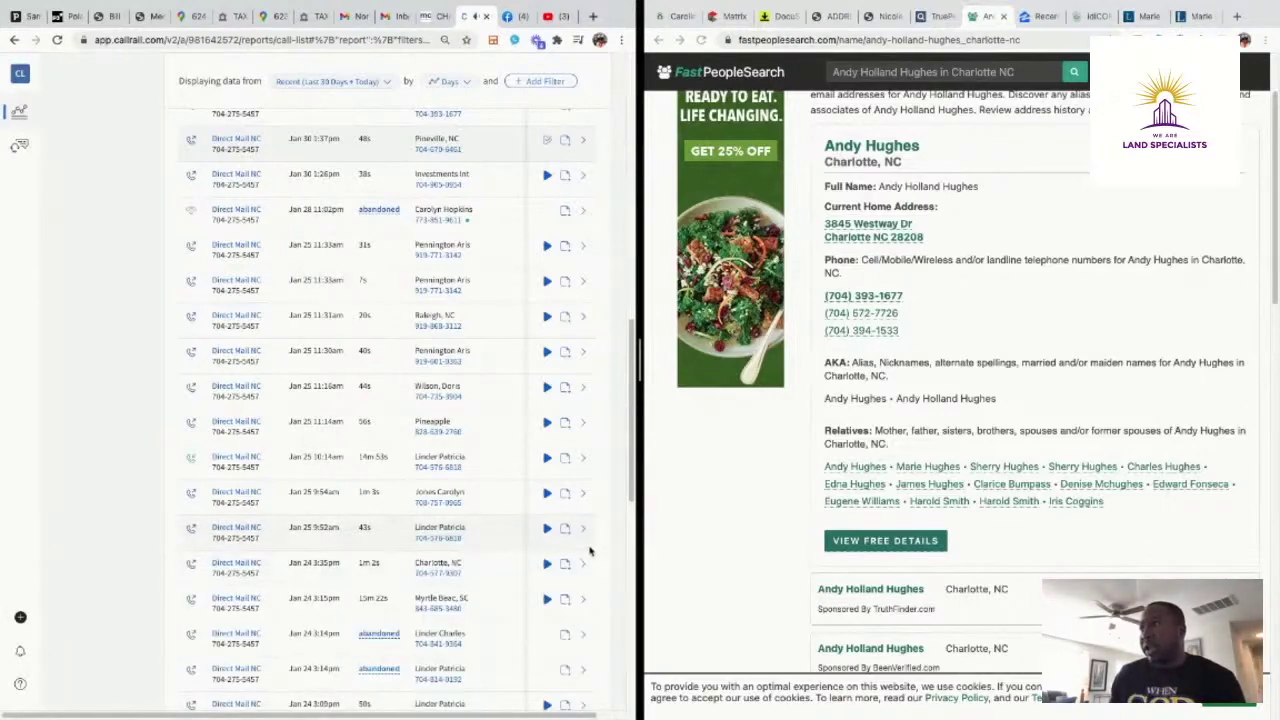
{"action": "scroll", "coordinate": [471, 486], "scroll_direction": "up", "scroll_amount": 1}
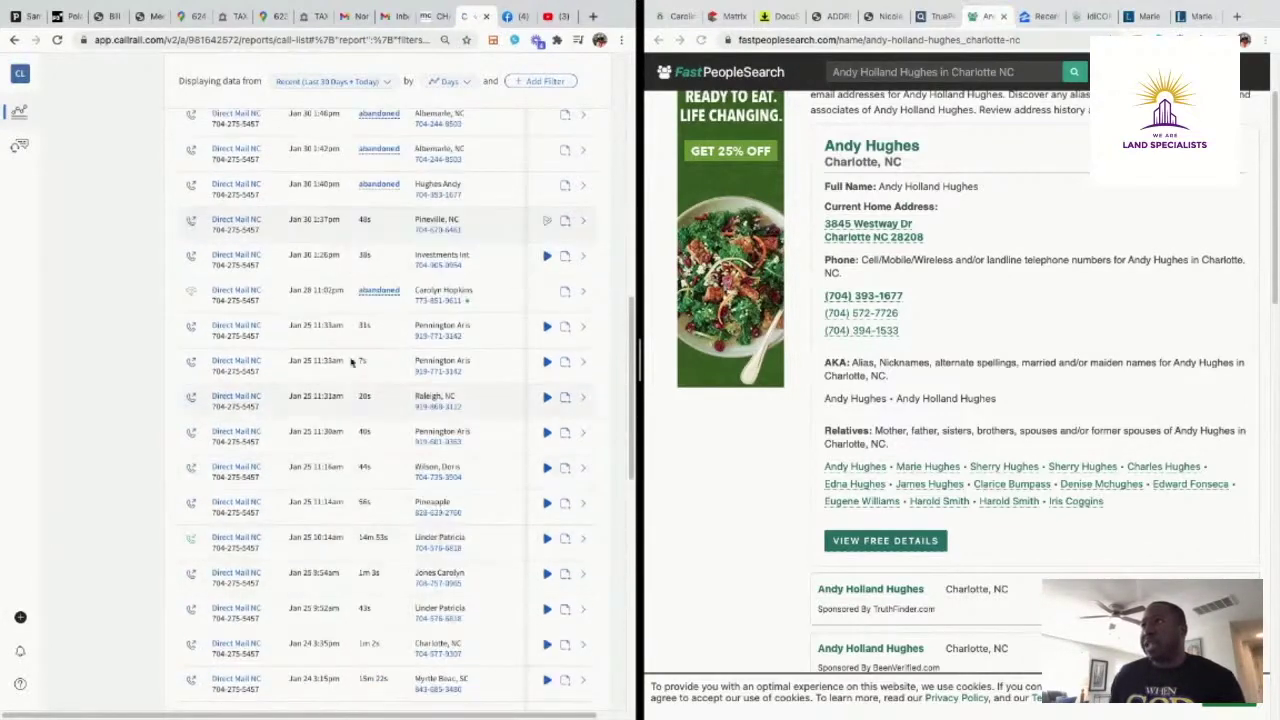
{"action": "scroll", "coordinate": [512, 238], "scroll_direction": "up", "scroll_amount": 2}
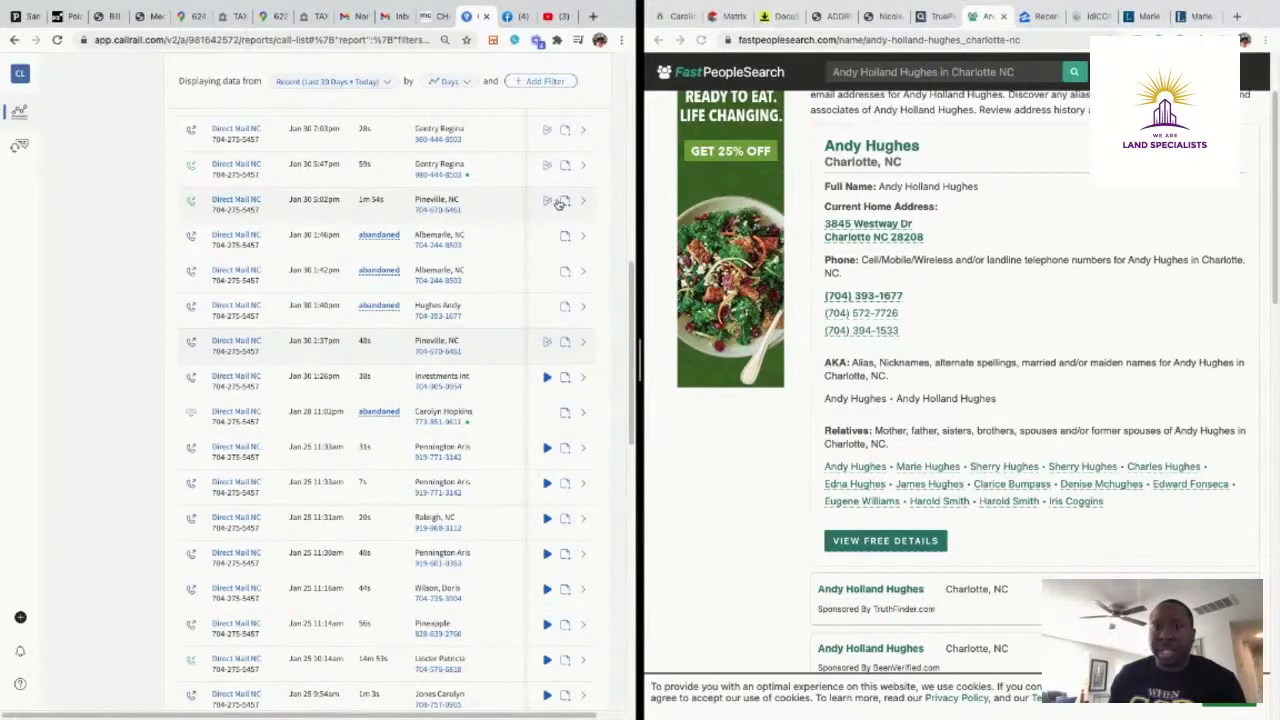
{"action": "left_click", "coordinate": [548, 202]}
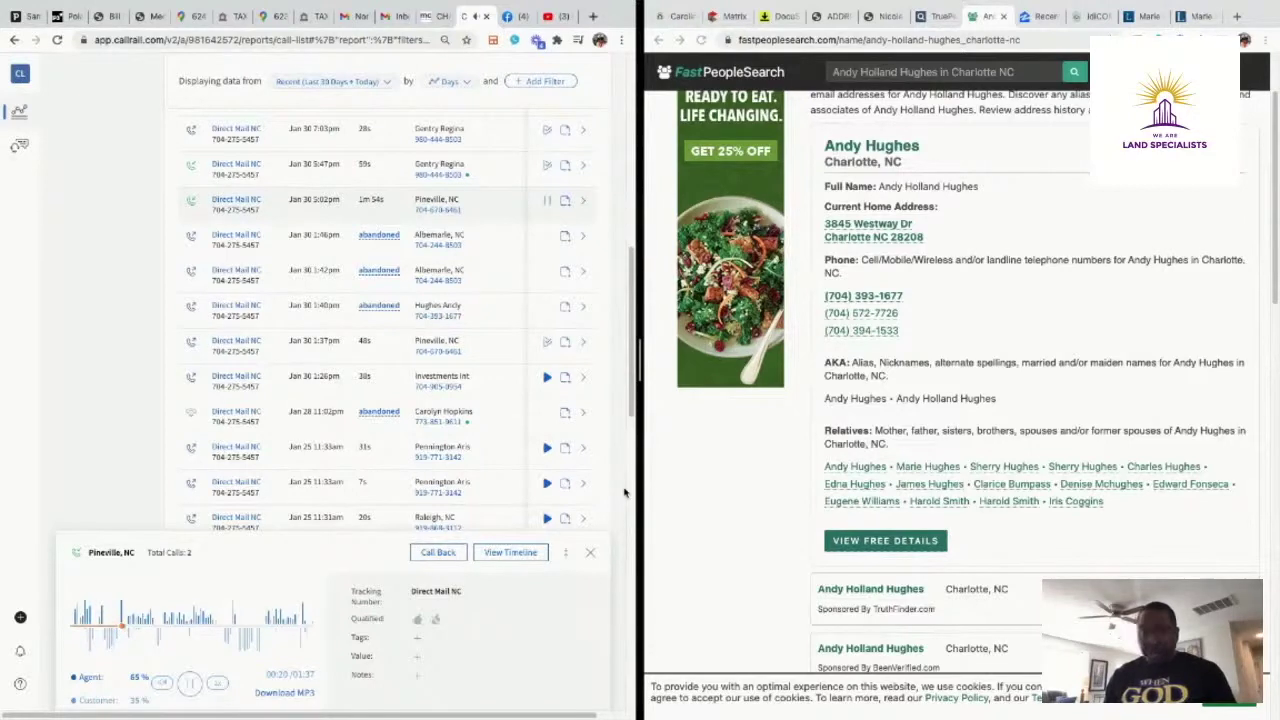
{"action": "left_click", "coordinate": [188, 684]}
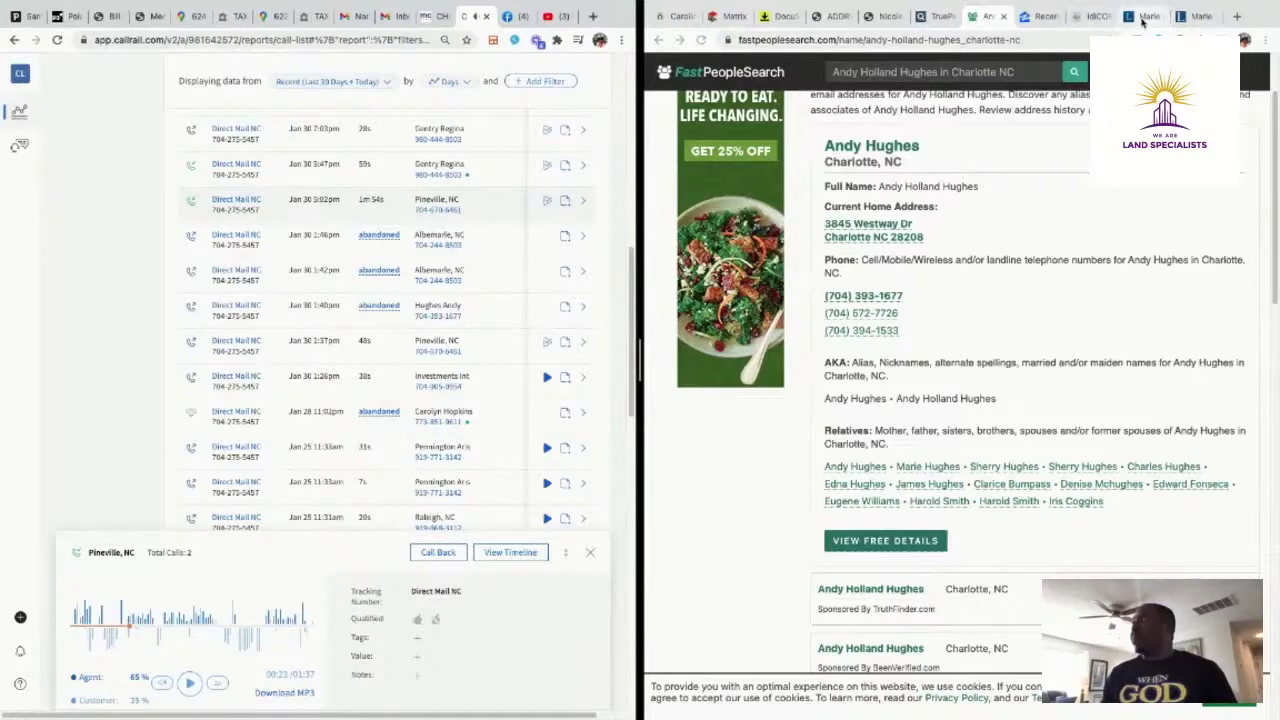
Show the owner's full newspaper obituary on Legacy.com and resume the Pineville call recording
{"action": "left_click", "coordinate": [1140, 16]}
{"action": "left_click", "coordinate": [1190, 16]}
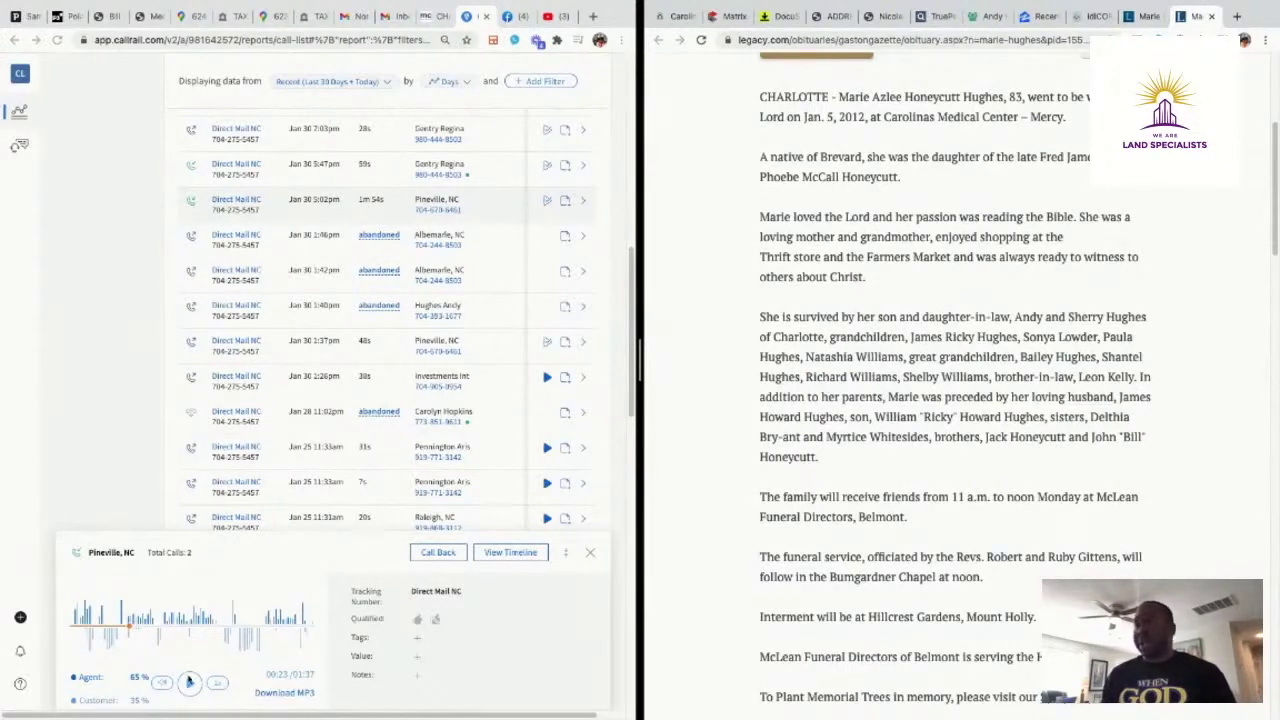
{"action": "left_click", "coordinate": [189, 683]}
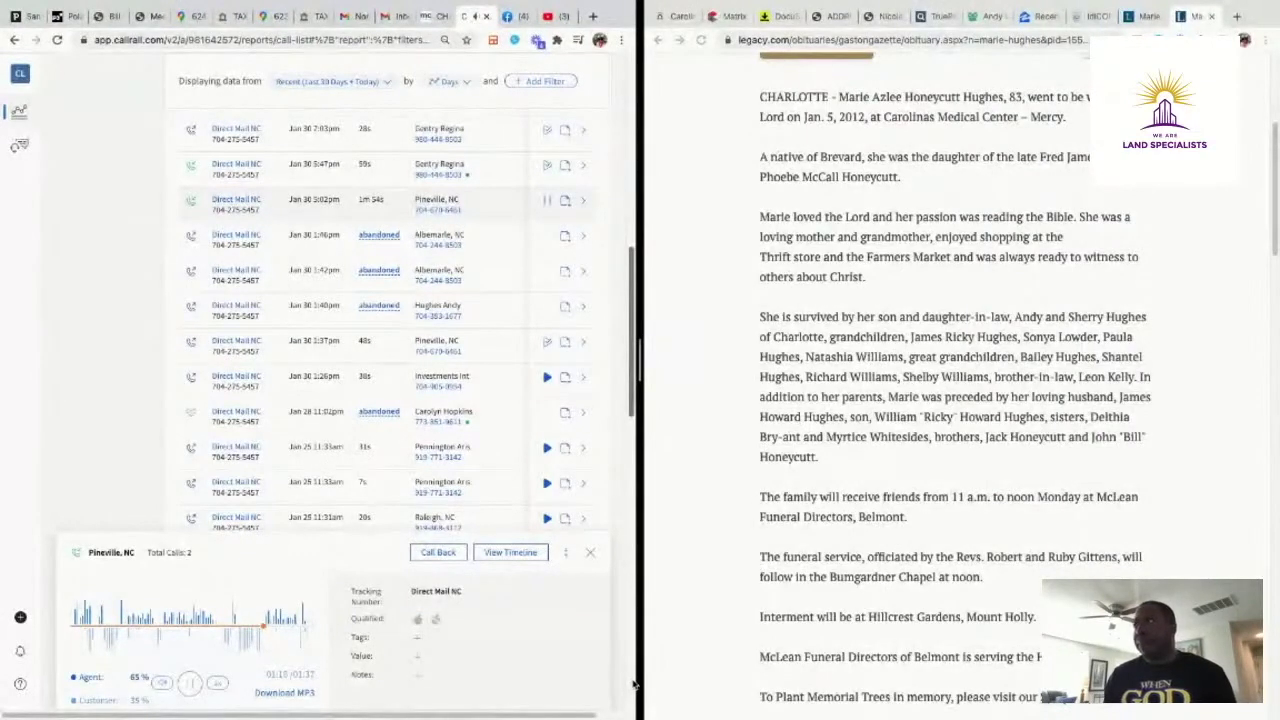
Pause and resume the Pineville, NC recording, leaving it paused at 1:23 of 1:37
{"action": "left_click", "coordinate": [188, 686]}
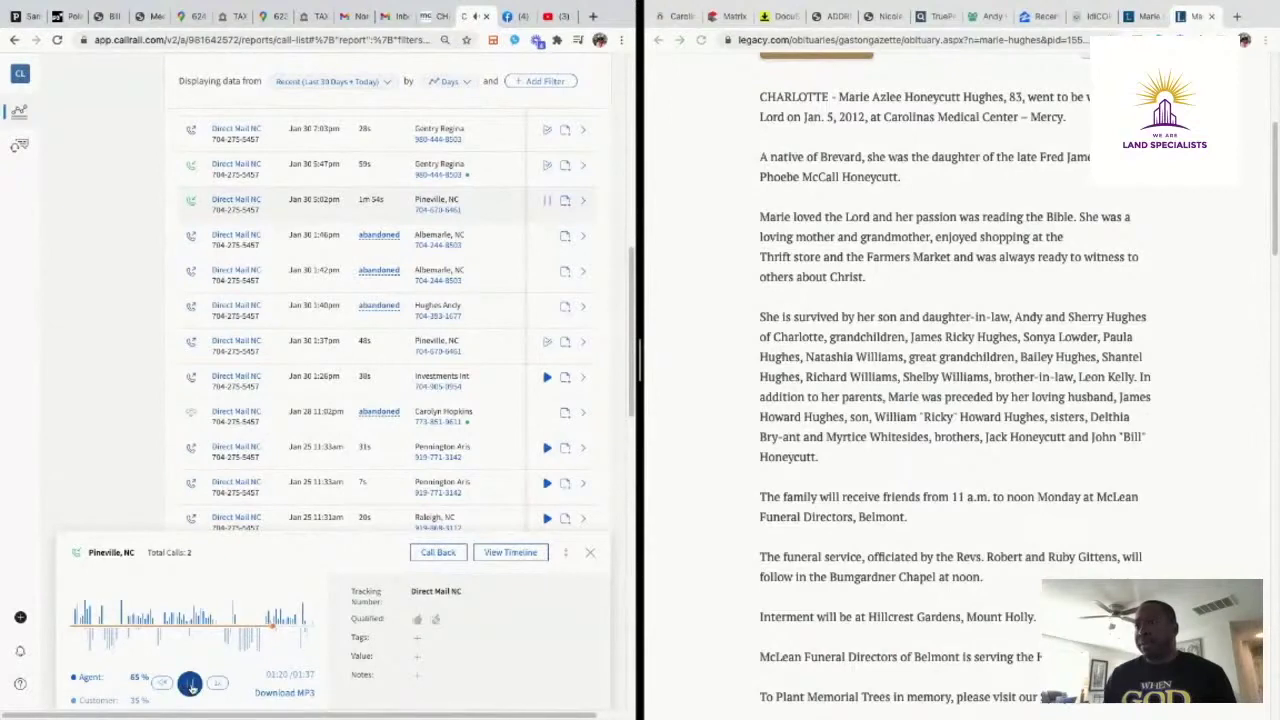
{"action": "left_click", "coordinate": [190, 686]}
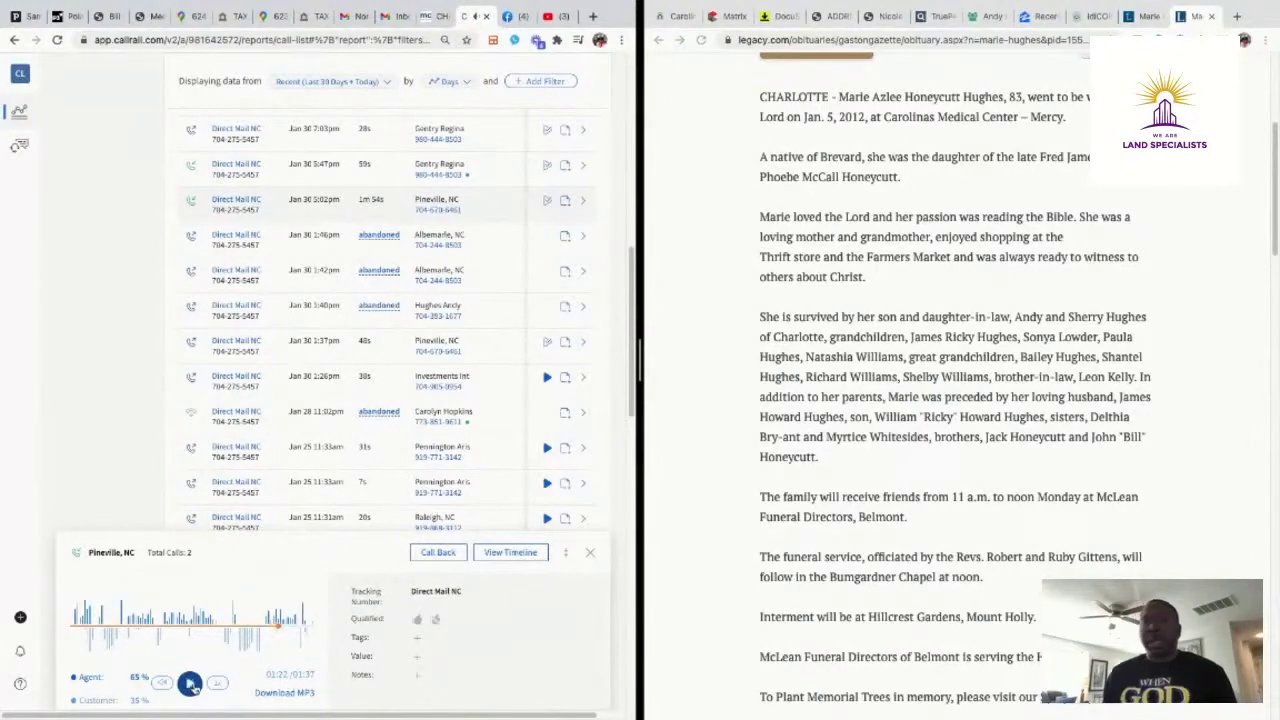
{"action": "left_click", "coordinate": [190, 685]}
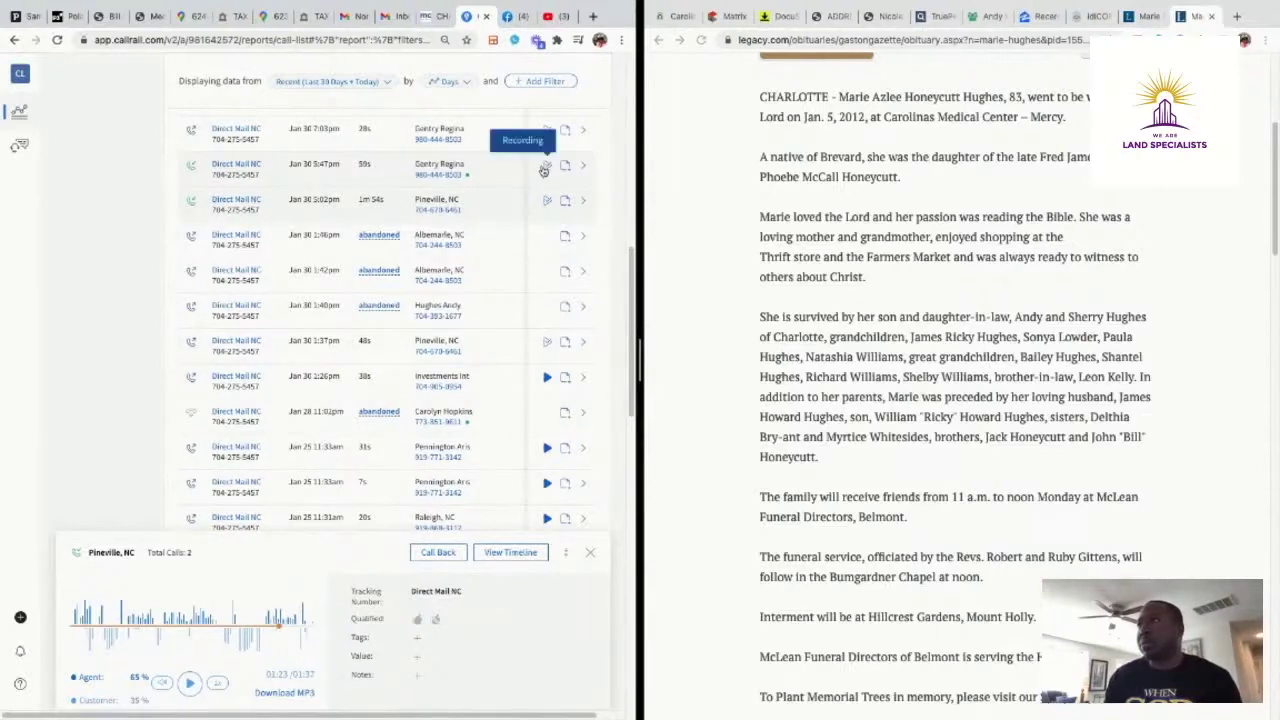
Play the 5:47pm Jan 30 Direct Mail NC call recording to 0:13, then pause it
{"action": "left_click", "coordinate": [545, 167]}
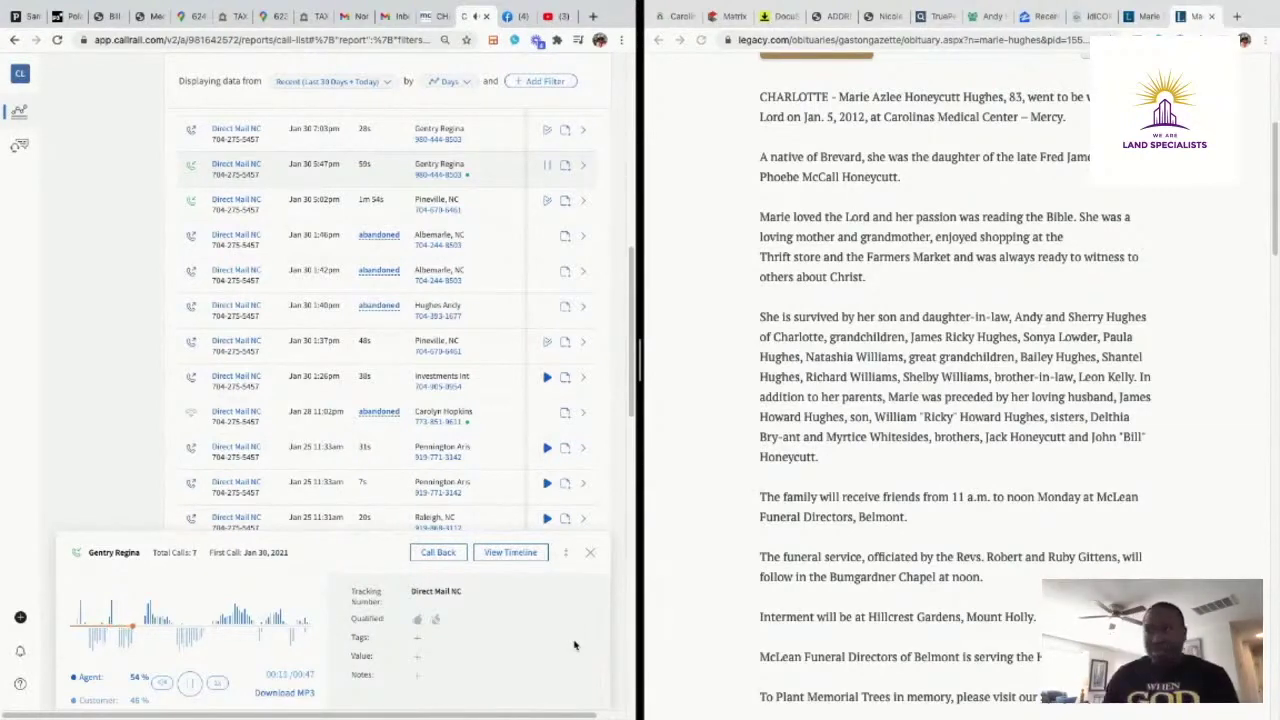
{"action": "left_click", "coordinate": [190, 685]}
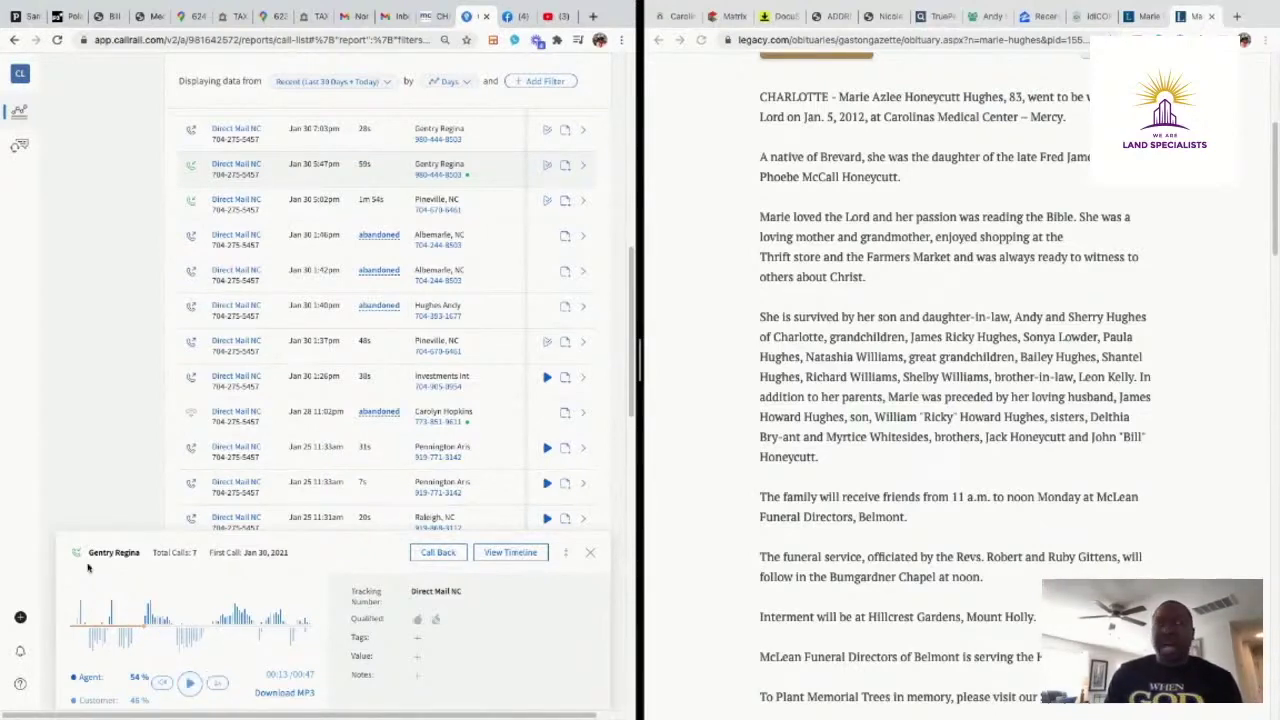
Sign in to DocuSign with the account e-mail and password
{"action": "left_click", "coordinate": [778, 18]}
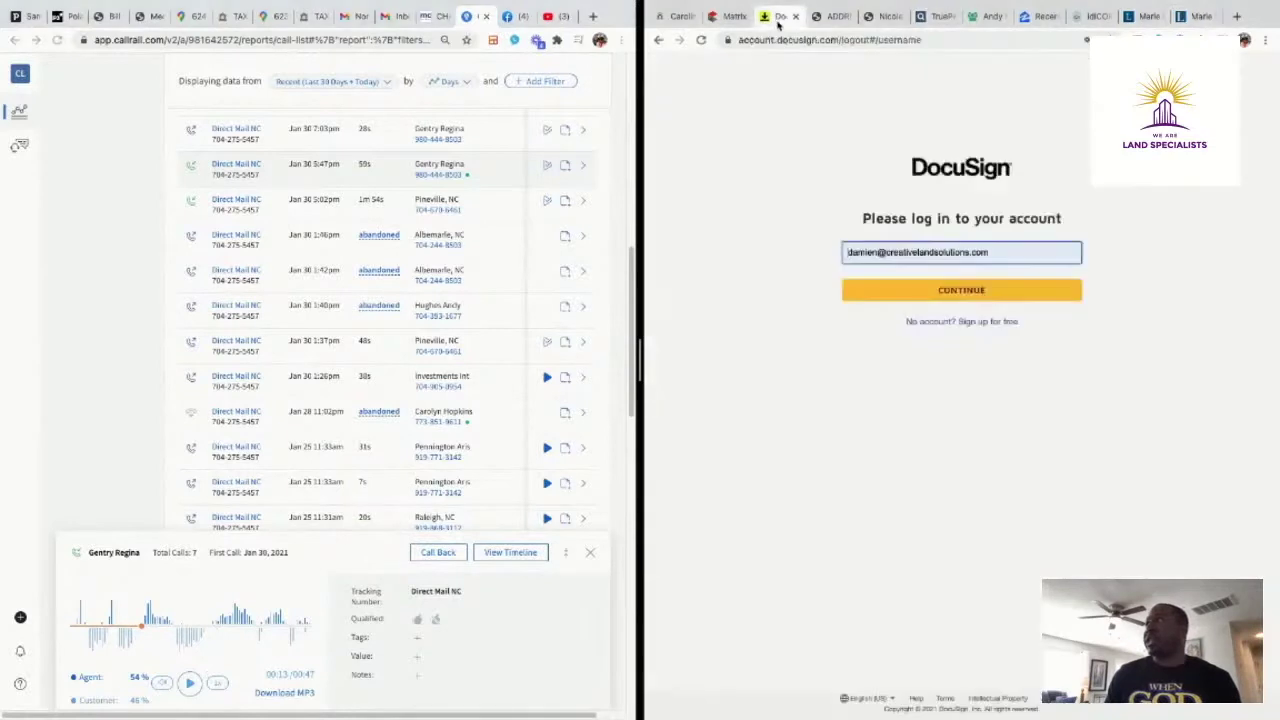
{"action": "left_click", "coordinate": [987, 291]}
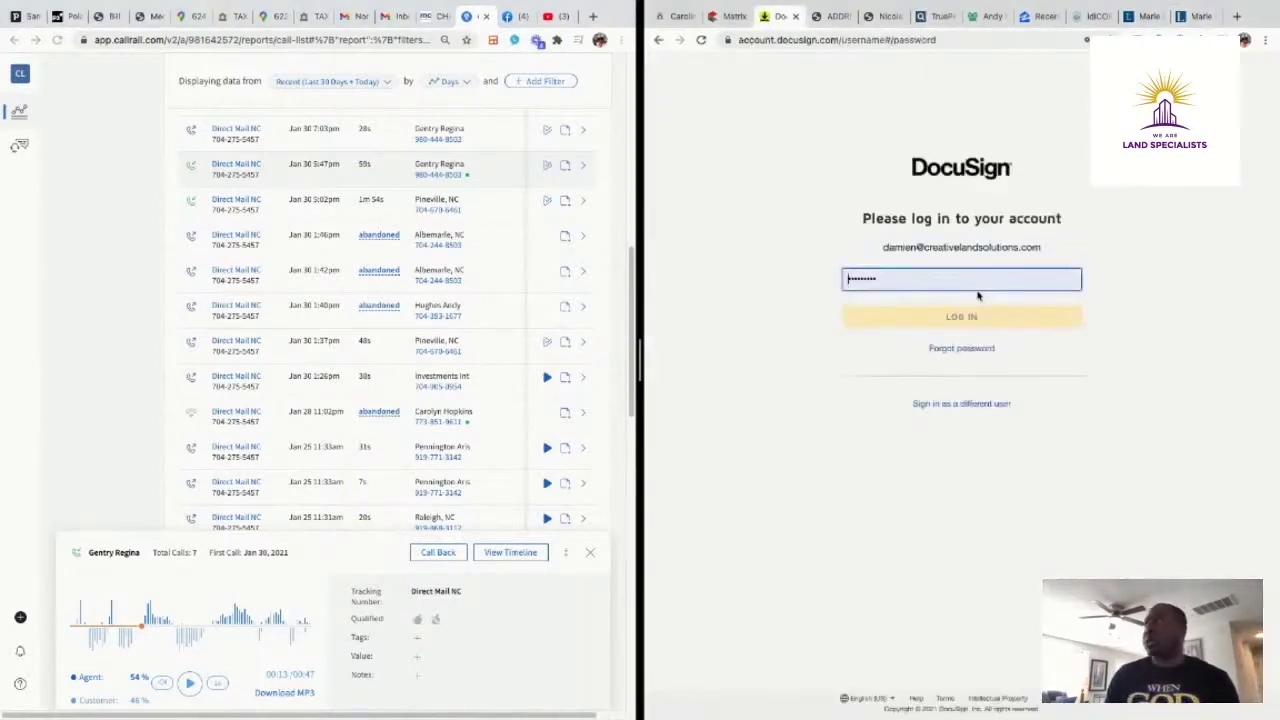
{"action": "left_click", "coordinate": [977, 320]}
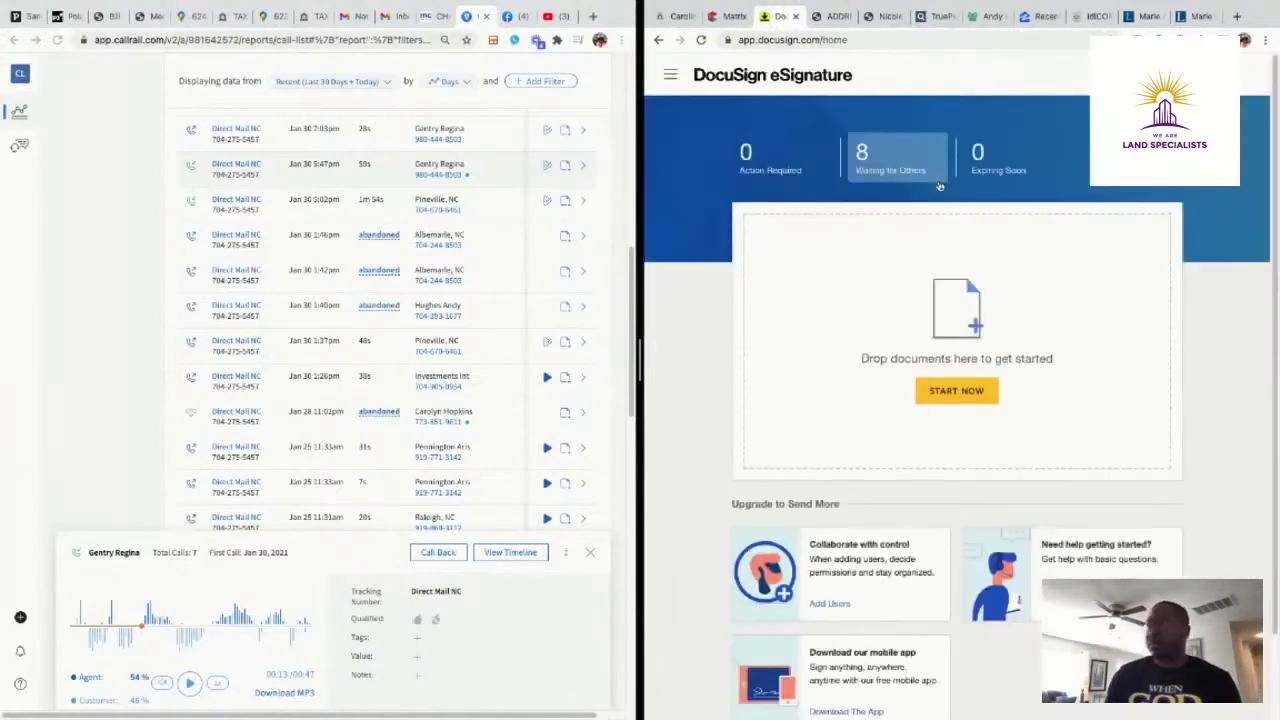
{"action": "left_click", "coordinate": [665, 78]}
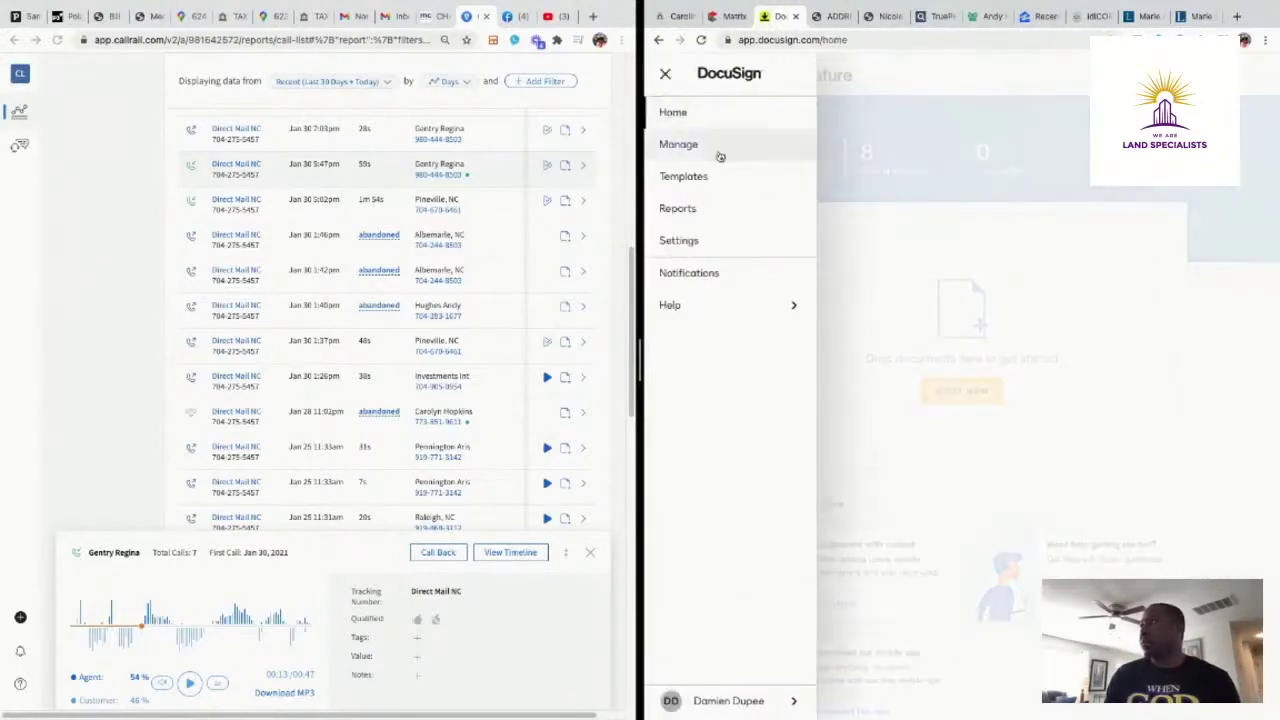
{"action": "left_click", "coordinate": [707, 149]}
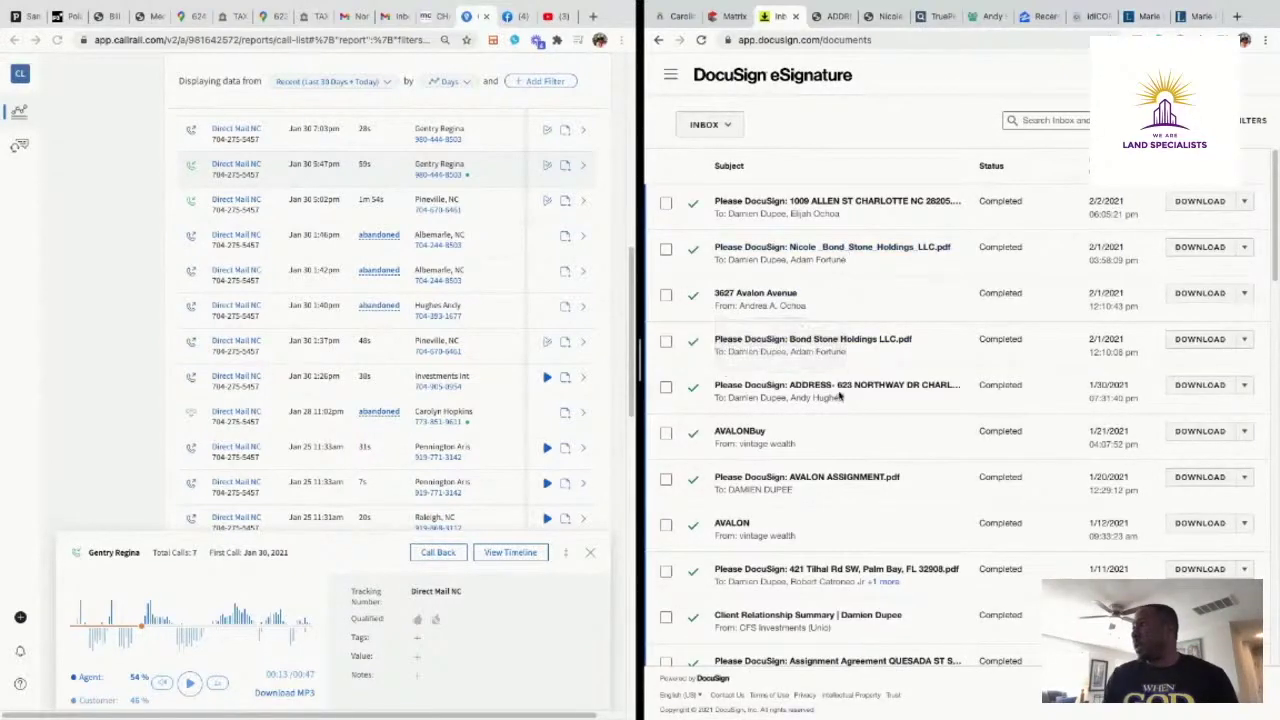
{"action": "left_click", "coordinate": [843, 390]}
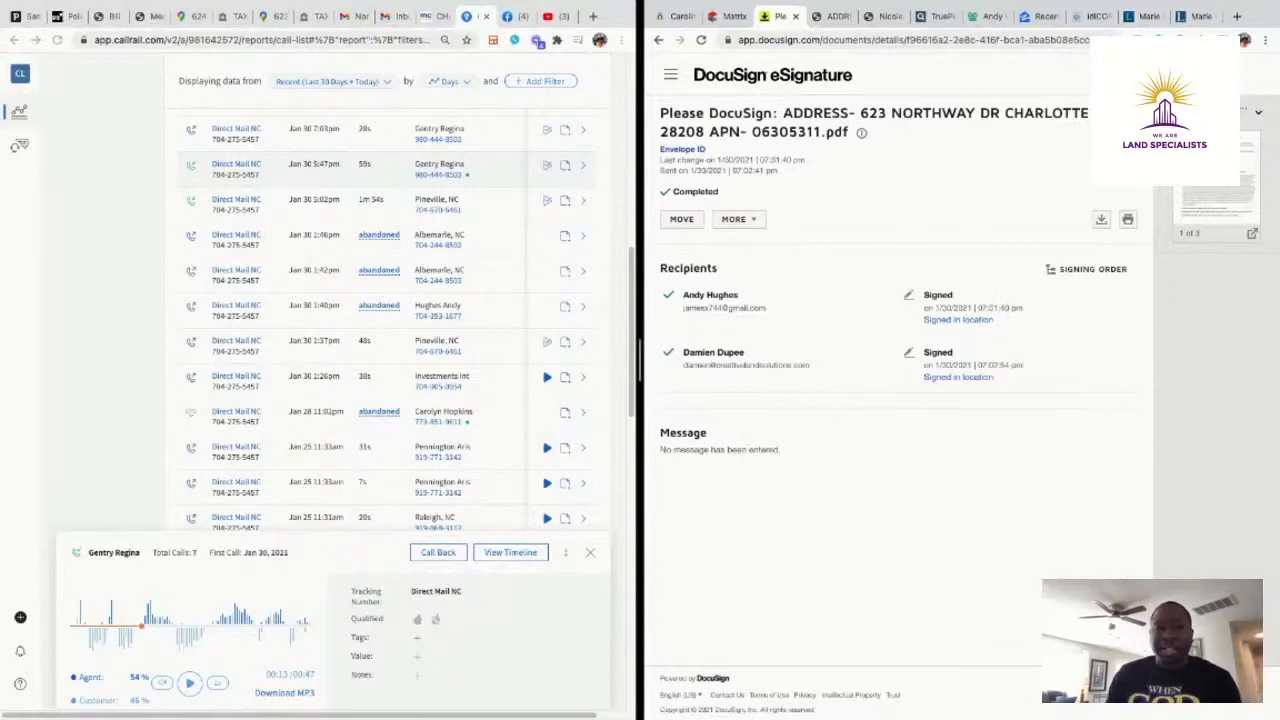
{"action": "scroll", "coordinate": [351, 348], "scroll_direction": "down", "scroll_amount": 1}
{"action": "scroll", "coordinate": [351, 348], "scroll_direction": "down", "scroll_amount": 1}
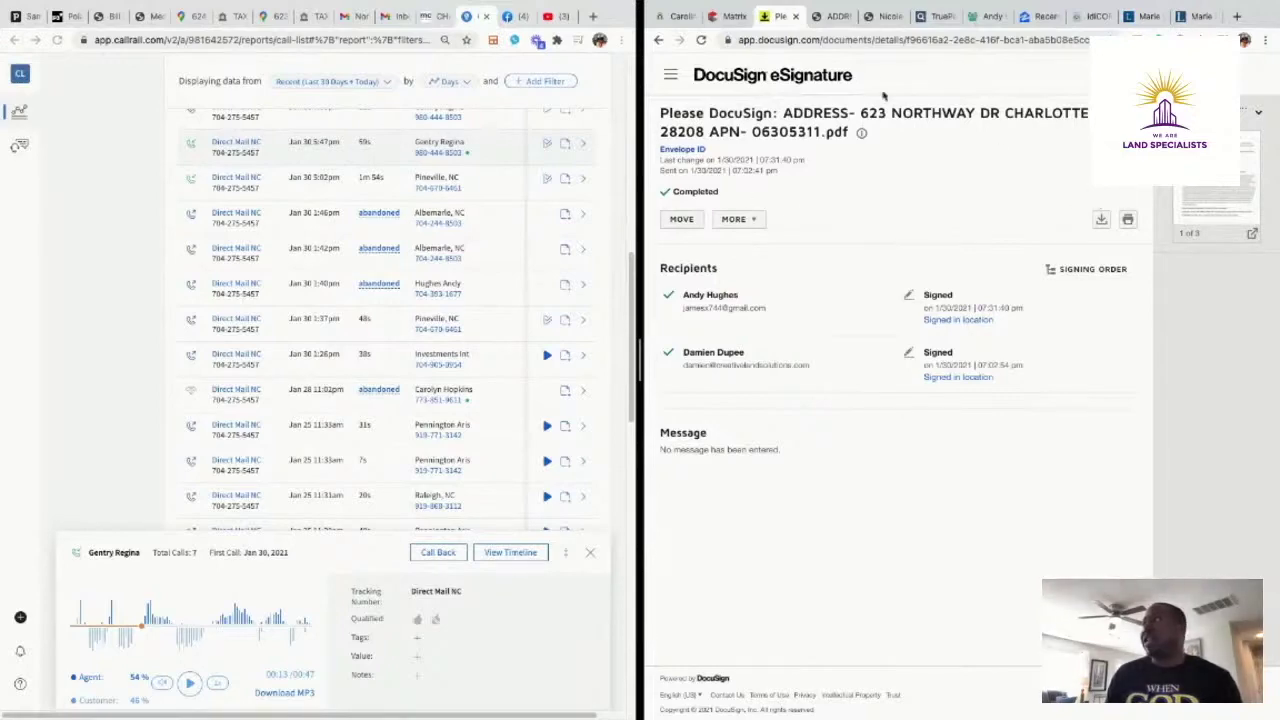
{"action": "left_click", "coordinate": [836, 16]}
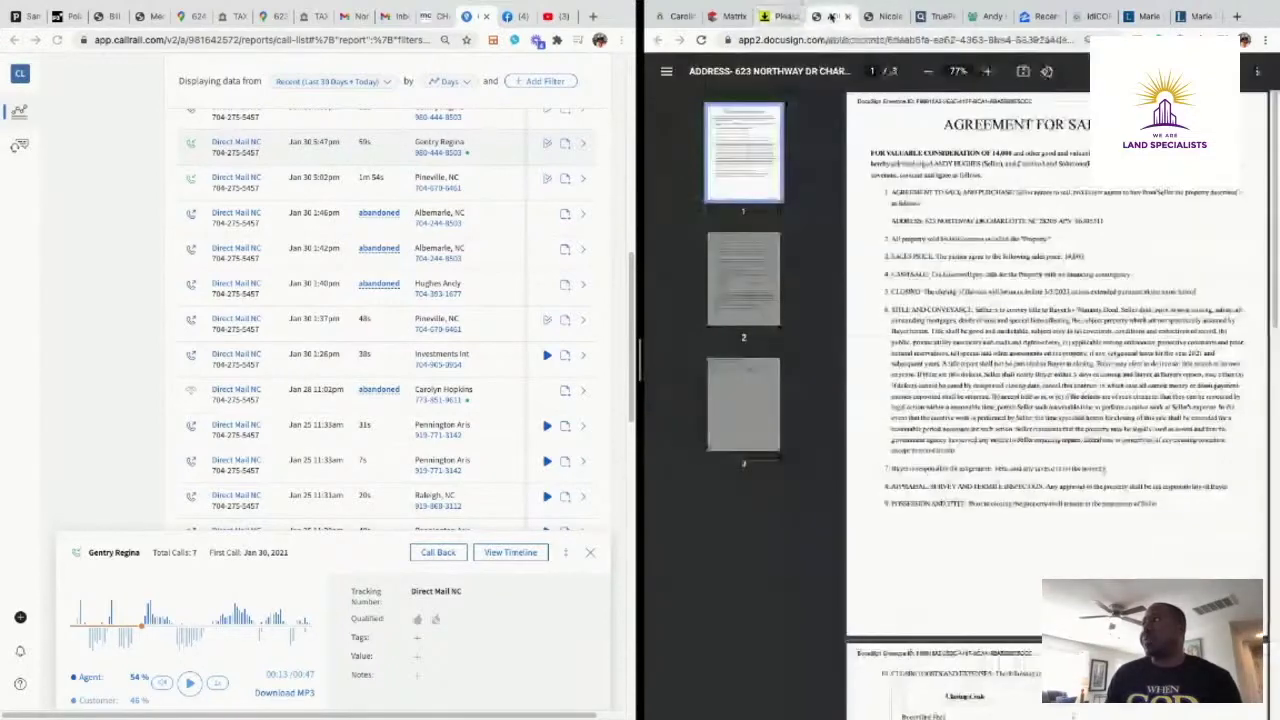
{"action": "scroll", "coordinate": [1003, 380], "scroll_direction": "up", "scroll_amount": 10}
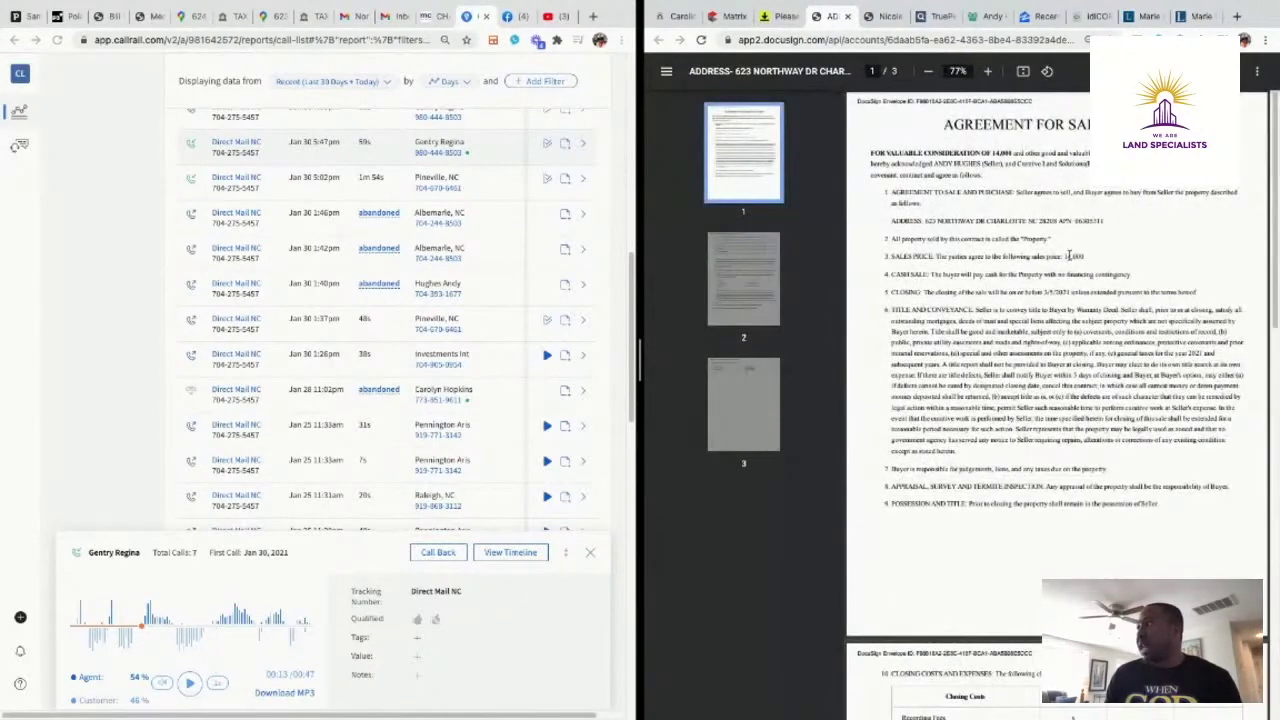
{"action": "scroll", "coordinate": [957, 457], "scroll_direction": "down", "scroll_amount": 3}
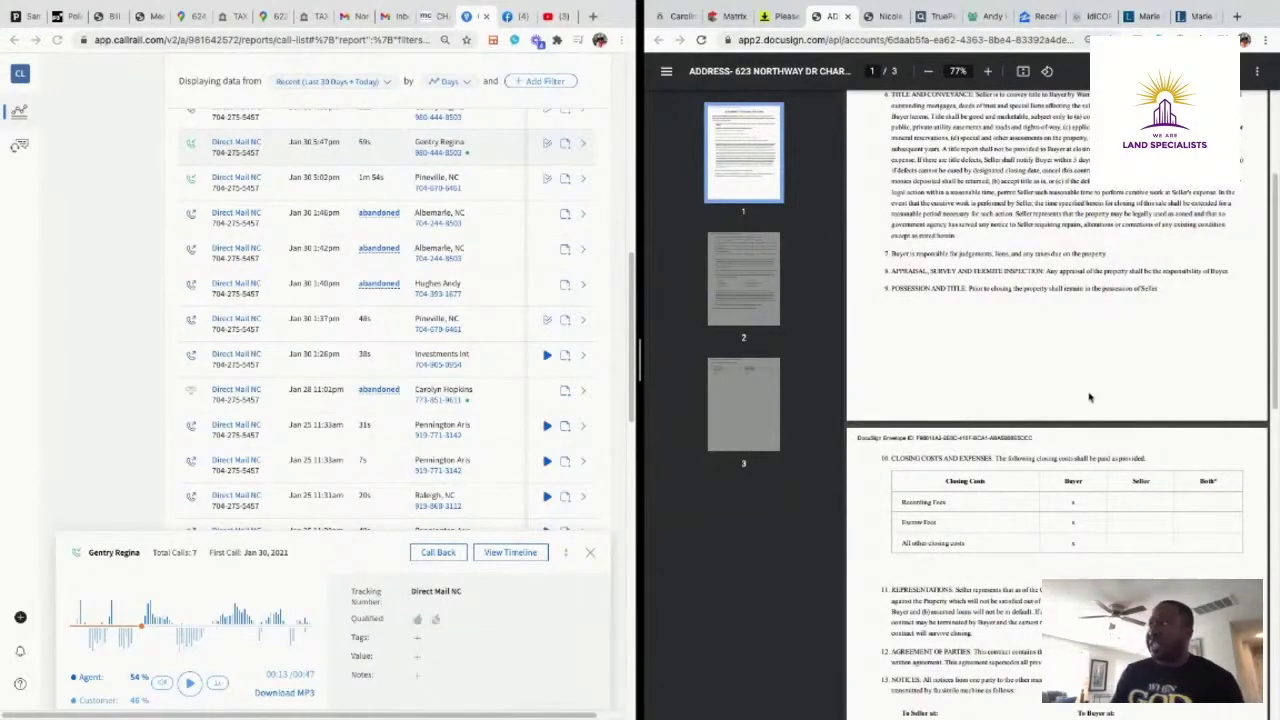
{"action": "scroll", "coordinate": [1090, 397], "scroll_direction": "down", "scroll_amount": 10}
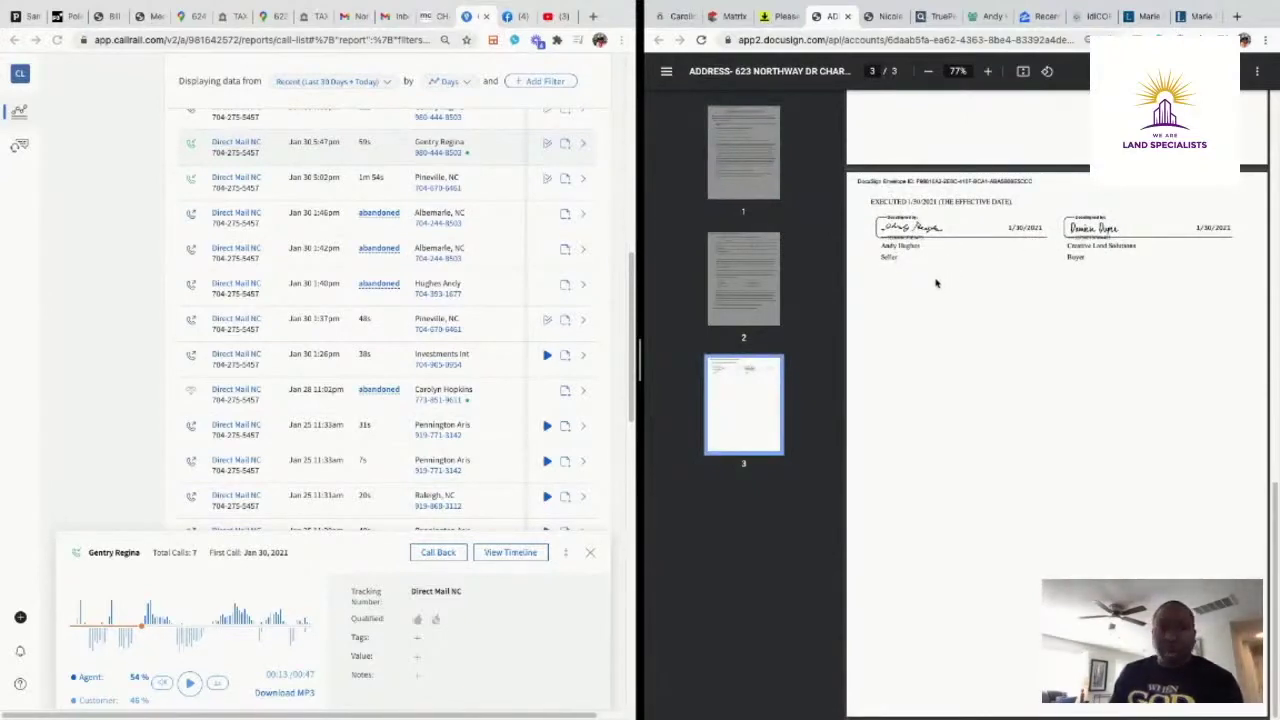
{"action": "scroll", "coordinate": [936, 283], "scroll_direction": "up", "scroll_amount": 8}
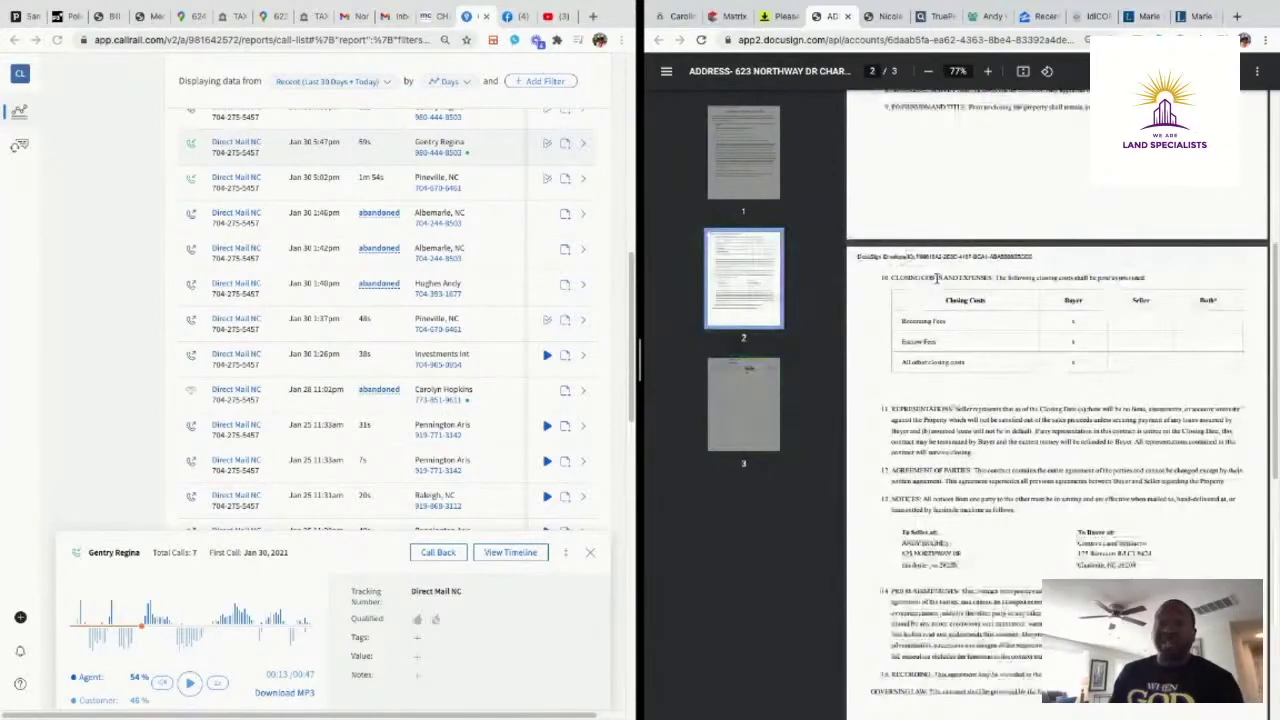
{"action": "scroll", "coordinate": [936, 283], "scroll_direction": "up", "scroll_amount": 4}
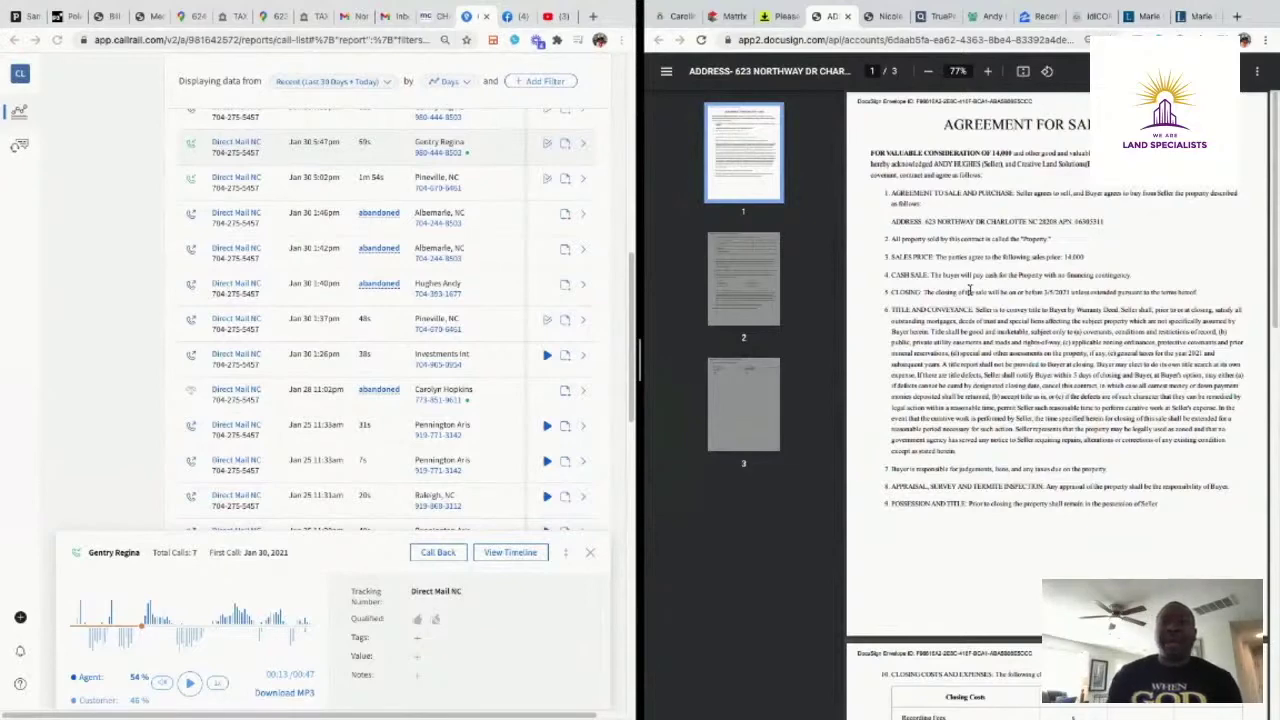
{"action": "left_click", "coordinate": [872, 20]}
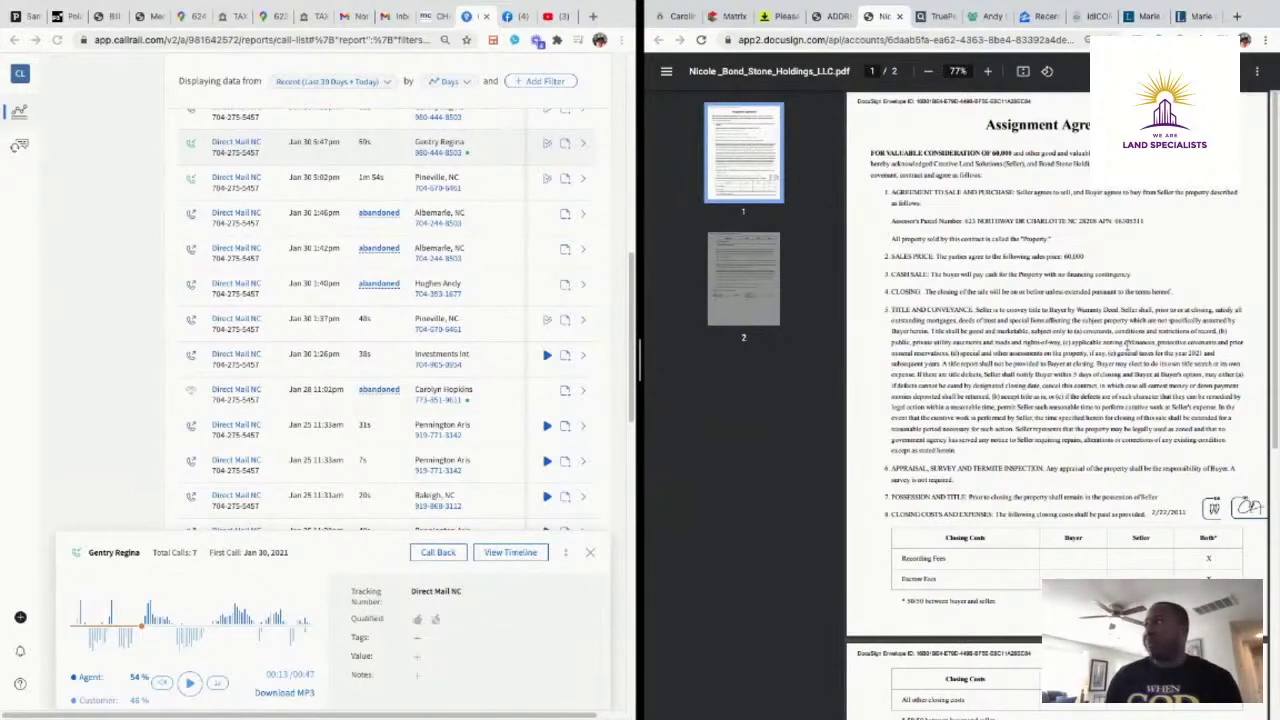
{"action": "scroll", "coordinate": [1129, 350], "scroll_direction": "down", "scroll_amount": 1}
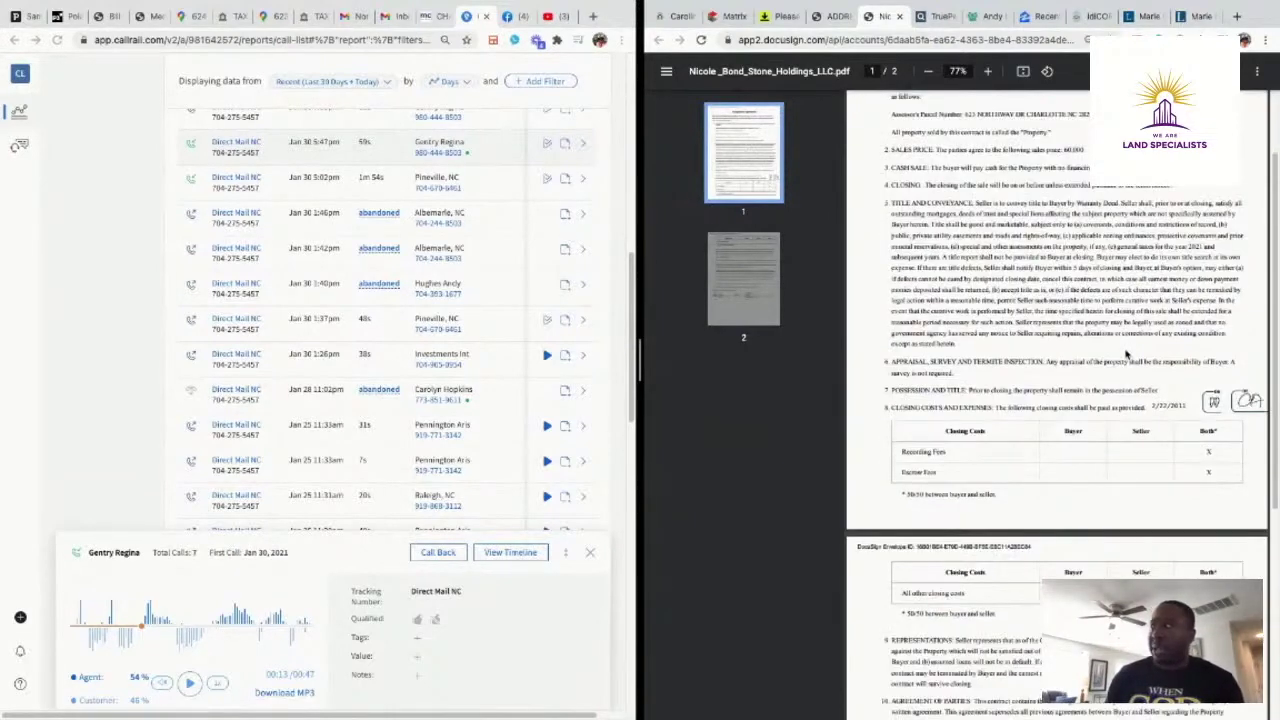
{"action": "scroll", "coordinate": [1127, 355], "scroll_direction": "up", "scroll_amount": 1}
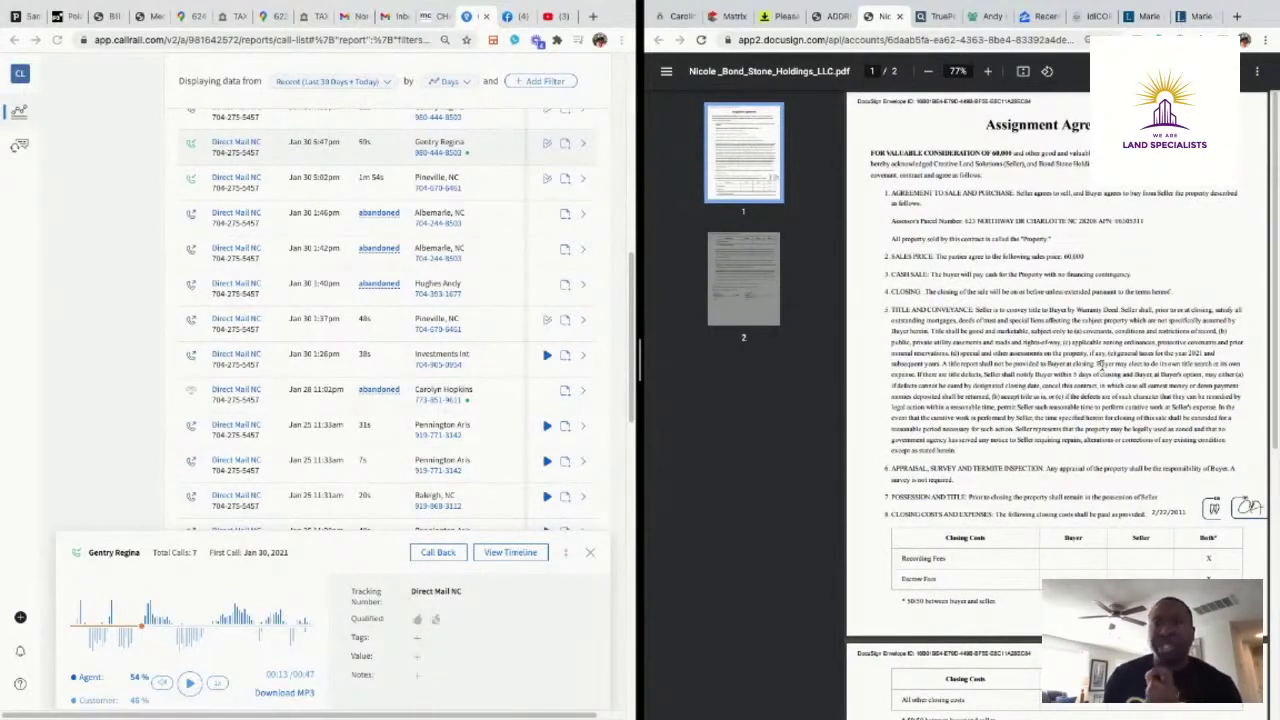
{"action": "left_click", "coordinate": [186, 24]}
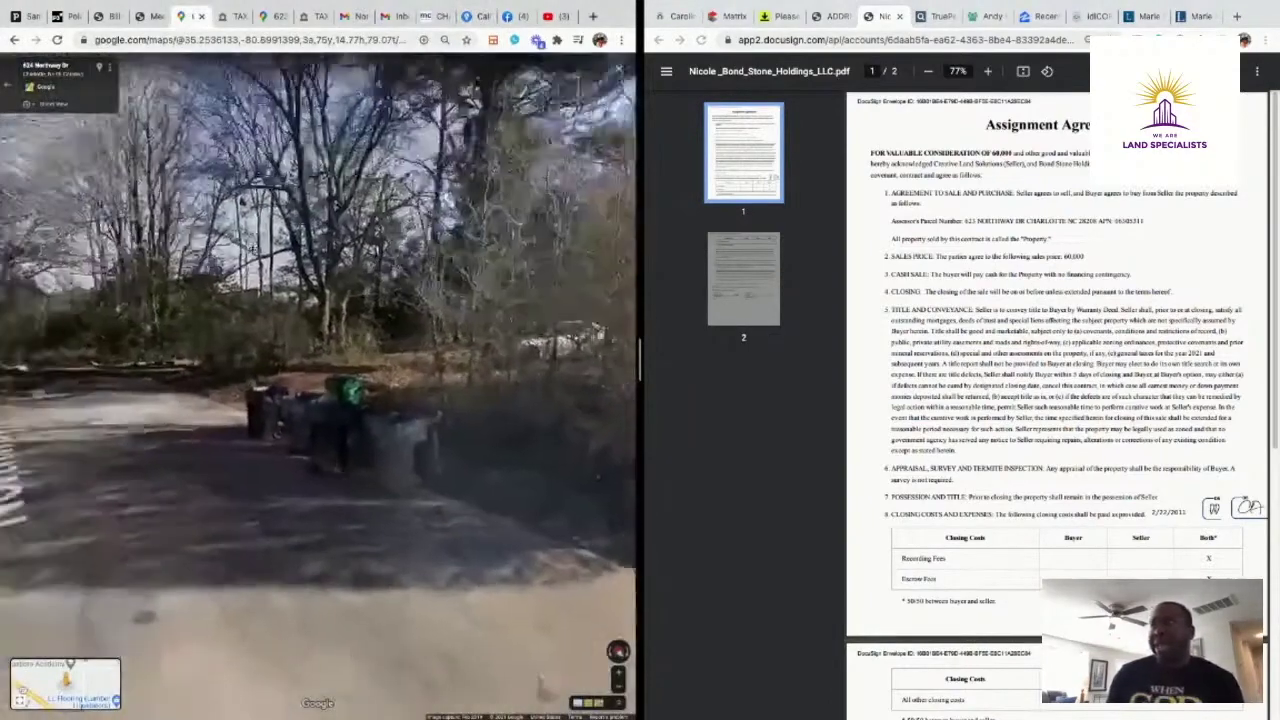
Move along Northway Dr in Street View, looking at the parked cars, trash cans and house, to reach the driveway
{"action": "key", "text": "Up"}
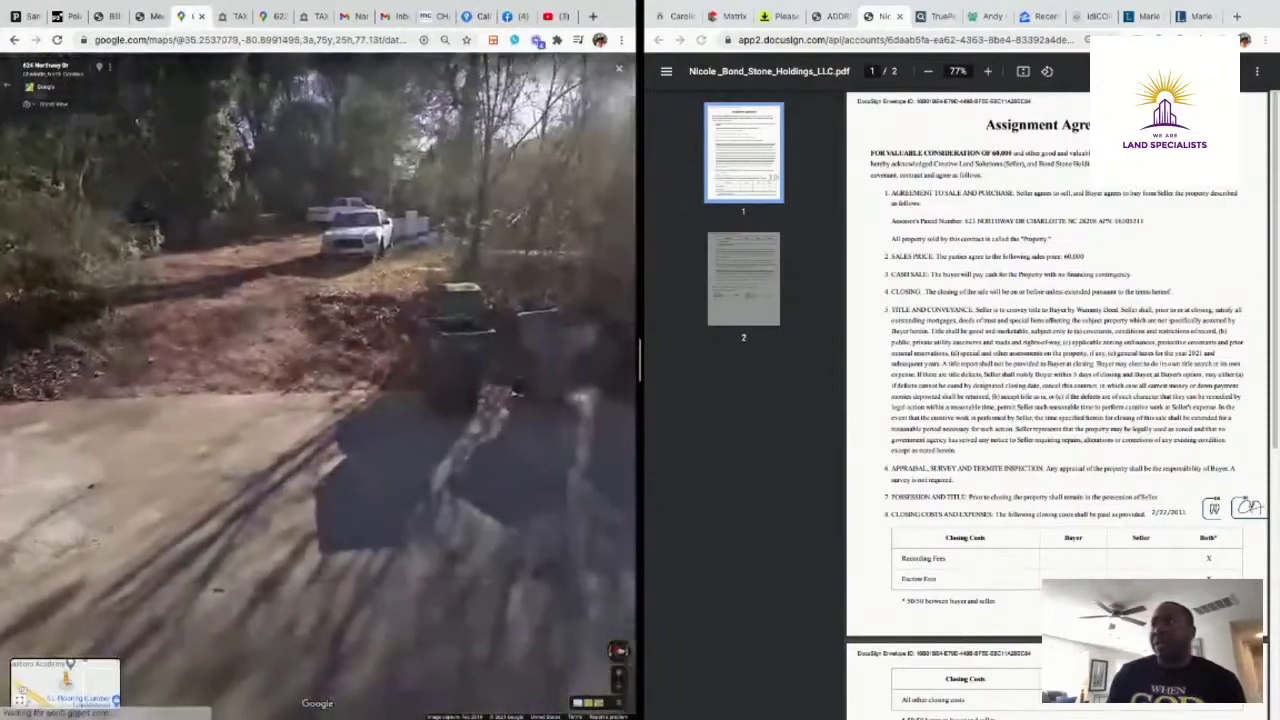
{"action": "left_click_drag", "start_coordinate": [270, 188], "coordinate": [412, 308]}
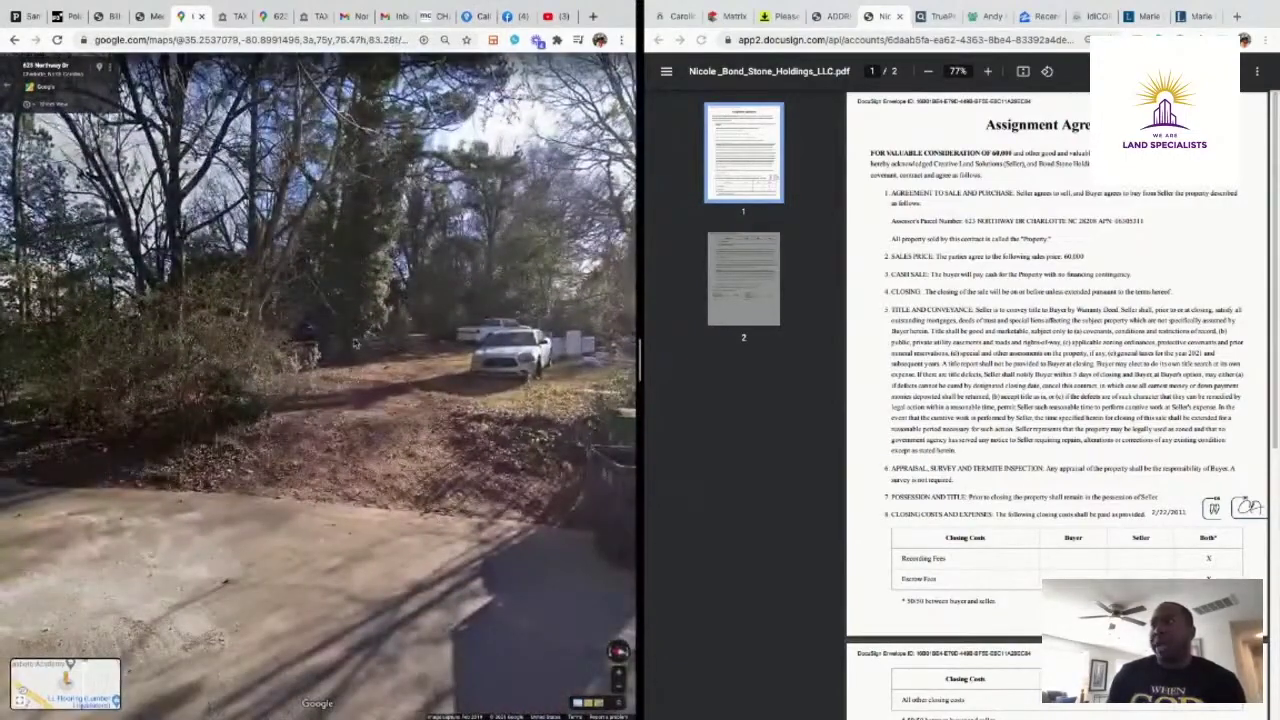
{"action": "left_click_drag", "start_coordinate": [428, 380], "coordinate": [230, 295]}
{"action": "left_click_drag", "start_coordinate": [420, 335], "coordinate": [497, 320]}
{"action": "left_click_drag", "start_coordinate": [195, 330], "coordinate": [366, 336]}
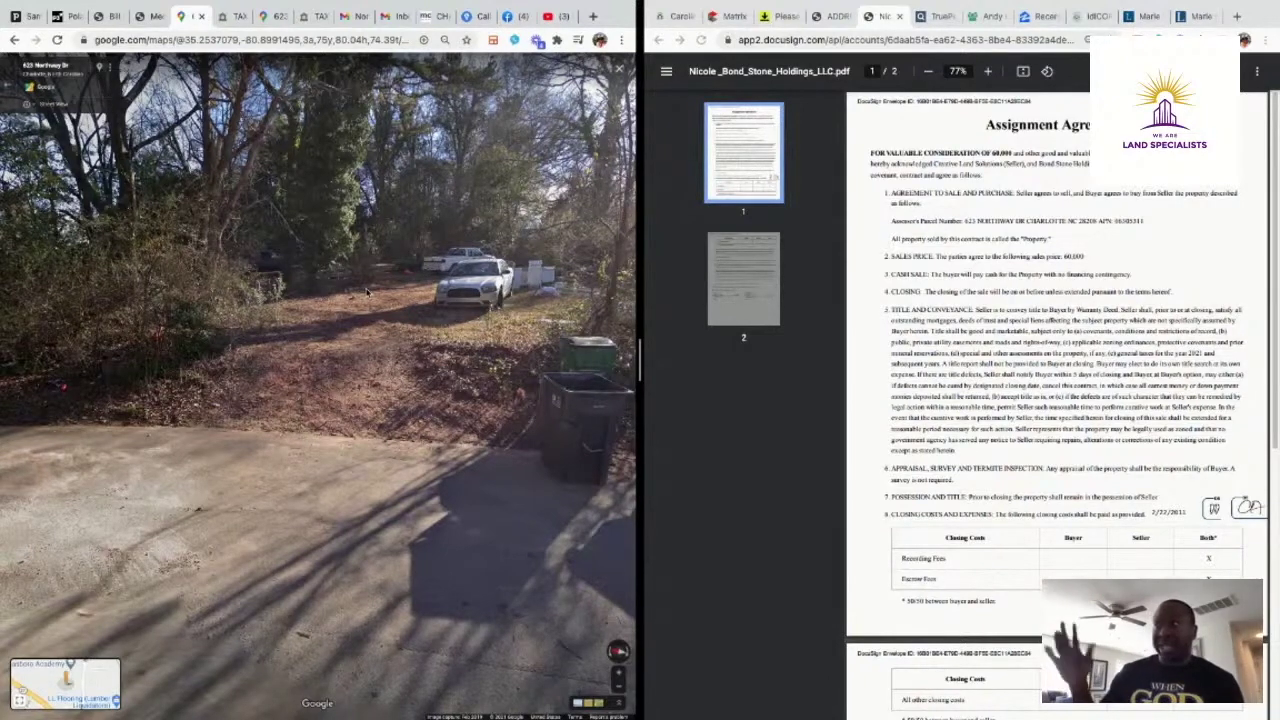
{"action": "left_click_drag", "start_coordinate": [416, 215], "coordinate": [140, 135]}
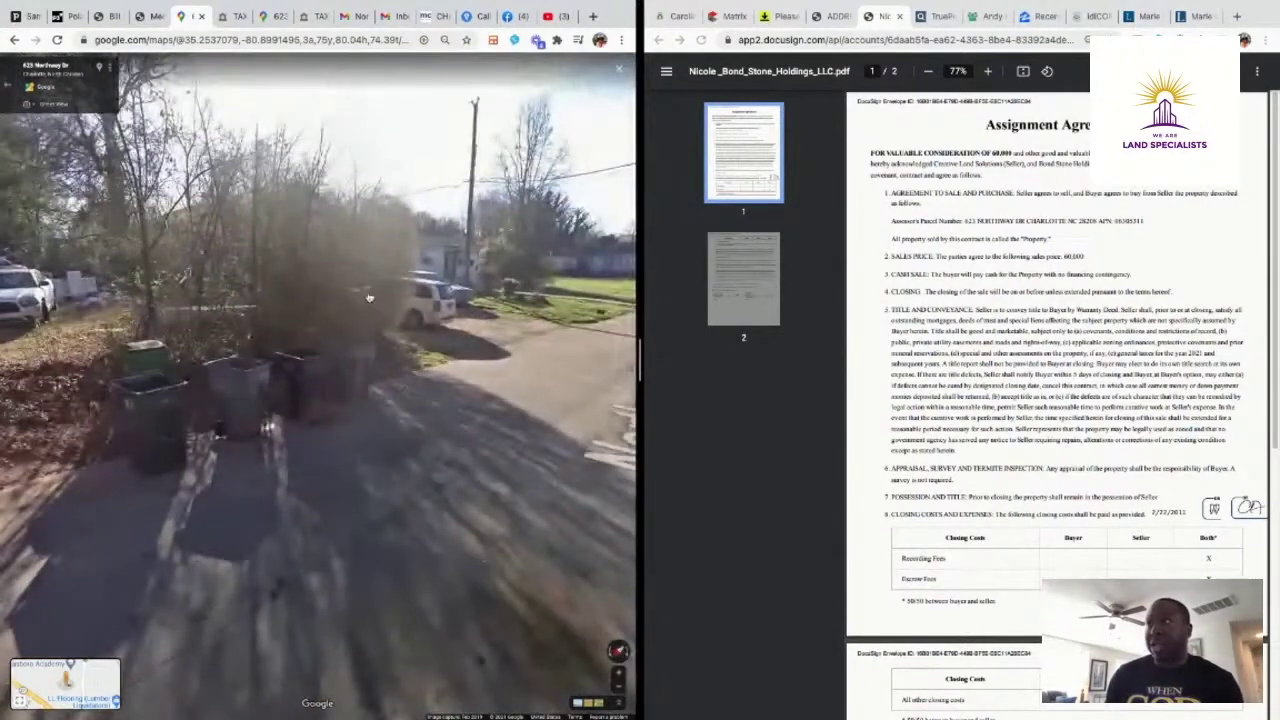
{"action": "left_click", "coordinate": [416, 352]}
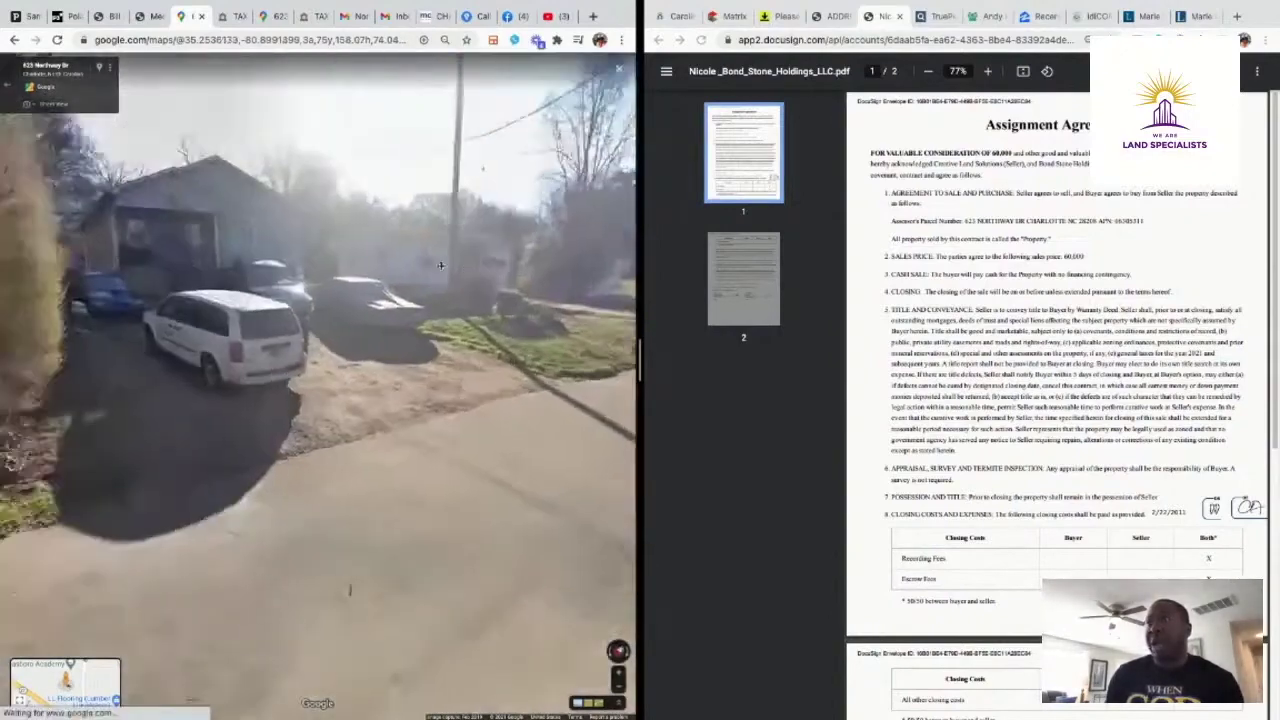
{"action": "left_click_drag", "start_coordinate": [231, 263], "coordinate": [440, 290]}
{"action": "left_click_drag", "start_coordinate": [60, 300], "coordinate": [220, 440]}
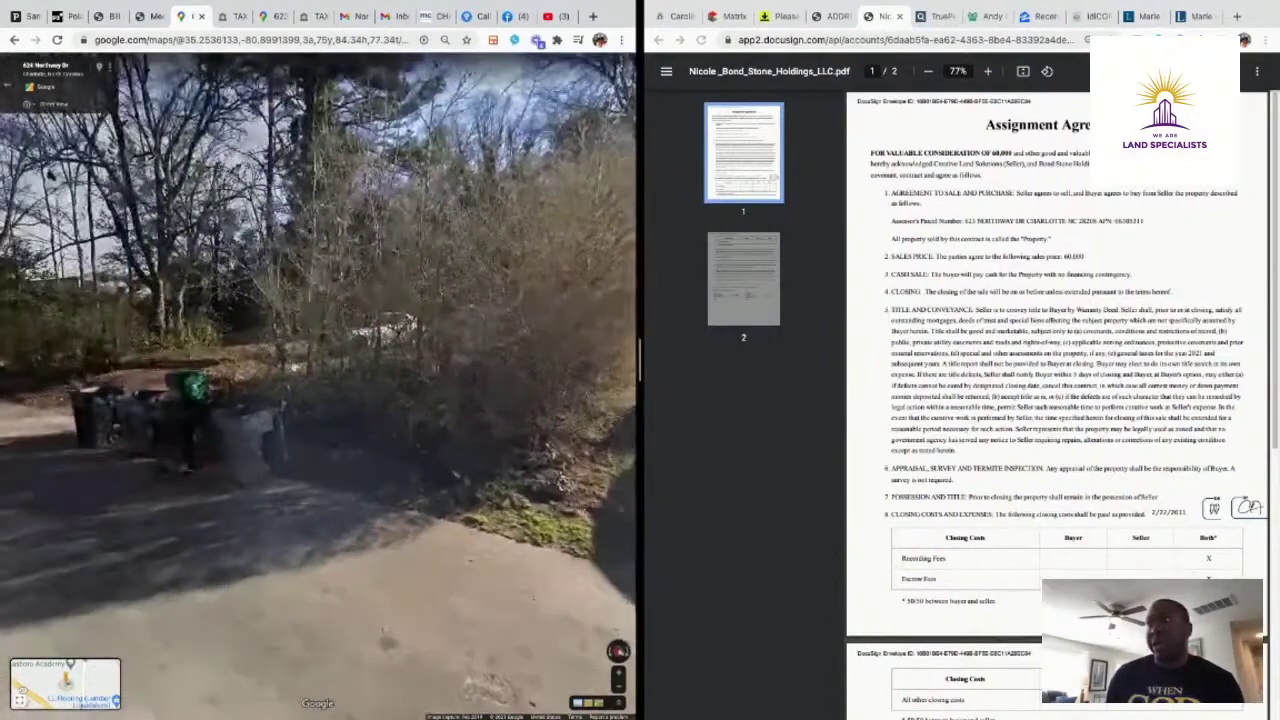
{"action": "left_click", "coordinate": [134, 460]}
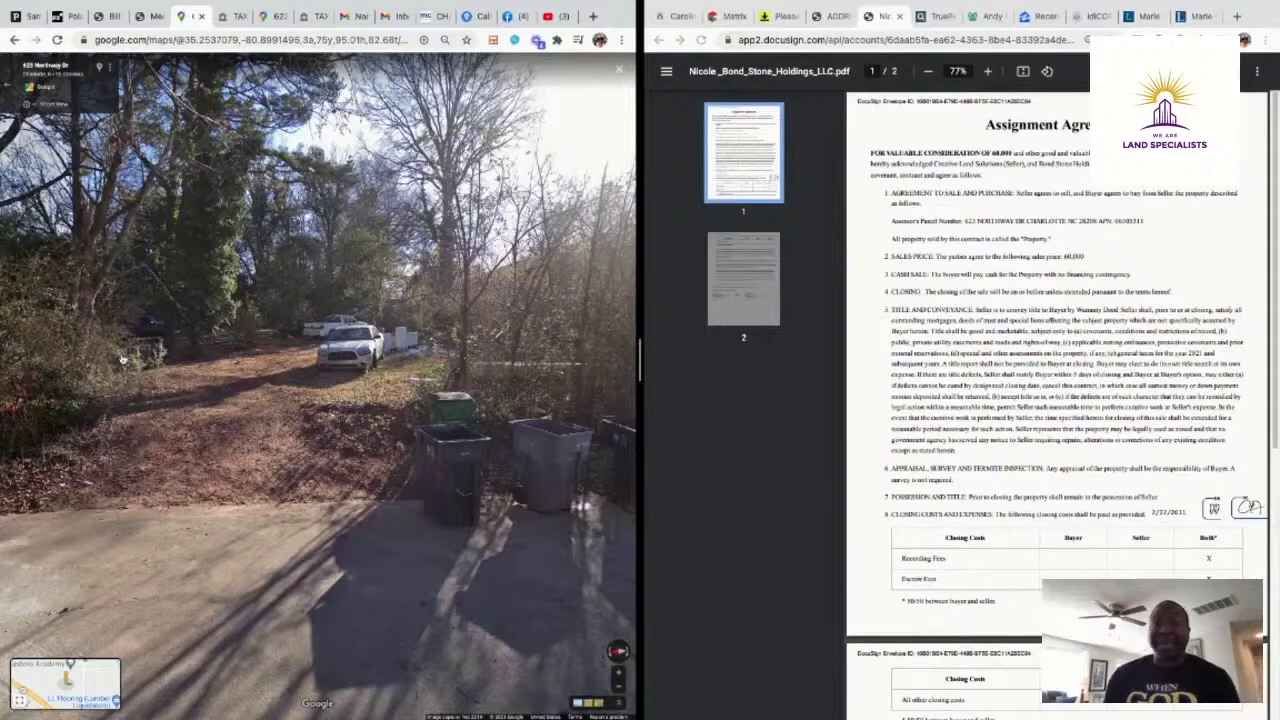
Advance up the dirt driveway toward the parked truck and inspect the bins and vehicles
{"action": "left_click", "coordinate": [110, 393]}
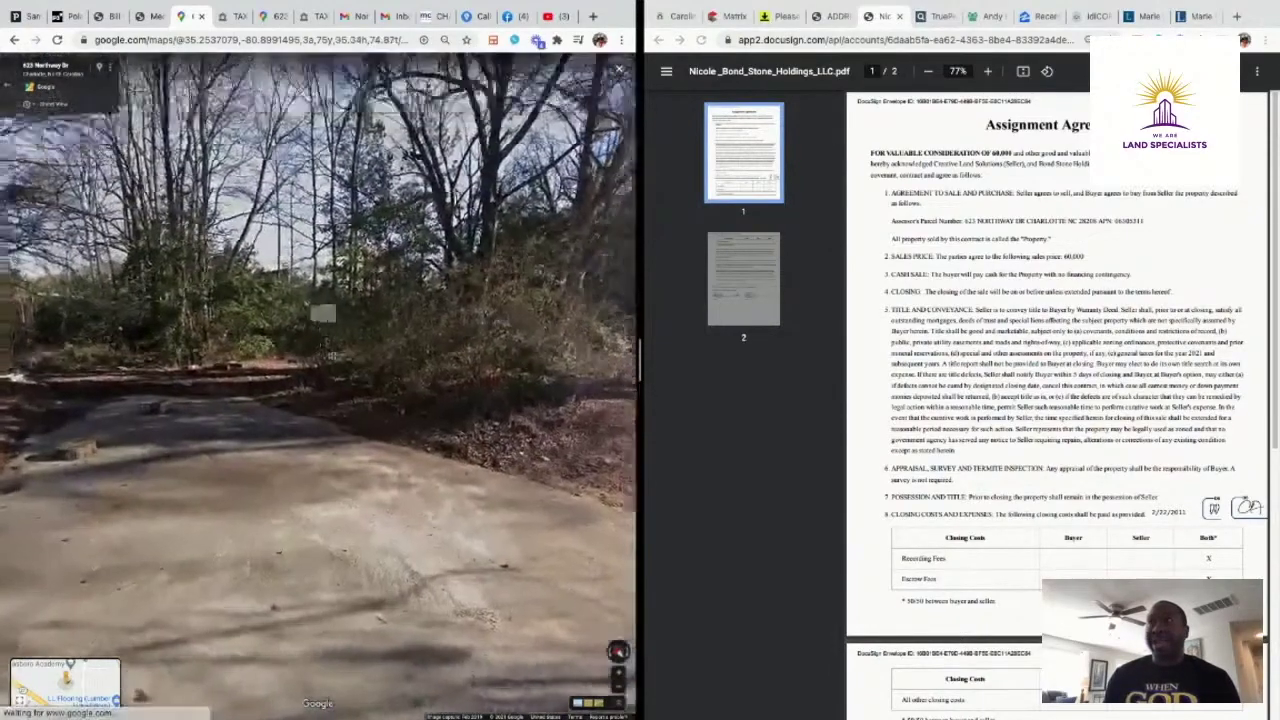
{"action": "left_click_drag", "start_coordinate": [332, 357], "coordinate": [225, 385]}
{"action": "left_click_drag", "start_coordinate": [400, 345], "coordinate": [150, 368]}
{"action": "left_click_drag", "start_coordinate": [452, 361], "coordinate": [157, 369]}
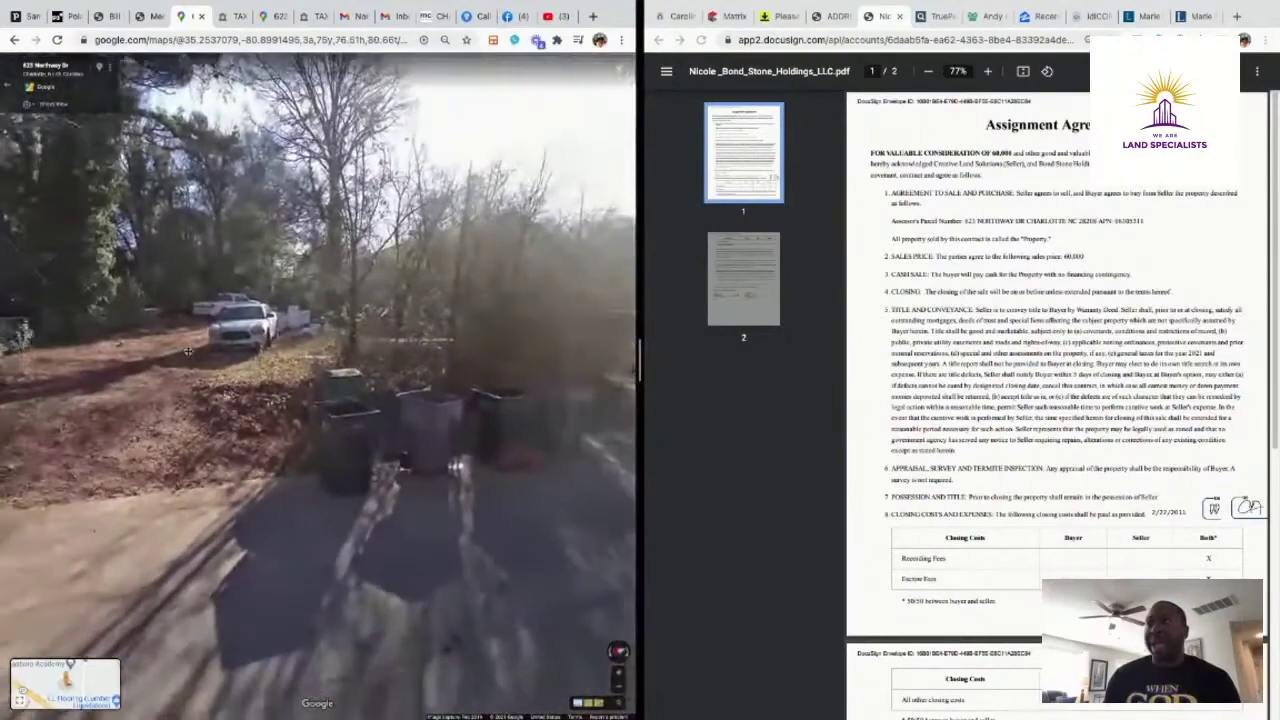
{"action": "left_click", "coordinate": [235, 365]}
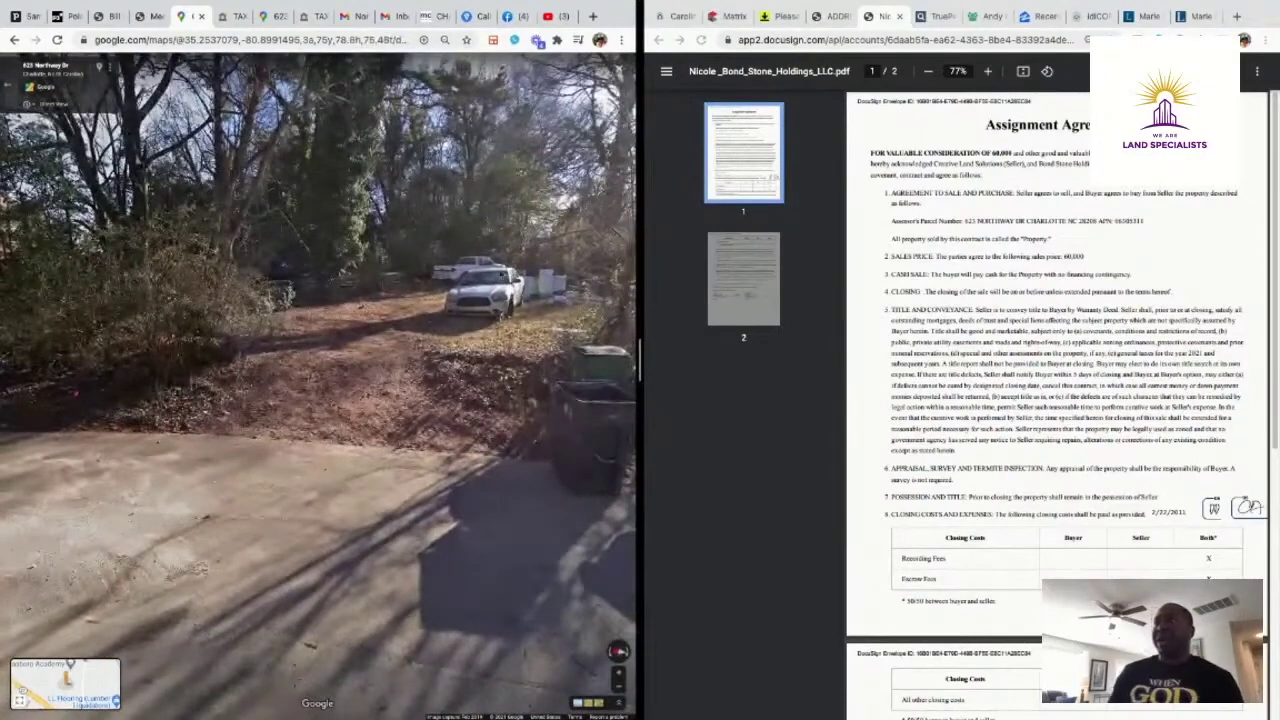
{"action": "left_click", "coordinate": [285, 304]}
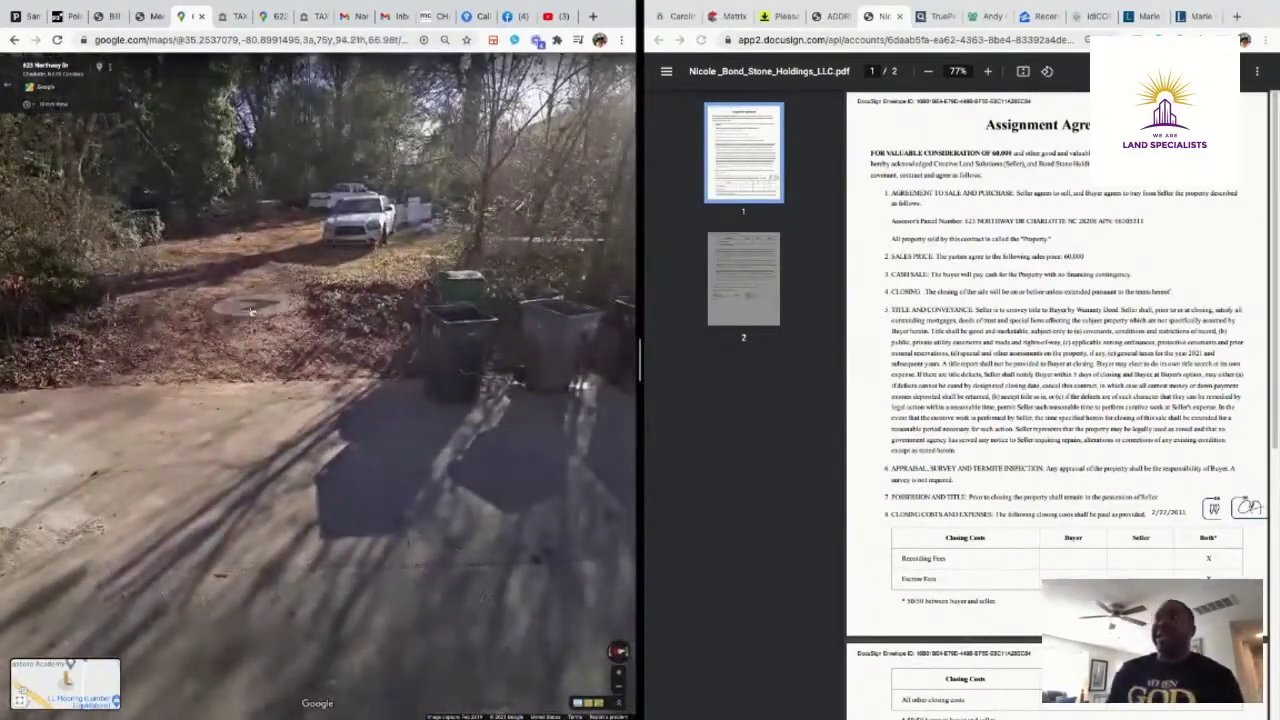
{"action": "left_click_drag", "start_coordinate": [430, 350], "coordinate": [510, 430]}
{"action": "left_click_drag", "start_coordinate": [190, 370], "coordinate": [510, 290]}
{"action": "left_click_drag", "start_coordinate": [590, 280], "coordinate": [371, 363]}
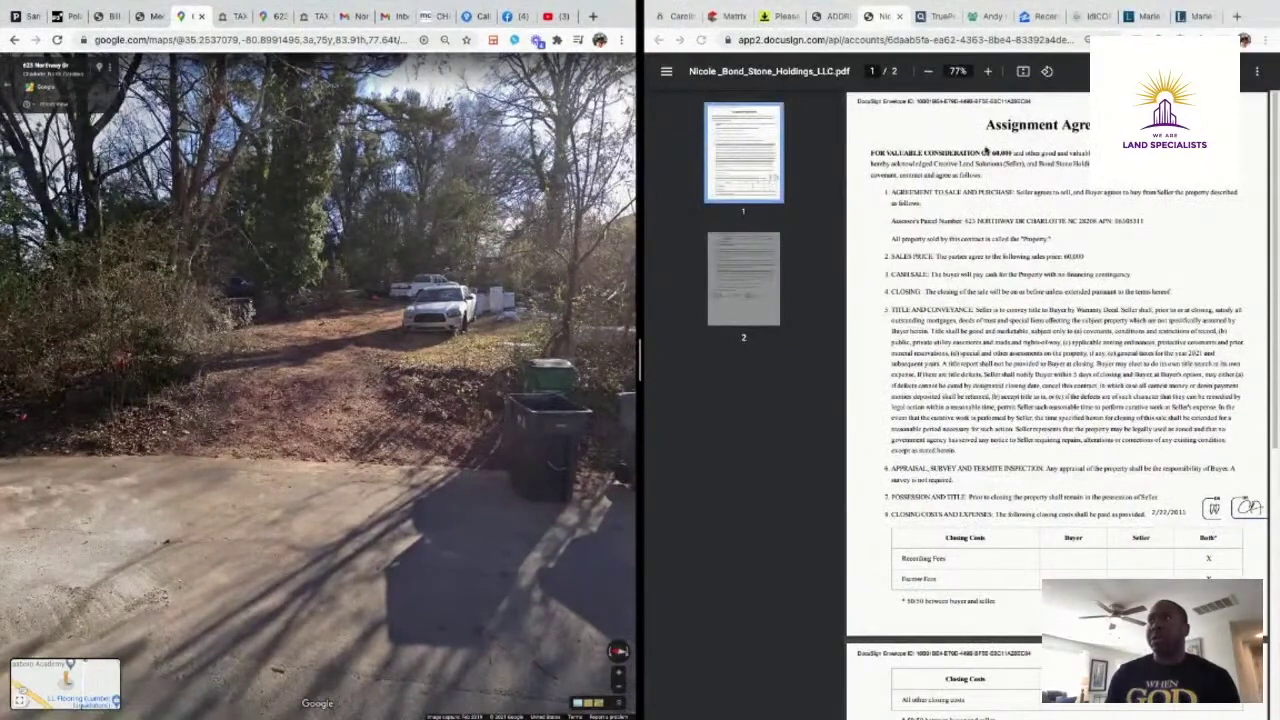
Review the Ruff Bond Cobb Wade & Bethune foreclosure listings and bring up the owner's Legacy.com obituary on the right
{"action": "left_click", "coordinate": [229, 18]}
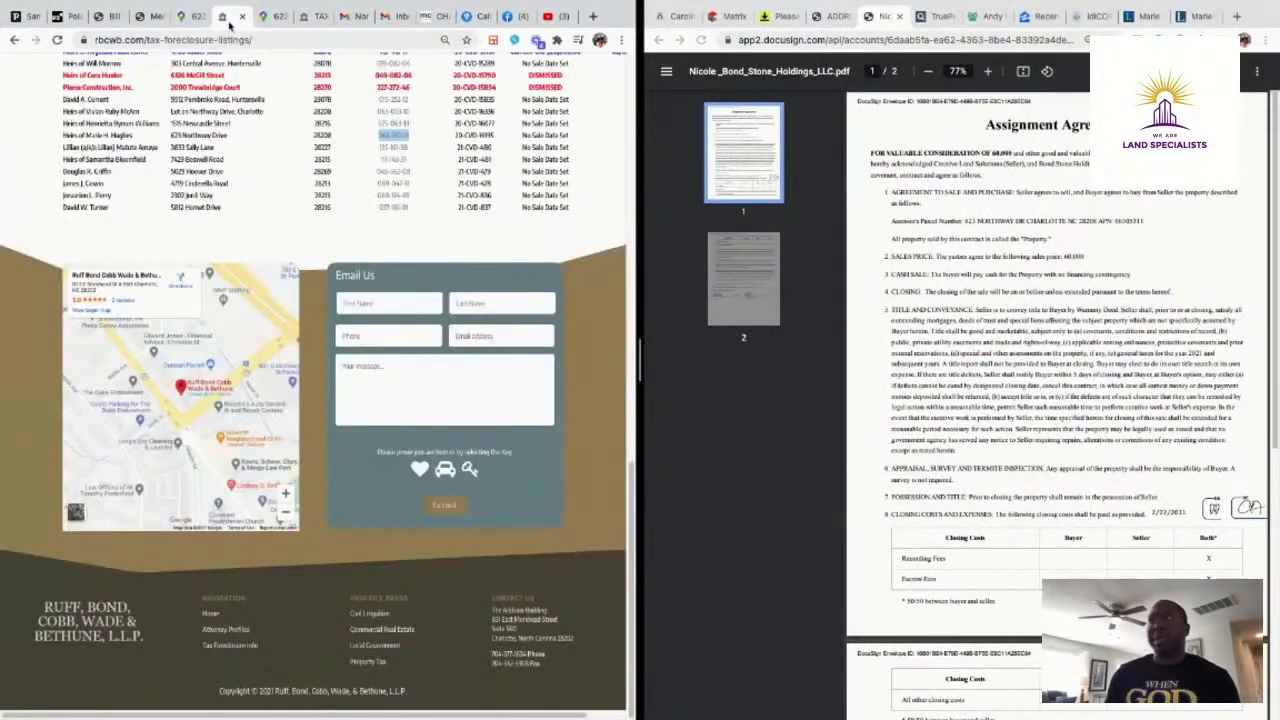
{"action": "scroll", "coordinate": [447, 215], "scroll_direction": "up", "scroll_amount": 1}
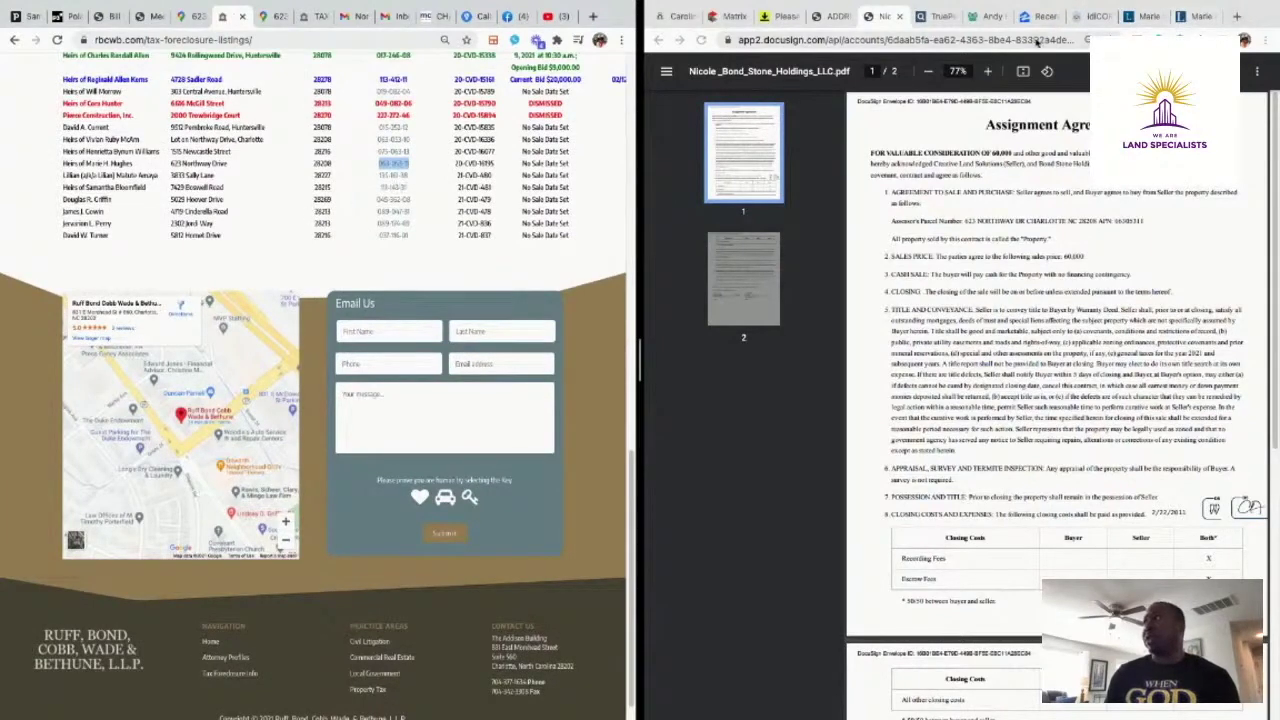
{"action": "left_click", "coordinate": [996, 18]}
{"action": "left_click", "coordinate": [1040, 18]}
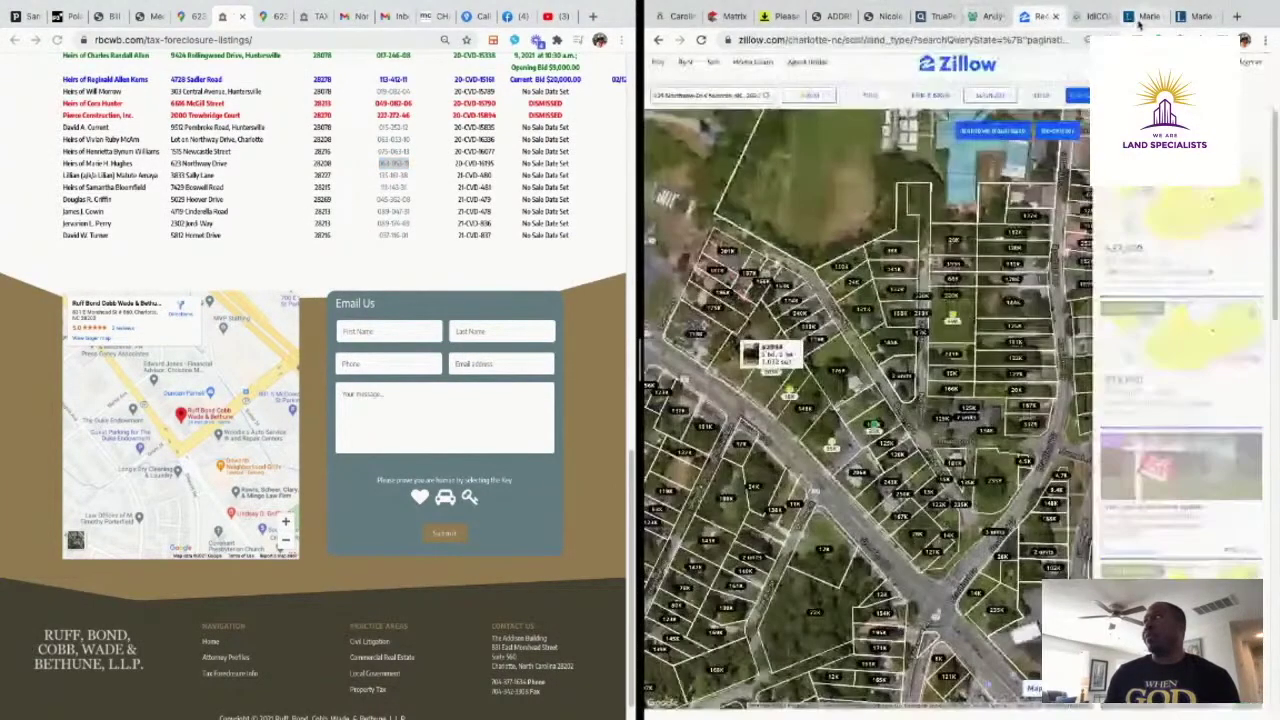
{"action": "left_click", "coordinate": [1140, 18]}
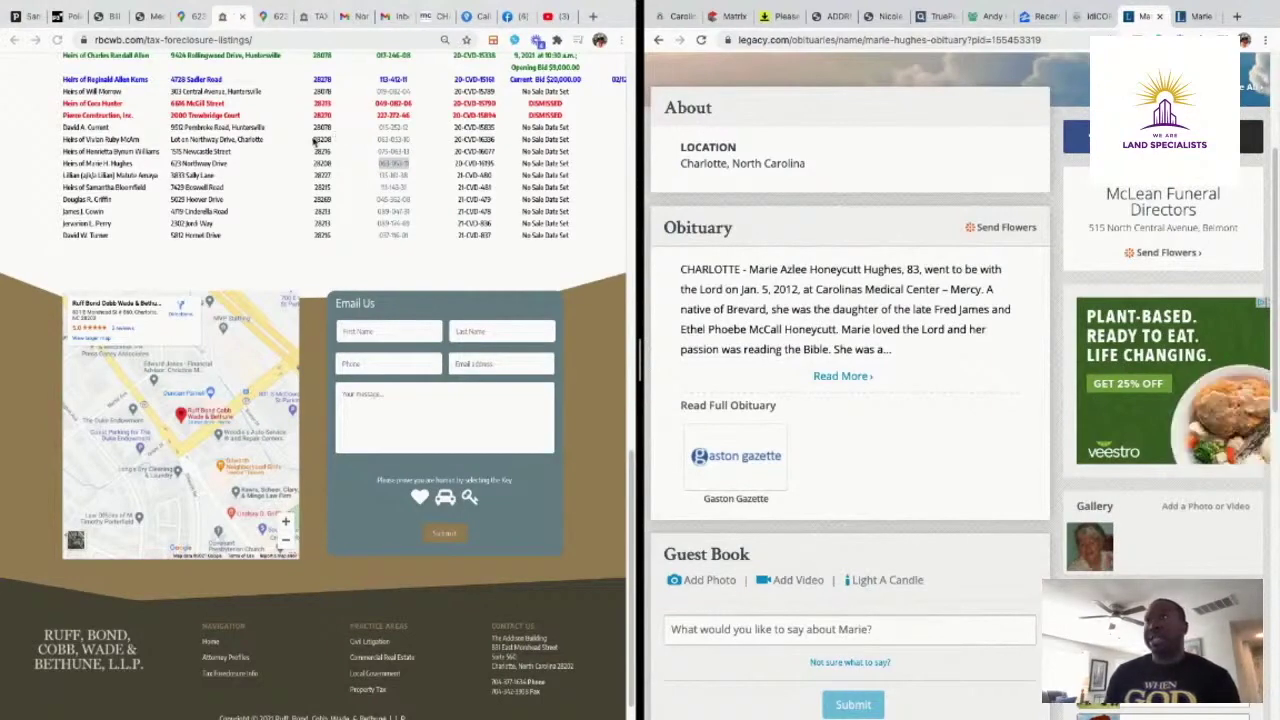
Scroll through the obituary, then show parcel 063-053-11 on the Polaris 3G aerial map on the left
{"action": "scroll", "coordinate": [322, 148], "scroll_direction": "up", "scroll_amount": 4}
{"action": "scroll", "coordinate": [322, 150], "scroll_direction": "down", "scroll_amount": 4}
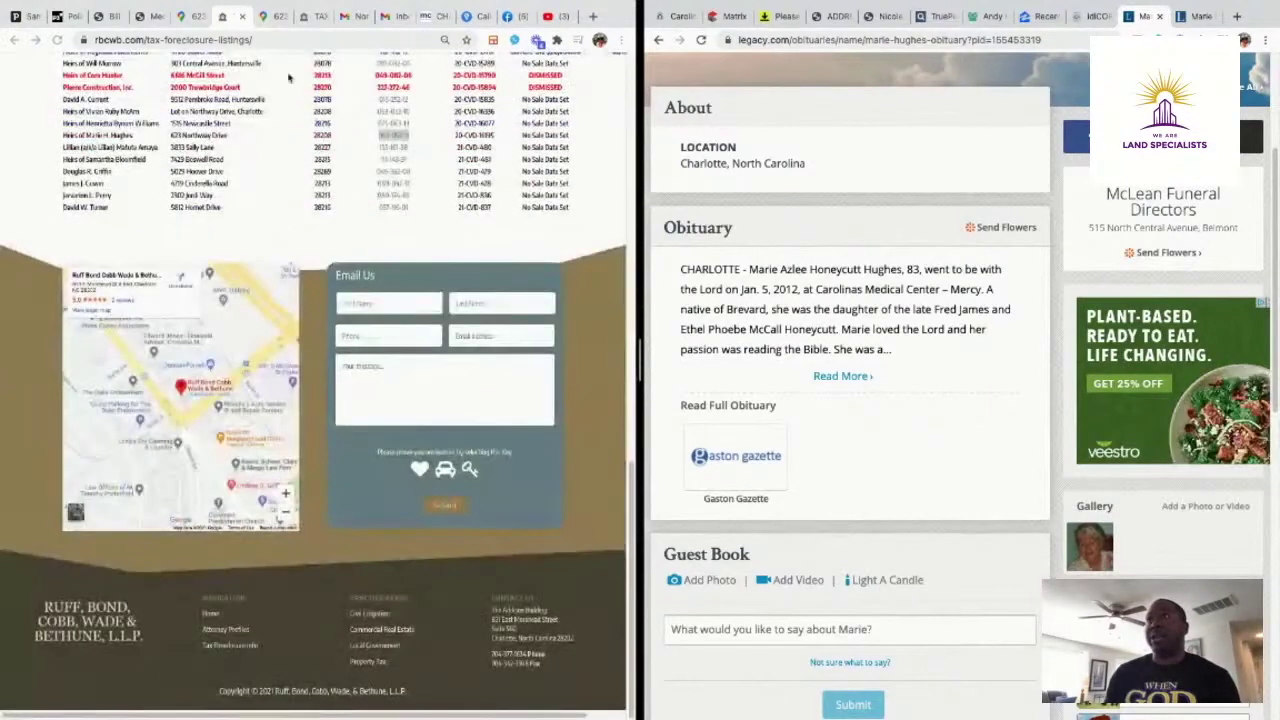
{"action": "left_click", "coordinate": [60, 18]}
{"action": "mouse_move", "coordinate": [380, 228]}
{"action": "left_mouse_down"}
{"action": "mouse_move", "coordinate": [411, 166]}
{"action": "mouse_move", "coordinate": [370, 226]}
{"action": "left_mouse_up"}
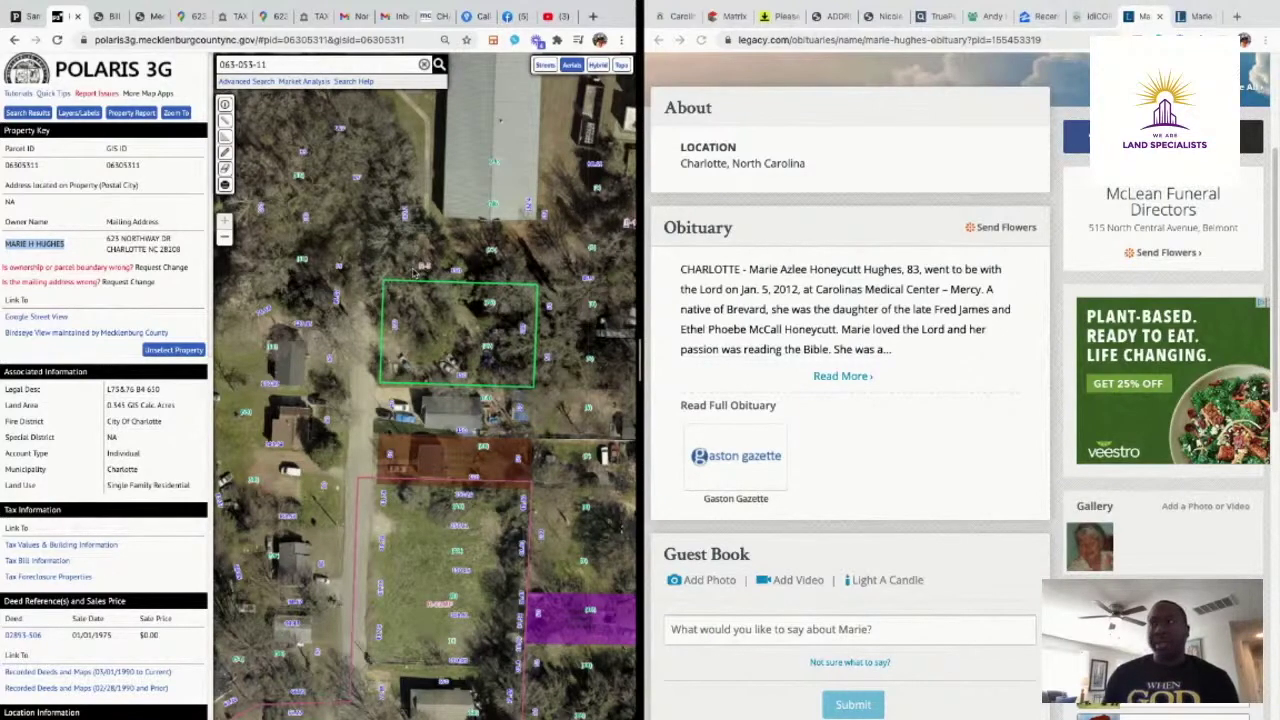
Pan the aerial map to recentre parcel 063-053-11, then switch the left window to the CallRail call list
{"action": "left_click_drag", "start_coordinate": [331, 295], "coordinate": [416, 250]}
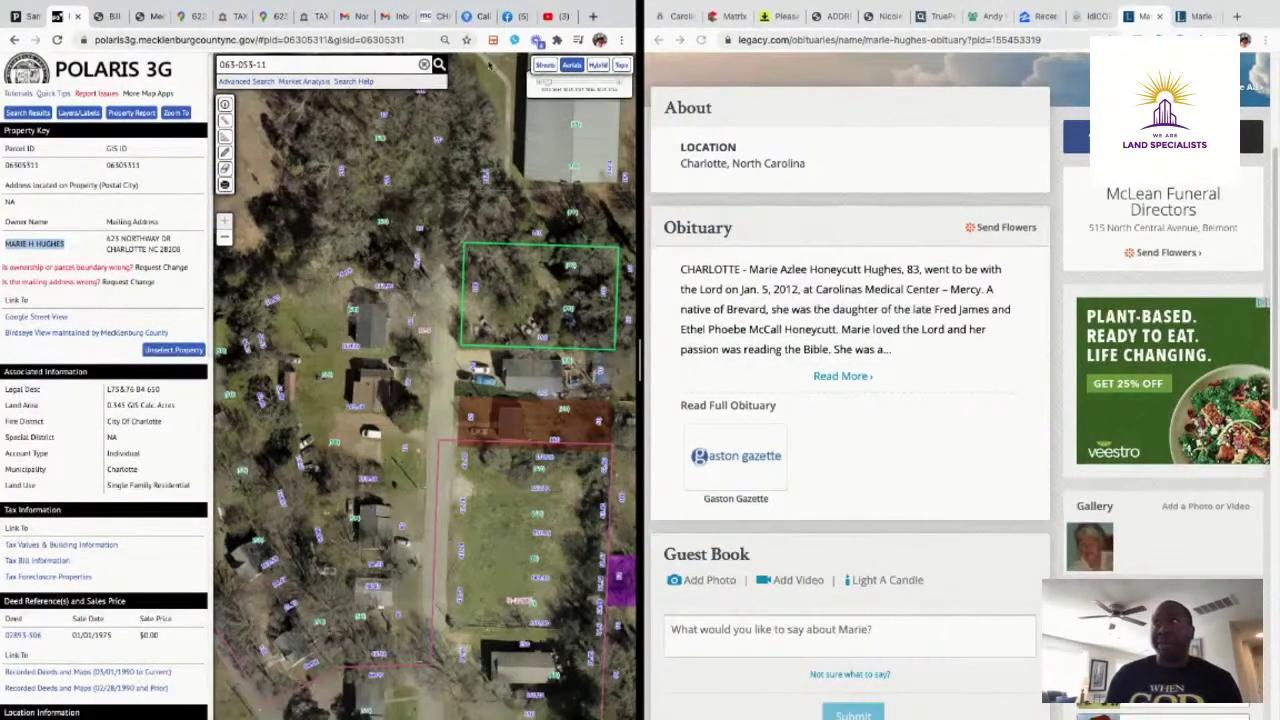
{"action": "left_click", "coordinate": [468, 16]}
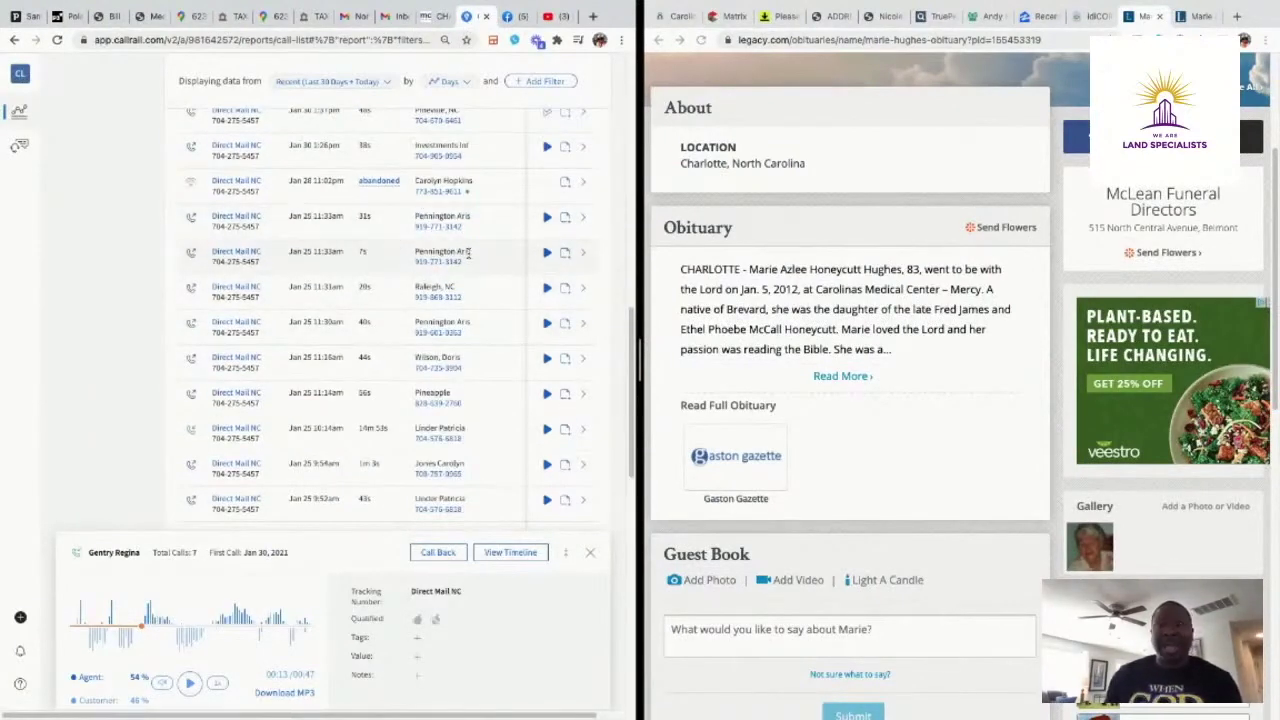
{"action": "scroll", "coordinate": [468, 254], "scroll_direction": "up", "scroll_amount": 1}
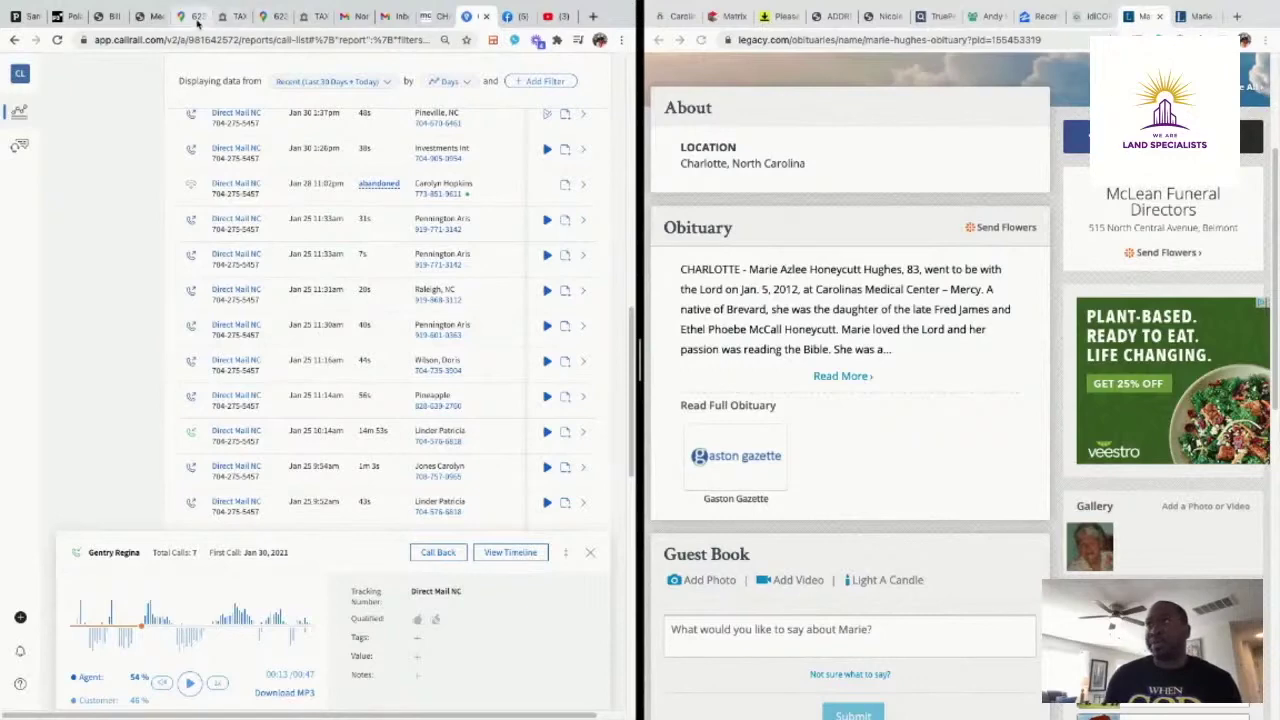
Go from Polaris to MeckNC.gov's Tax Foreclosure Properties page and open the Kania Law Firm listings, accepting the leaving-site alert
{"action": "left_click", "coordinate": [103, 18]}
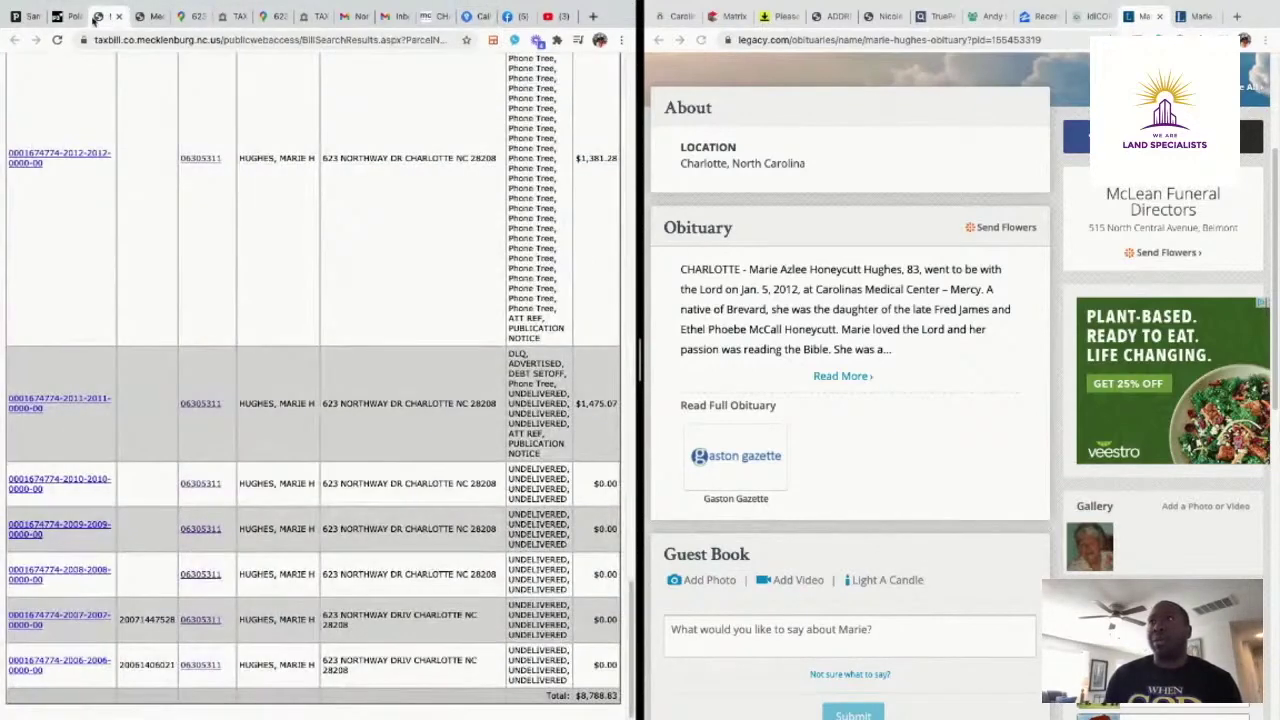
{"action": "left_click", "coordinate": [63, 26]}
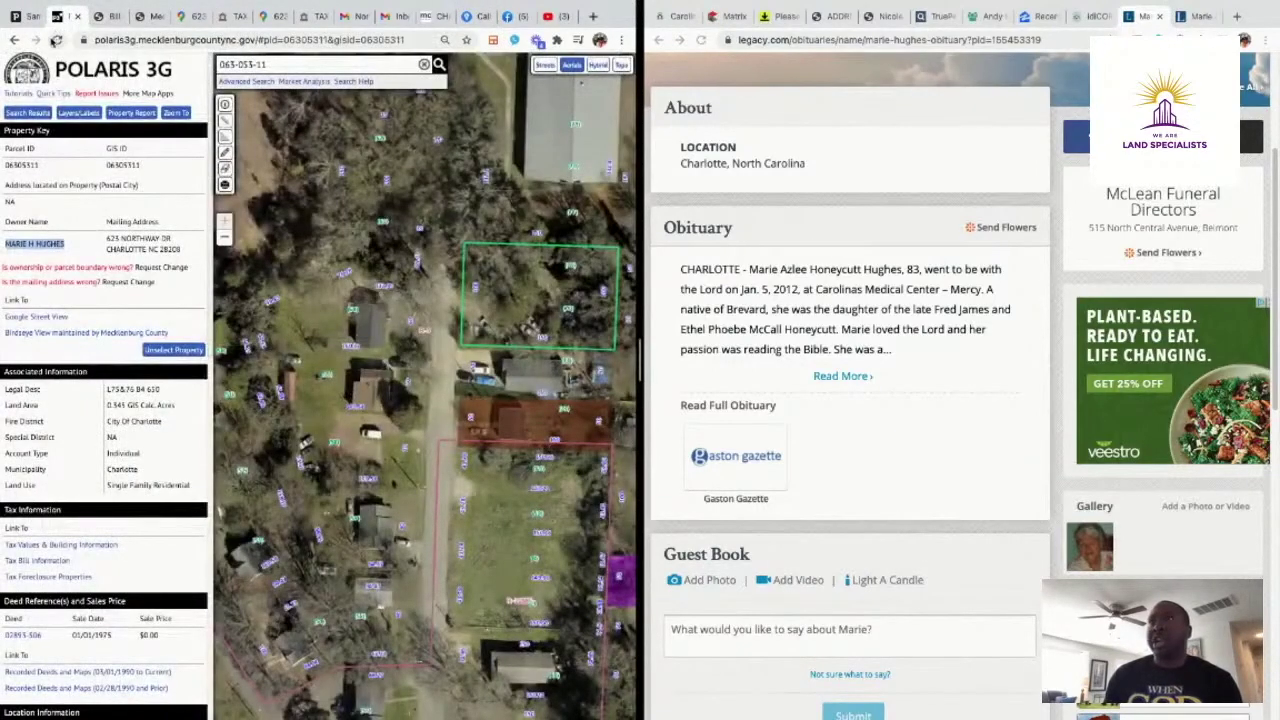
{"action": "left_click", "coordinate": [71, 580]}
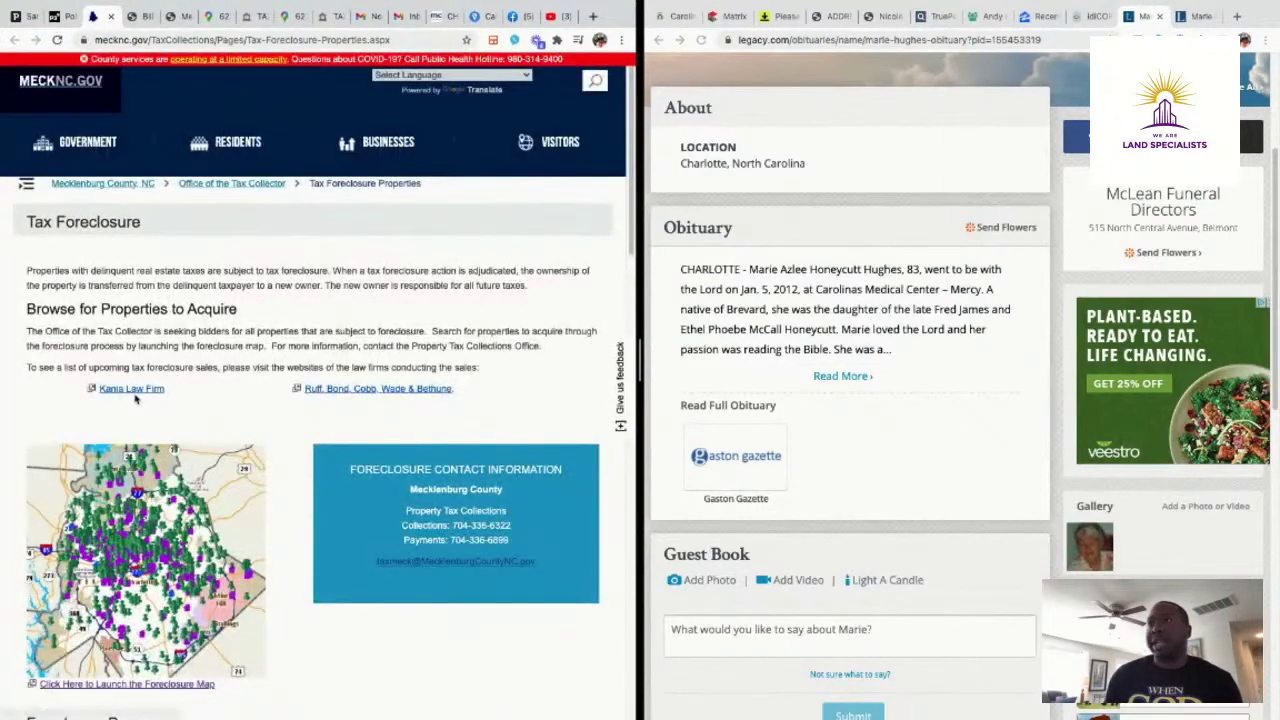
{"action": "left_click", "coordinate": [133, 393]}
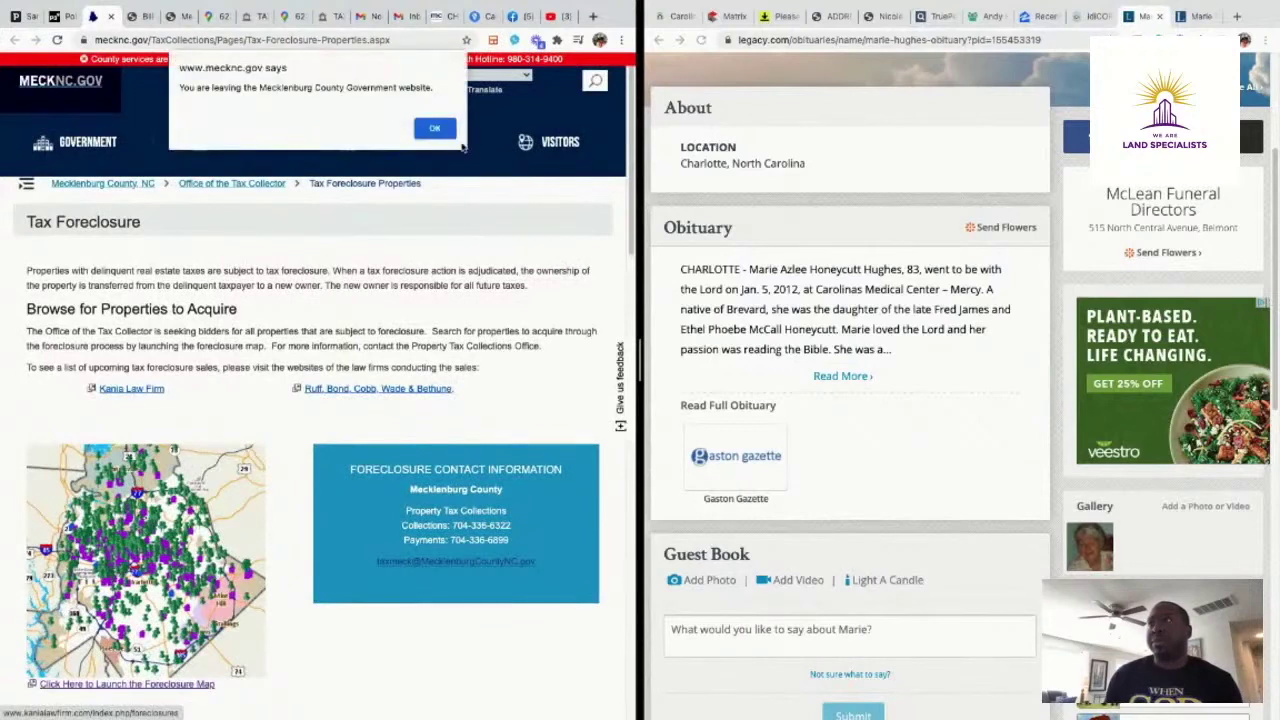
{"action": "left_click", "coordinate": [450, 136]}
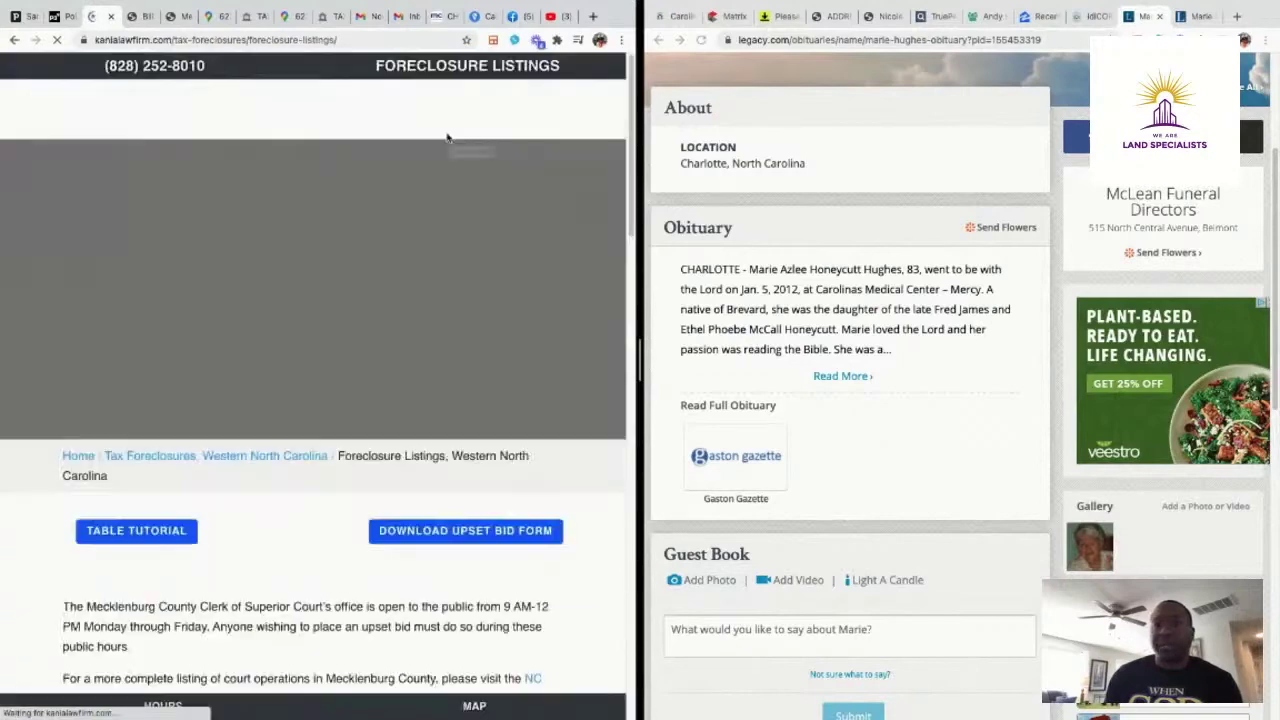
Filter the Kania Law Firm listings table to Mecklenburg by searching 'meck'
{"action": "scroll", "coordinate": [449, 551], "scroll_direction": "down", "scroll_amount": 5}
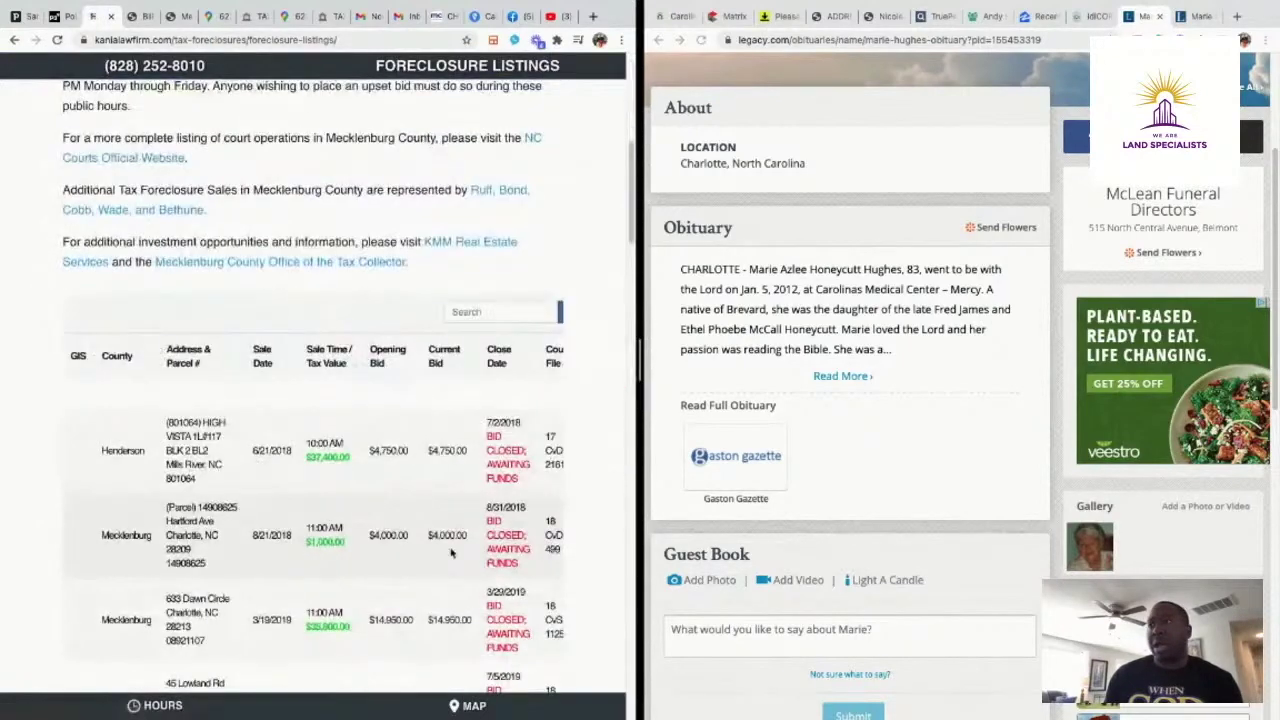
{"action": "scroll", "coordinate": [450, 551], "scroll_direction": "up", "scroll_amount": 1}
{"action": "left_click", "coordinate": [514, 413]}
{"action": "type", "text": "meck"}
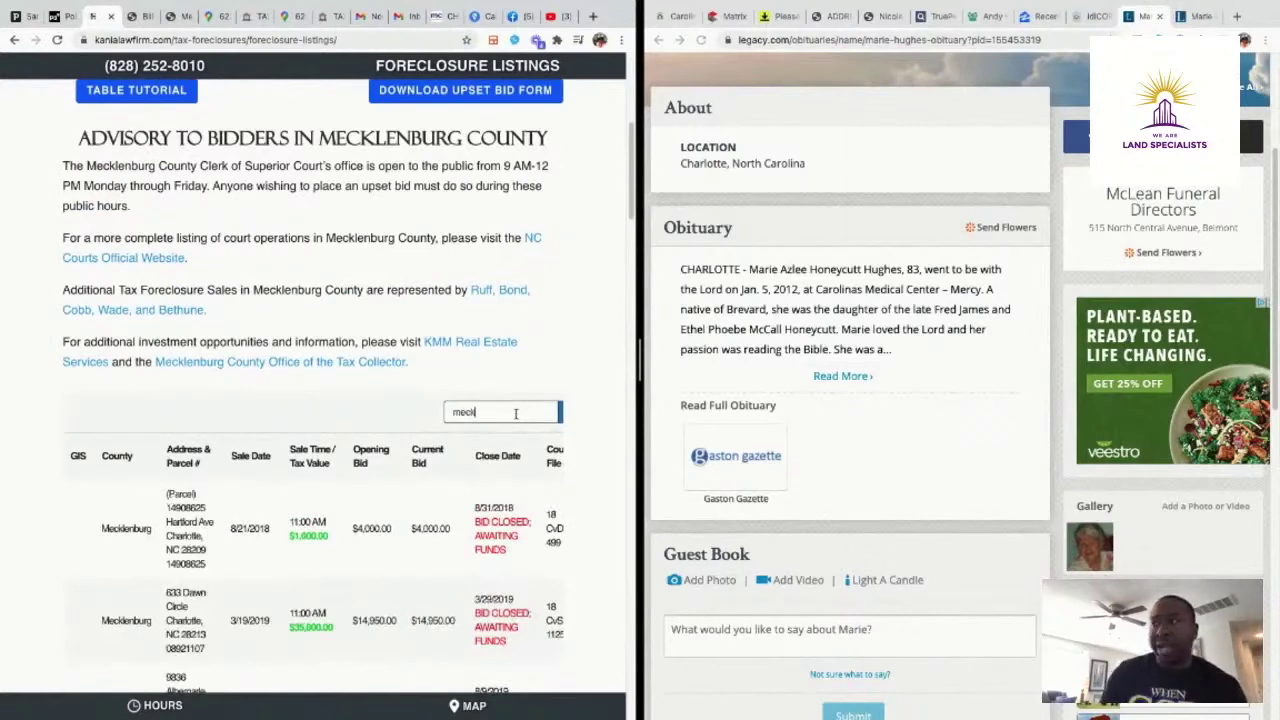
{"action": "scroll", "coordinate": [575, 495], "scroll_direction": "down", "scroll_amount": 10}
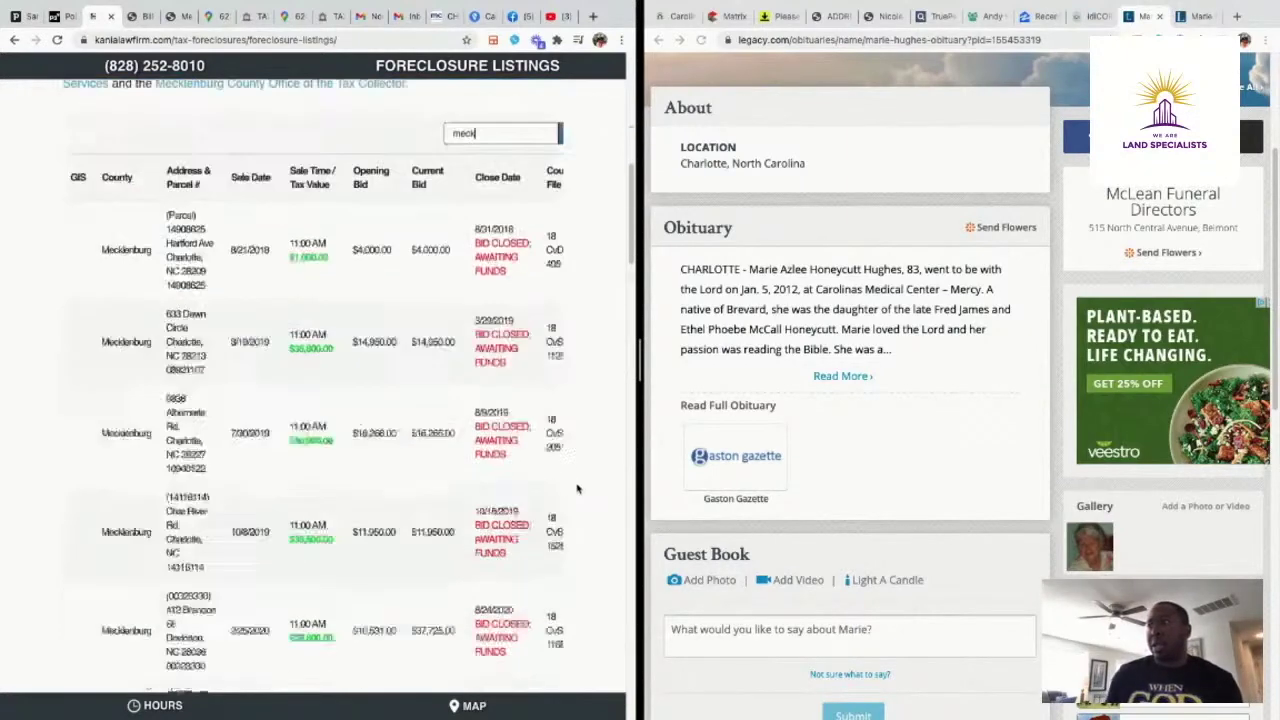
{"action": "scroll", "coordinate": [568, 498], "scroll_direction": "up", "scroll_amount": 10}
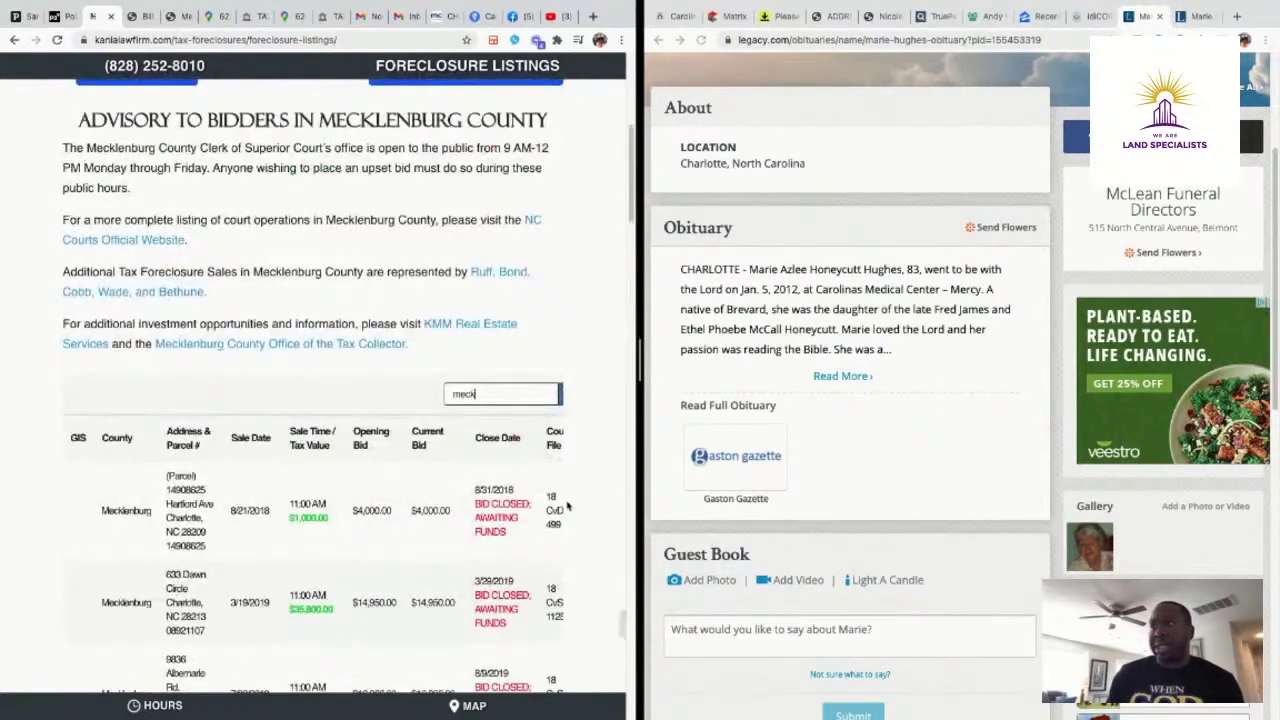
{"action": "scroll", "coordinate": [455, 480], "scroll_direction": "down", "scroll_amount": 1}
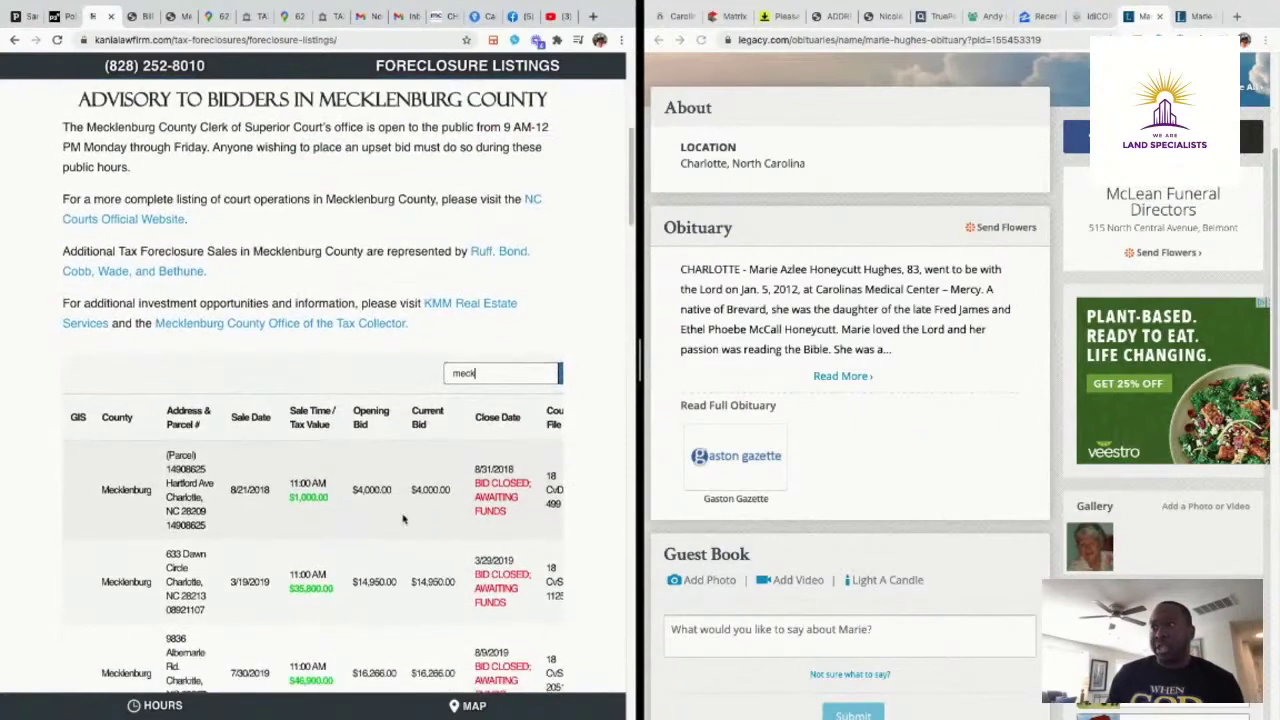
Sort the Mecklenburg listings by Close Date, review them, and return to the Polaris 3G parcel page
{"action": "left_click", "coordinate": [535, 421]}
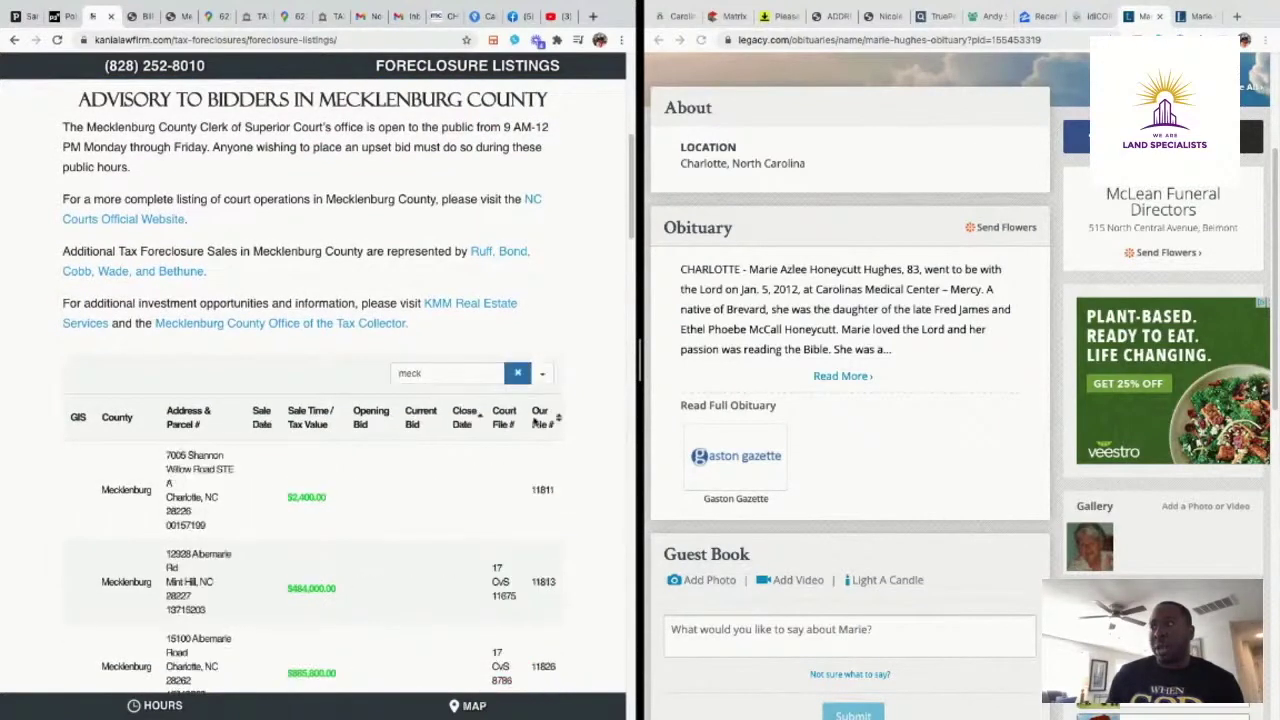
{"action": "scroll", "coordinate": [480, 497], "scroll_direction": "down", "scroll_amount": 10}
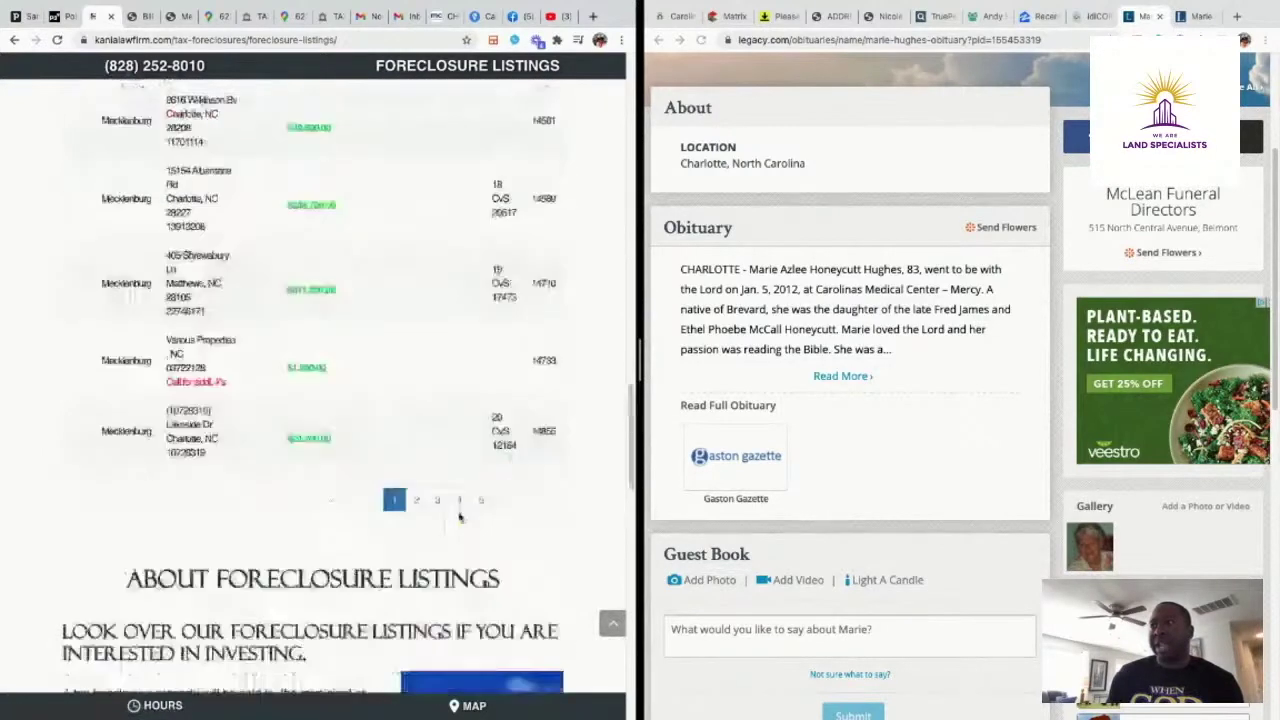
{"action": "scroll", "coordinate": [472, 508], "scroll_direction": "up", "scroll_amount": 2}
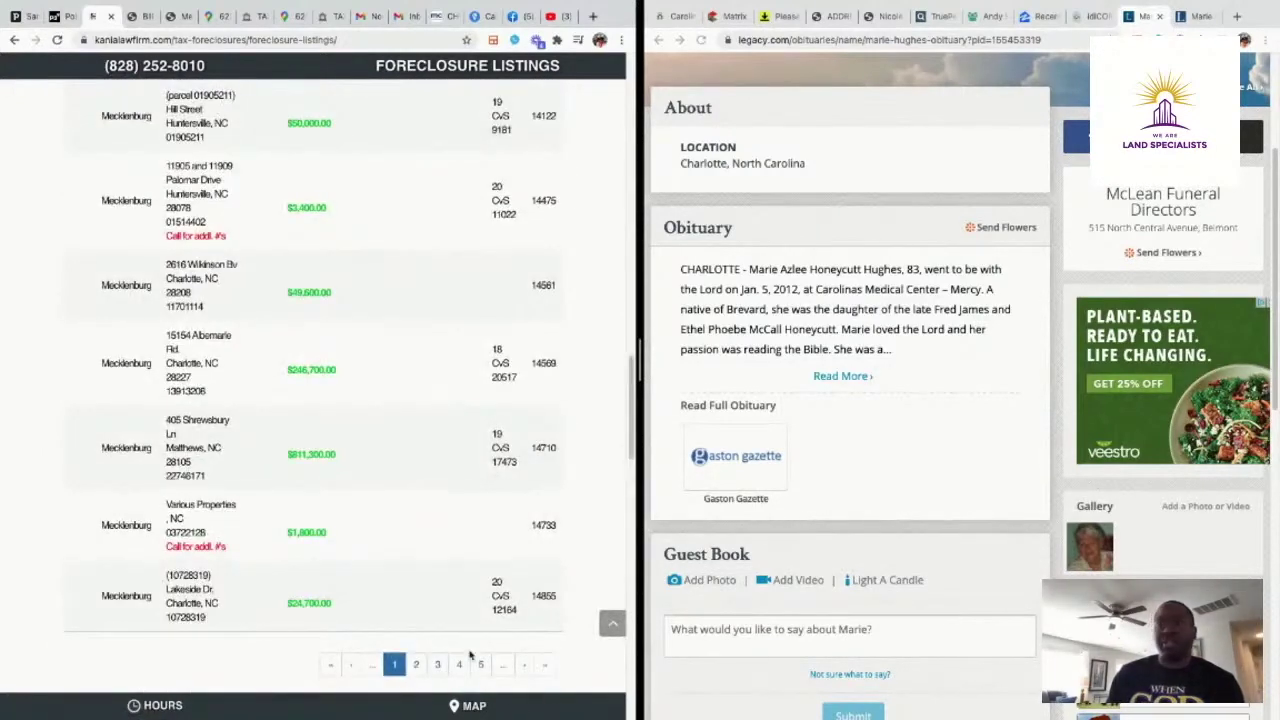
{"action": "scroll", "coordinate": [458, 640], "scroll_direction": "up", "scroll_amount": 10}
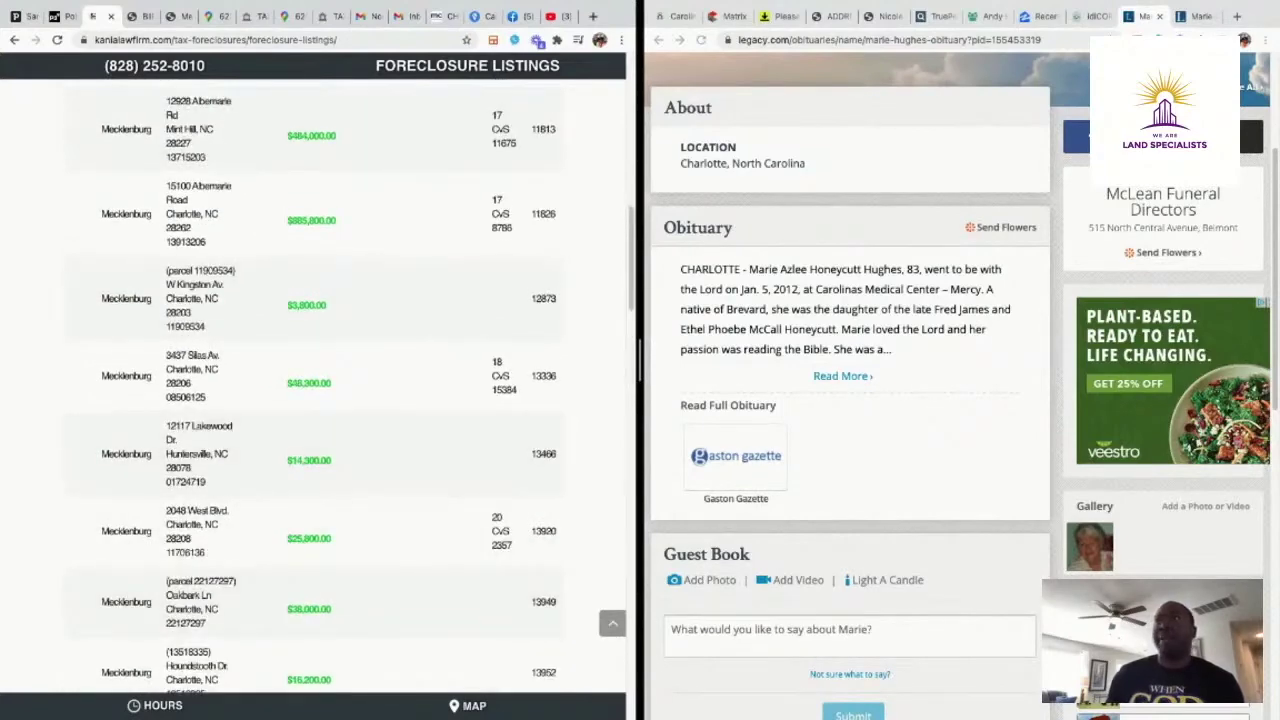
{"action": "left_click", "coordinate": [70, 18]}
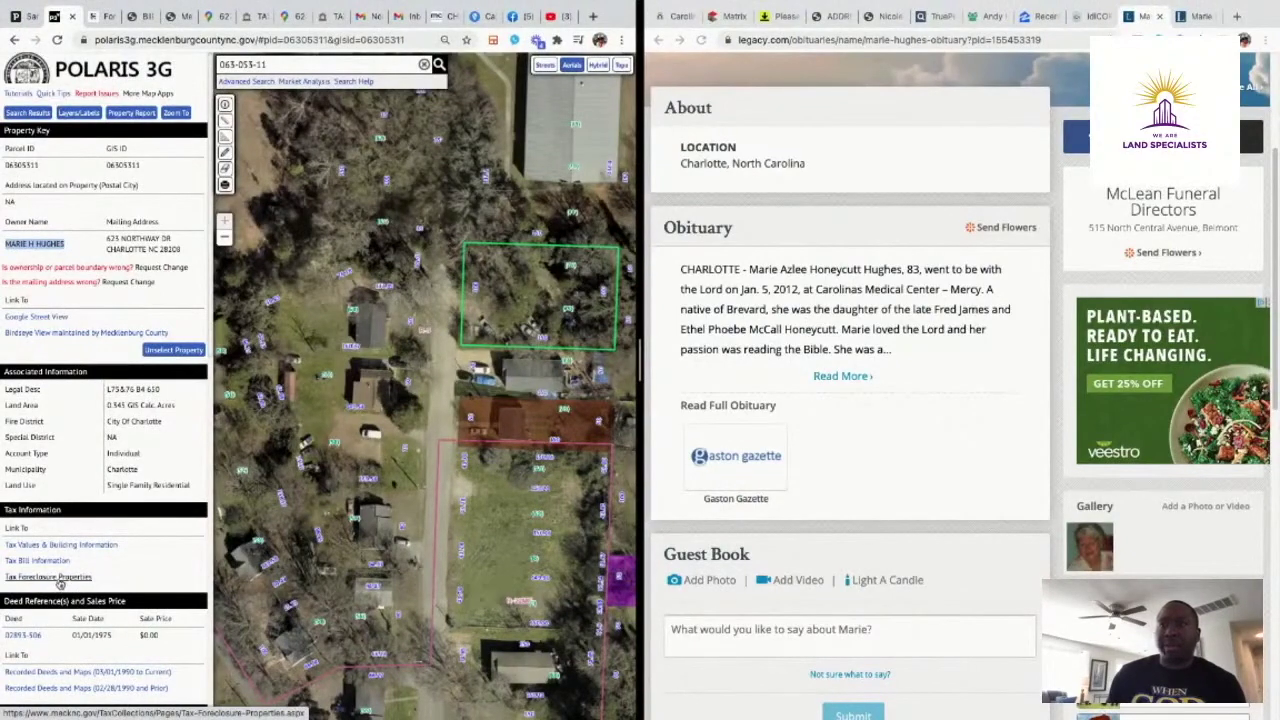
Launch the county Tax Foreclosures map from the Tax Foreclosure Properties page and accept its disclaimer
{"action": "left_click", "coordinate": [60, 580]}
{"action": "scroll", "coordinate": [150, 470], "scroll_direction": "down", "scroll_amount": 5}
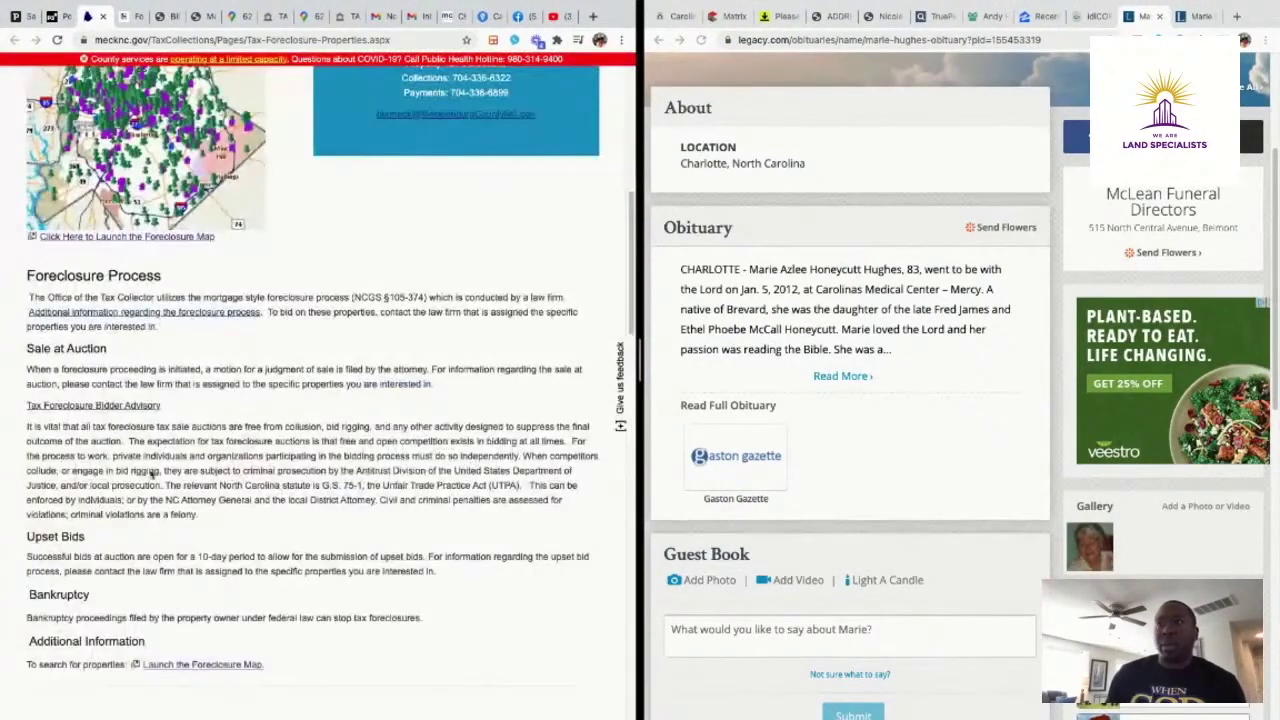
{"action": "left_click", "coordinate": [112, 240]}
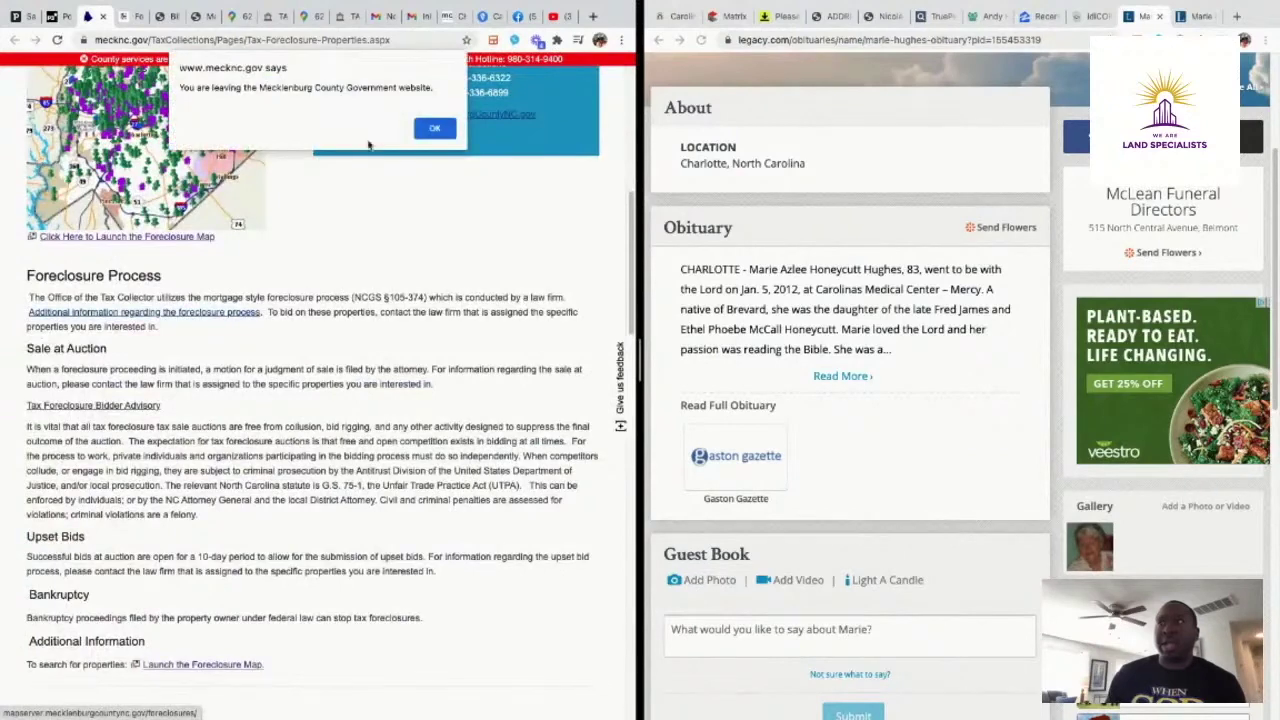
{"action": "left_click", "coordinate": [422, 128]}
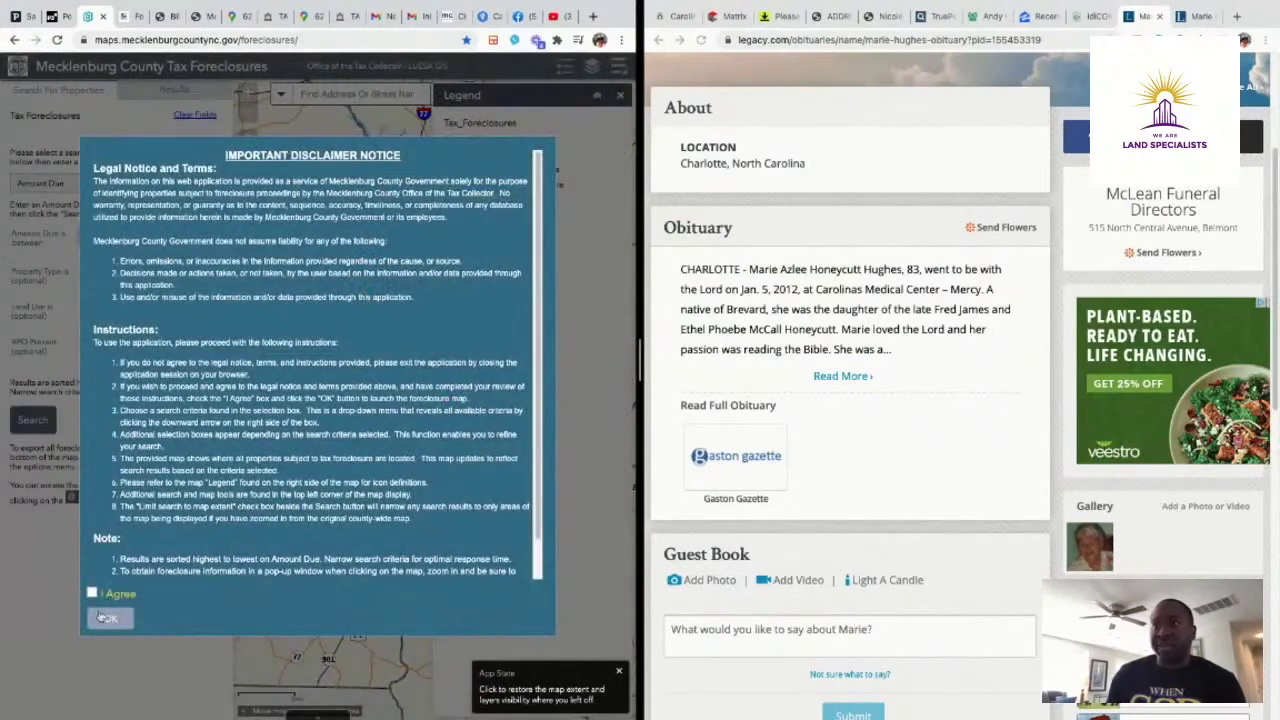
{"action": "left_click", "coordinate": [92, 594]}
{"action": "left_click", "coordinate": [112, 621]}
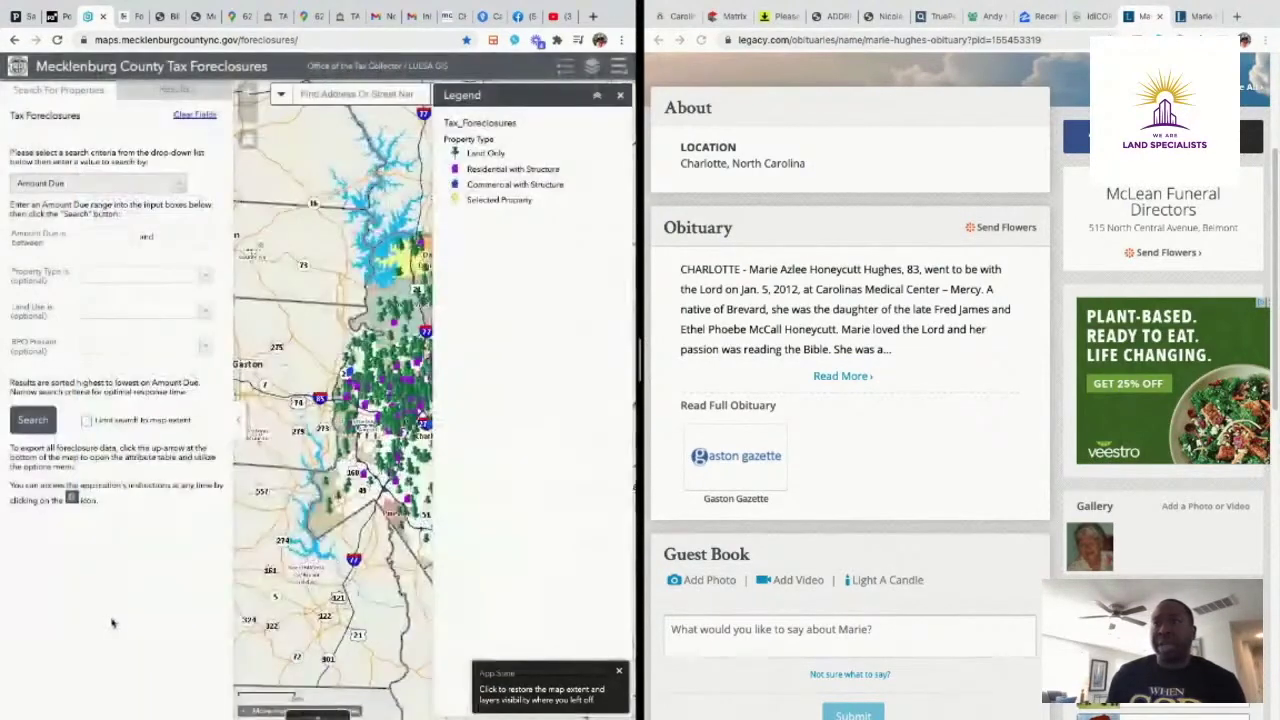
Search foreclosures with amount due 2000 to 3000, property type Residential and land use Land Only
{"action": "left_click", "coordinate": [120, 240]}
{"action": "type", "text": "2000"}
{"action": "left_click", "coordinate": [195, 238]}
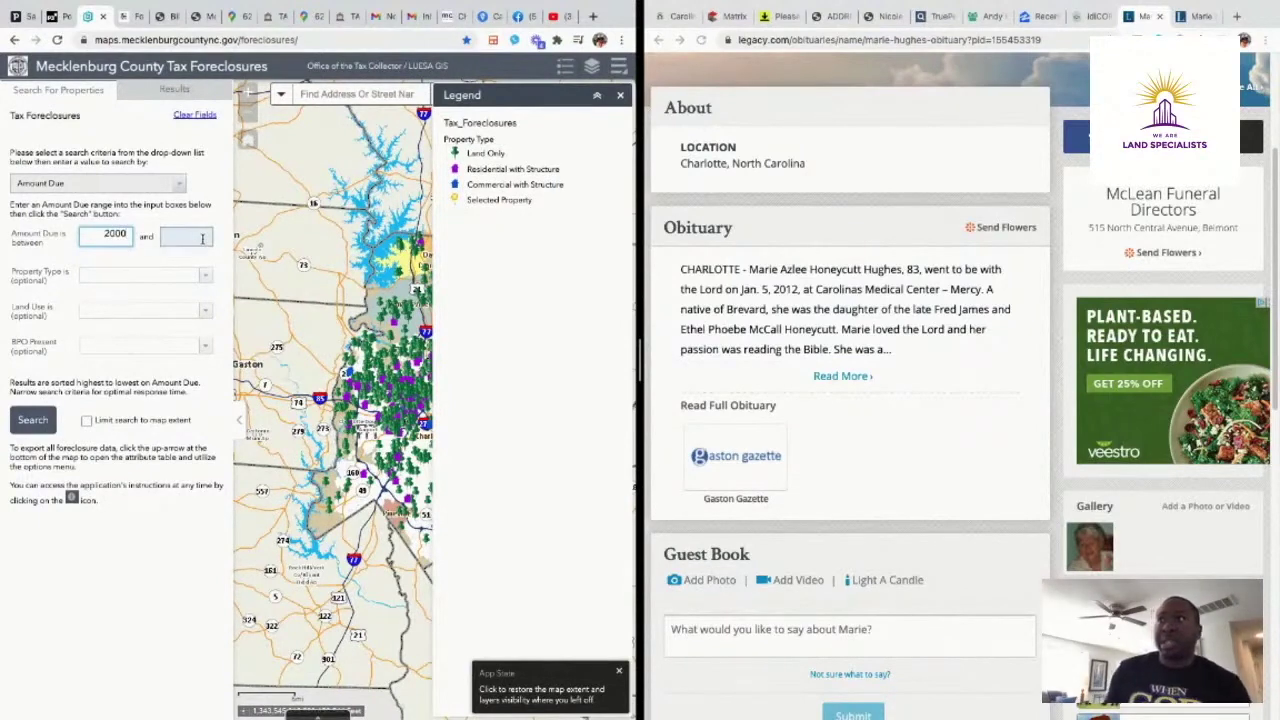
{"action": "type", "text": "3000"}
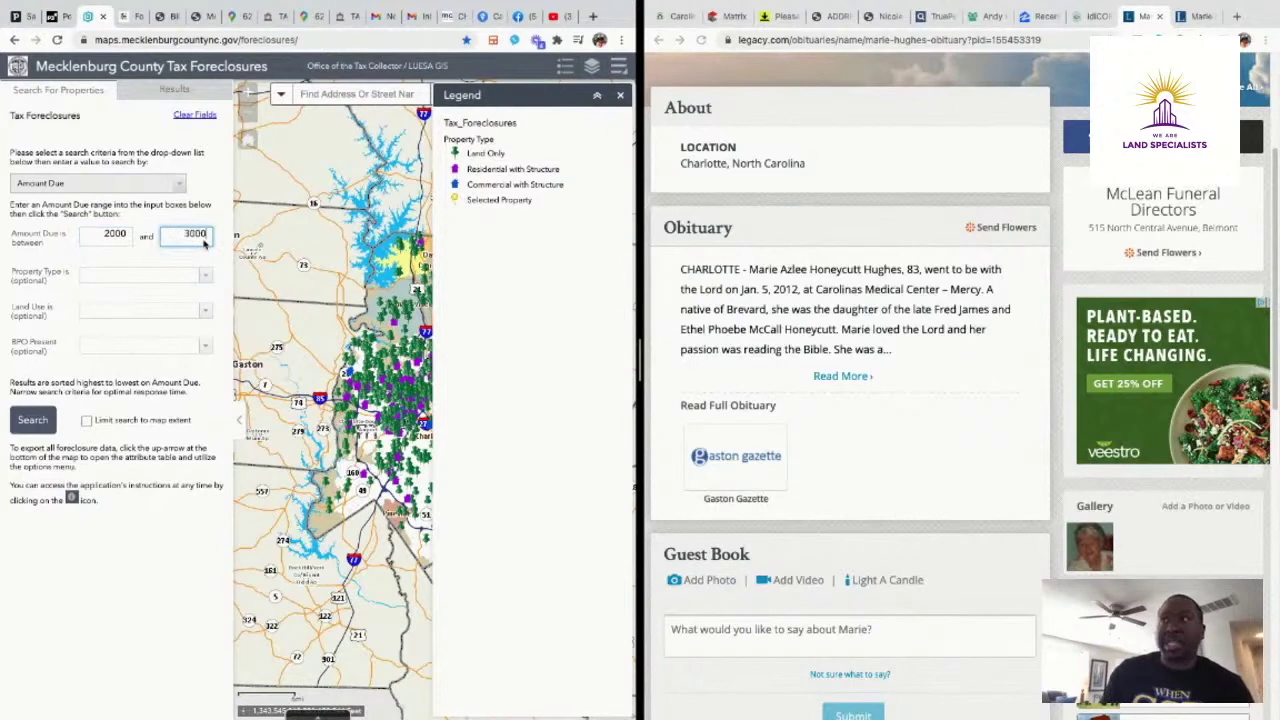
{"action": "left_click", "coordinate": [204, 275]}
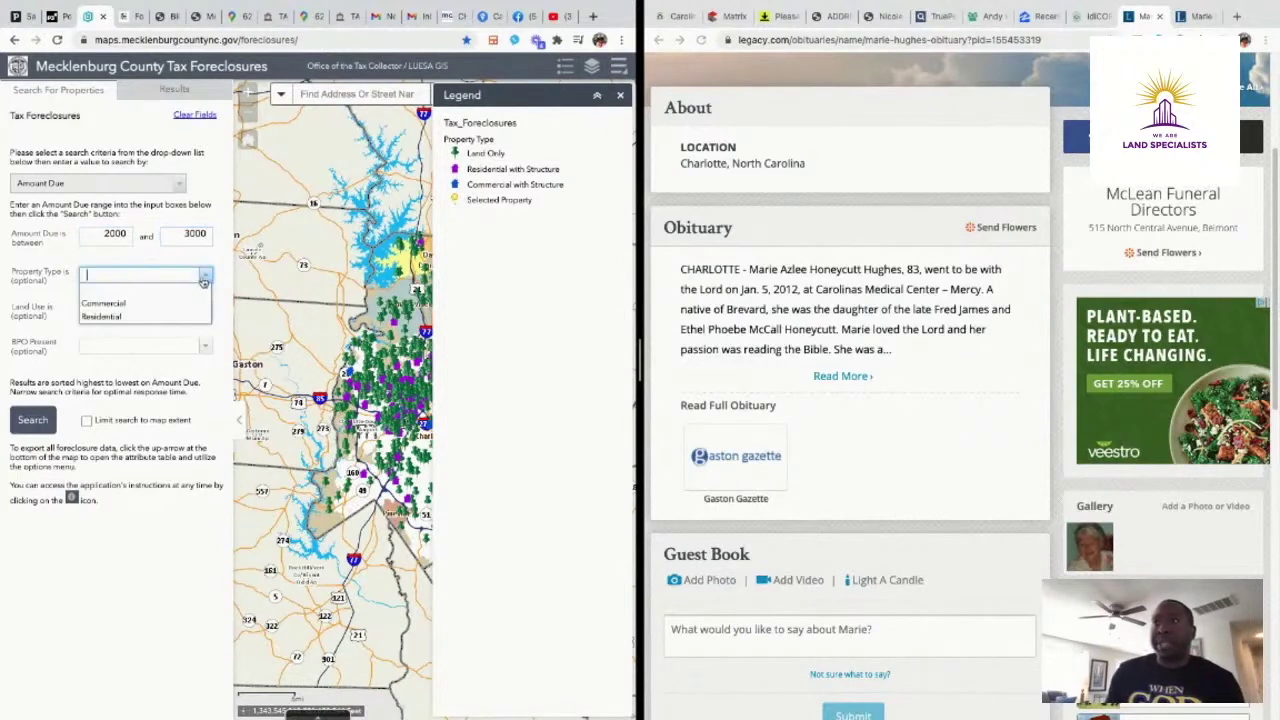
{"action": "left_click", "coordinate": [153, 317]}
{"action": "left_click", "coordinate": [152, 311]}
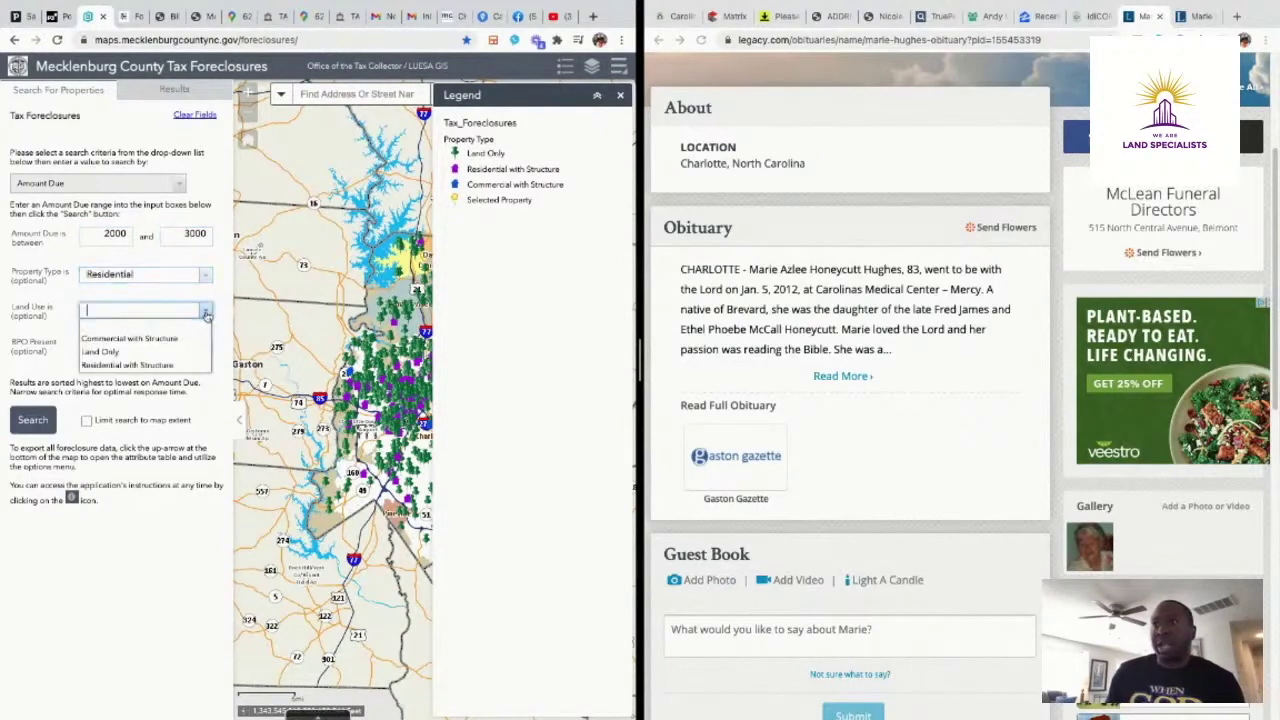
{"action": "left_click", "coordinate": [155, 352]}
{"action": "left_click", "coordinate": [23, 421]}
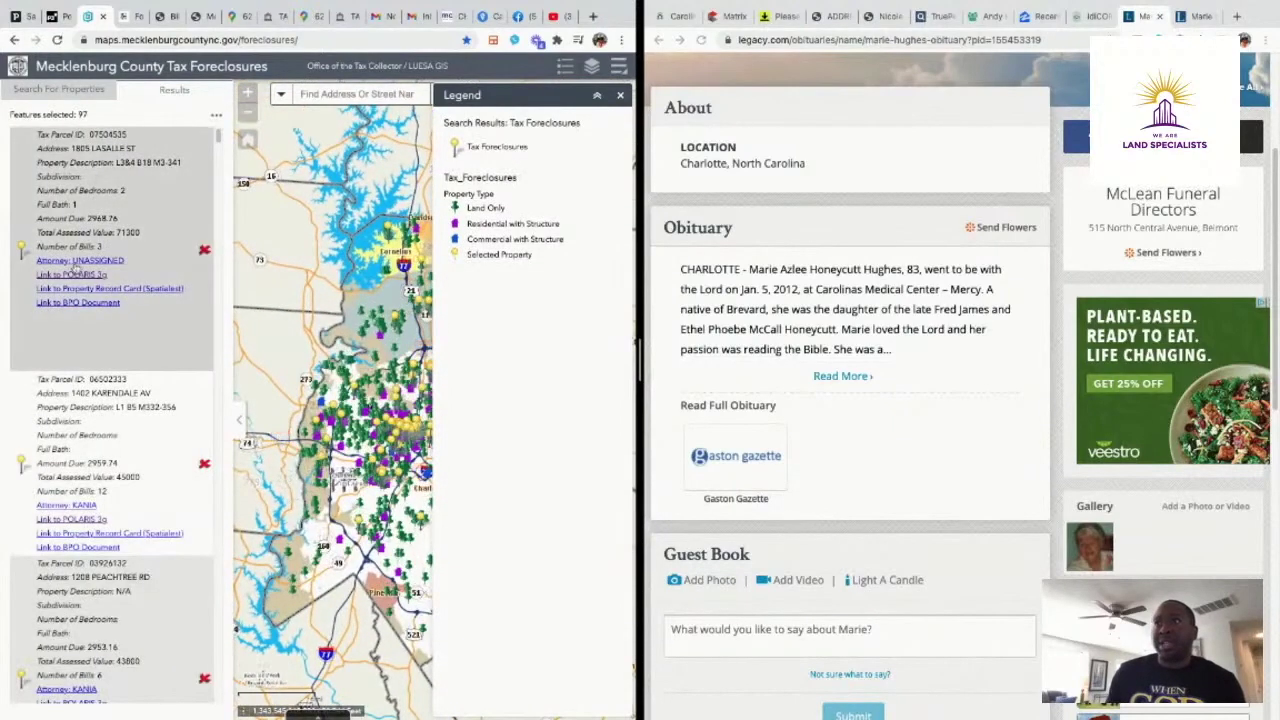
Open the top results' parcels in Polaris 3G and toggle the parcel map between Aerials and Streets
{"action": "left_click", "coordinate": [66, 276]}
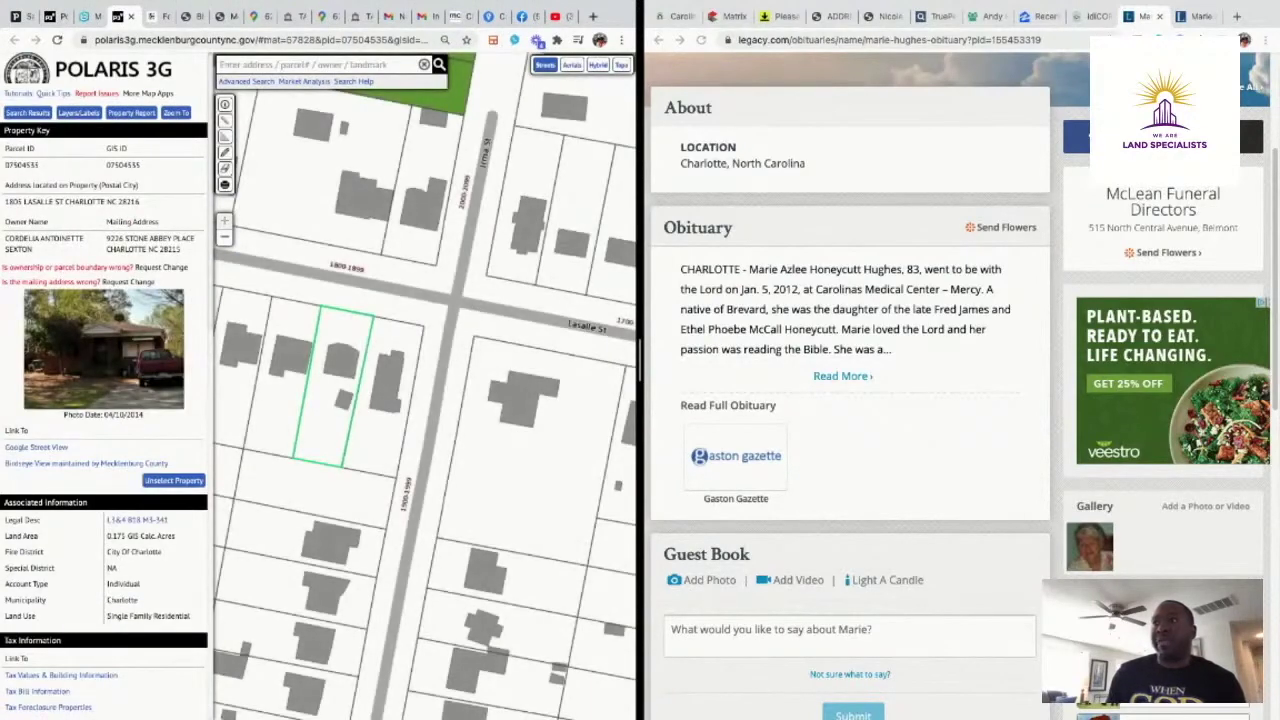
{"action": "left_click", "coordinate": [86, 16]}
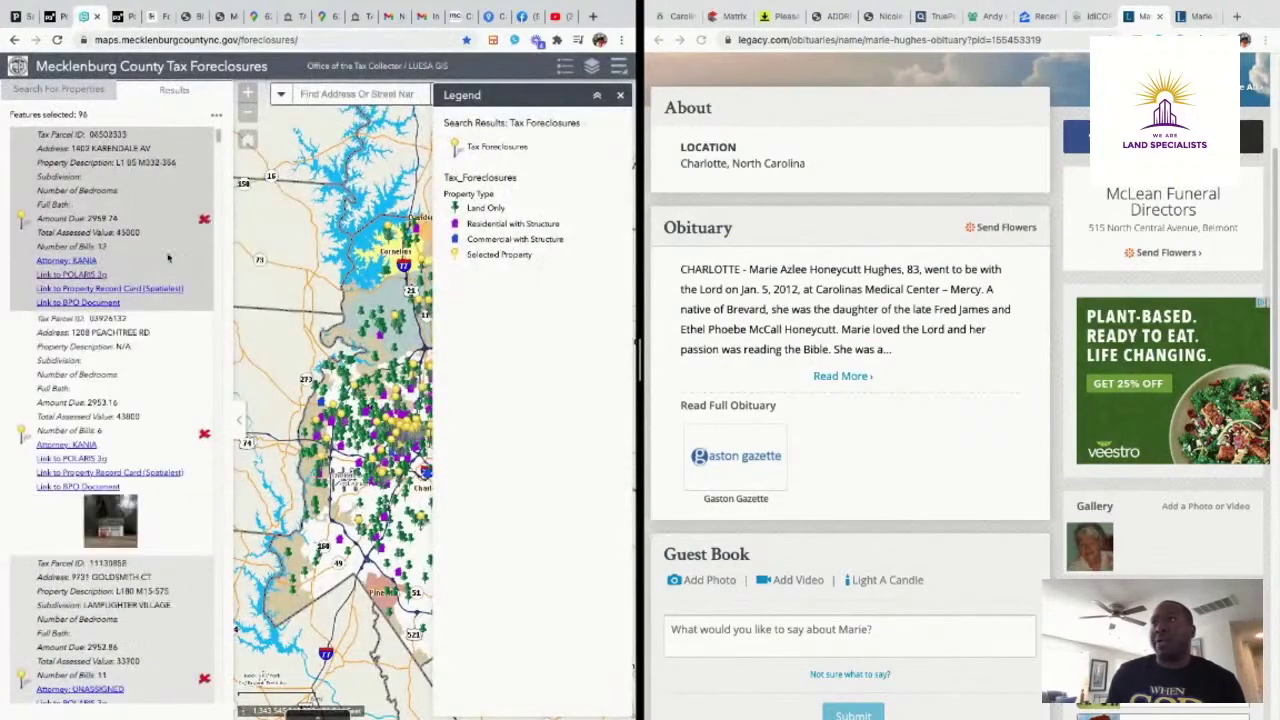
{"action": "left_click", "coordinate": [81, 275]}
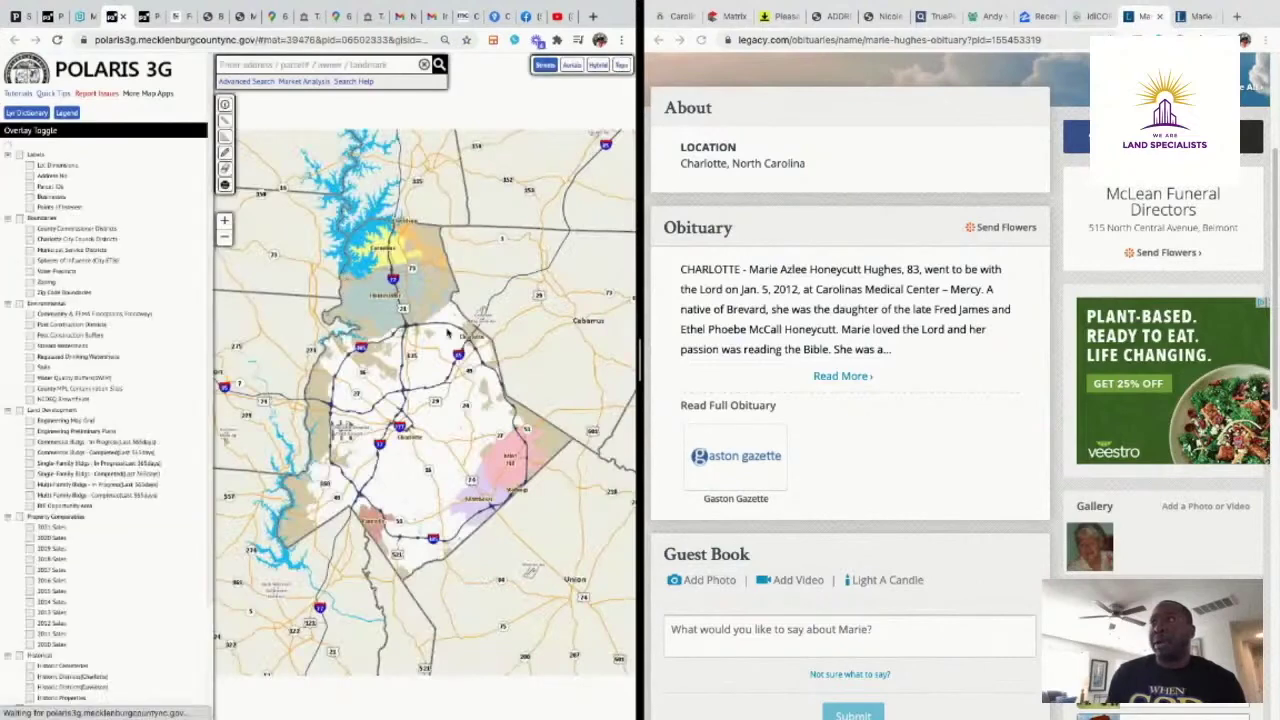
{"action": "left_click", "coordinate": [572, 66]}
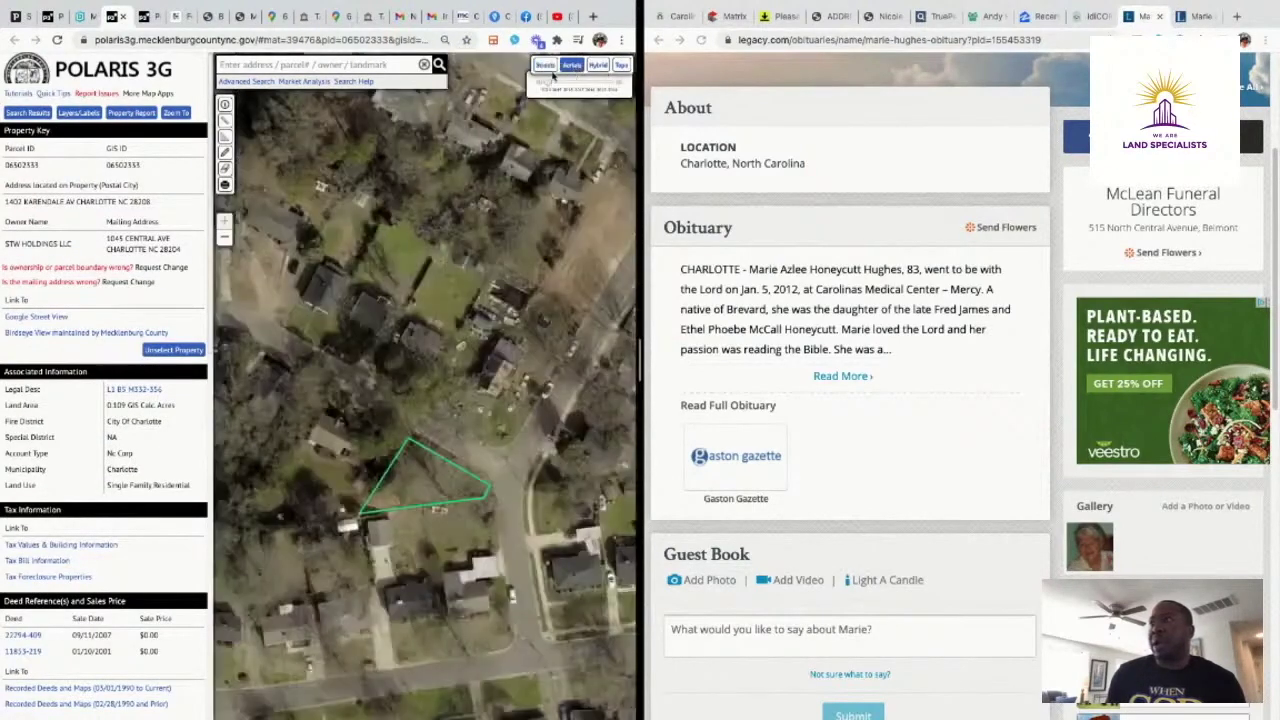
{"action": "left_click", "coordinate": [545, 66]}
Return to the Tax Foreclosures results list showing 96 properties
{"action": "left_click", "coordinate": [83, 20]}
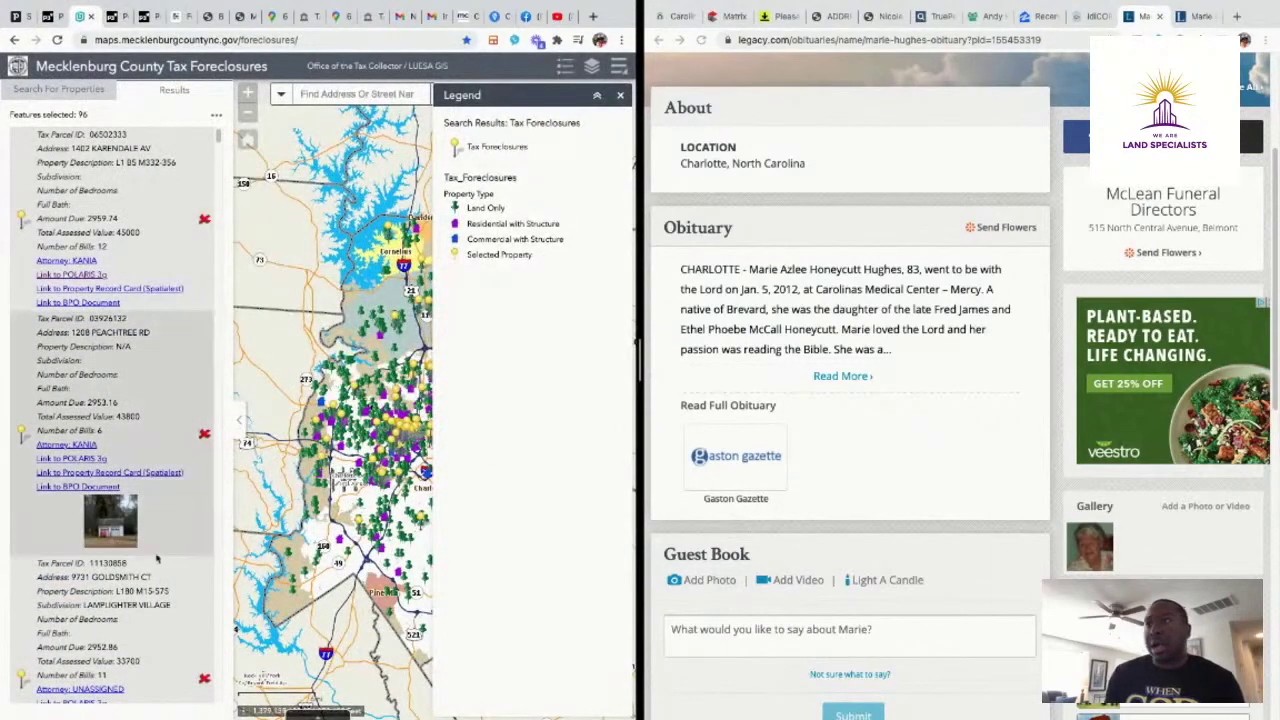
{"action": "scroll", "coordinate": [141, 572], "scroll_direction": "down", "scroll_amount": 3}
{"action": "scroll", "coordinate": [141, 572], "scroll_direction": "up", "scroll_amount": 3}
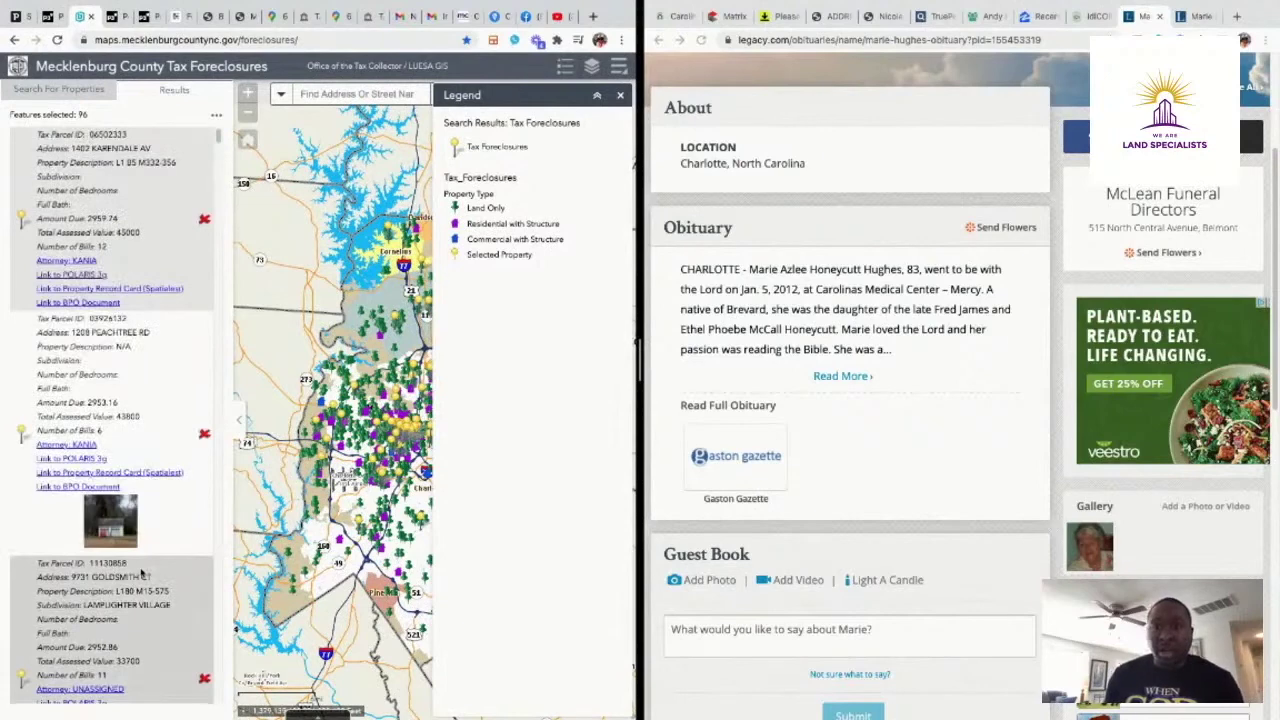